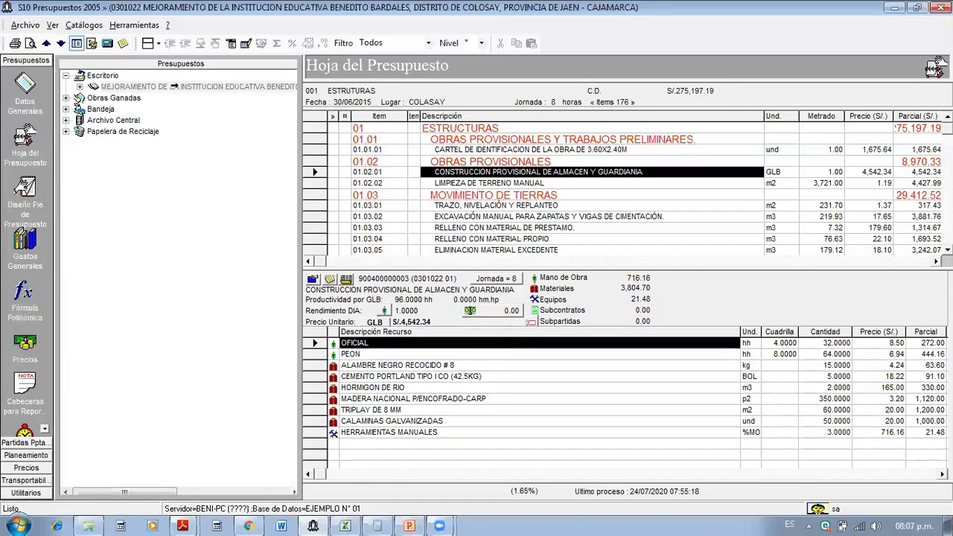
- Review the unit price analyses of the ESTRUCTURAS budget items, from provisional works through the lightweight slabs and back to the beam formwork
key("Down")
key("Down")
key("Down")
key("Down")
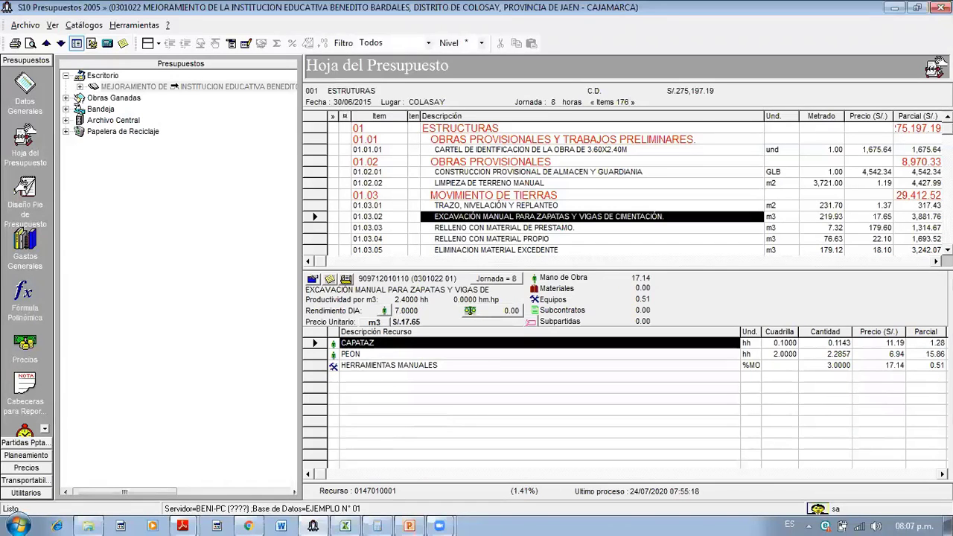
key("Down")
key("Down")
key("Down")
key("Down")
key("Down")
key("Down")
key("Down")
key("Down")
key("Down")
key("Down")
key("Down")
key("Down")
key("Down")
key("Down")
key("Down")
key("Down")
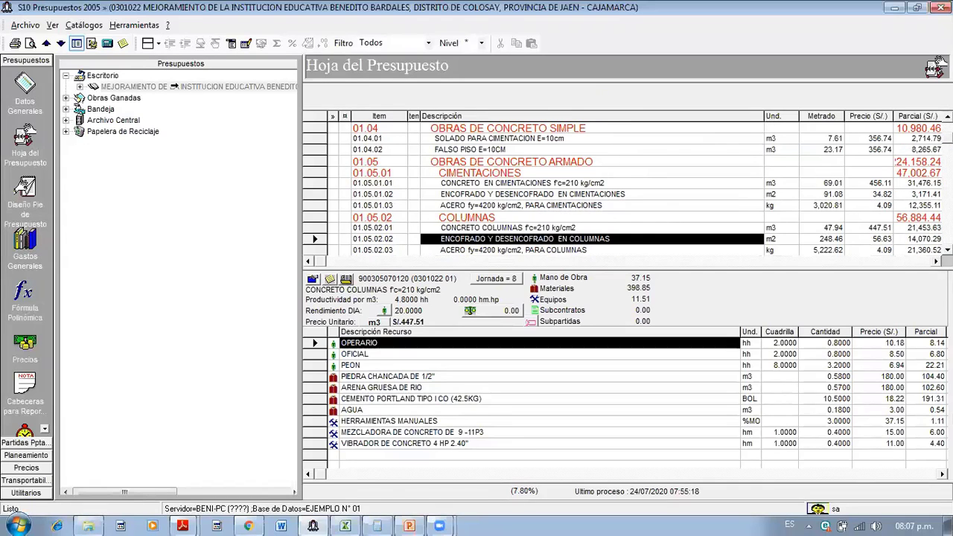
key("Down")
key("Down")
key("Down")
key("Down")
key("Down")
key("Down")
key("Down")
key("Down")
key("Down")
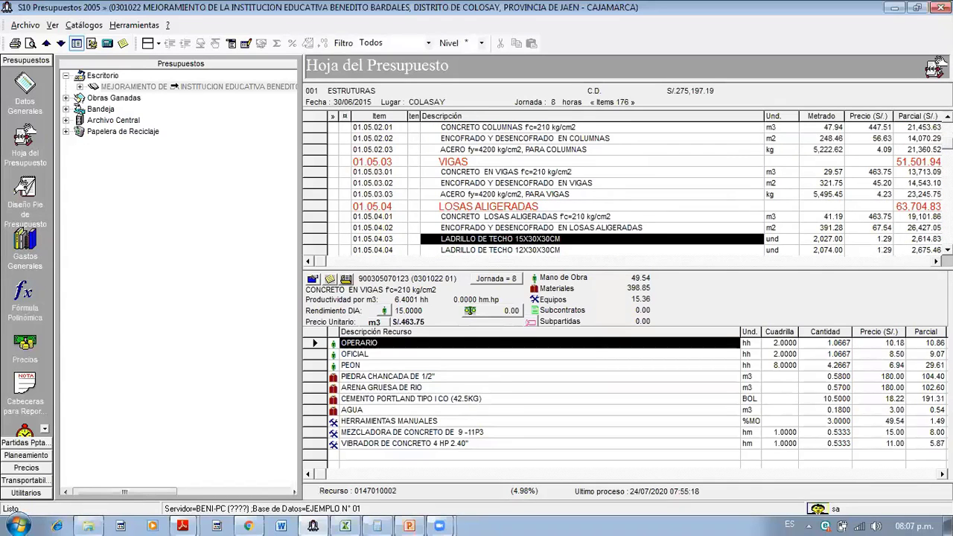
key("Up")
key("Up")
key("Up")
key("Up")
key("Up")
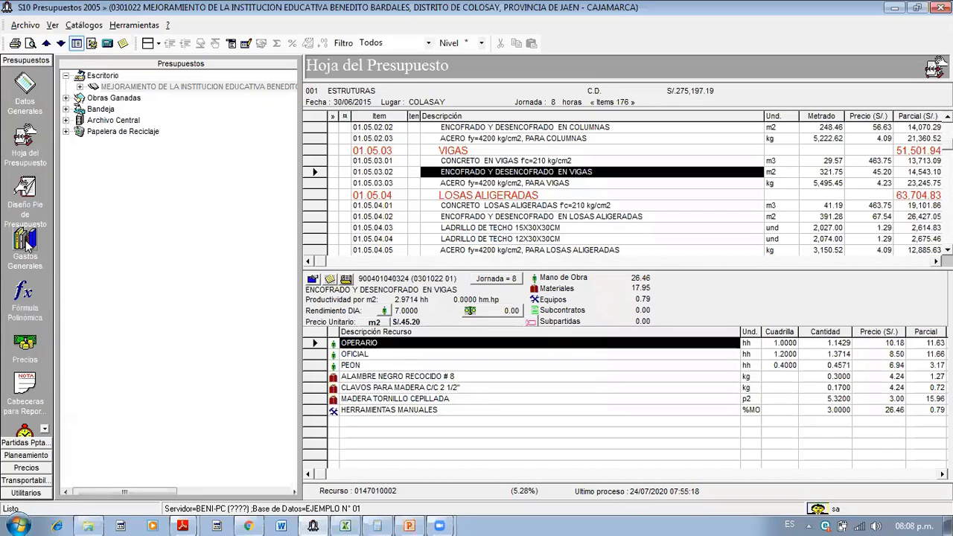
- Open the budget's general expenses and bring up the catalogue of rubros to add new ones
left_click(26, 245)
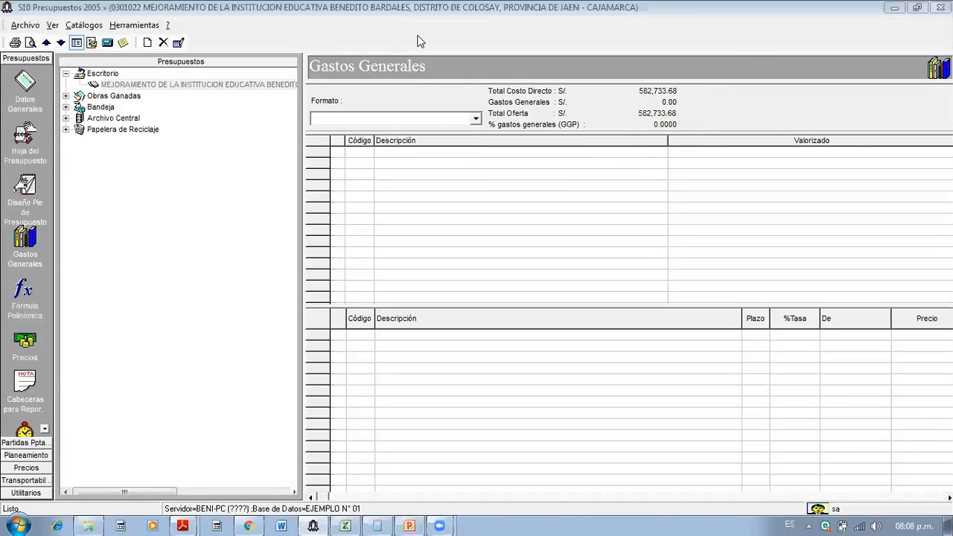
right_click(447, 172)
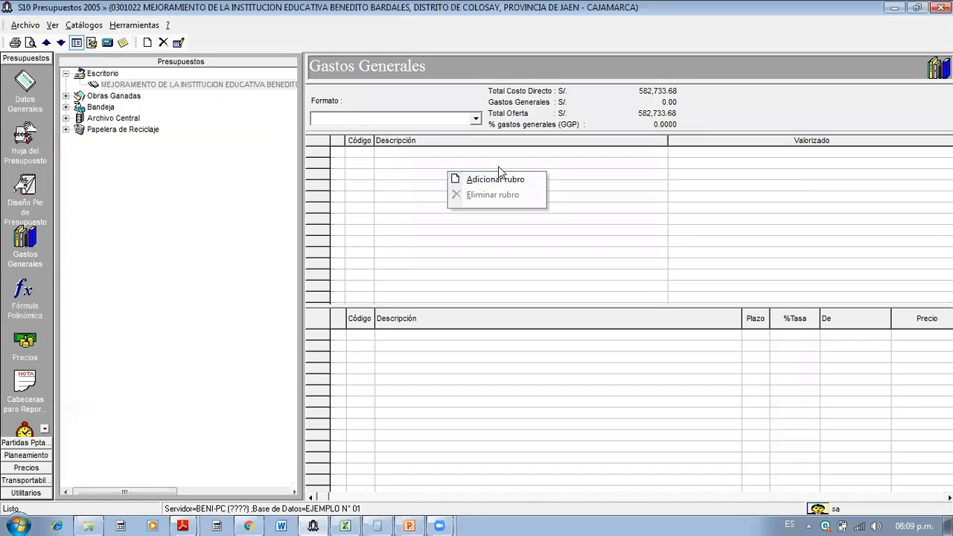
left_click(422, 232)
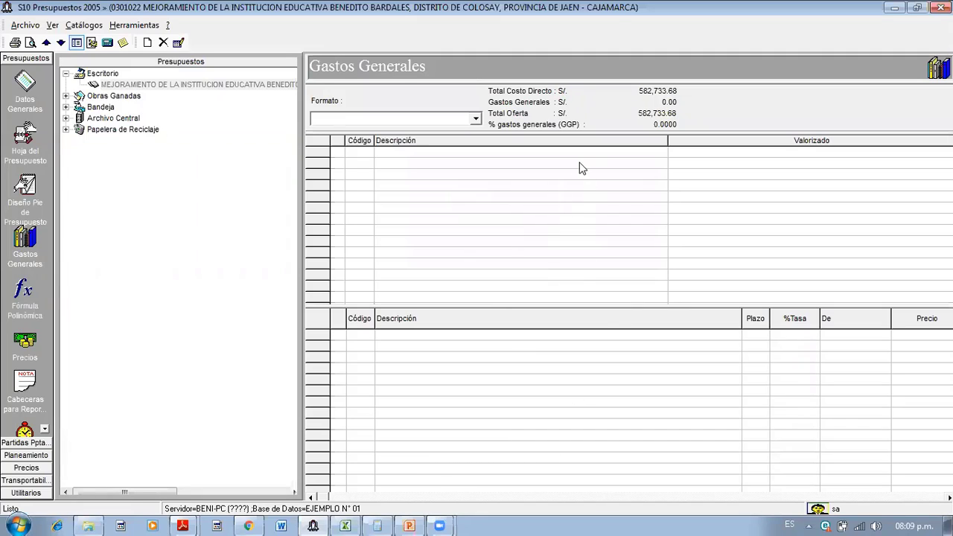
right_click(568, 203)
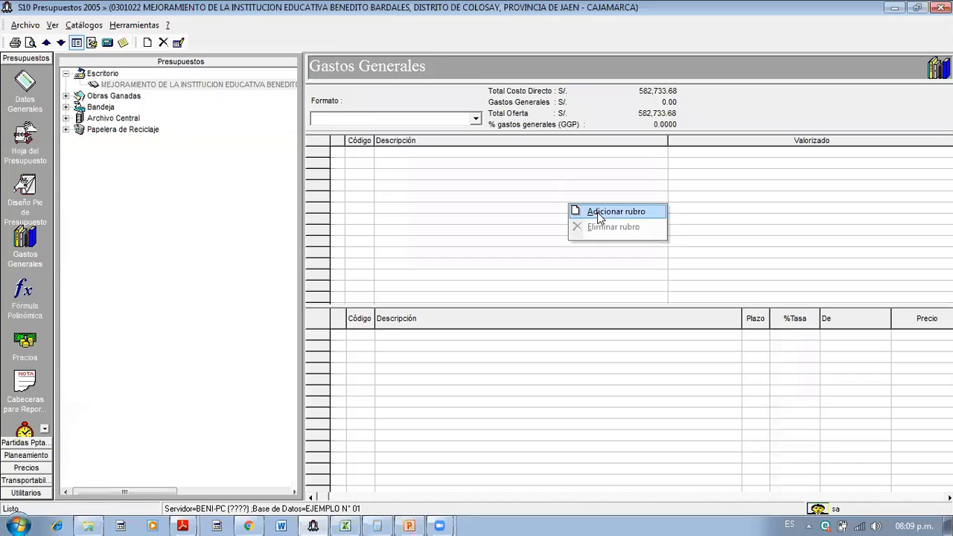
left_click(597, 212)
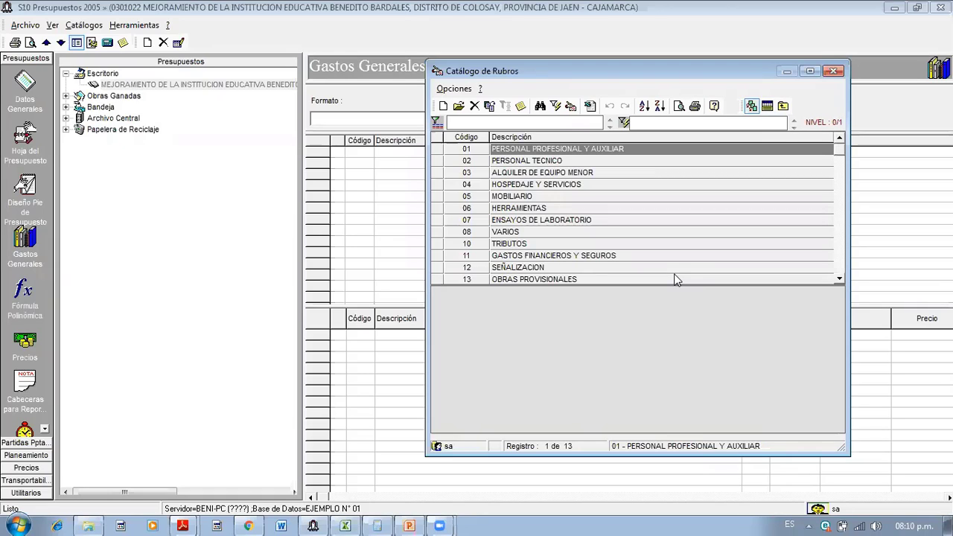
- Pick rubros 01, 02, 03, 04, 07 and 11 in the catalogue, from professional personnel to financial expenses and insurance
left_click(408, 78)
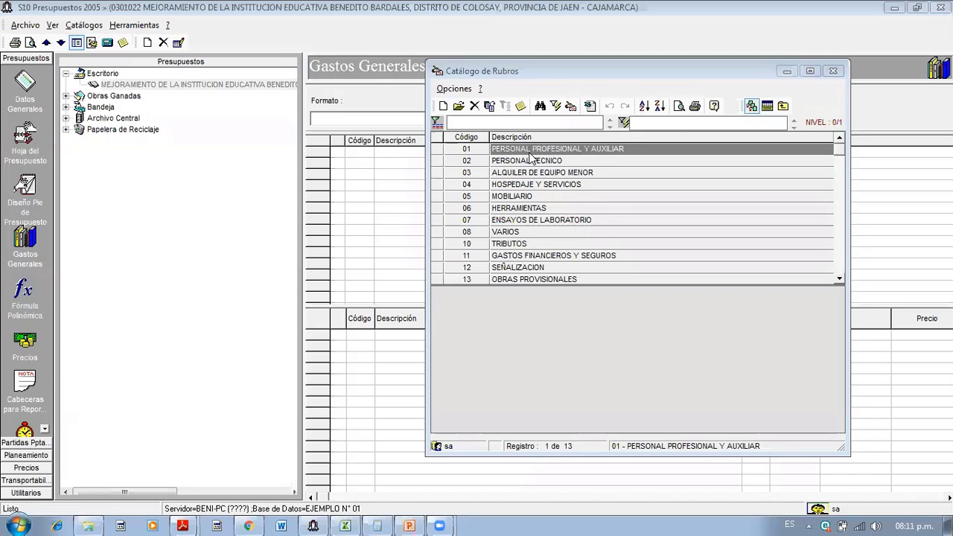
left_click(535, 175)
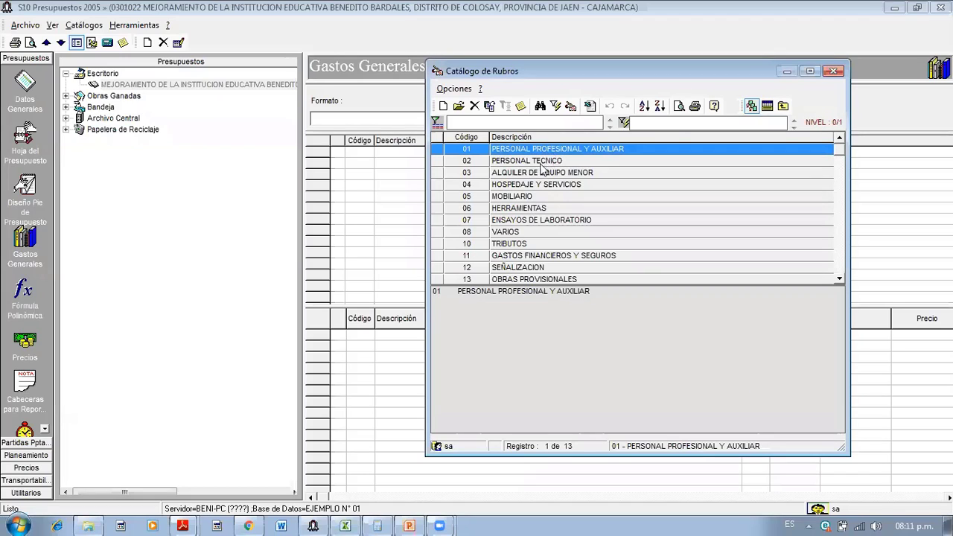
key("Down")
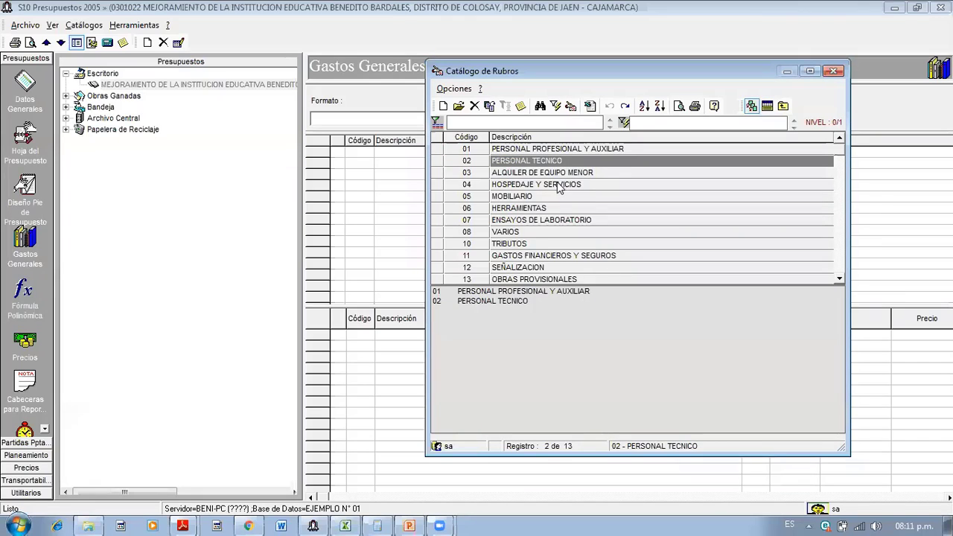
key("Down")
key("Down")
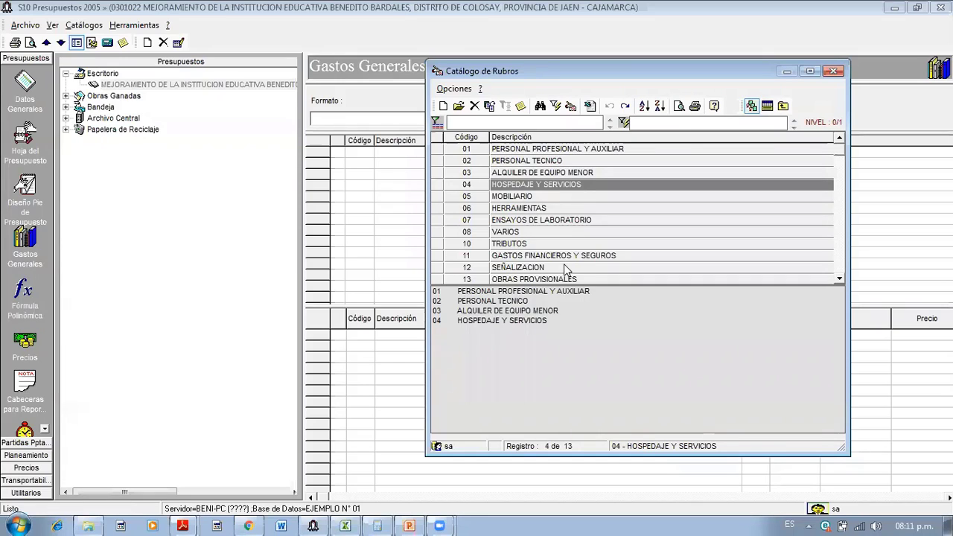
key("Down")
key("Down")
key("Down")
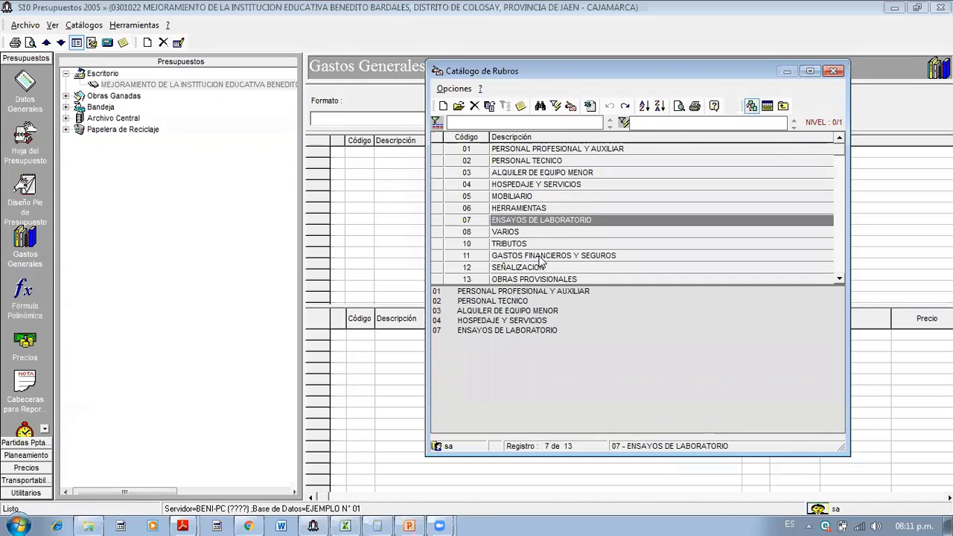
key("Down")
key("Down")
key("Down")
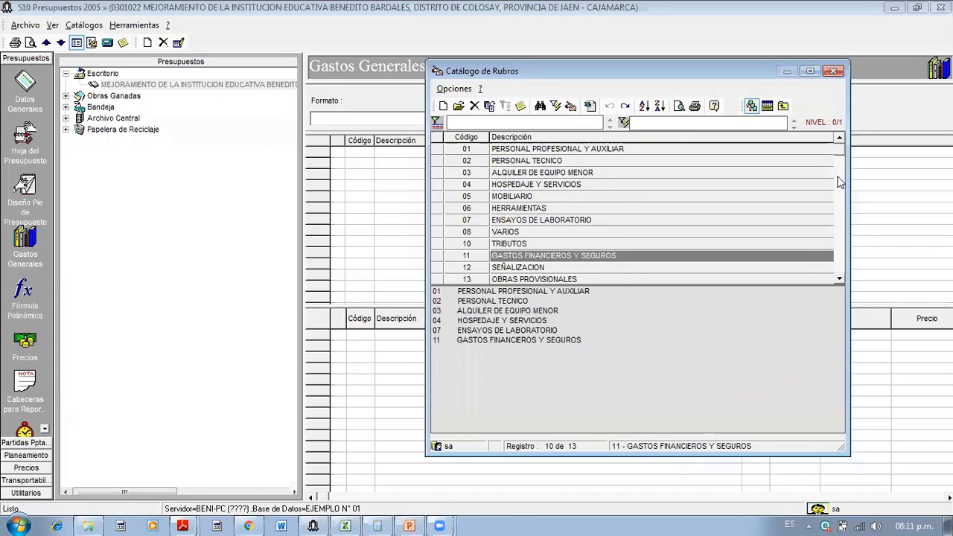
scroll(841, 164, "down", 2)
scroll(708, 223, "up", 2)
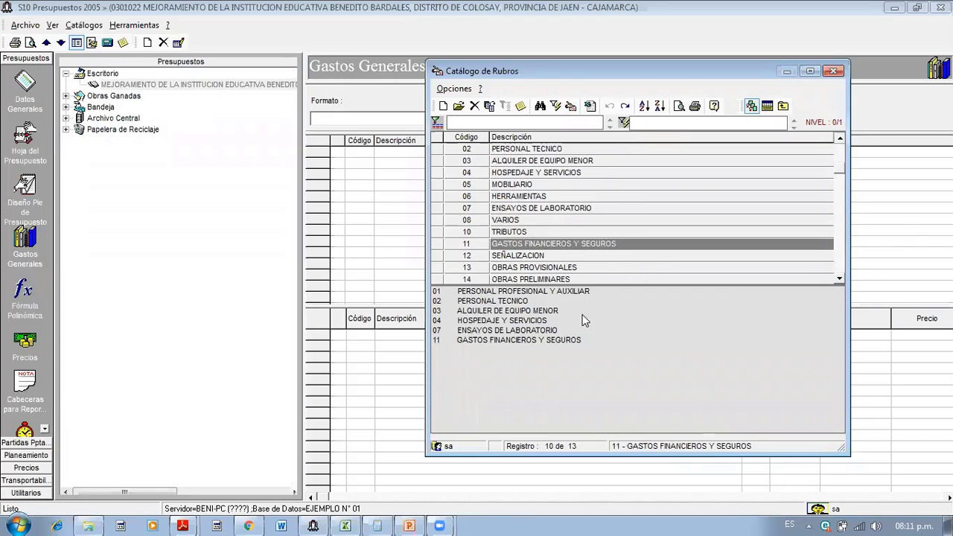
- Switch to the PowerPoint presentation 4. CAPÍTULO IV and review the indirect costs slides from slide 5 to slide 18
left_click(409, 523)
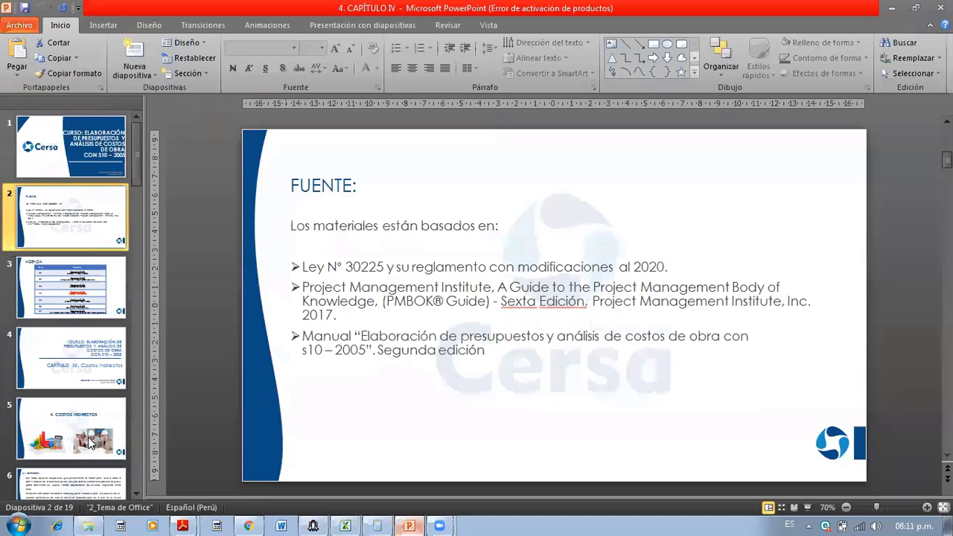
left_click(90, 442)
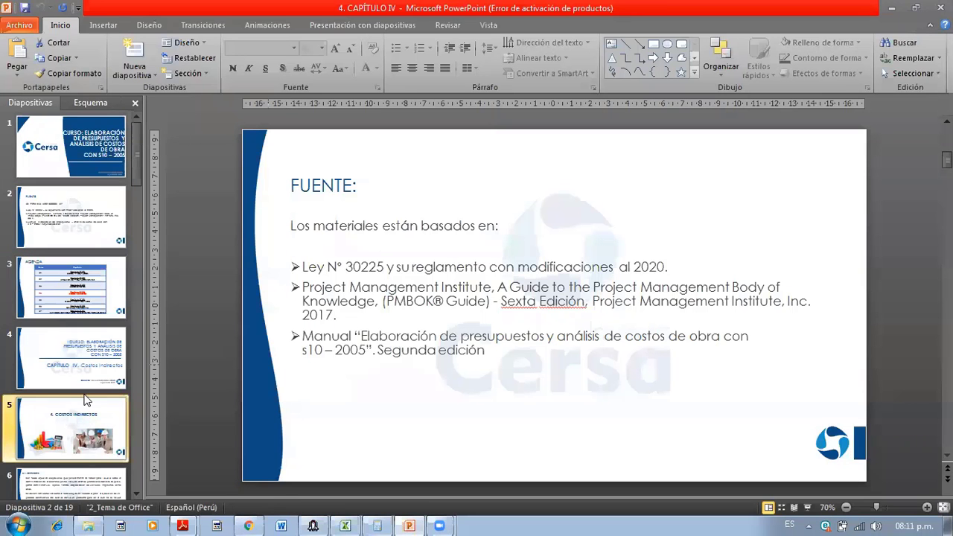
scroll(82, 368, "down", 13)
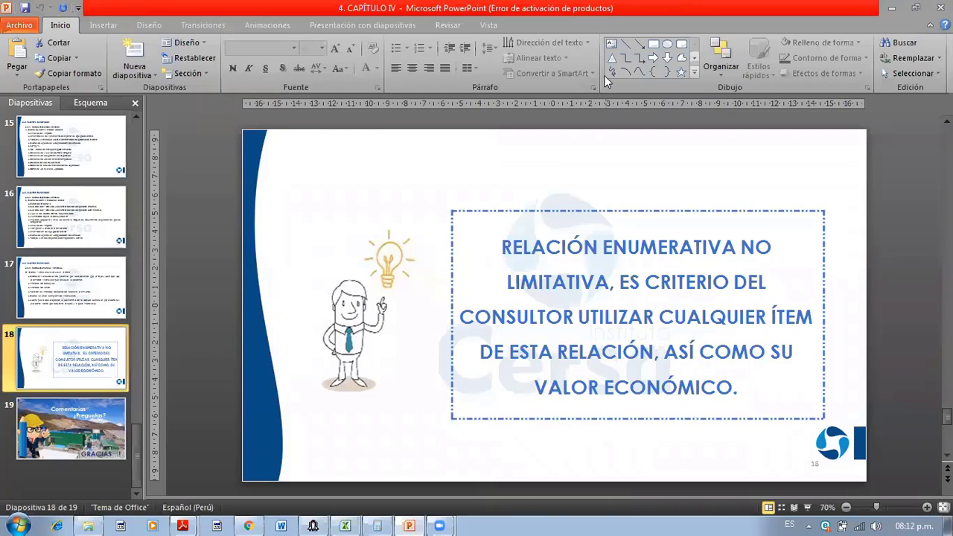
- Return to S10 Presupuestos and transfer the picked rubros from the catalogue into the general expenses list
left_click(313, 526)
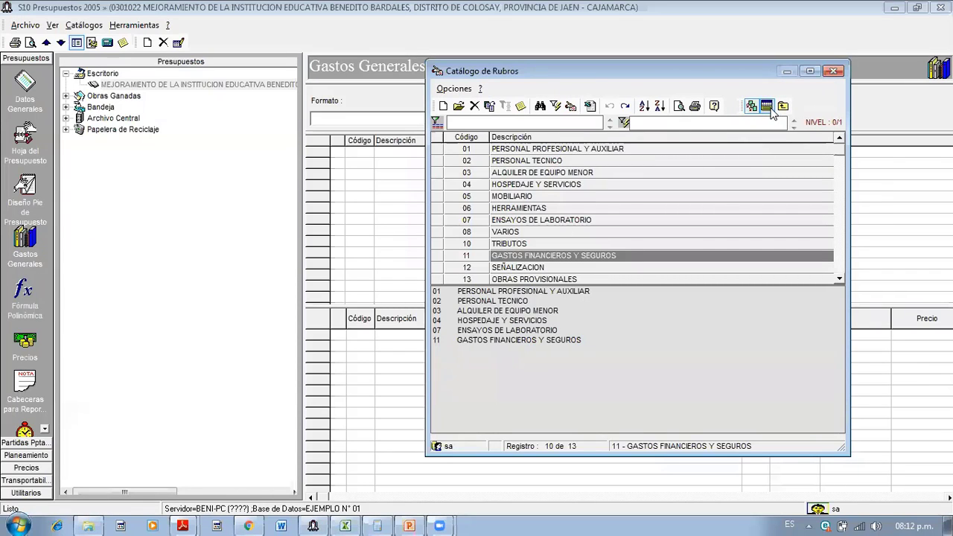
left_click(770, 108)
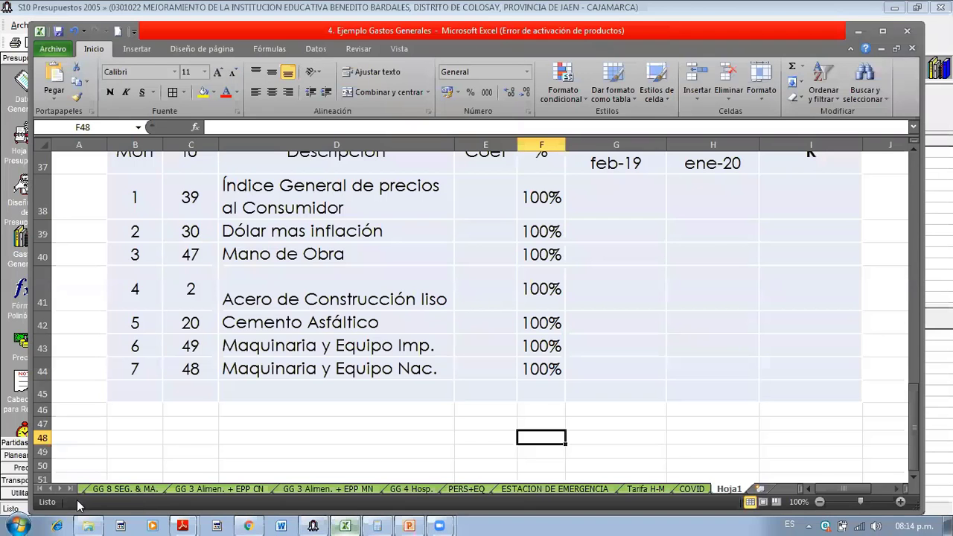
- In the Excel workbook 4. Ejemplo Gastos Generales, show the General sheet, enlarge the window and examine the GASTOS PERSONALES items
left_click(51, 489)
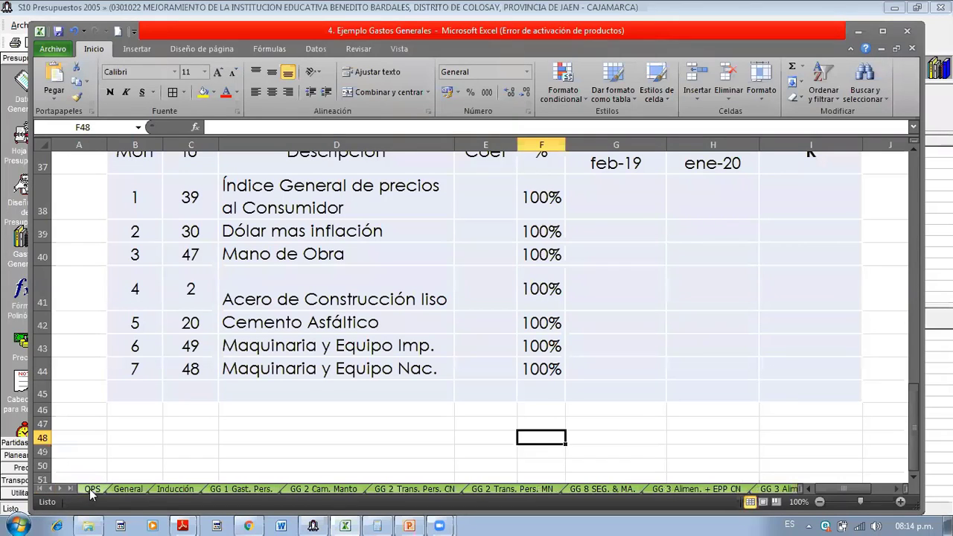
left_click(126, 489)
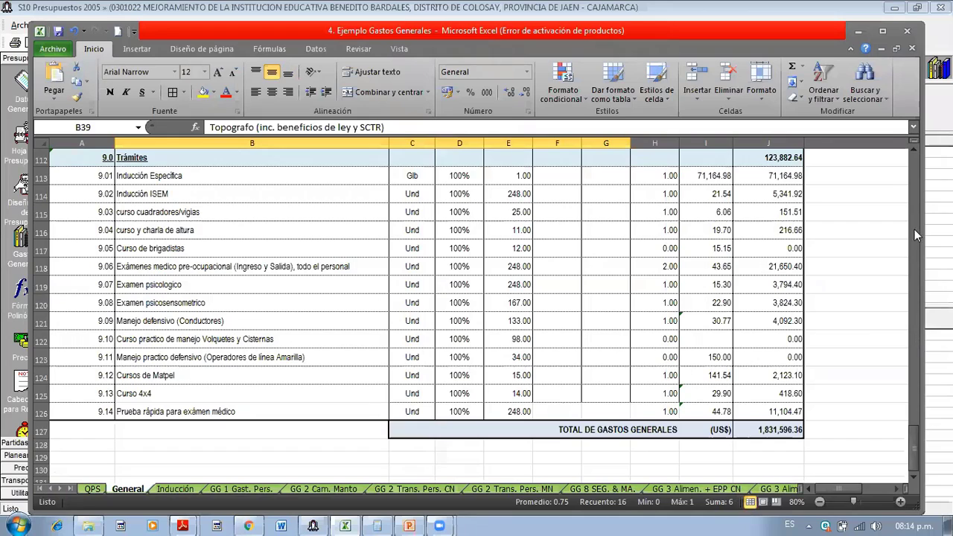
left_click_drag(914, 162, 618, 67)
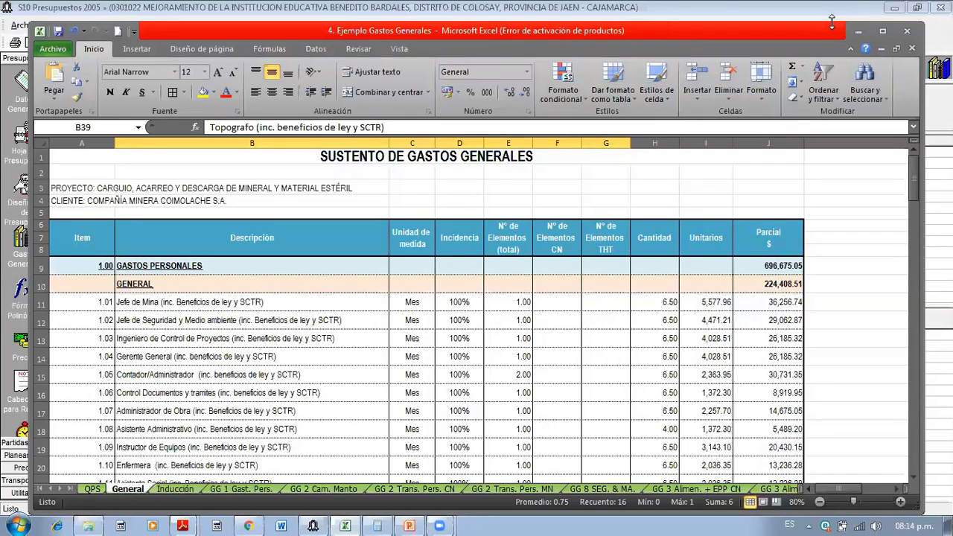
left_click_drag(832, 24, 827, 8)
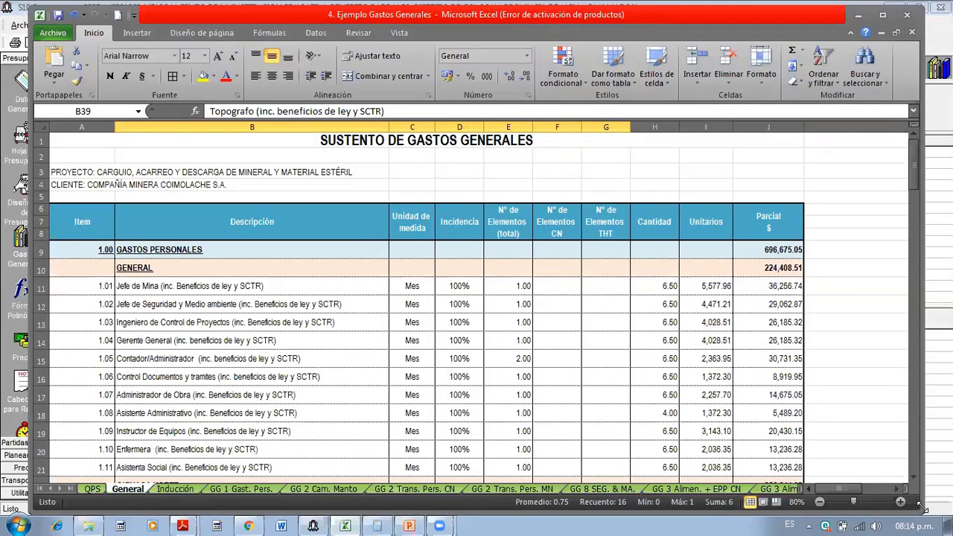
left_click_drag(920, 506, 943, 514)
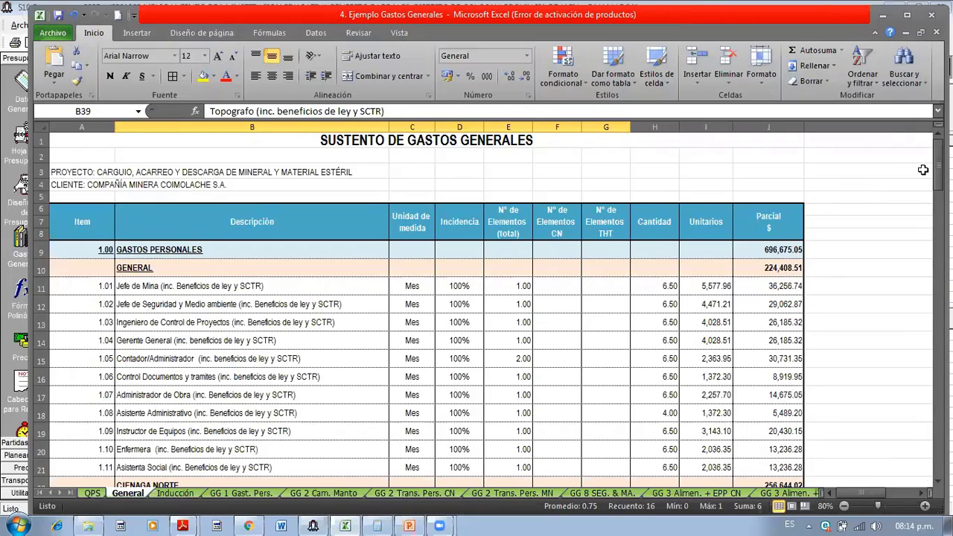
left_click_drag(938, 163, 937, 167)
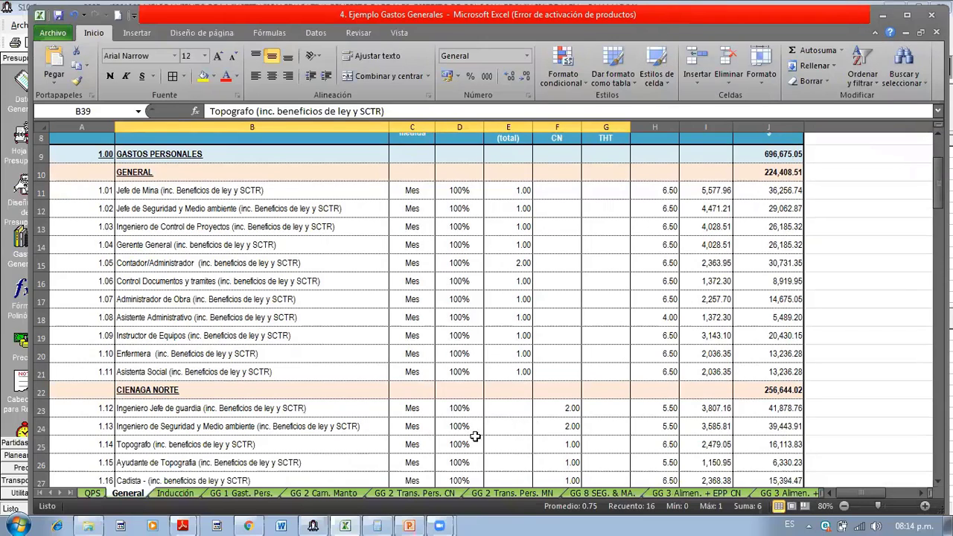
- Return to S10 Presupuestos and add rubro 05 MOBILIARIO from the catalogue to the general expenses list
left_click(313, 525)
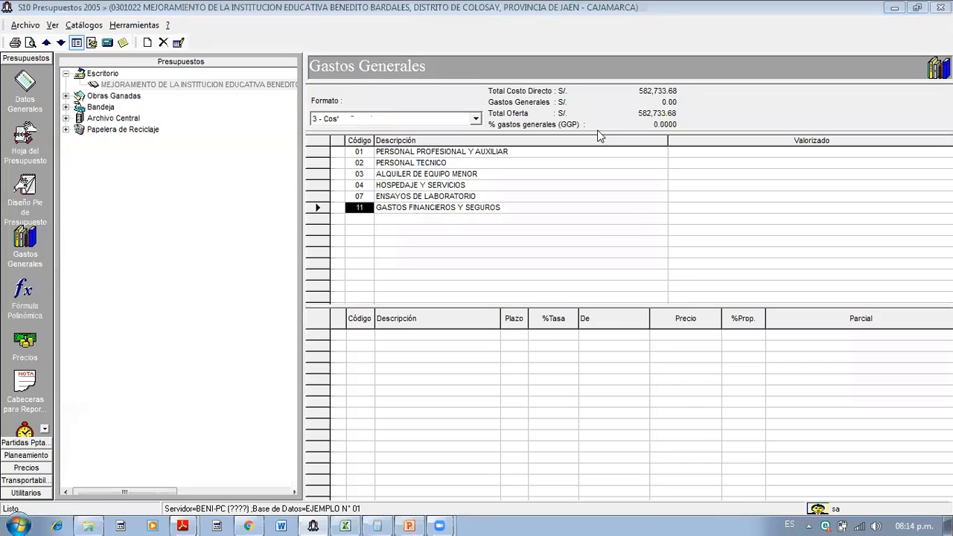
right_click(467, 220)
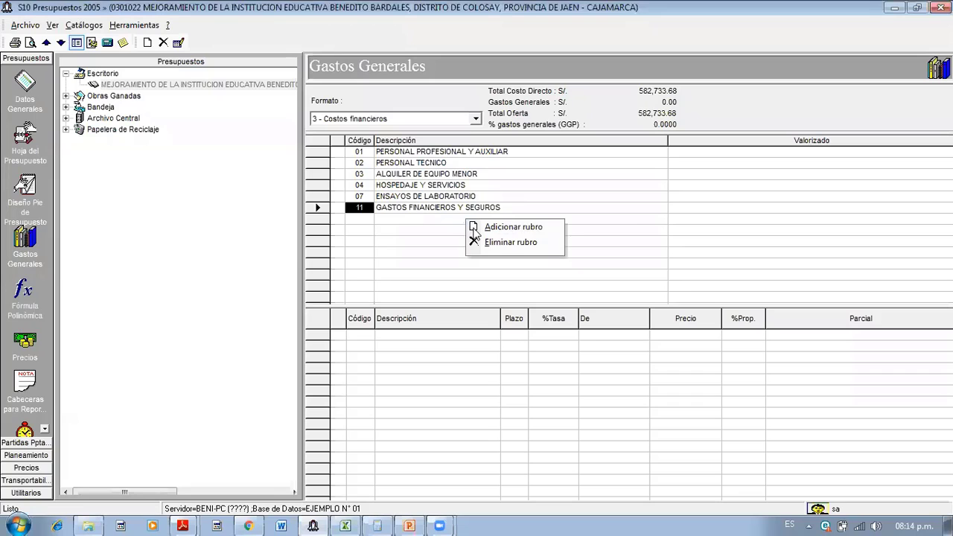
left_click(481, 228)
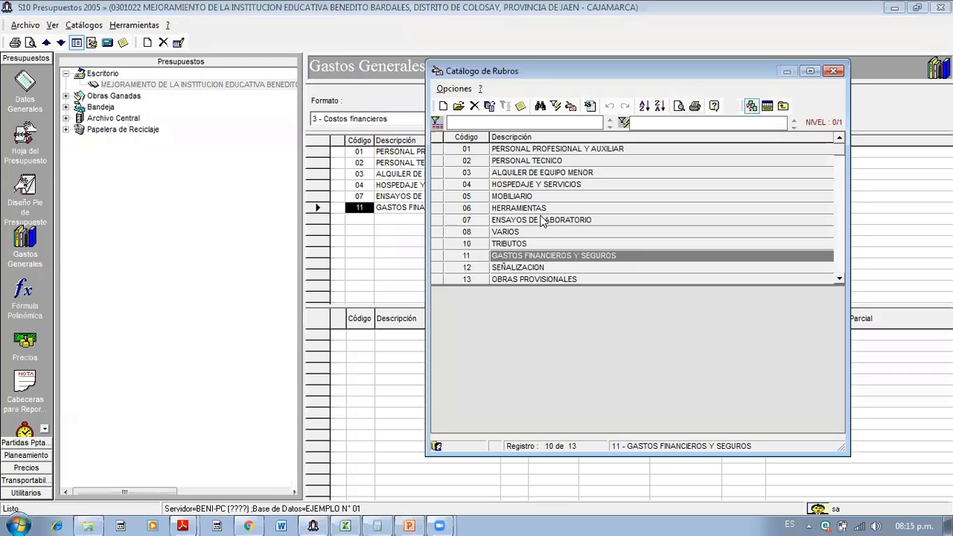
left_click(541, 198)
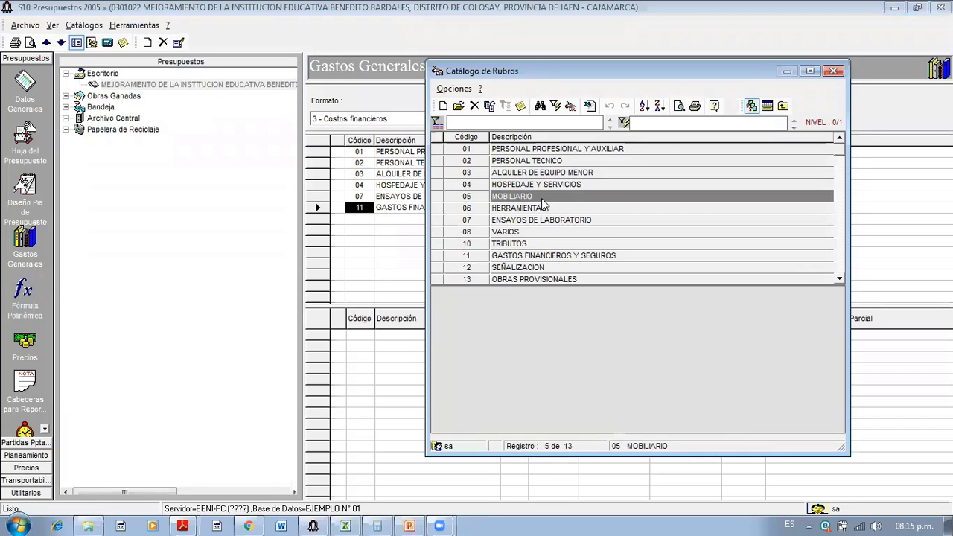
left_click(752, 105)
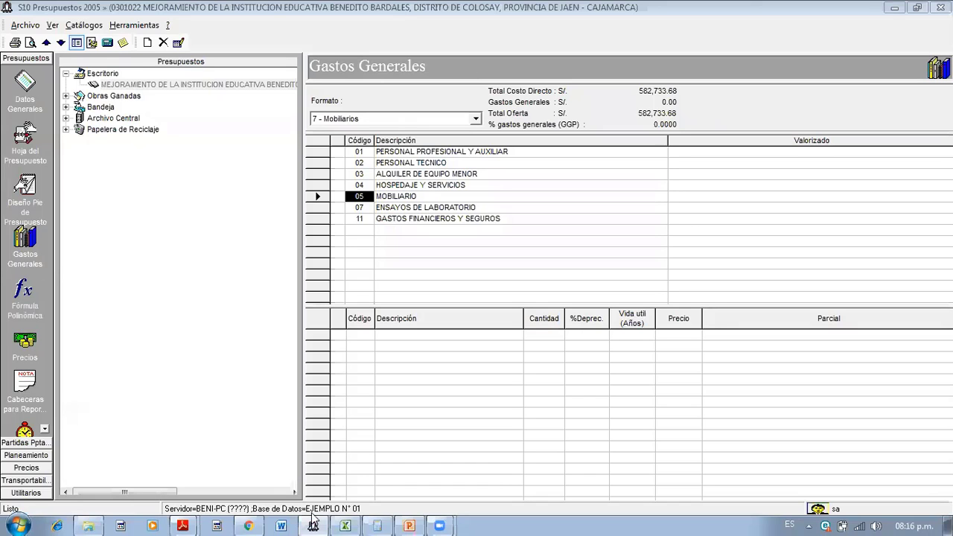
- Switch back to the Excel workbook, examine the Trámites items ending the General sheet and select the Prueba rápida para exámen médico row from B to H
left_click(350, 519)
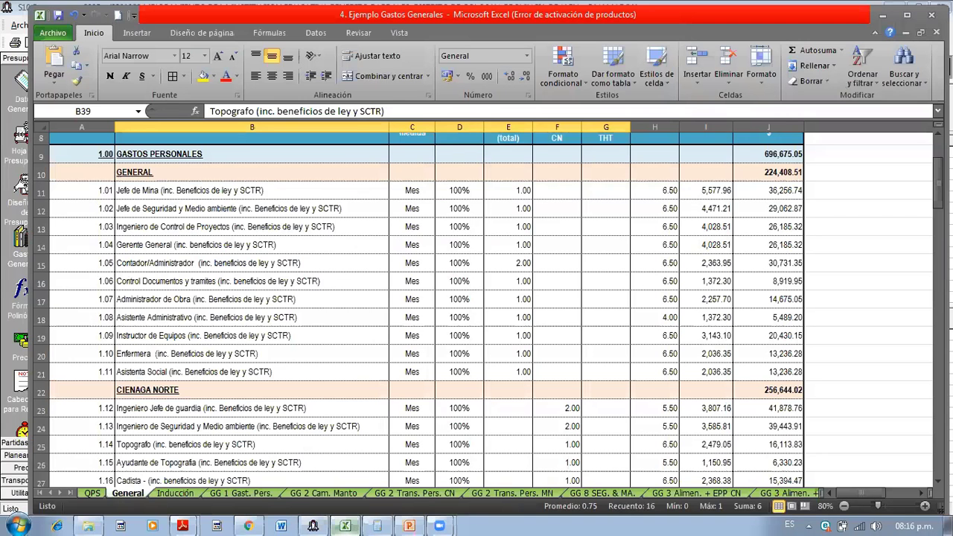
left_click_drag(939, 179, 938, 447)
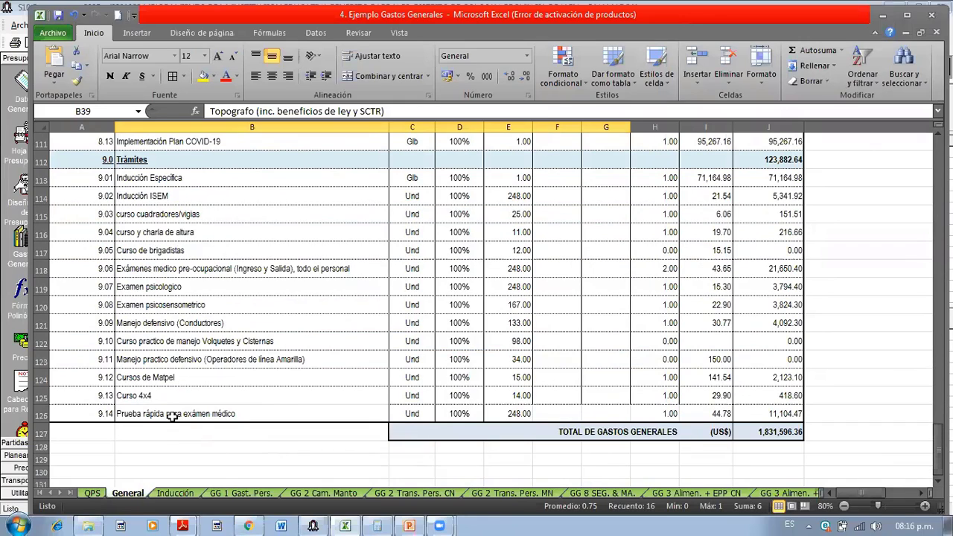
left_click_drag(173, 414, 173, 395)
left_click_drag(748, 413, 656, 414)
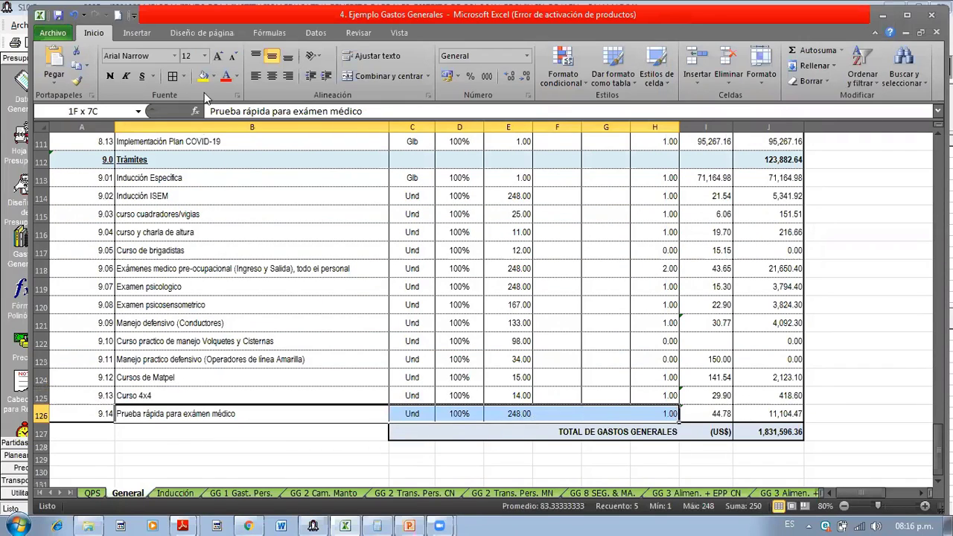
- Fill the selected Prueba rápida para exámen médico row and the Implementación Plan COVID-19 row in yellow on the General sheet
left_click_drag(164, 139, 754, 179)
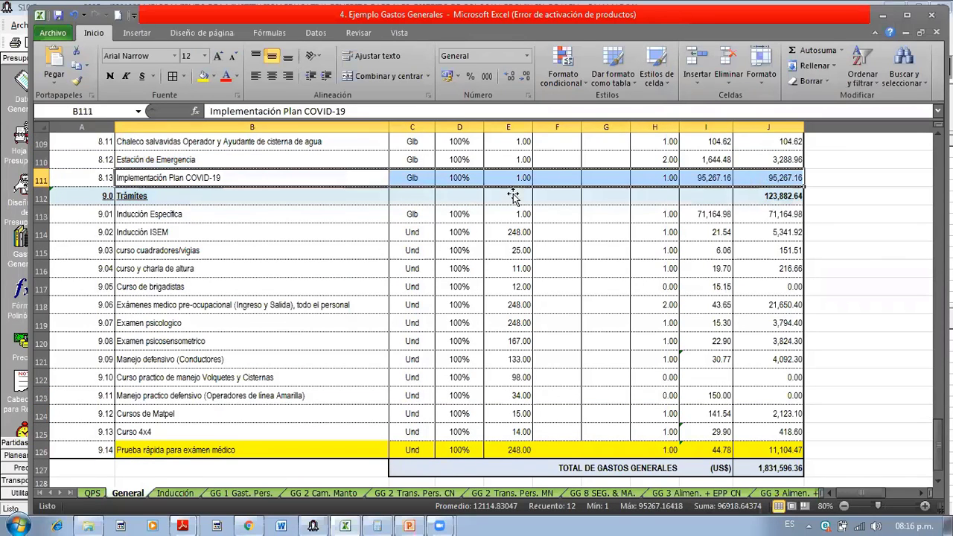
left_click(203, 77)
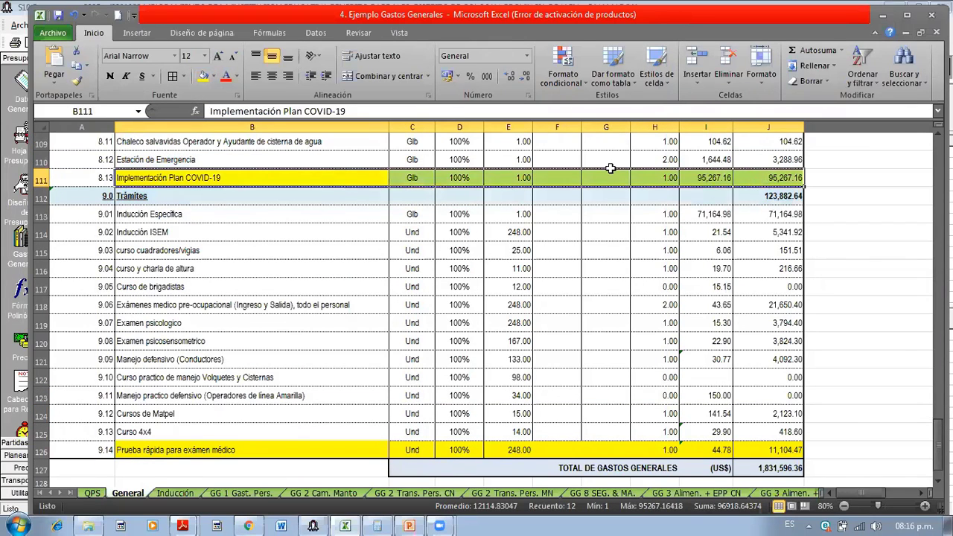
left_click(904, 341)
mouse_move(938, 445)
left_mouse_down()
mouse_move(938, 426)
mouse_move(938, 438)
left_mouse_up()
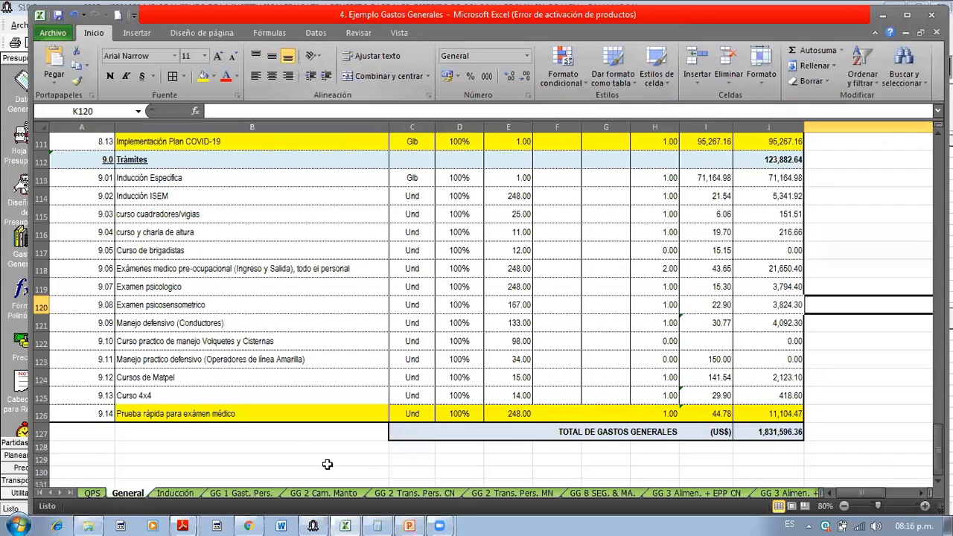
- Show the COVID sheet and examine the supplies list of the COVID-19 surveillance plan down to TRANSPORTE DE PASAJEROS
left_click(71, 493)
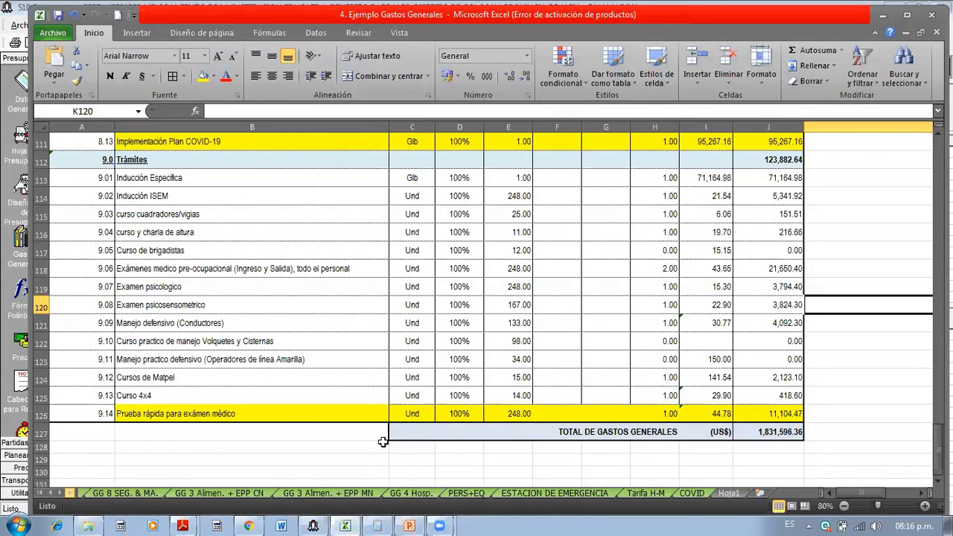
left_click(692, 493)
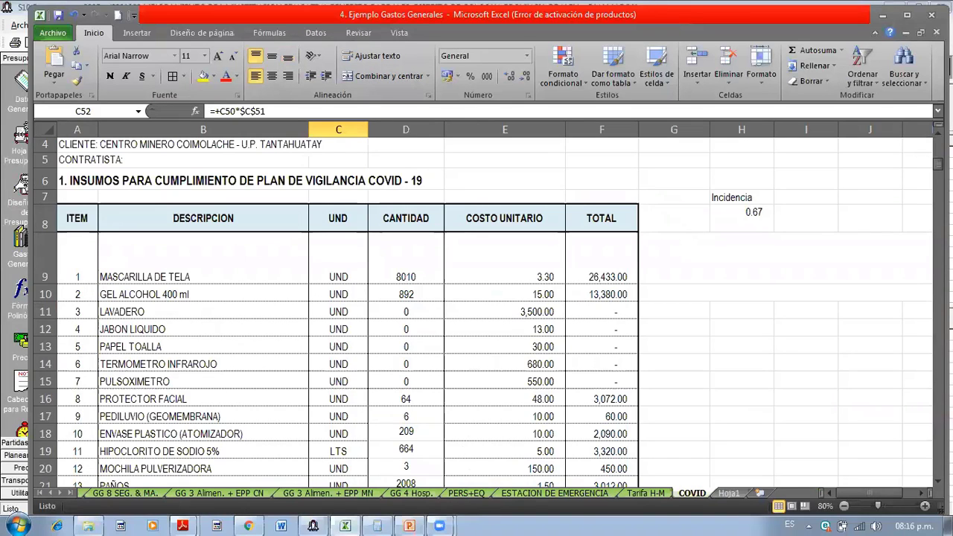
left_click_drag(938, 164, 938, 178)
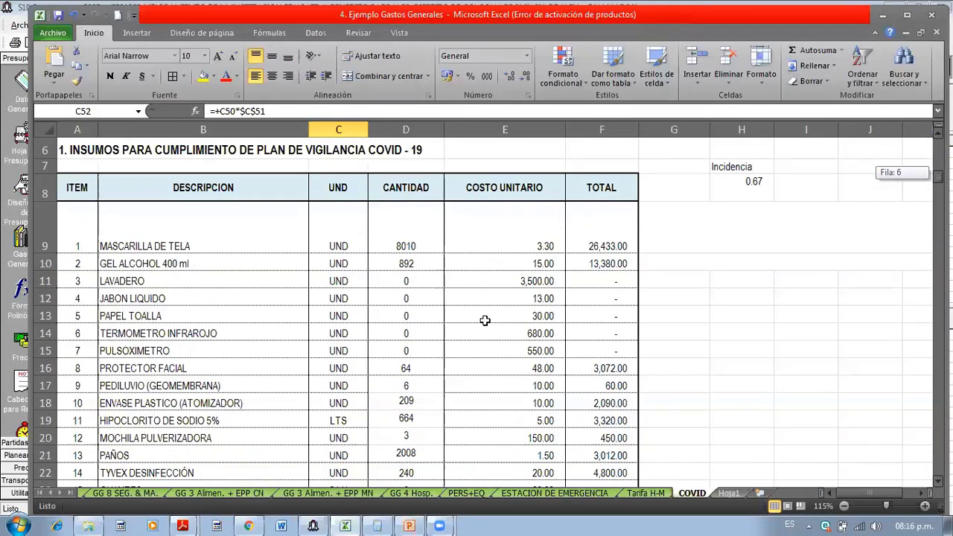
left_click(200, 381)
key("Down")
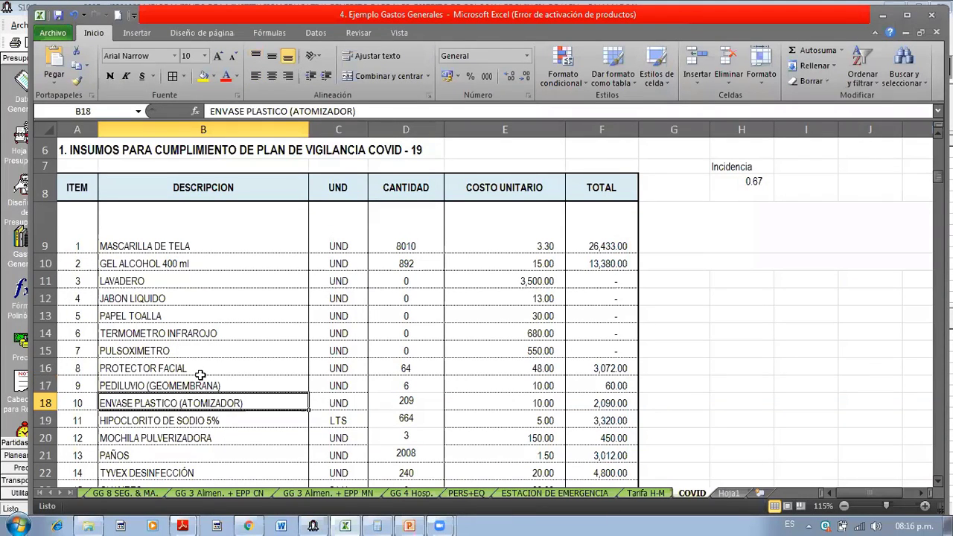
key("Down")
key("Down")
key("Down")
key("Down")
key("Down")
key("Down")
key("Down")
key("Down")
key("Down")
key("Down")
key("Down")
key("Down")
key("Down")
key("Down")
key("Down")
key("Down")
key("Up")
key("Up")
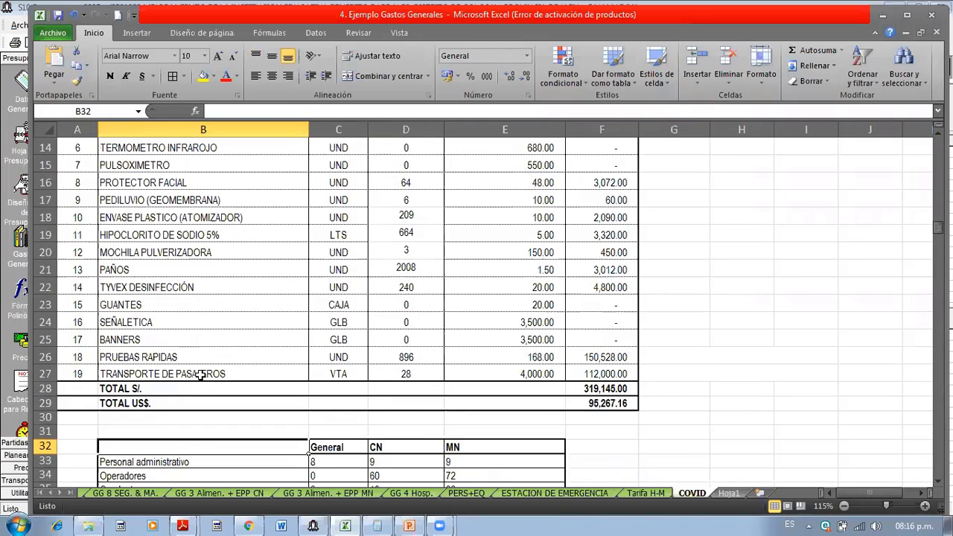
key("Up")
key("Up")
key("Up")
key("Up")
key("Up")
key("Up")
key("Up")
key("Up")
key("Up")
key("Up")
key("Up")
key("Up")
key("Down")
key("Down")
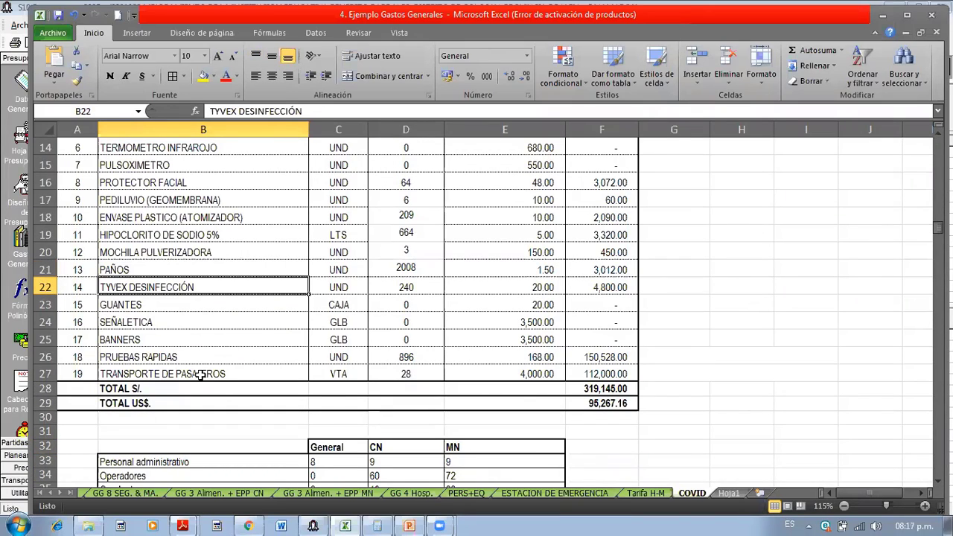
key("Down")
key("Down")
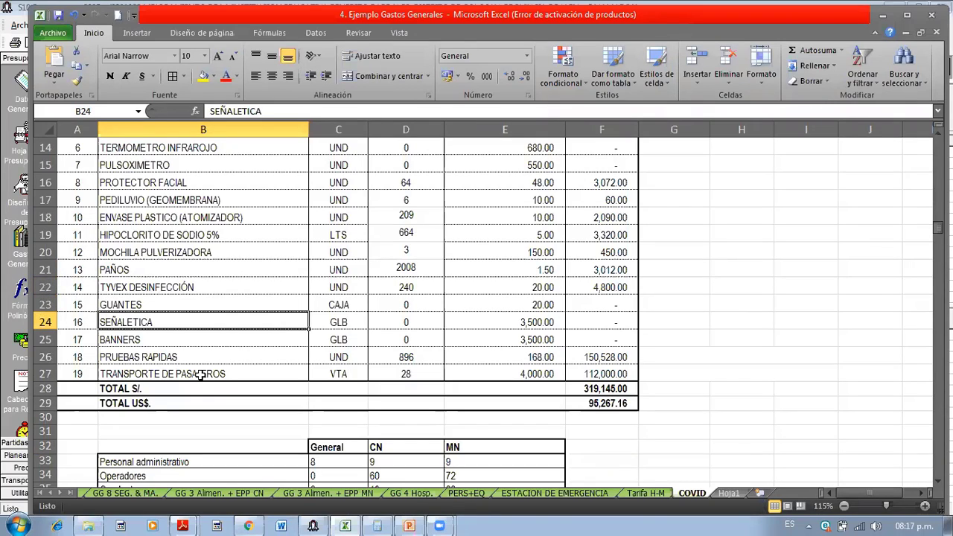
key("Down")
key("Down")
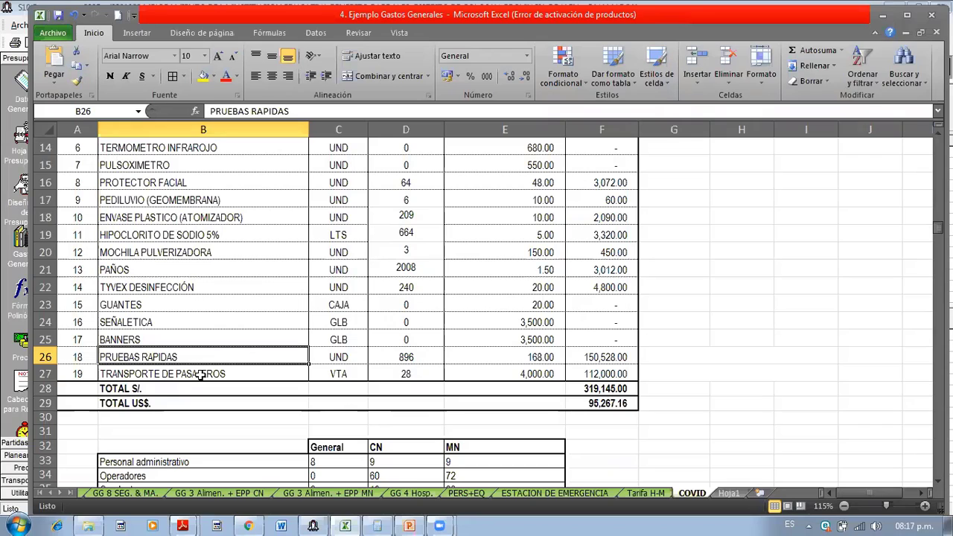
key("Down")
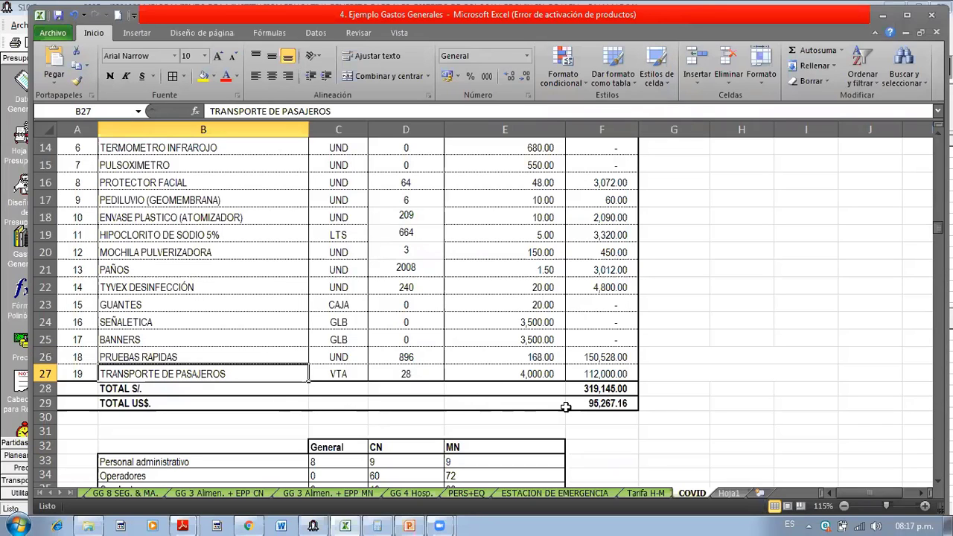
- Examine the two calculation tables below the COVID supplies list, covering staff numbers with rapid tests and bus transport amounts
left_click(746, 412)
key("Down")
key("Down")
key("Down")
key("Down")
key("Down")
key("Down")
key("Down")
key("Down")
key("Down")
key("Down")
key("Down")
key("Down")
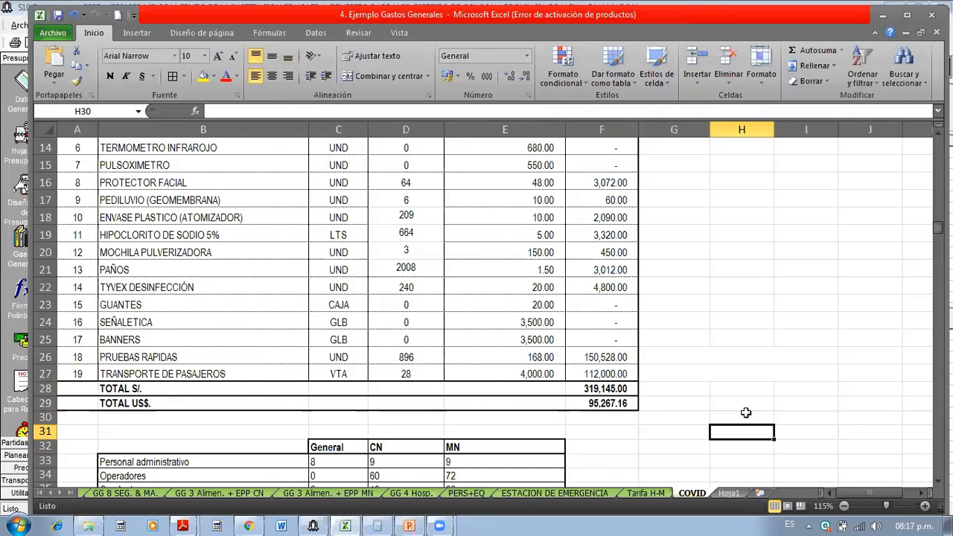
key("Down")
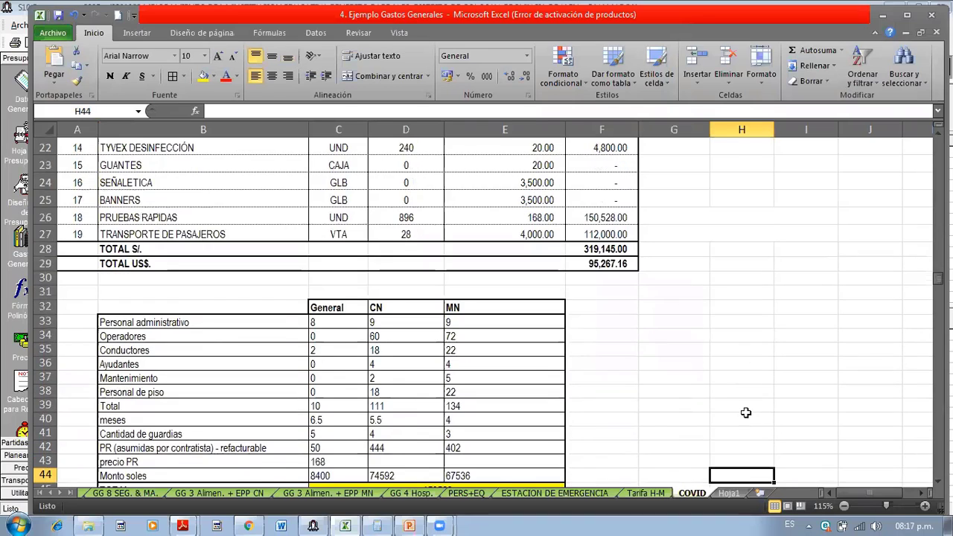
key("Down")
key("Down")
key("Left")
key("Left")
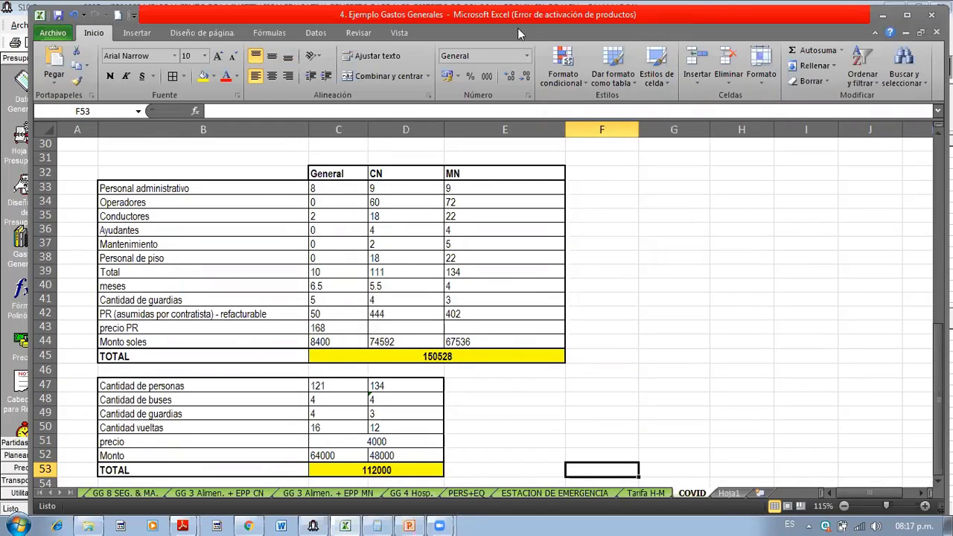
scroll(517, 28, "down", 3)
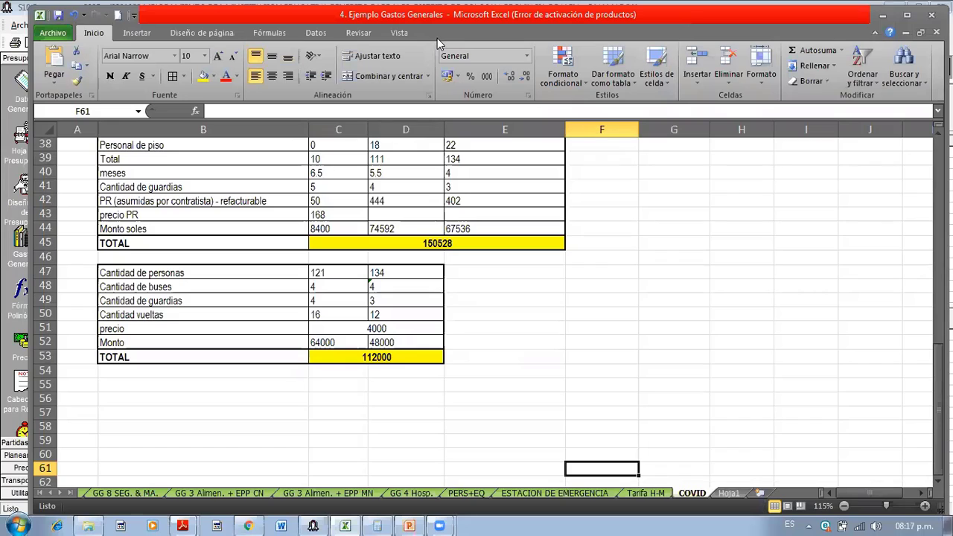
left_click(590, 138)
left_click(674, 186)
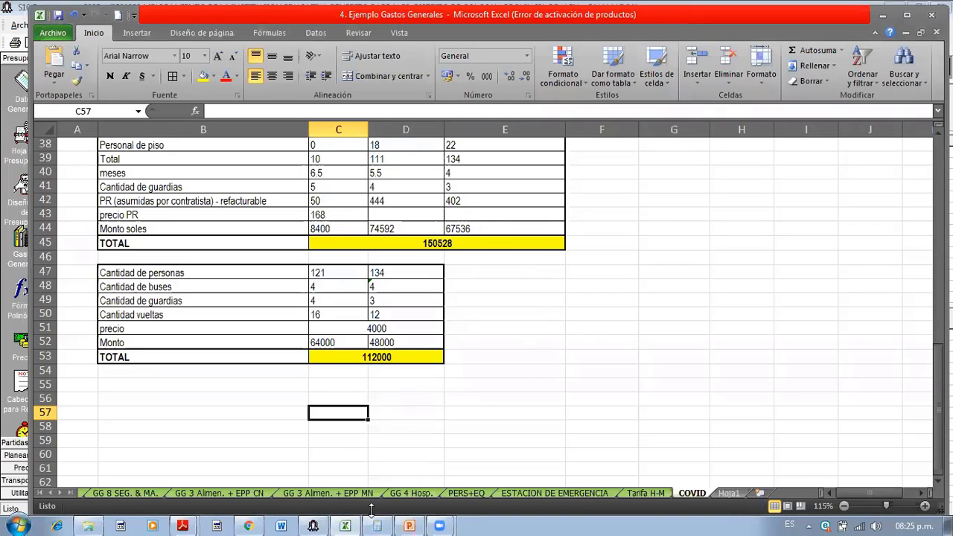
- Switch to S10 Presupuestos and list all concepts in the concept catalogue for adding to rubro 01 PERSONAL PROFESIONAL Y AUXILIAR
left_click(313, 525)
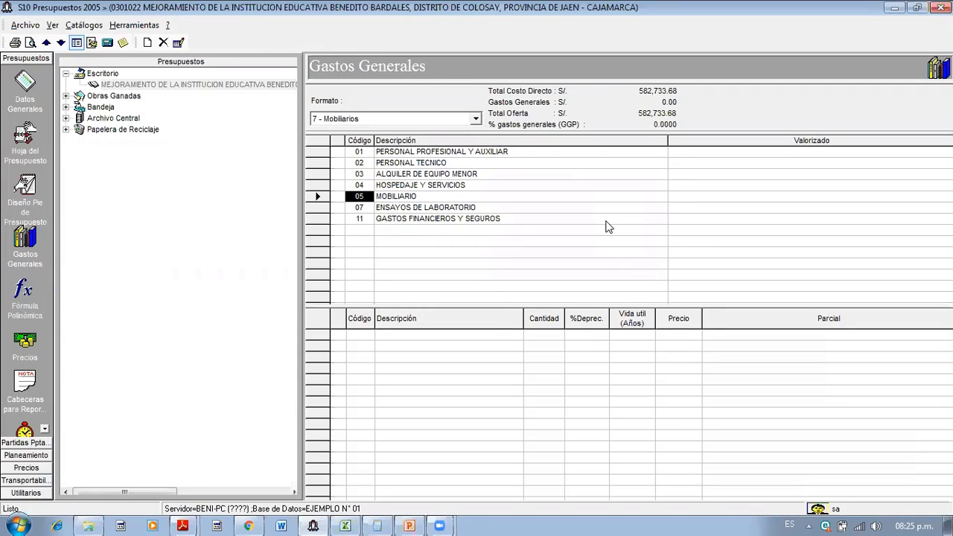
right_click(607, 225)
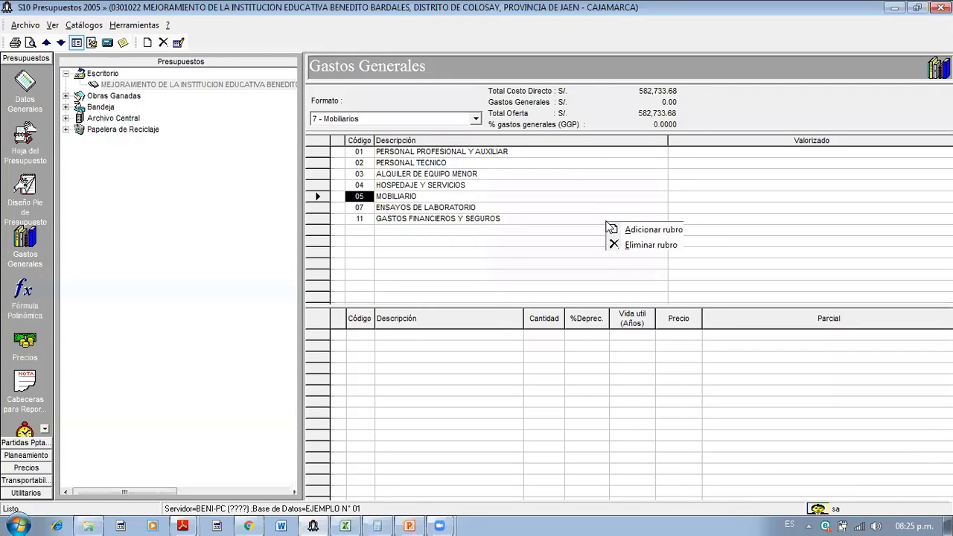
left_click(551, 207)
left_click(488, 152)
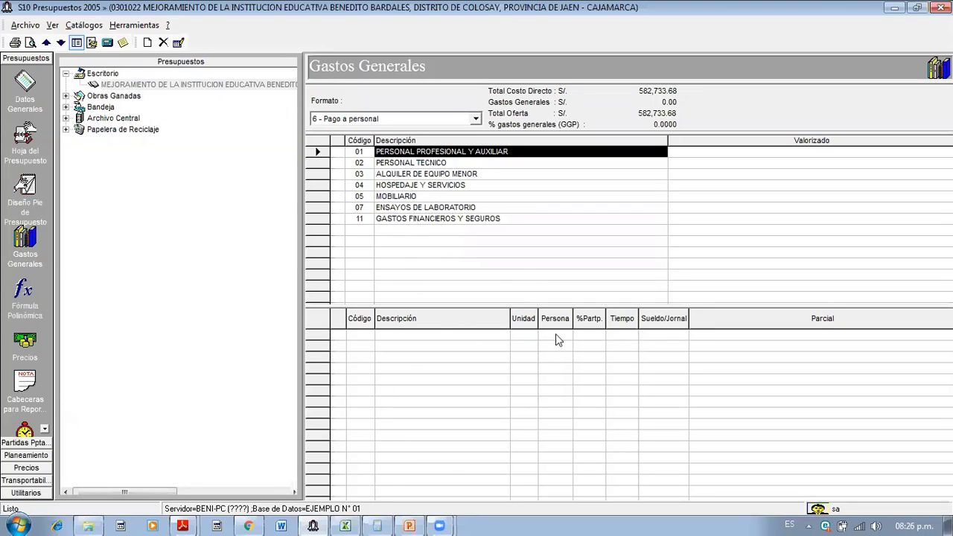
right_click(478, 426)
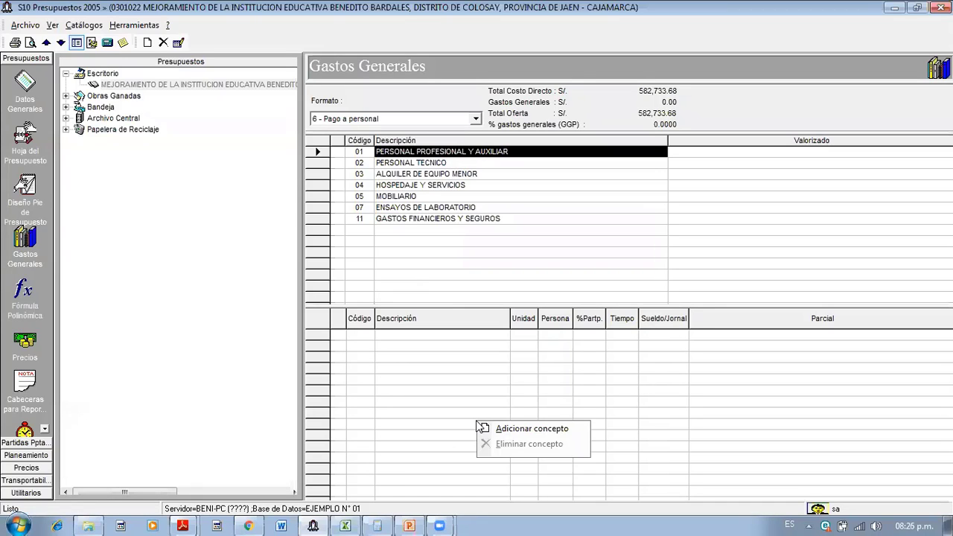
left_click(514, 432)
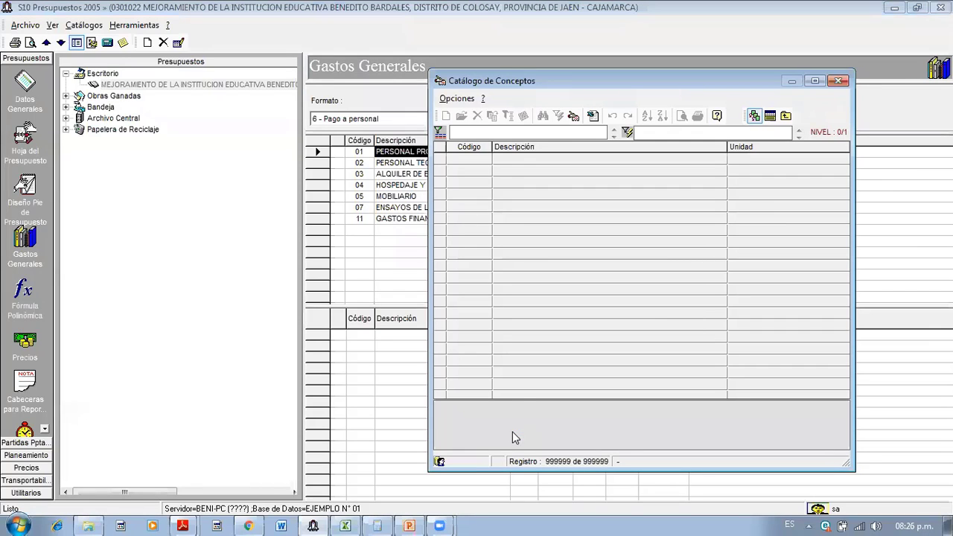
left_click(574, 116)
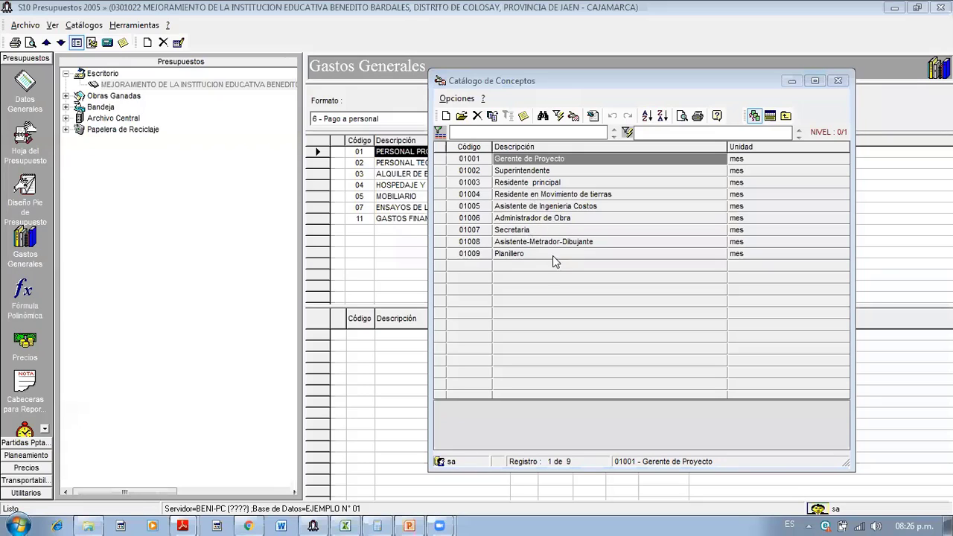
- Filter the concept catalogue by RESIDE and pick the concept 01003 Residente principal
left_click(553, 209)
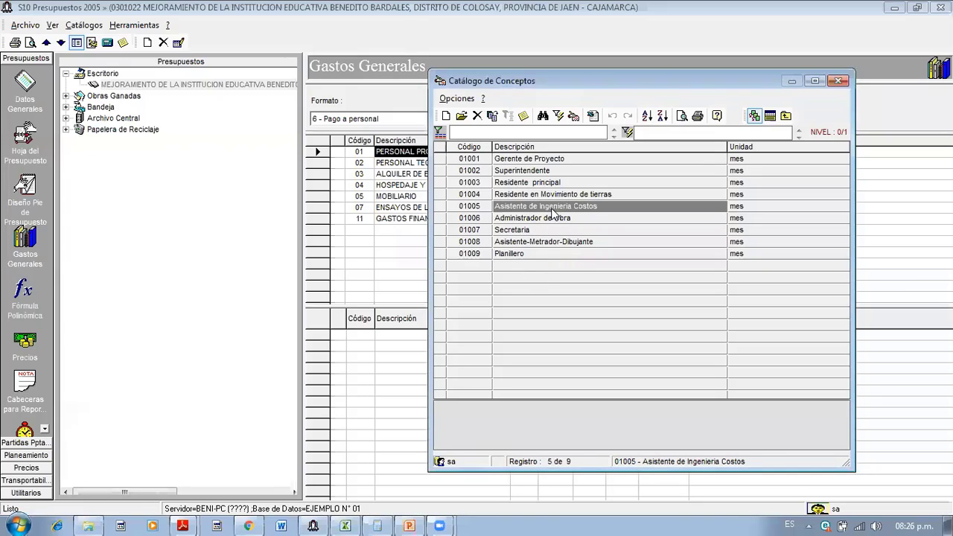
type("RESIDE")
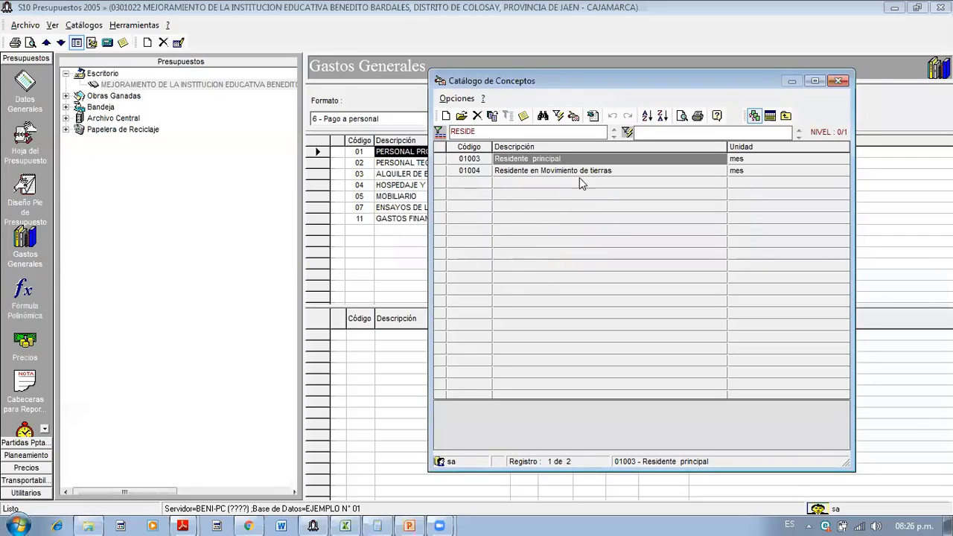
left_click(533, 163)
left_click(533, 163)
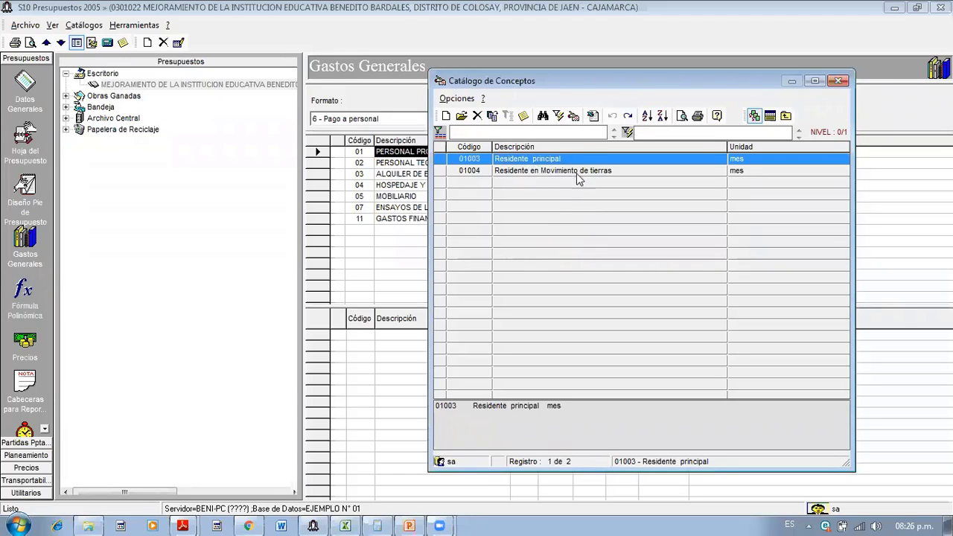
- List all concepts again and duplicate Gerente de Proyecto as a new concept described as Ingeniero Control de Proyectos, with unit MES
left_click(574, 117)
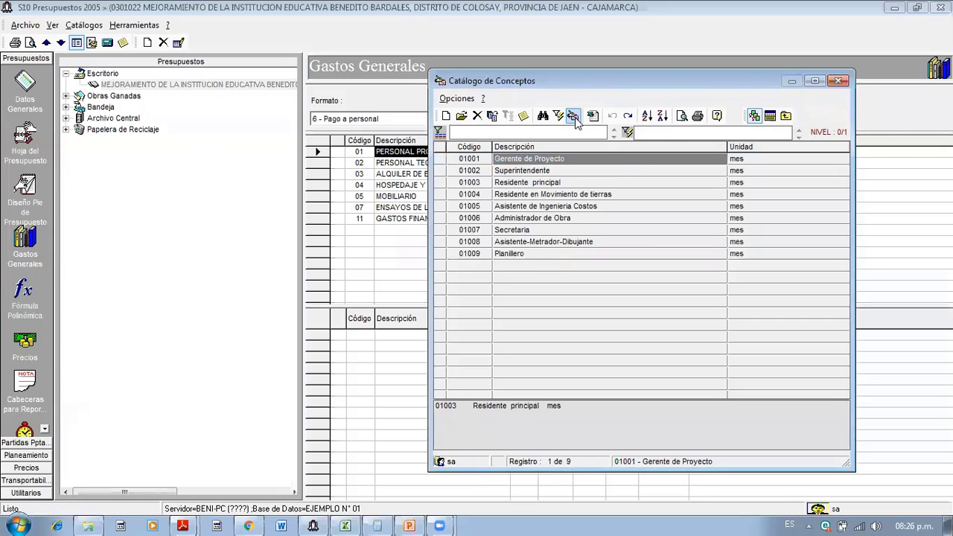
right_click(551, 199)
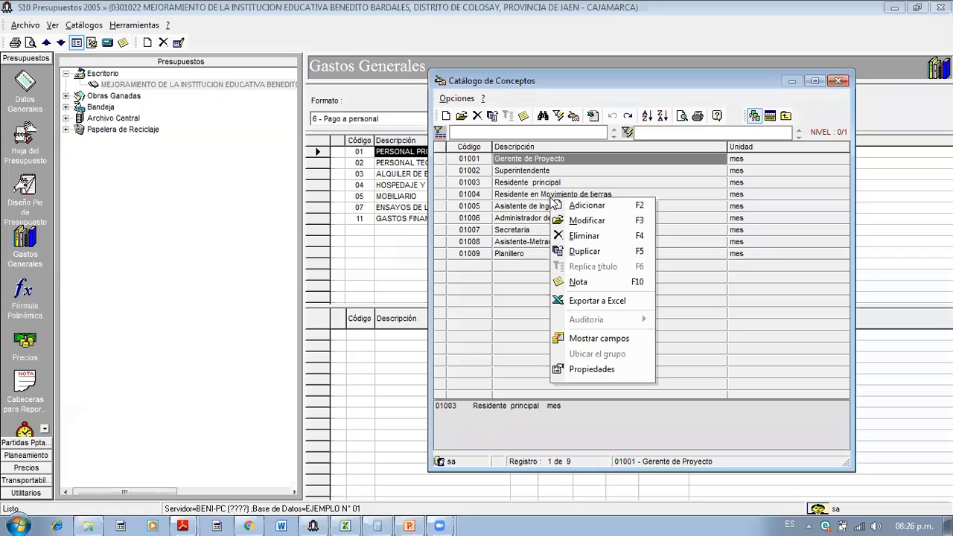
left_click(596, 257)
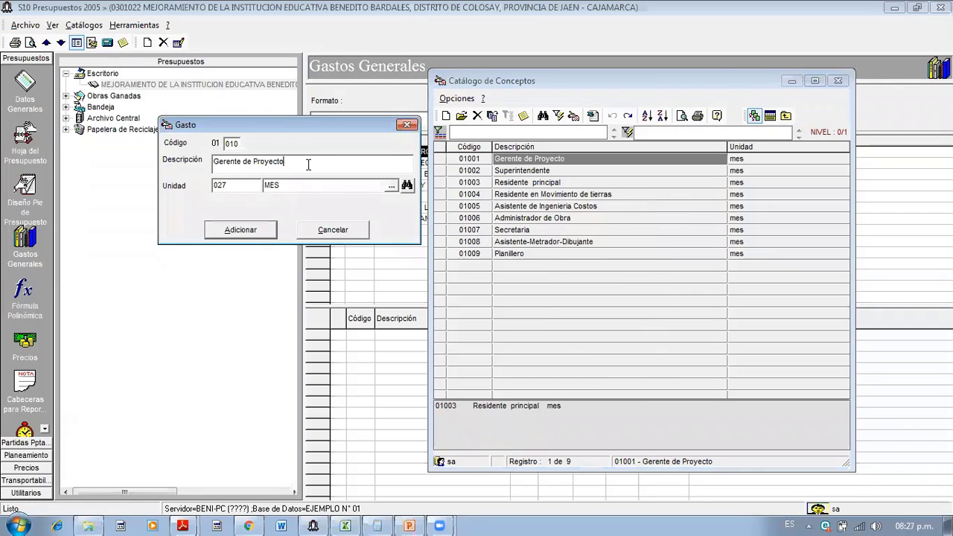
left_click_drag(309, 164, 147, 229)
type("Ing")
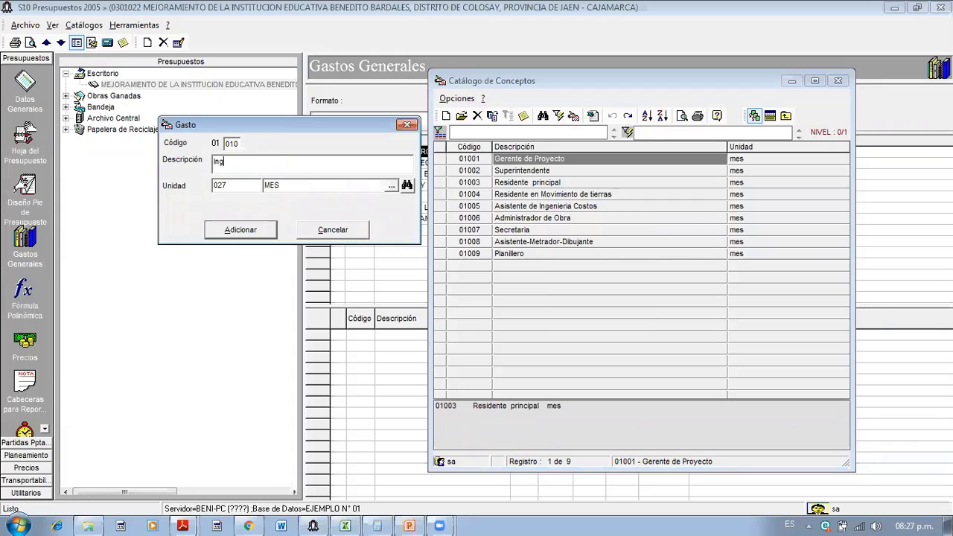
type("eniero Control de Proyectos")
left_click_drag(304, 136, 511, 234)
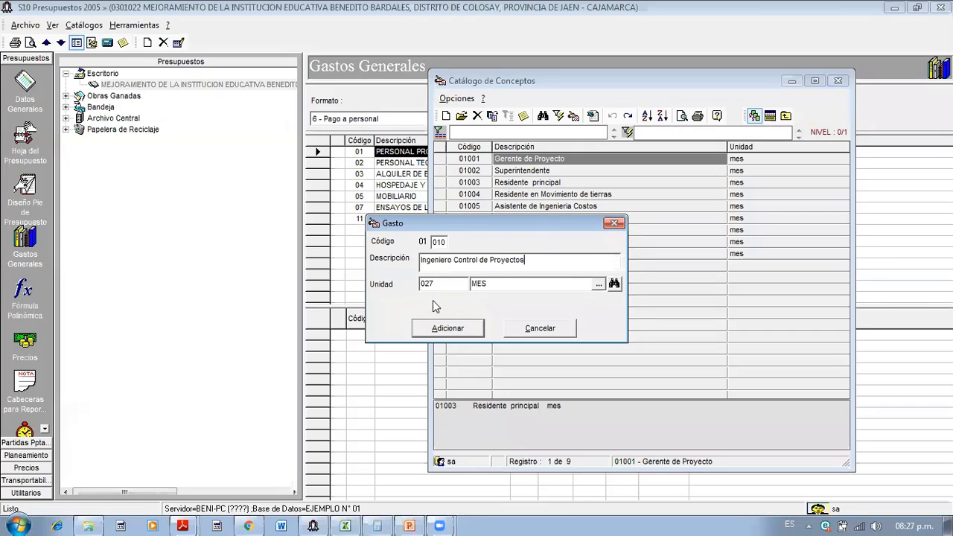
left_click(442, 331)
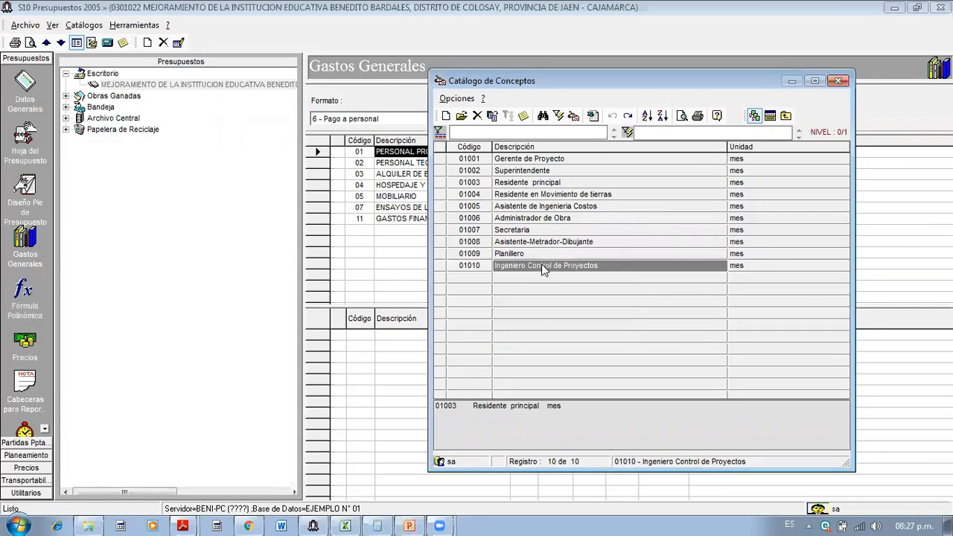
- Pick the concepts Ingeniero Control de Proyectos, Secretaria and Administrador de Obra from the catalogue
left_click(533, 232)
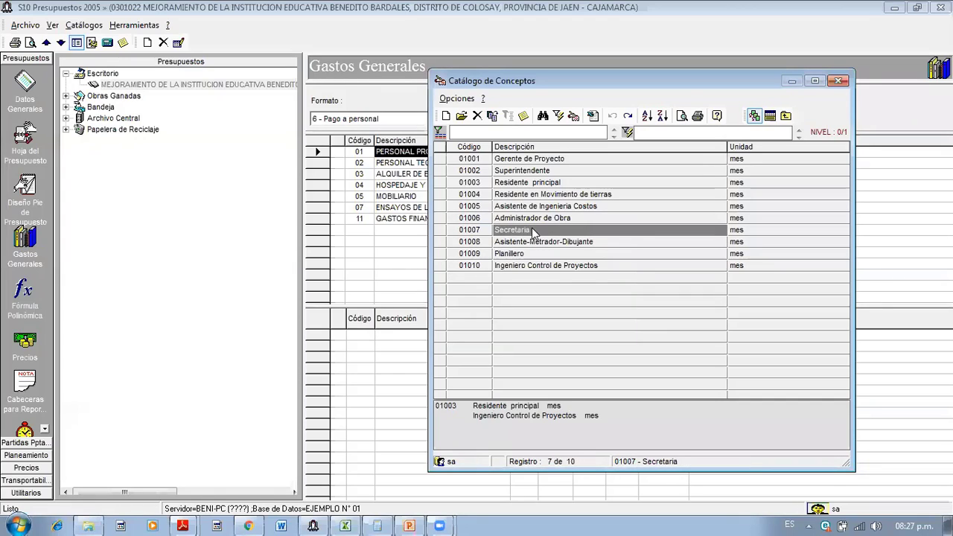
double_click(534, 233)
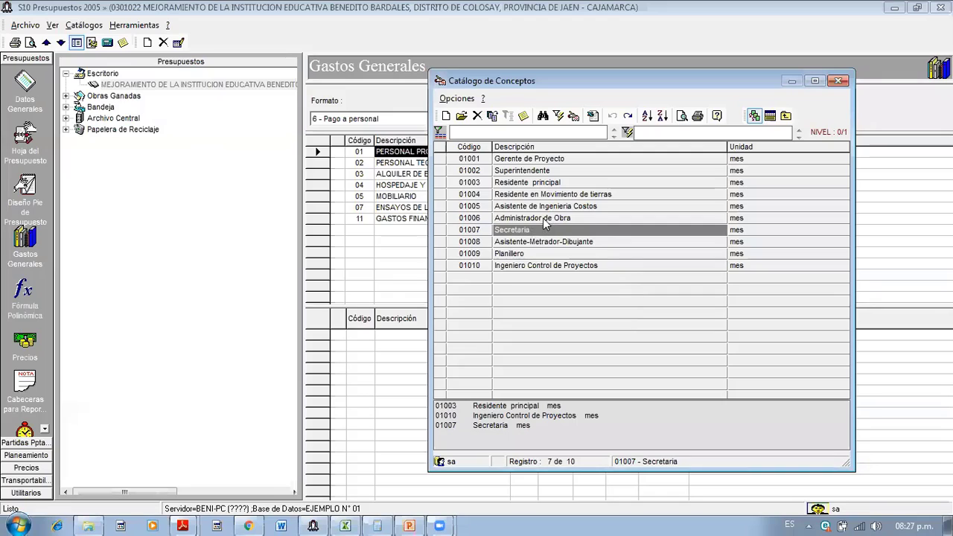
left_click(545, 222)
double_click(545, 222)
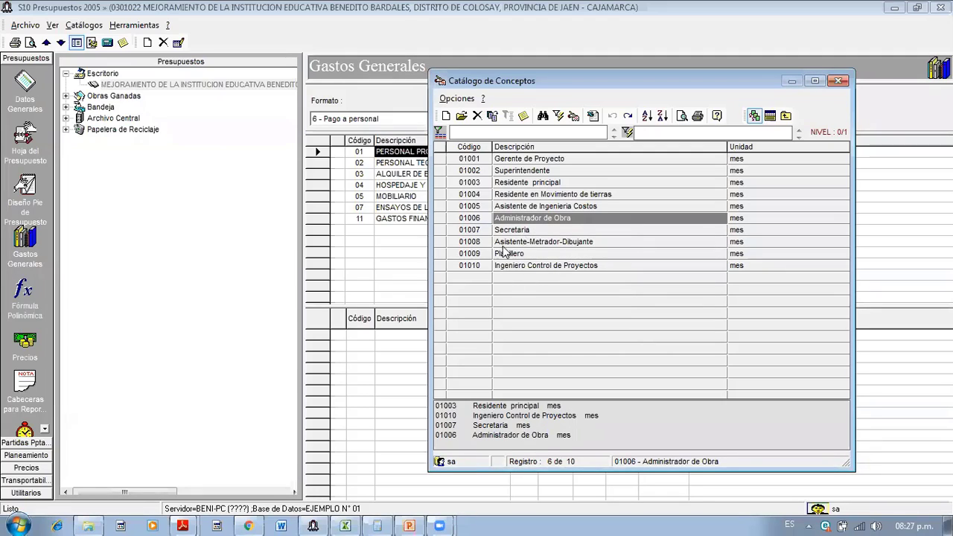
right_click(538, 193)
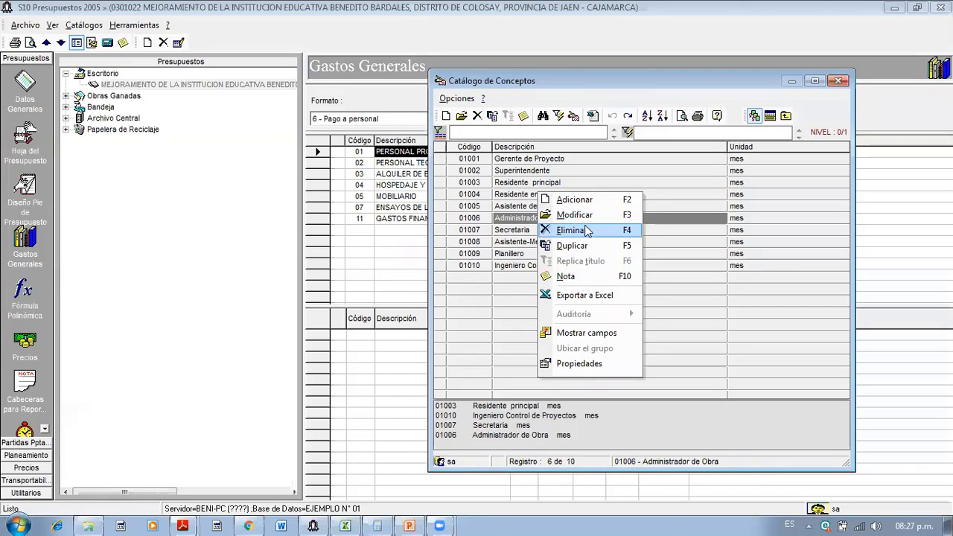
left_click(585, 230)
left_click(604, 315)
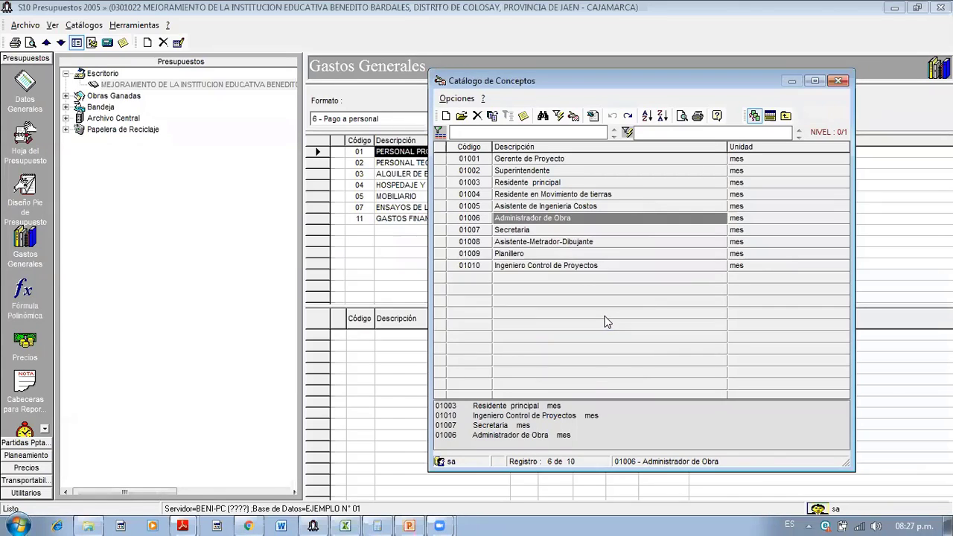
right_click(557, 191)
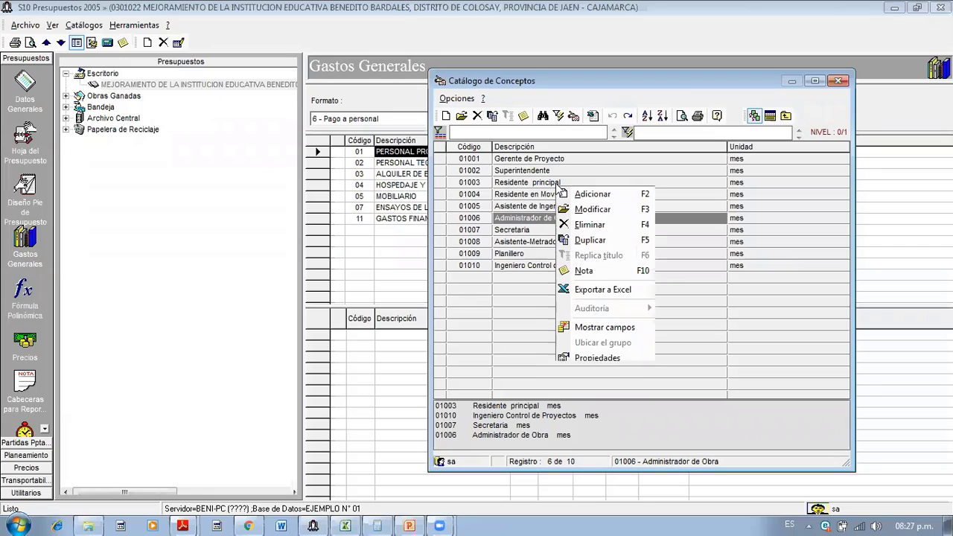
left_click(589, 242)
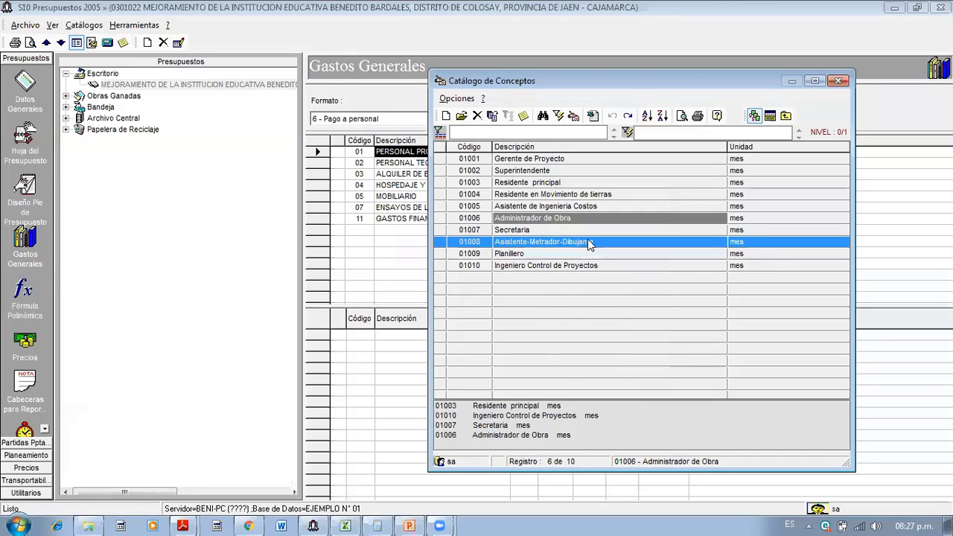
- Duplicate Administrador de Obra as the new concept Asistente de Residente with unit MES, and add the picked concepts to rubro 01
right_click(504, 170)
left_click(537, 221)
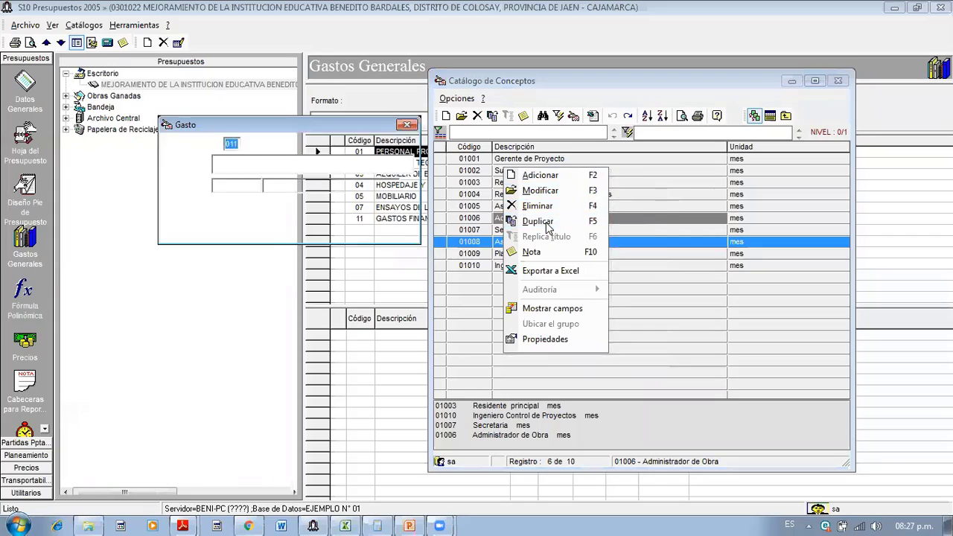
left_click_drag(301, 160, 182, 128)
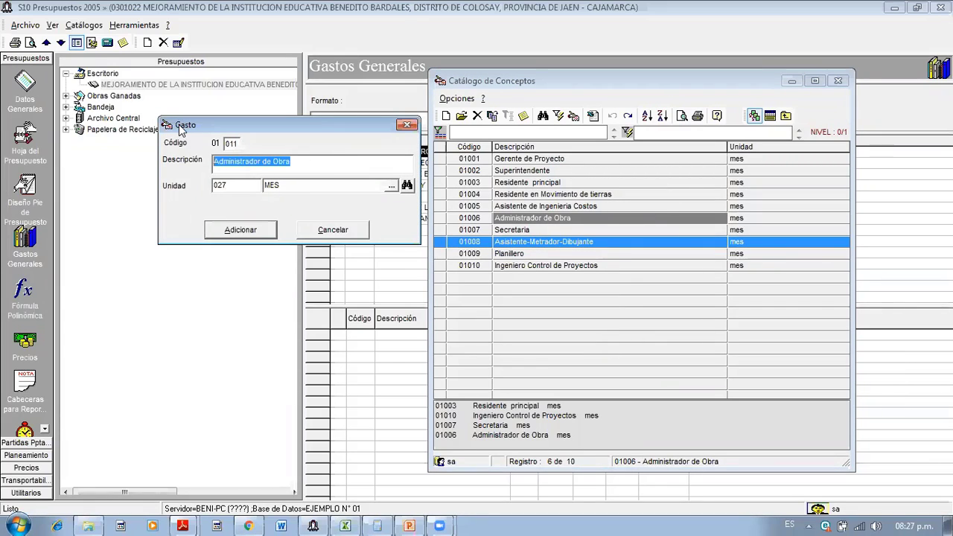
type("Asistente d")
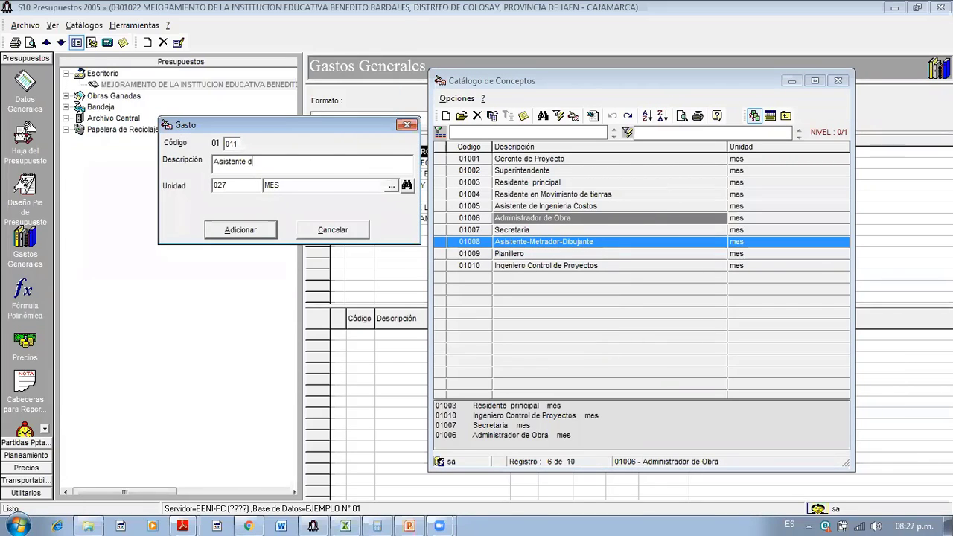
type("e Residente")
left_click(226, 235)
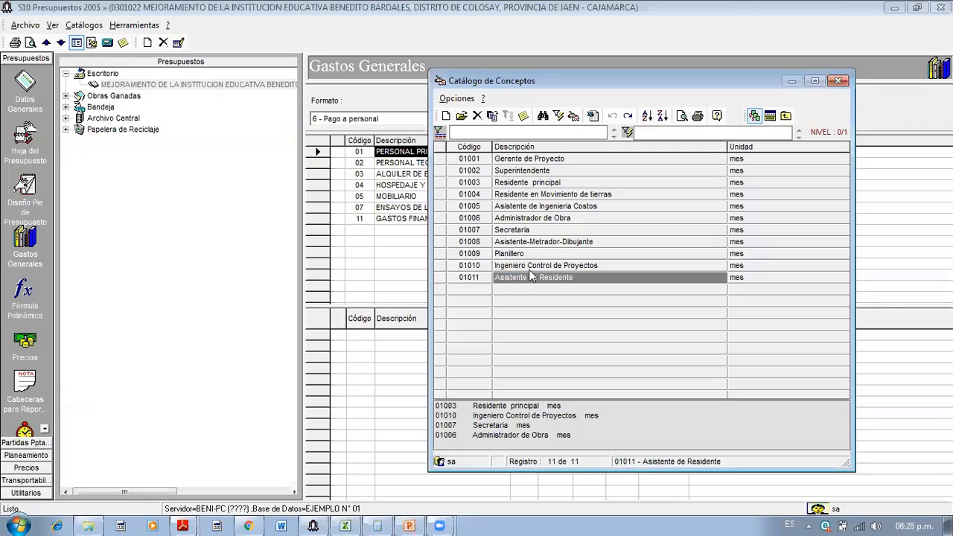
left_click(542, 195)
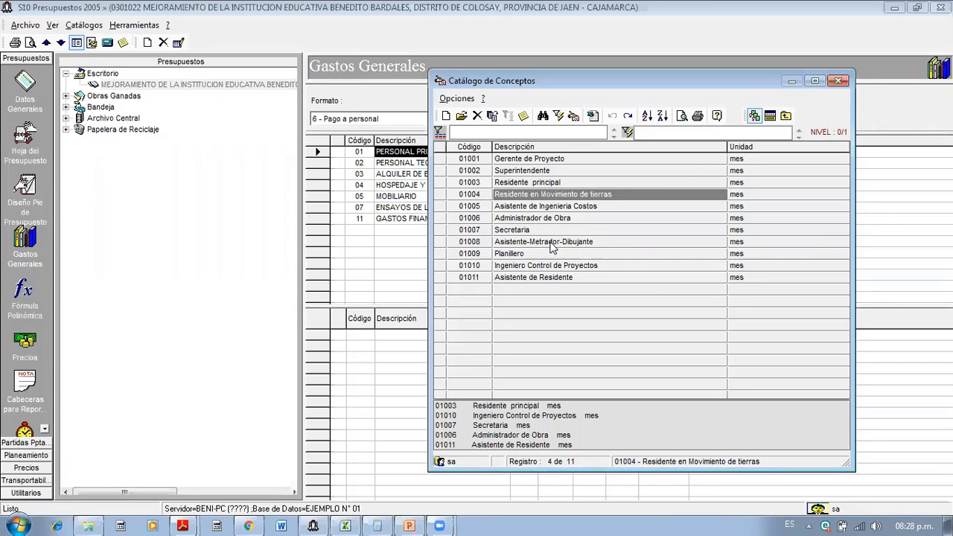
left_click(772, 121)
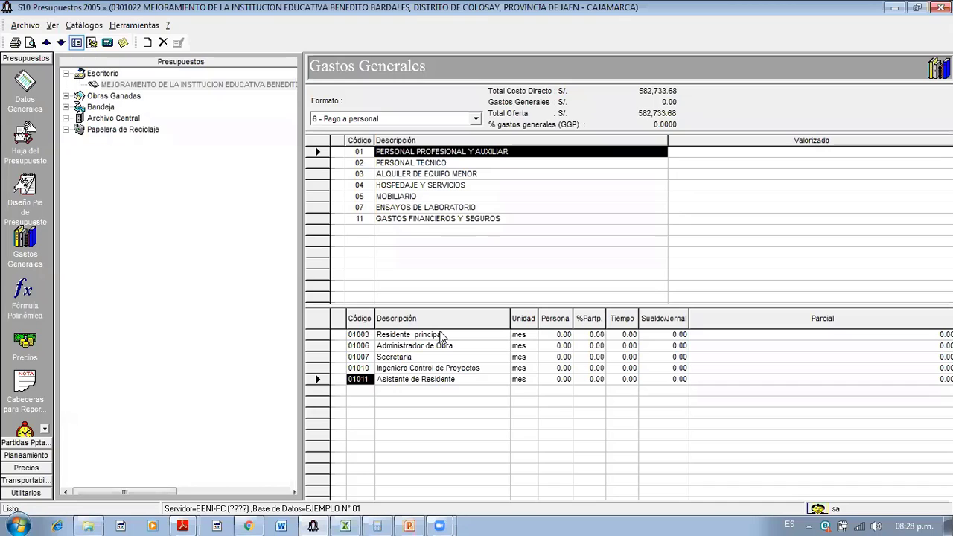
- Switch to the Excel example and examine the Gerente General cost row across sheet GG 1 Gast. Pers
left_click(344, 526)
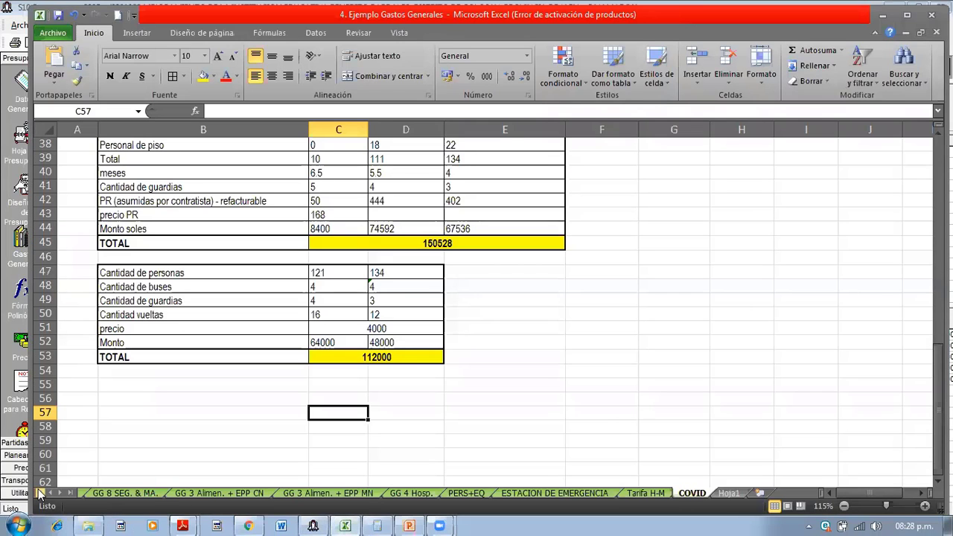
left_click(41, 493)
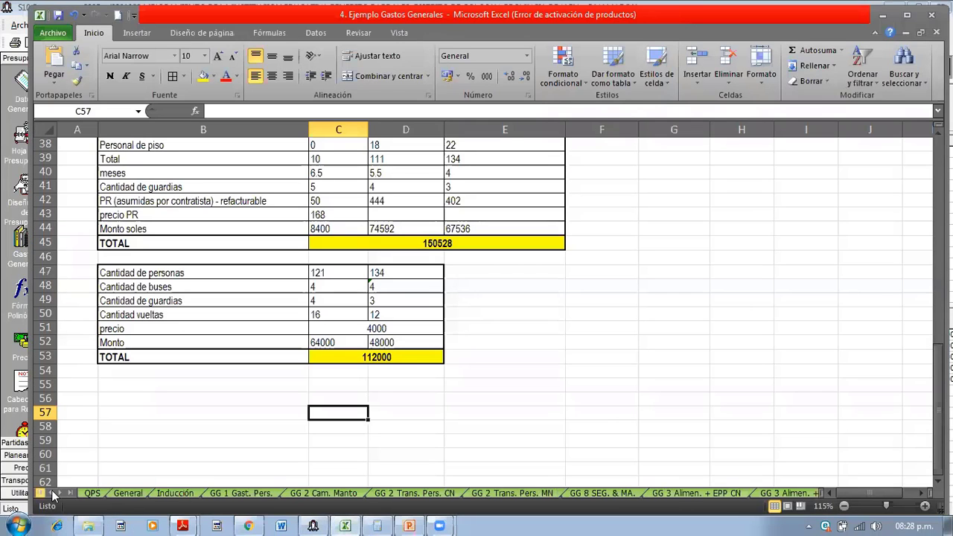
left_click(241, 493)
left_click(497, 309)
key("Right")
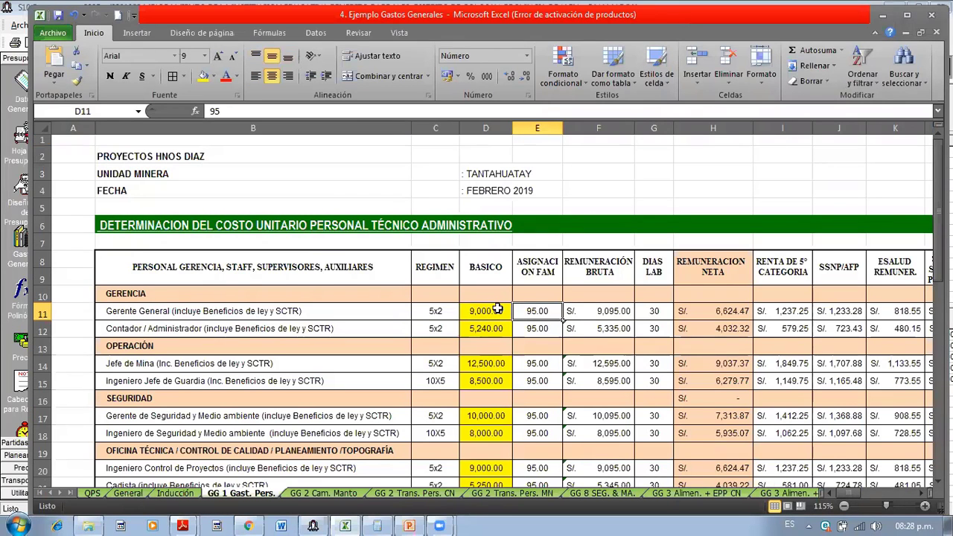
key("Right")
key("Right")
key("Right")
key("Right")
key("Right")
key("Right")
key("Right")
key("Right")
key("Right")
key("Right")
key("Right")
key("Right")
key("Right")
key("Right")
key("Right")
key("Right")
key("Right")
key("Right")
key("Right")
key("Right")
key("Right")
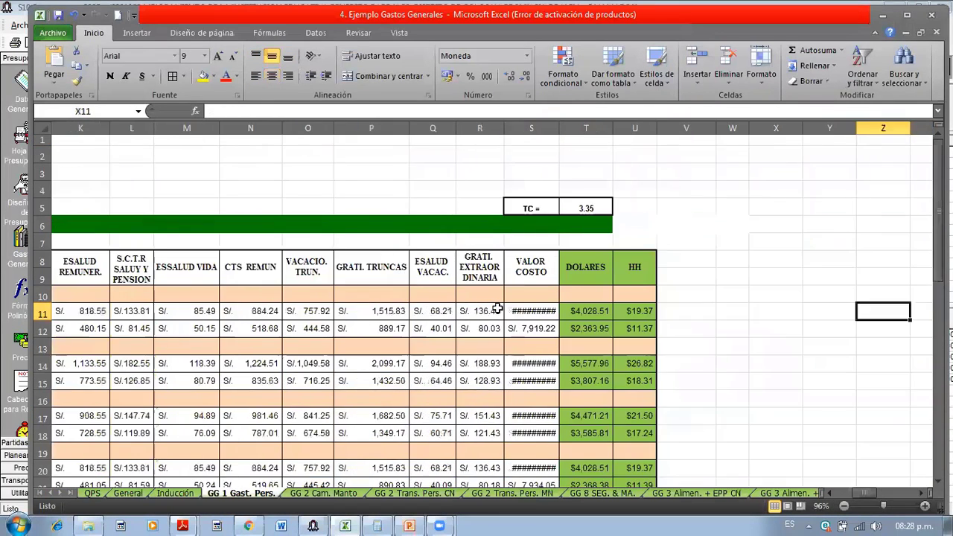
- Widen the VALOR COSTO column S so its amounts fit
key("Left")
key("Left")
key("Left")
key("Left")
key("Left")
key("Left")
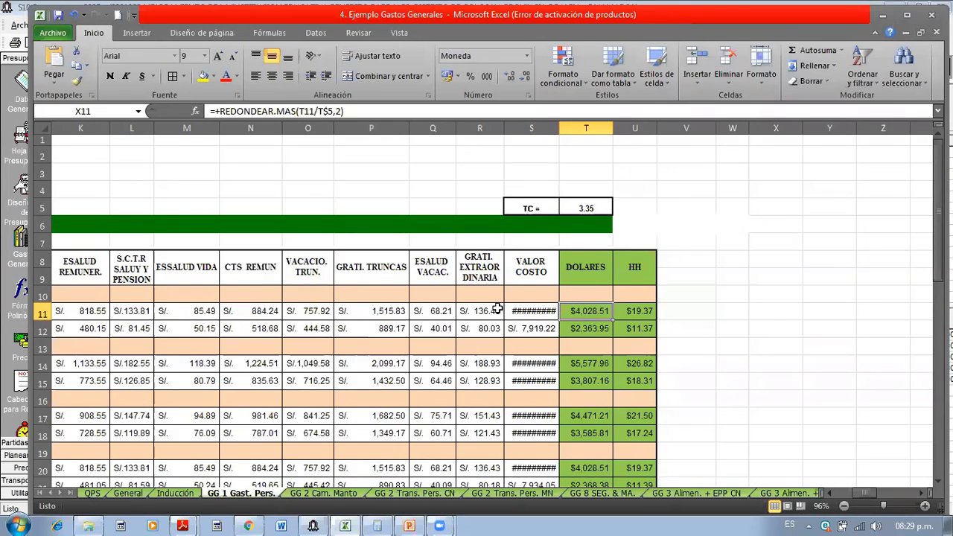
key("Left")
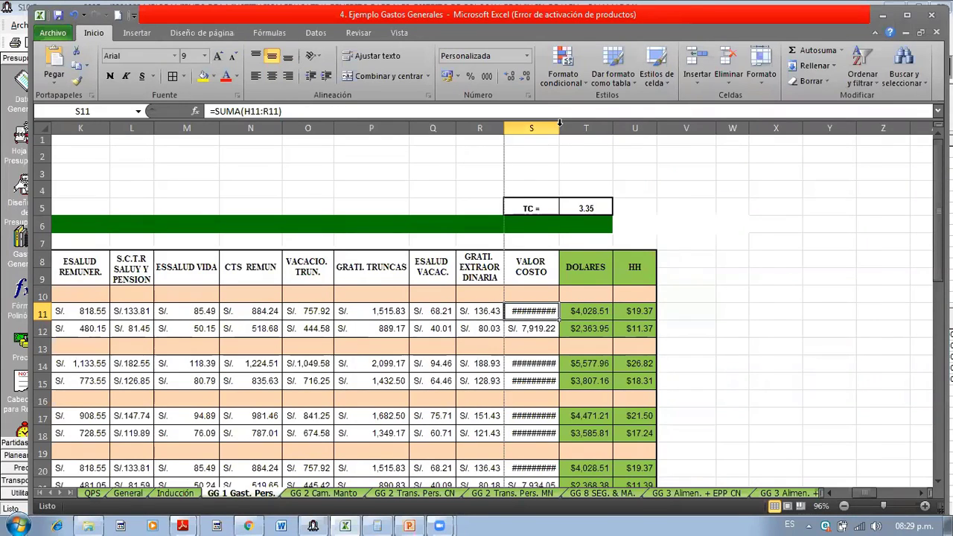
double_click(559, 128)
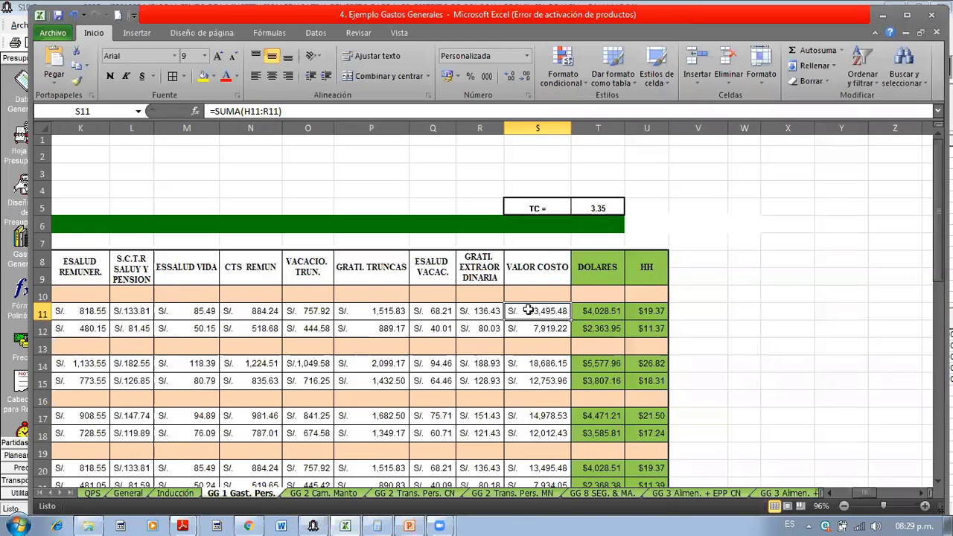
- Examine how the Gerente General row builds up from the BASICO salary through the benefit columns to VALOR COSTO
key("Left")
key("Left")
key("Left")
key("Left")
key("Left")
key("Left")
key("Left")
key("Left")
key("Left")
key("Left")
key("Left")
key("Left")
key("Left")
key("Left")
key("Left")
key("Left")
key("Left")
key("Left")
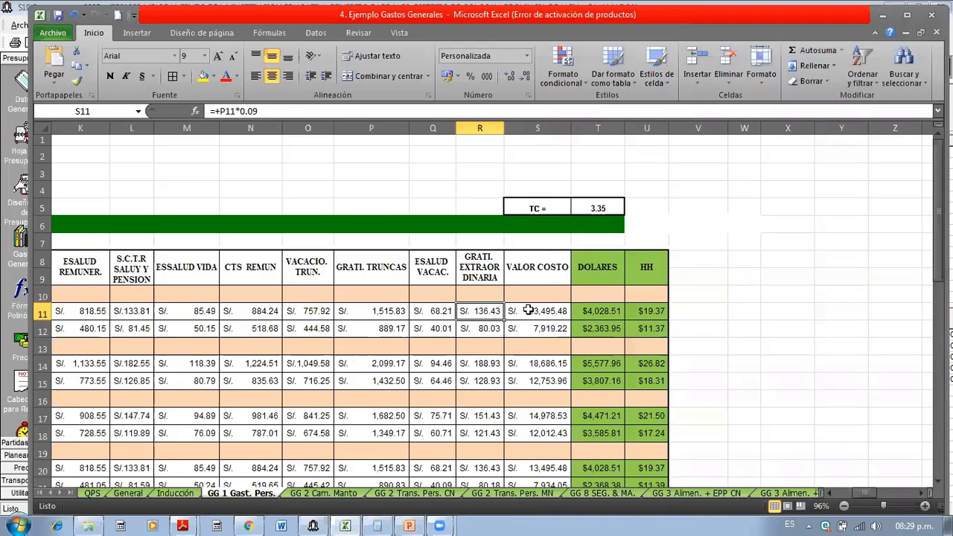
key("Right")
key("Right")
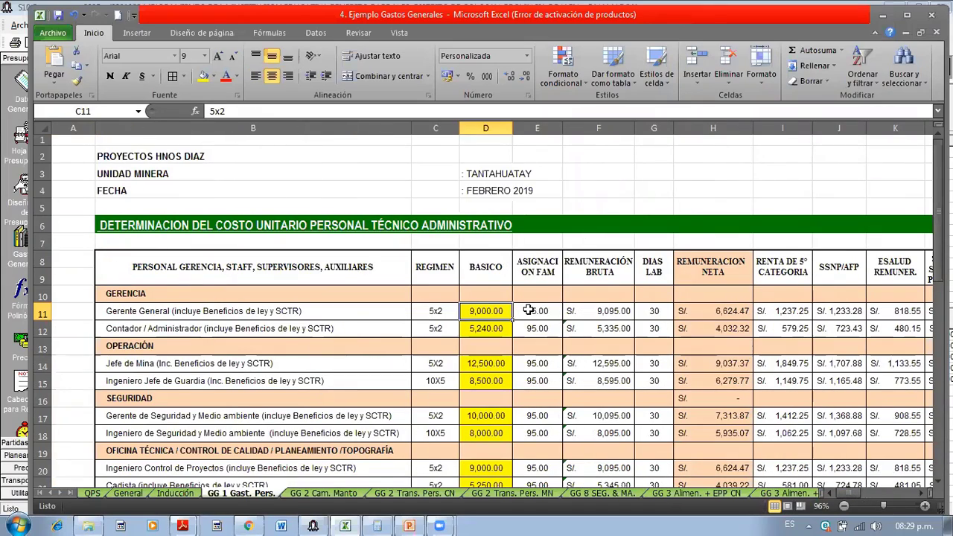
key("Right")
key("Right")
key("Right")
key("Right")
key("Right")
key("Right")
key("Right")
key("Right")
key("Right")
key("Right")
key("Right")
key("Right")
key("Right")
key("Right")
key("Right")
key("Right")
key("Right")
key("Right")
key("Right")
key("Right")
key("Right")
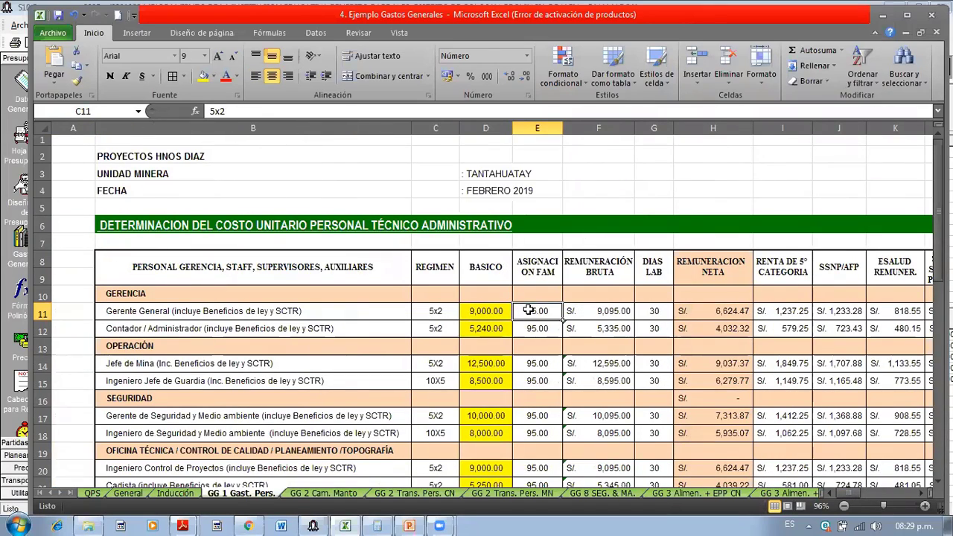
key("Left")
key("Left")
key("Left")
key("Left")
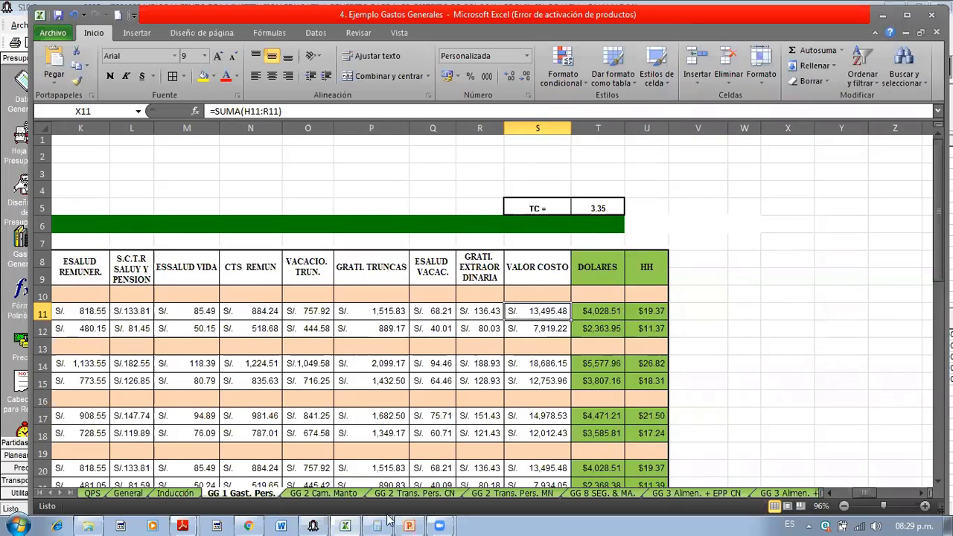
- Switch to S10 Presupuestos and set Persona to 1 and %Partp. to 100 for Residente principal
left_click(322, 521)
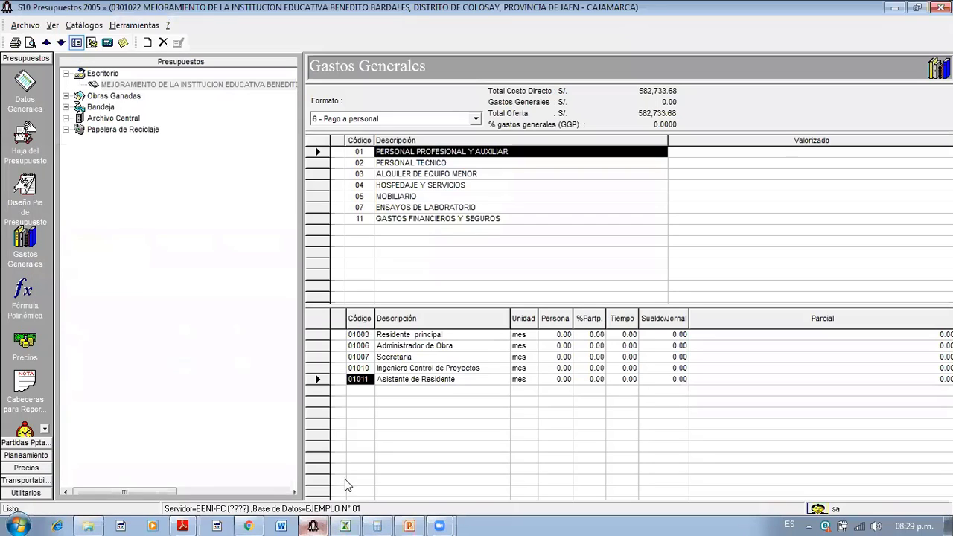
left_click(551, 335)
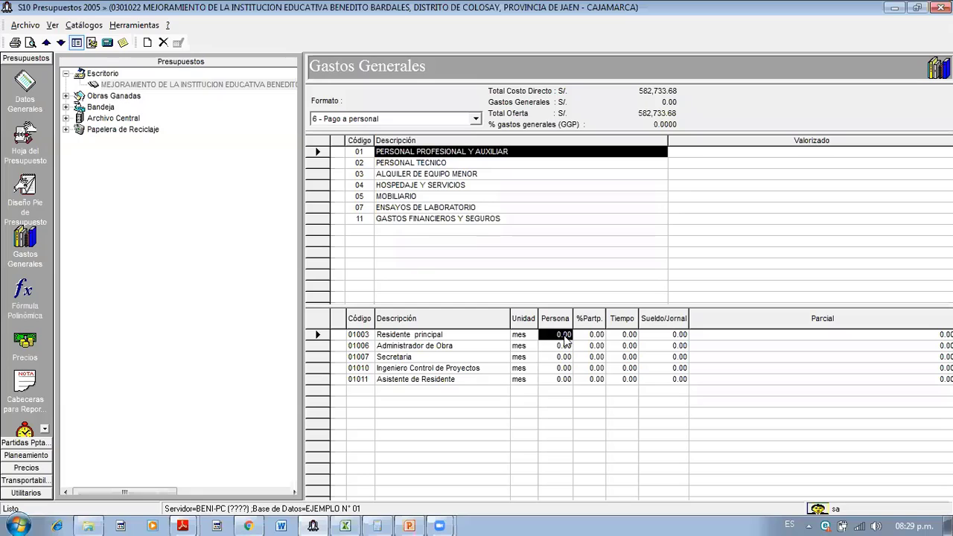
type("1")
key("Return")
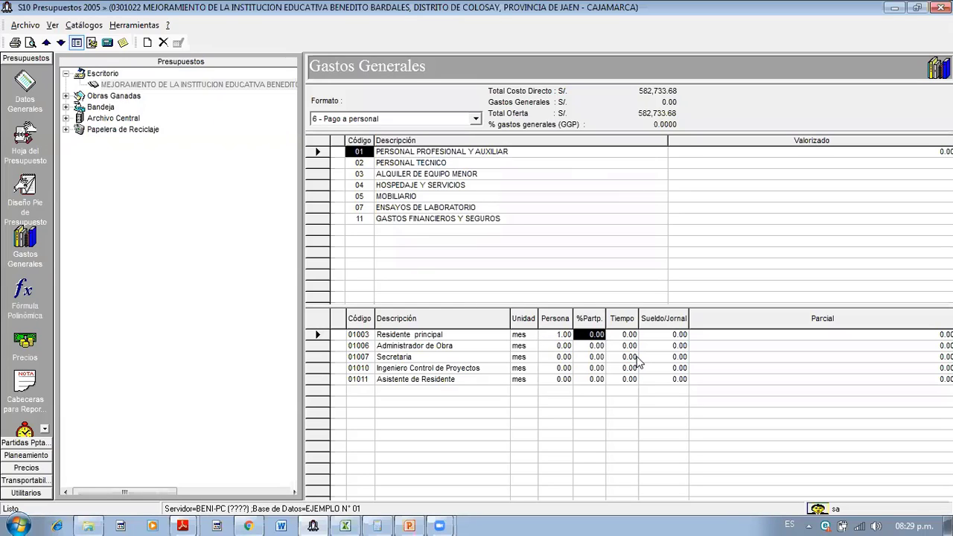
type("100")
key("Return")
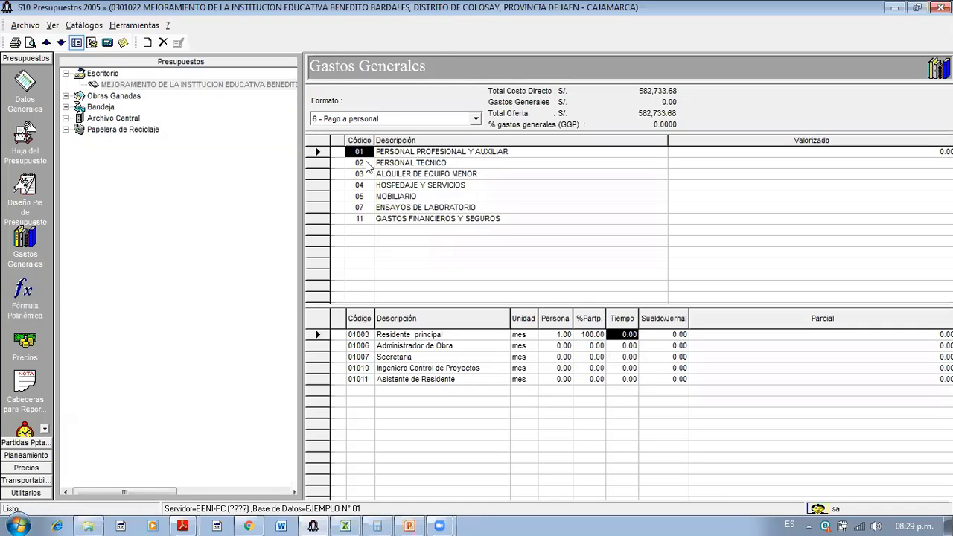
- Check the project's Plazo in Datos Generales and set the Tiempo of Residente principal to 8 months in Gastos Generales
left_click(25, 85)
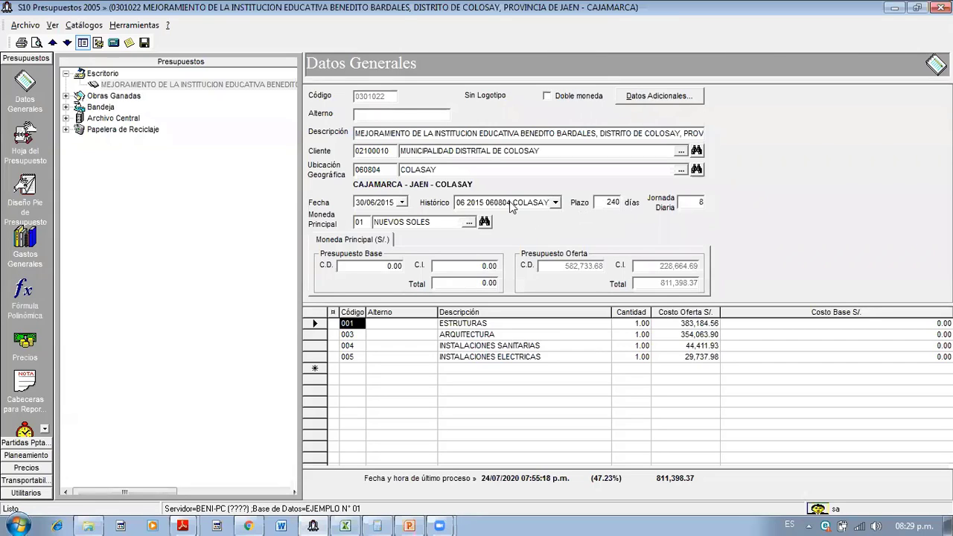
left_click(27, 251)
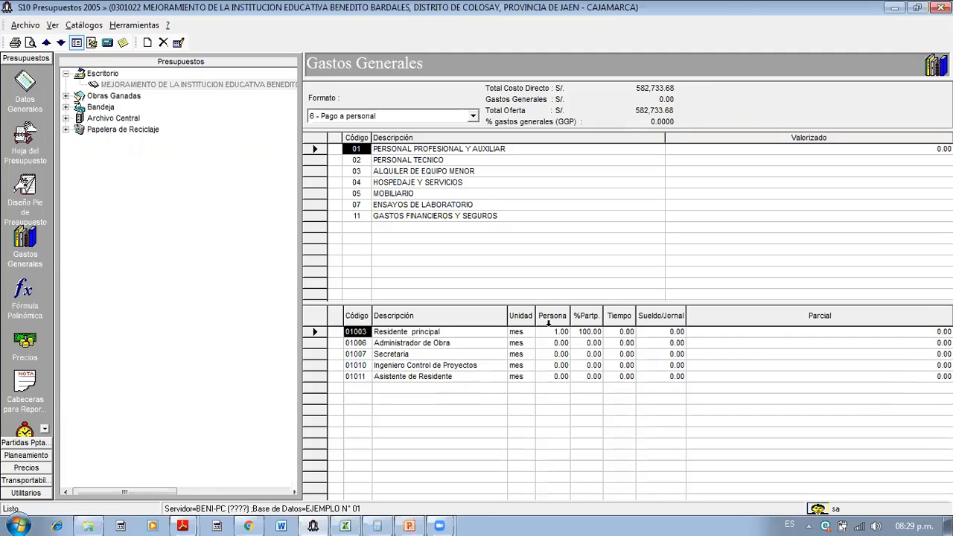
left_click(625, 335)
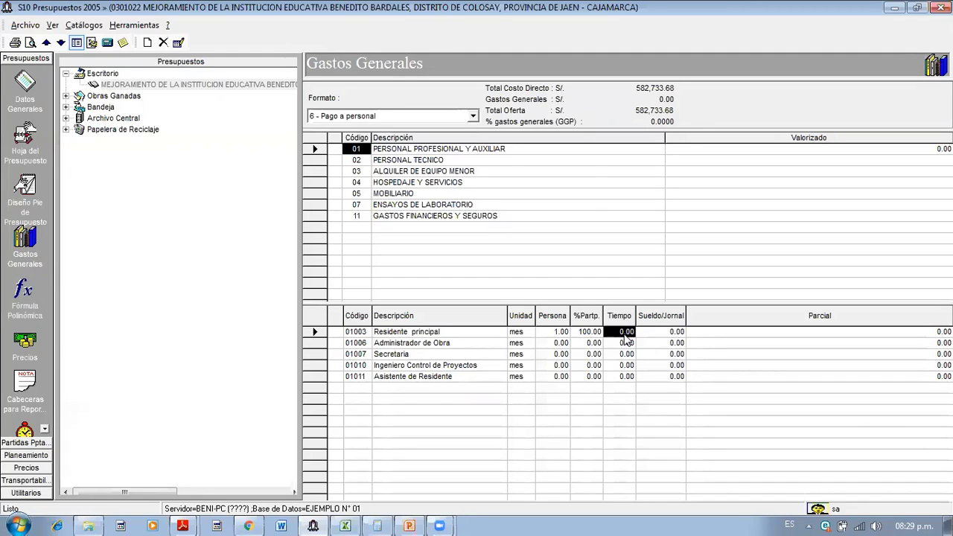
type("8")
key("Tab")
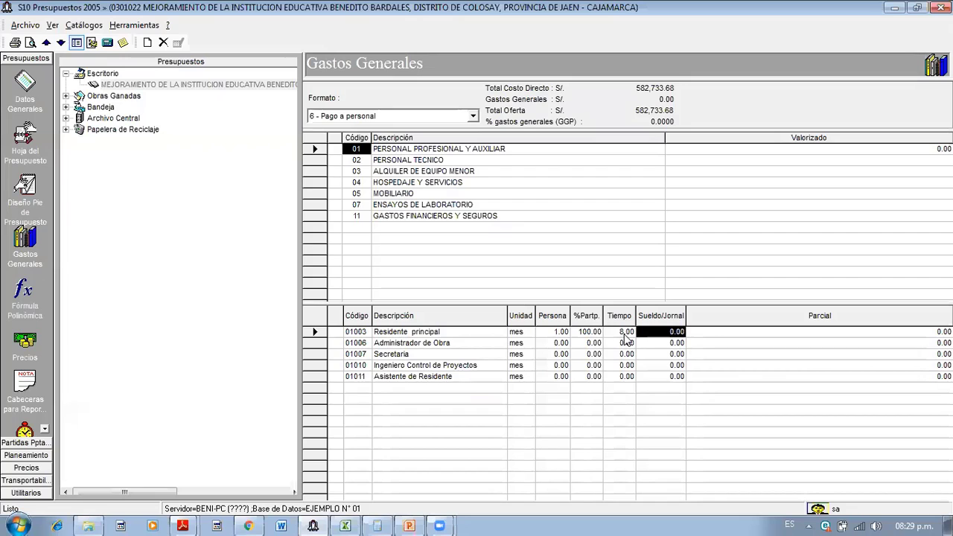
- Check the VALOR COSTO in the Excel example and set the Sueldo/Jornal of Residente principal to 13,000 in S10
left_click(341, 521)
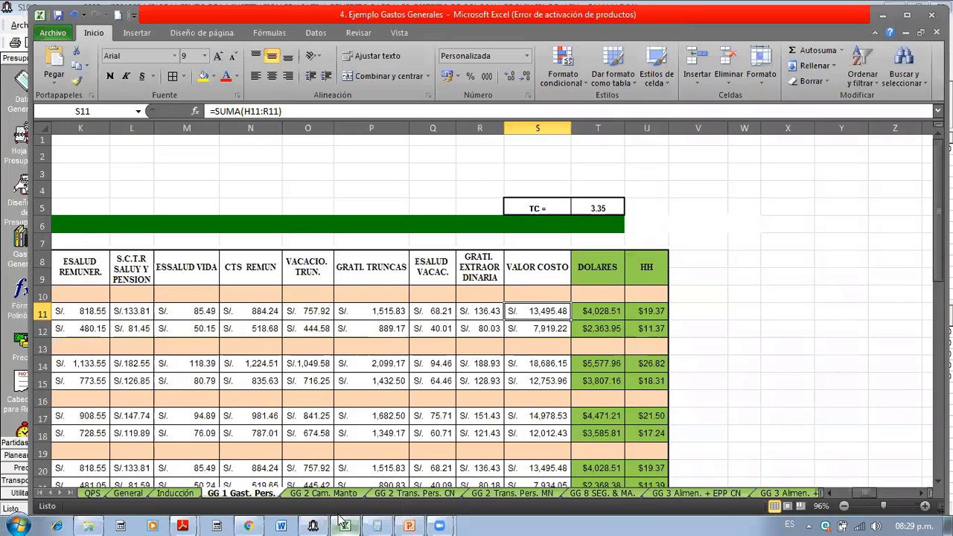
left_click(340, 520)
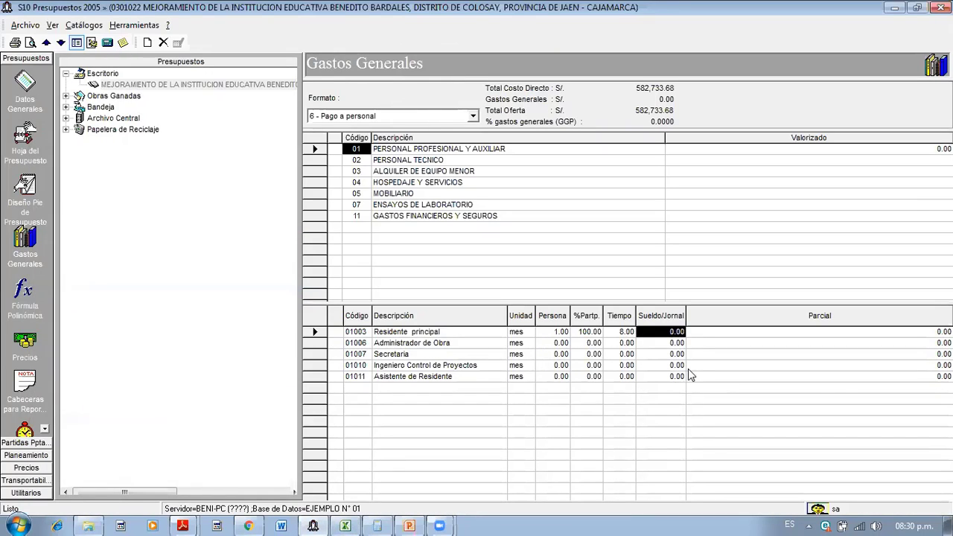
type("13000")
key("Return")
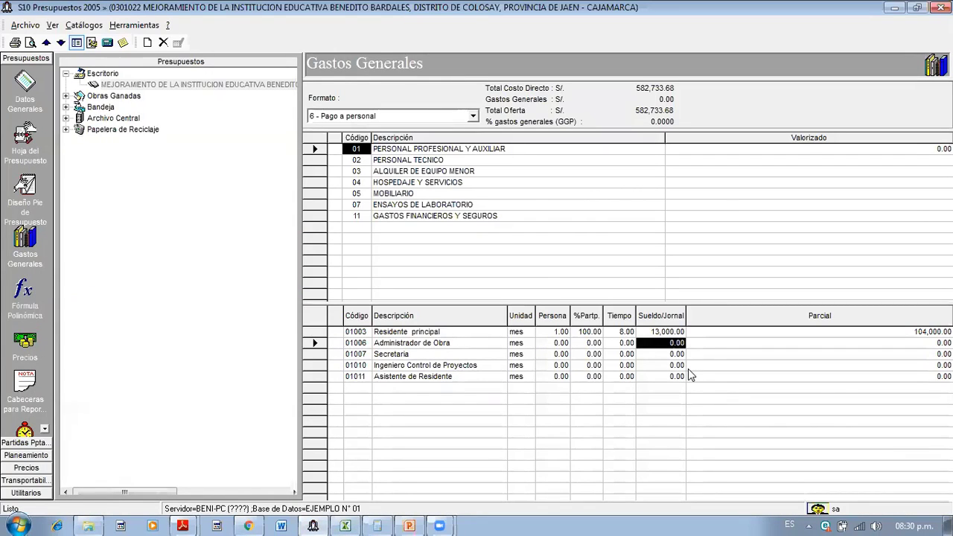
- Set the Sueldo/Jornal of Residente principal to 7,500
key("Up")
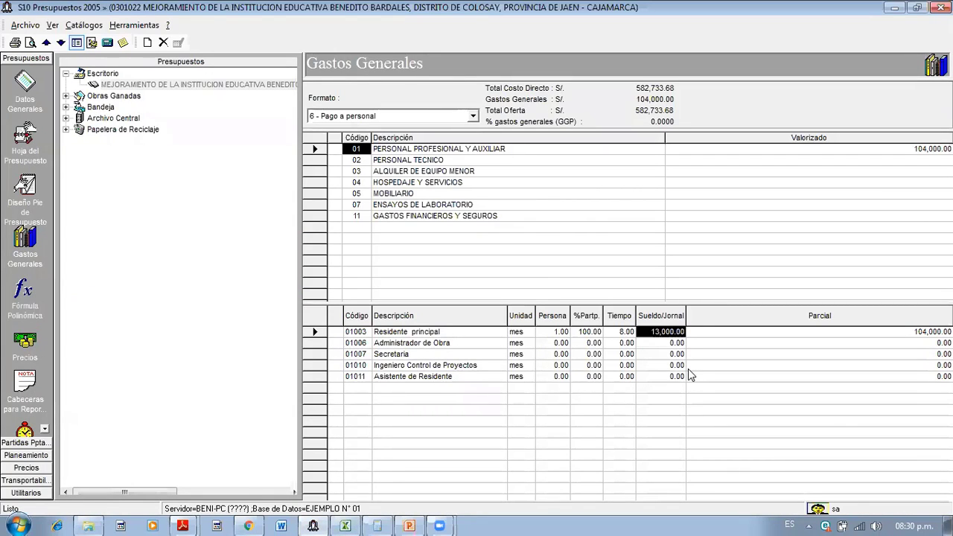
type("7500")
key("Return")
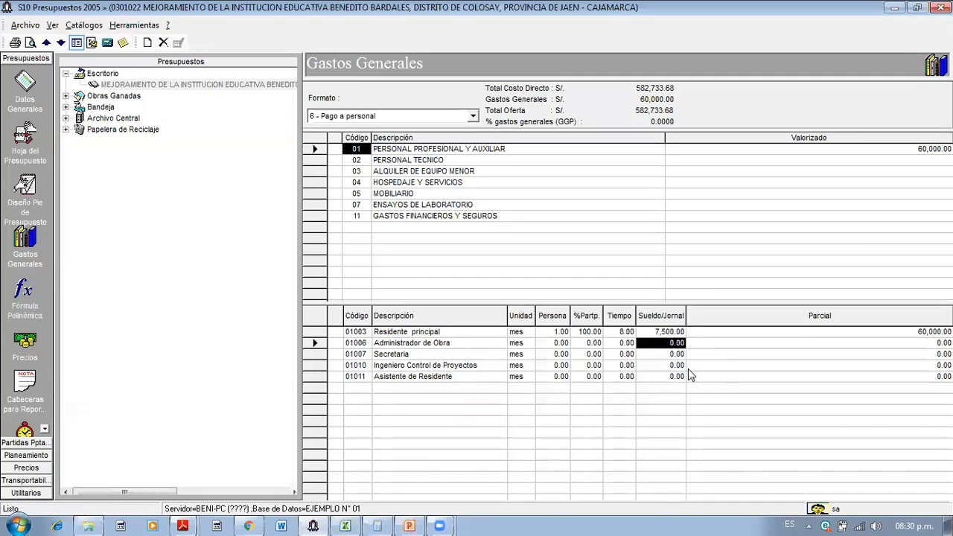
- Set Persona to 1, %Partp. to 100, Tiempo to 8 and Sueldo/Jornal to 3,000 for Administrador de Obra
left_click(560, 344)
type("1")
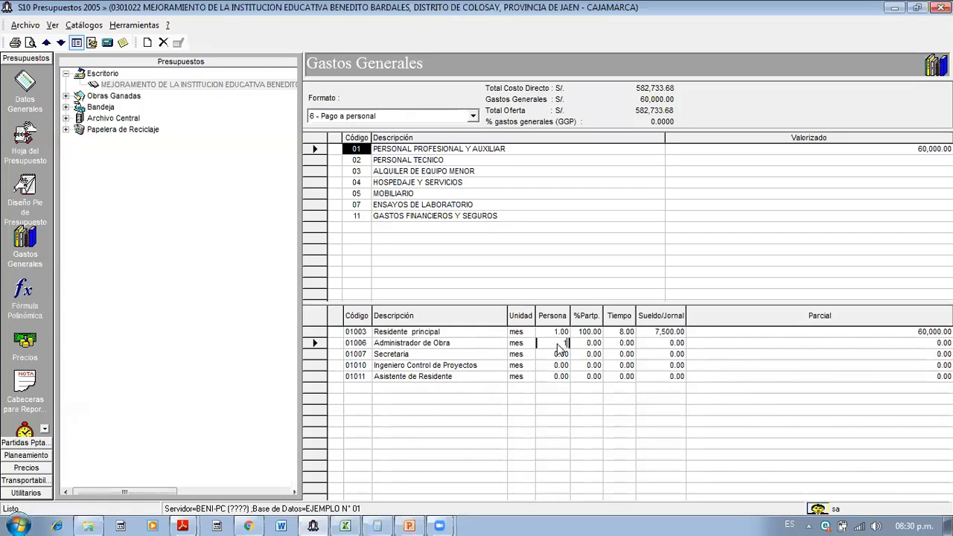
key("Return")
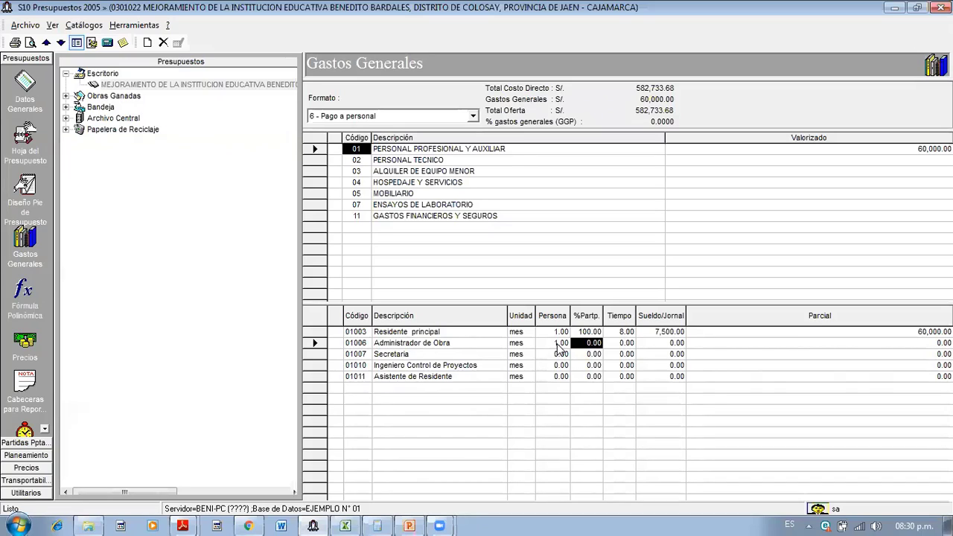
type("100")
key("Return")
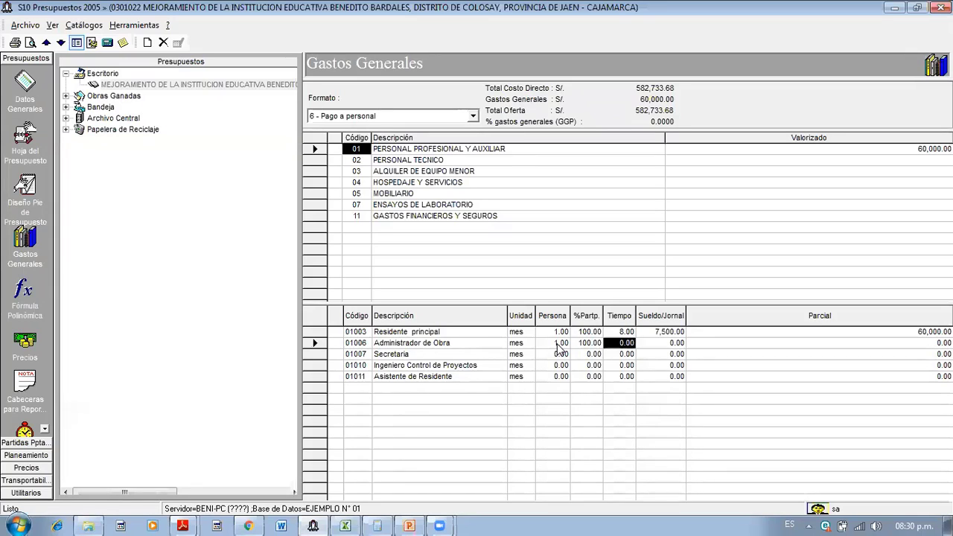
type("8")
key("Return")
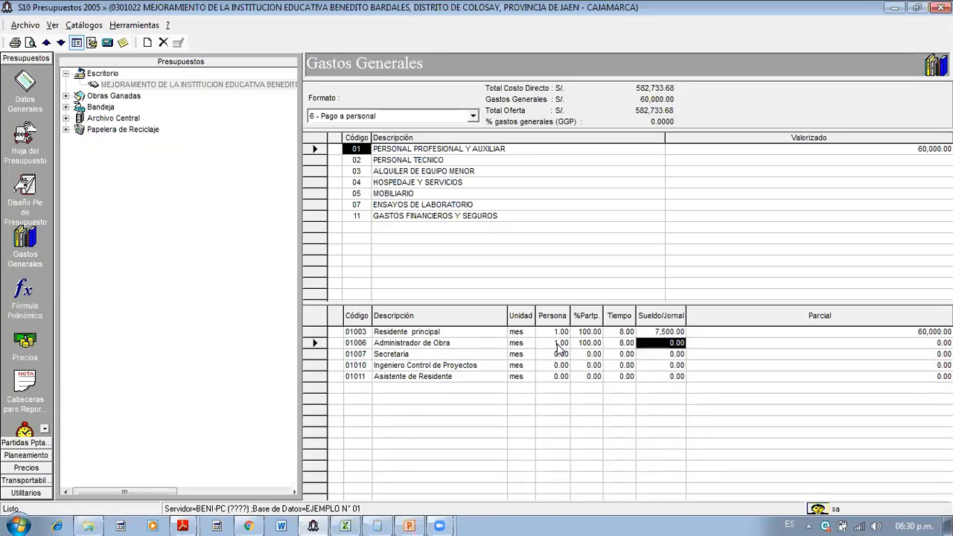
type("3000")
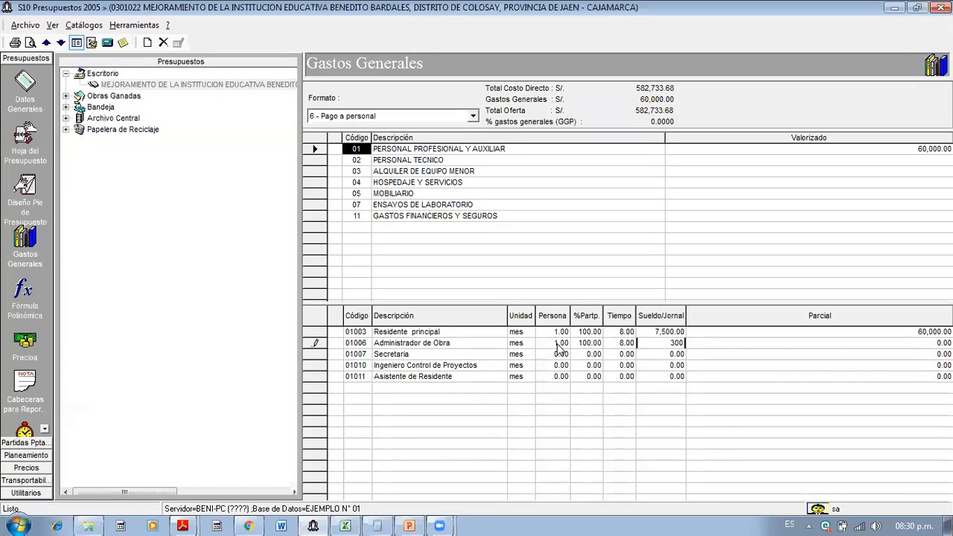
key("Return")
- Set Persona to 1, %Partp. to 100 and Tiempo to 8 for Secretaria
key("Left")
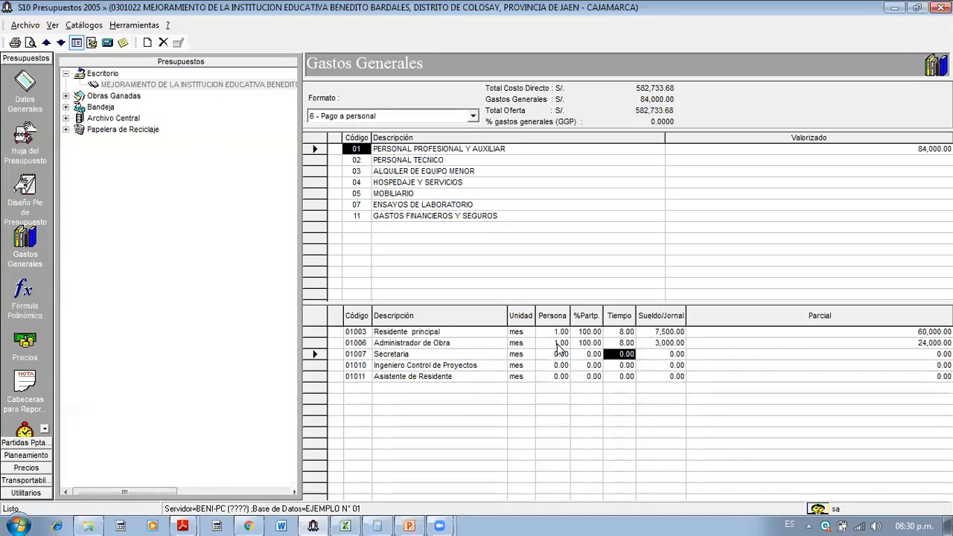
key("Left")
key("Left")
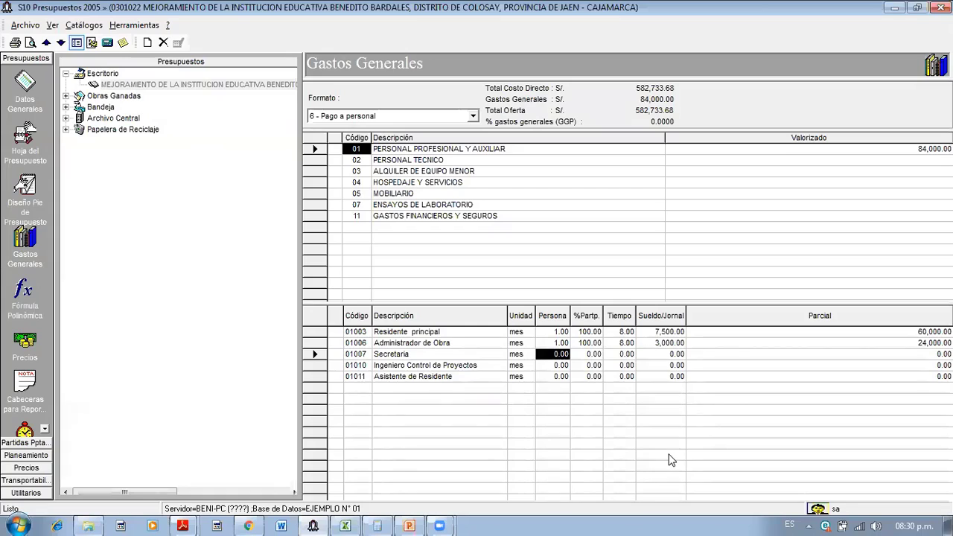
type("1")
key("Right")
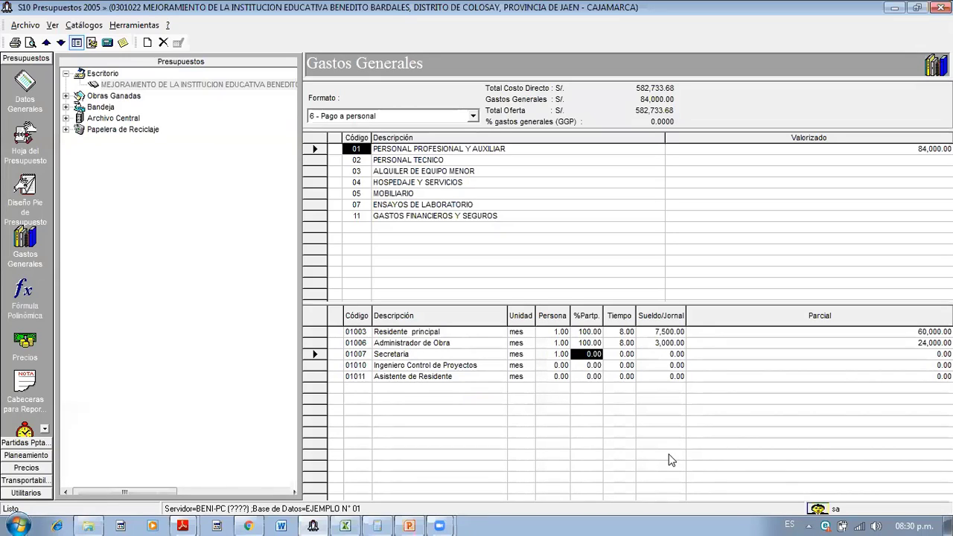
type("100")
key("Tab")
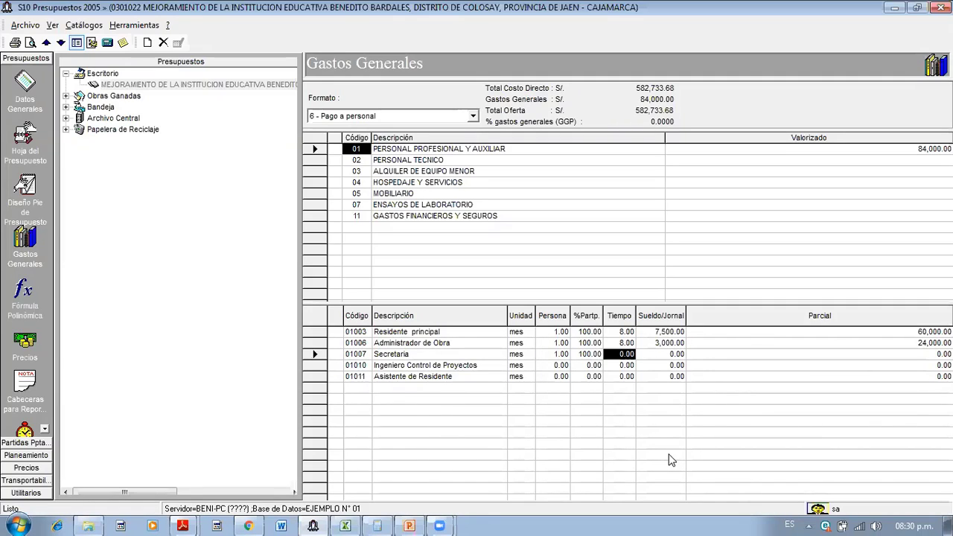
type("8")
key("Tab")
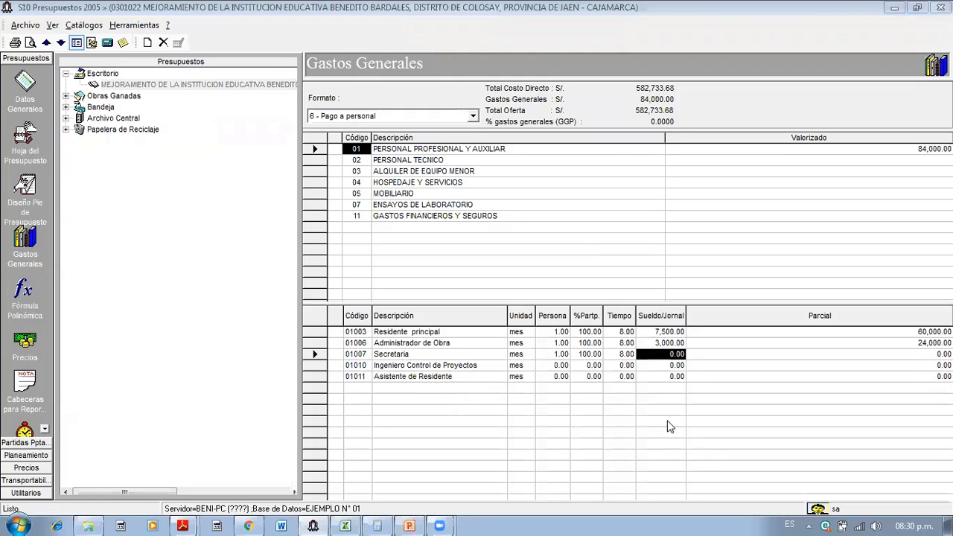
- Set the Sueldo/Jornal of Secretaria to 1,800
left_click(676, 365)
key("Up")
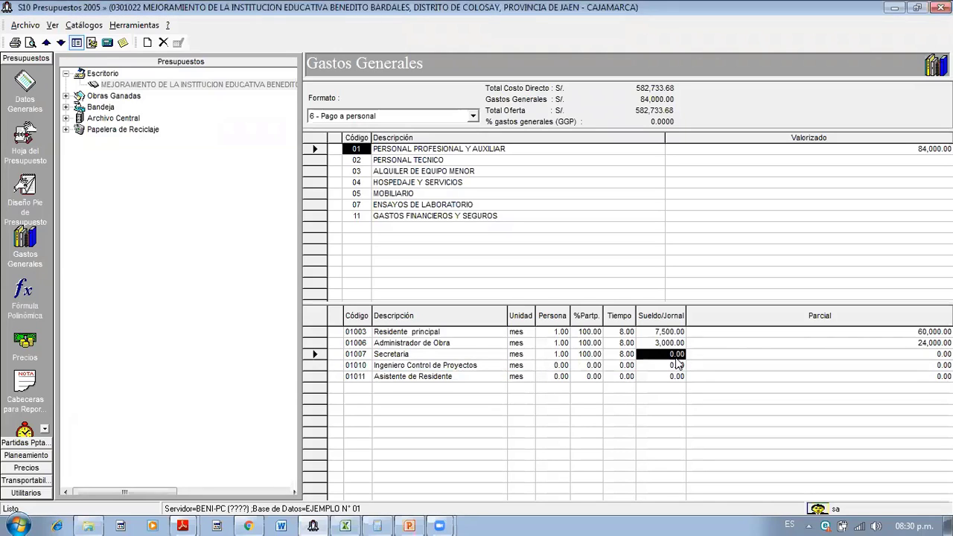
type("1800")
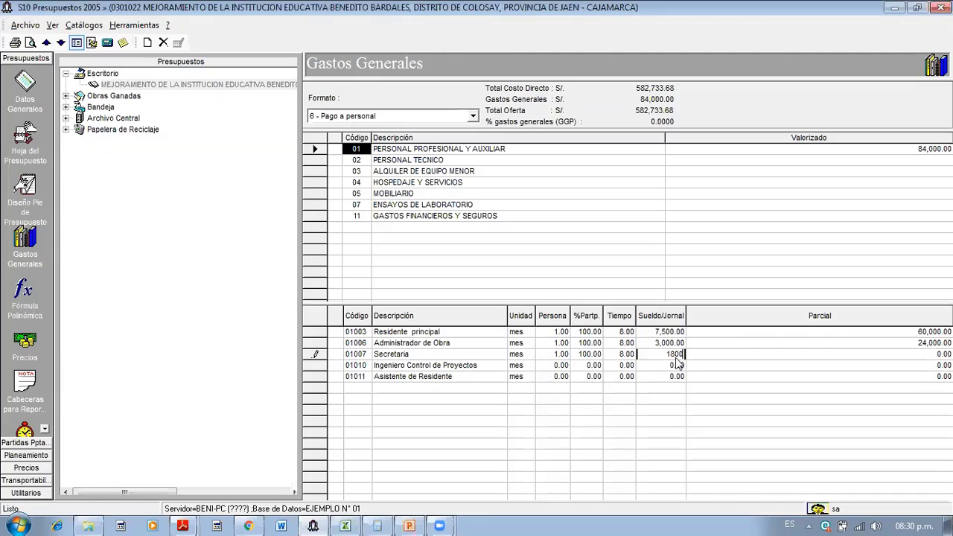
key("Return")
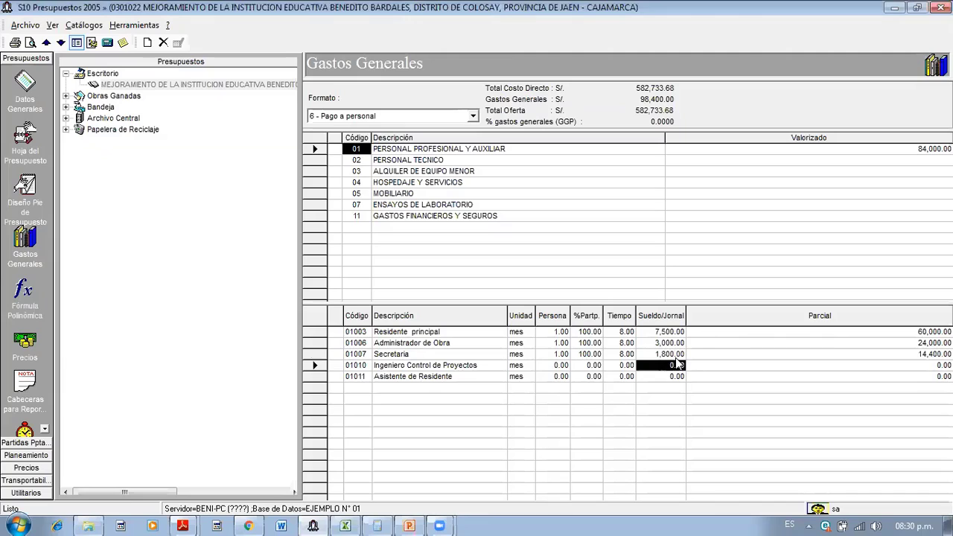
- Set Persona to 1 and %Partp. to 50 for Ingeniero Control de Proyectos
key("Left")
key("Left")
key("Left")
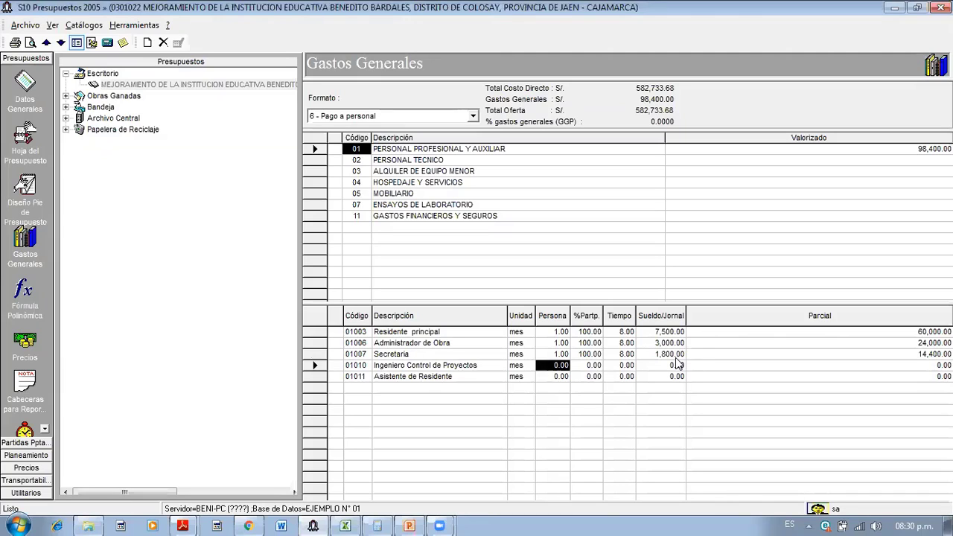
type("1")
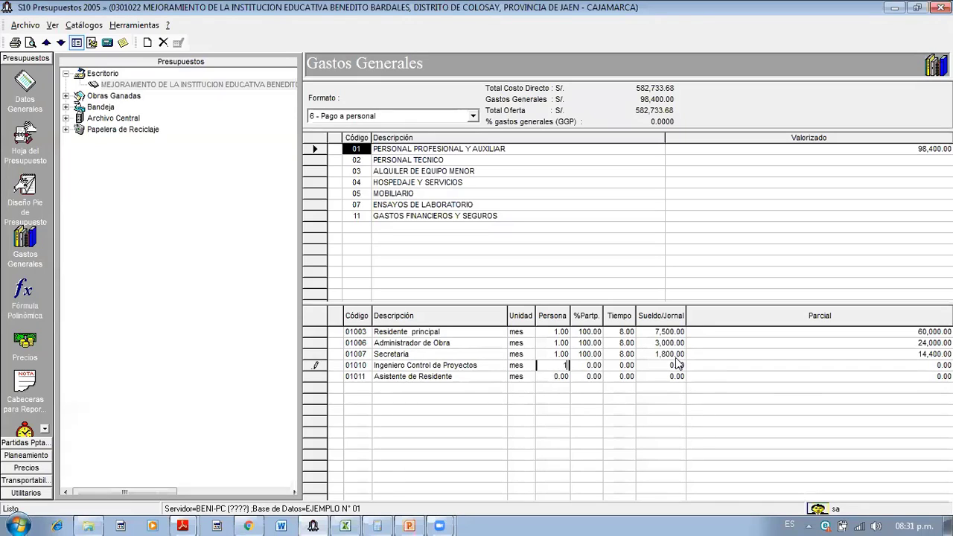
key("Return")
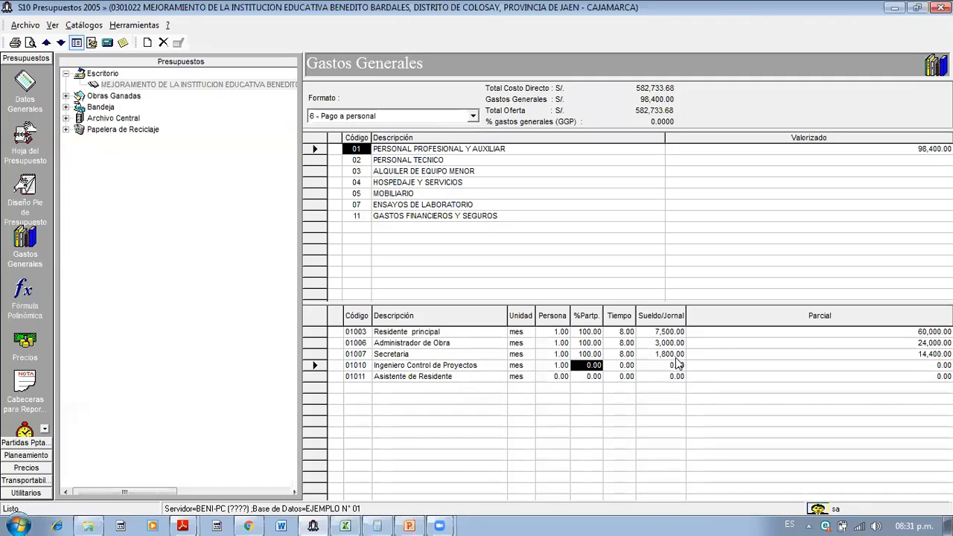
type("50")
key("Return")
key("Right")
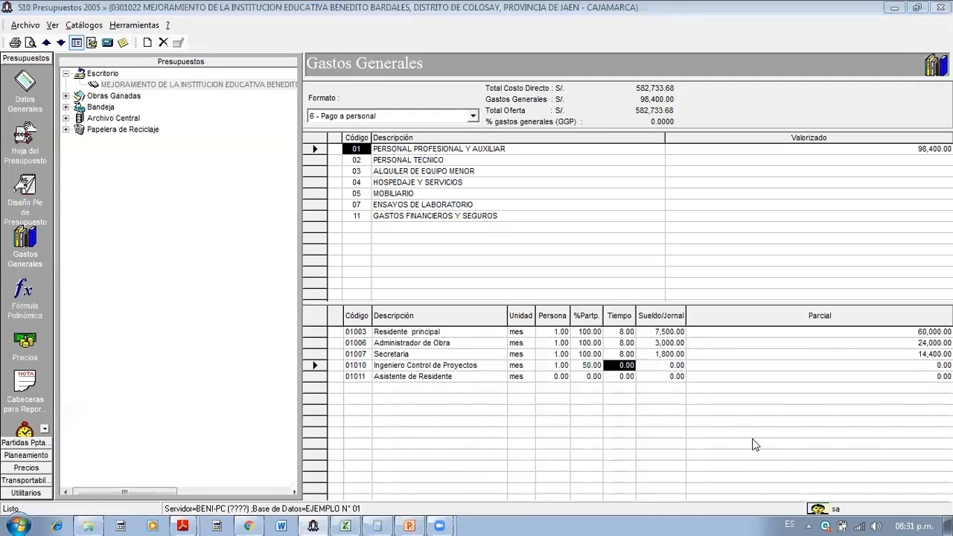
- Set Tiempo to 8 and Sueldo/Jornal to 4,500 for Ingeniero Control de Proyectos
left_click(643, 367)
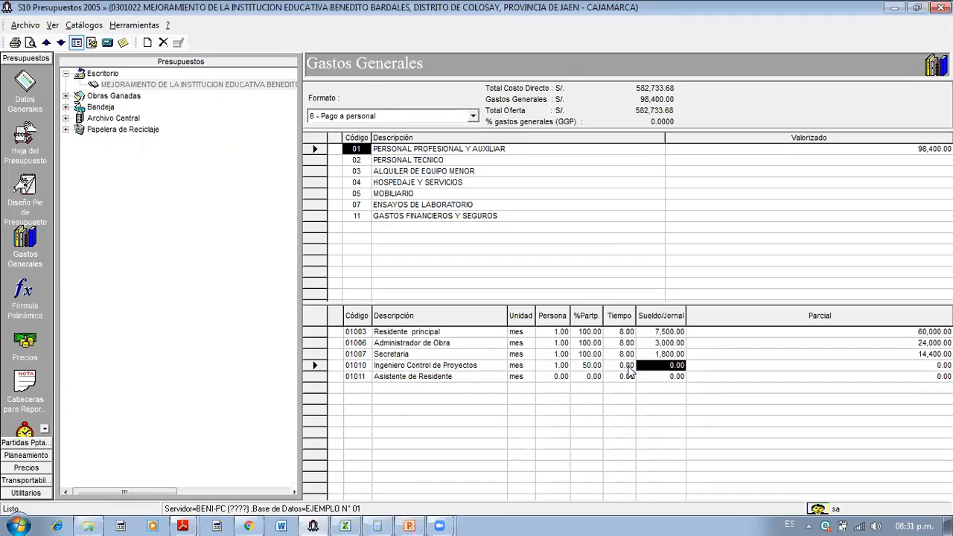
left_click(628, 367)
type("8")
key("Return")
type("4500")
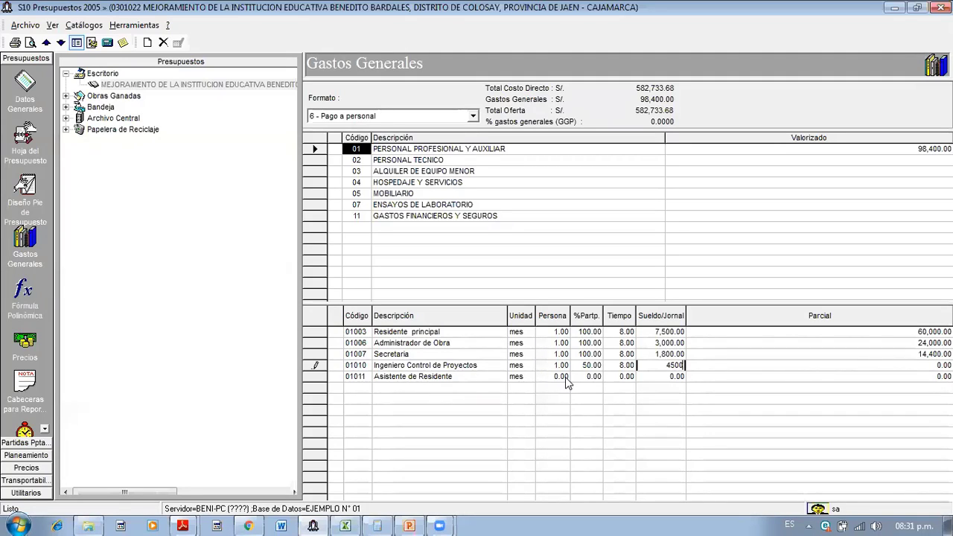
key("Return")
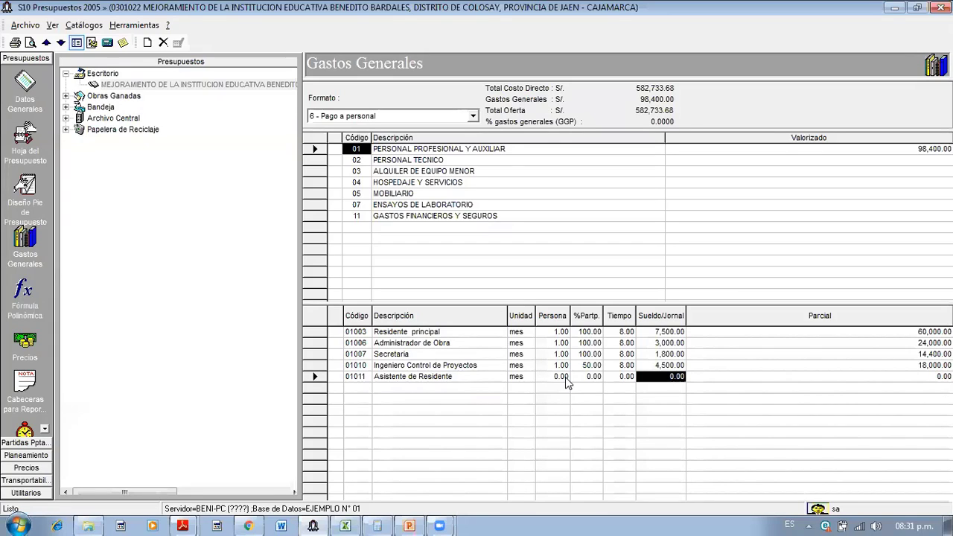
- Set Persona to 1, %Partp. to 100, Tiempo to 8 and Sueldo/Jornal to 5,000 for Asistente de Residente
left_click(566, 376)
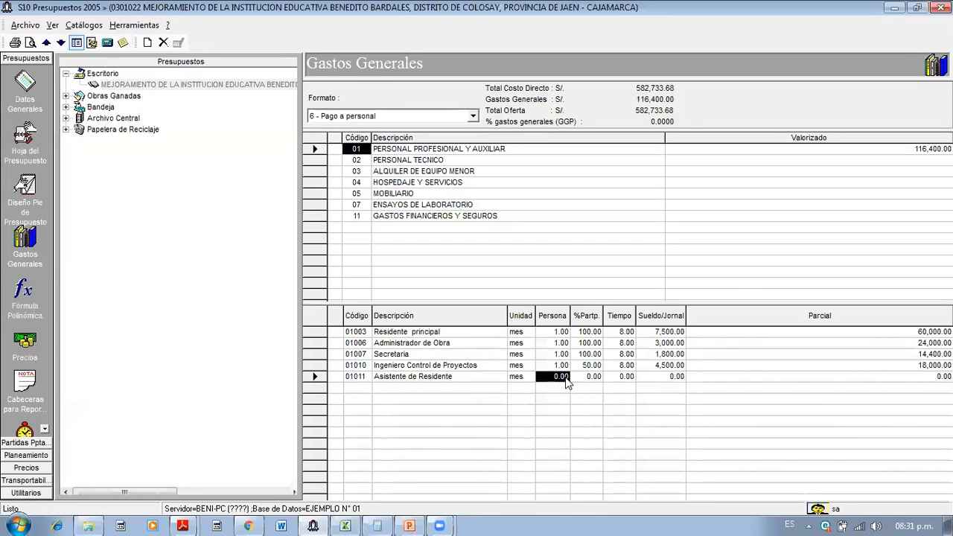
type("1")
key("Return")
type("100")
key("Return")
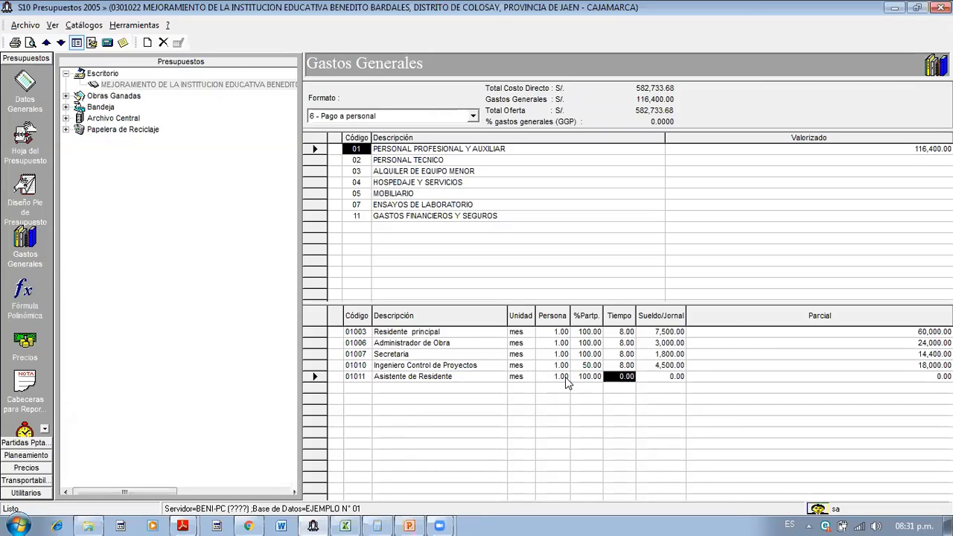
type("8")
key("Return")
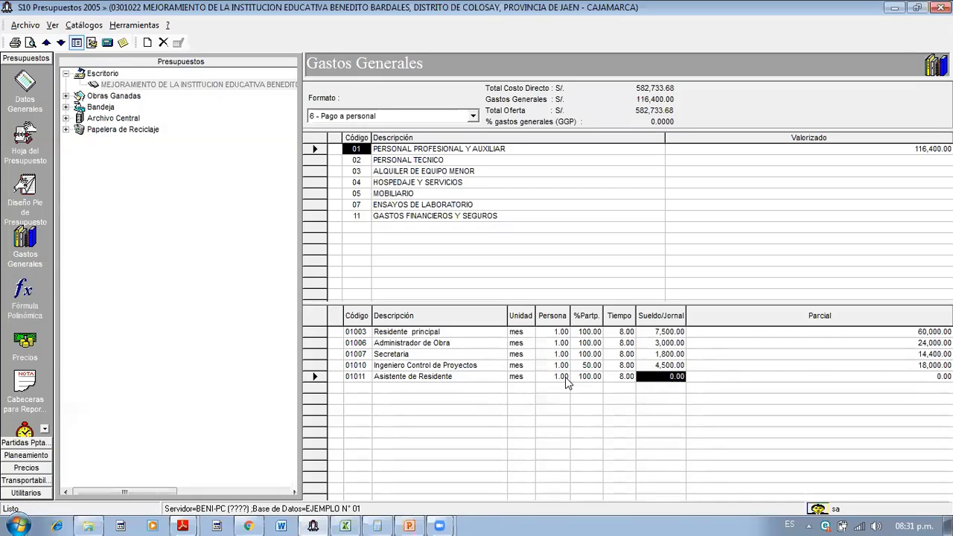
type("5000")
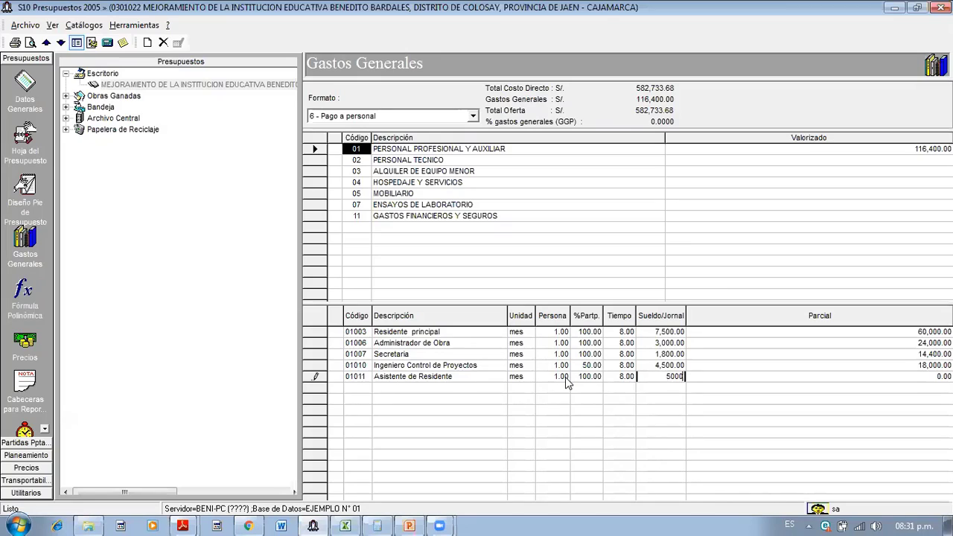
key("Up")
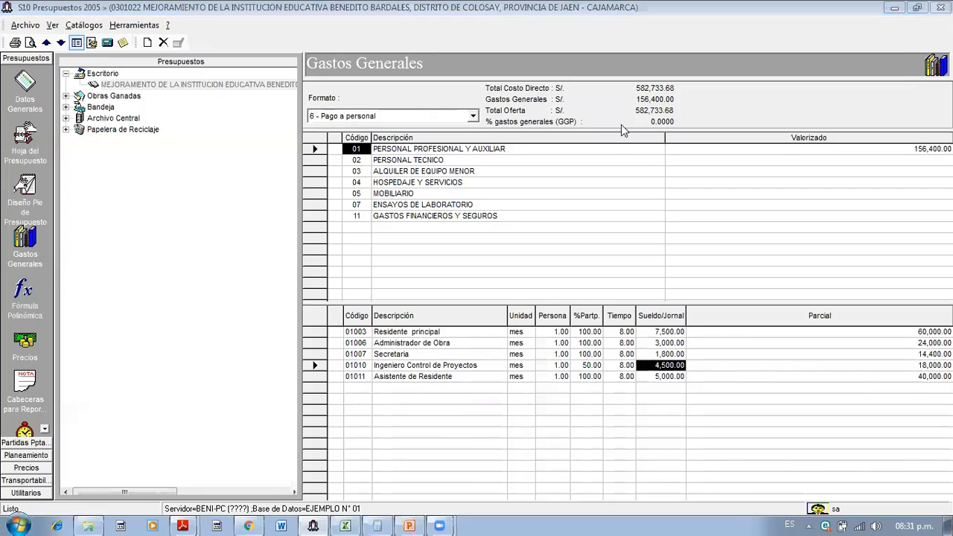
- Set the %Partp. of both Secretaria and Administrador de Obra to 50
left_click(589, 353)
type("50")
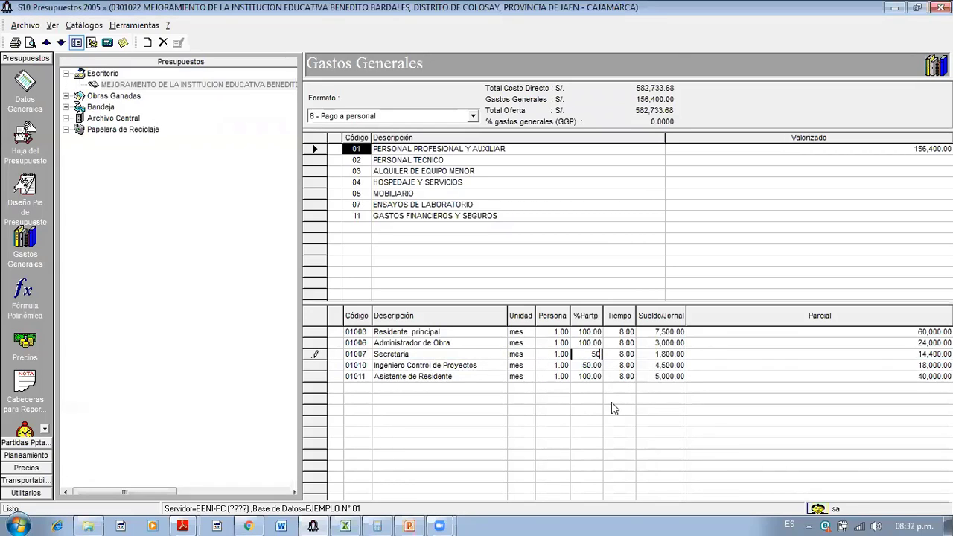
key("Down")
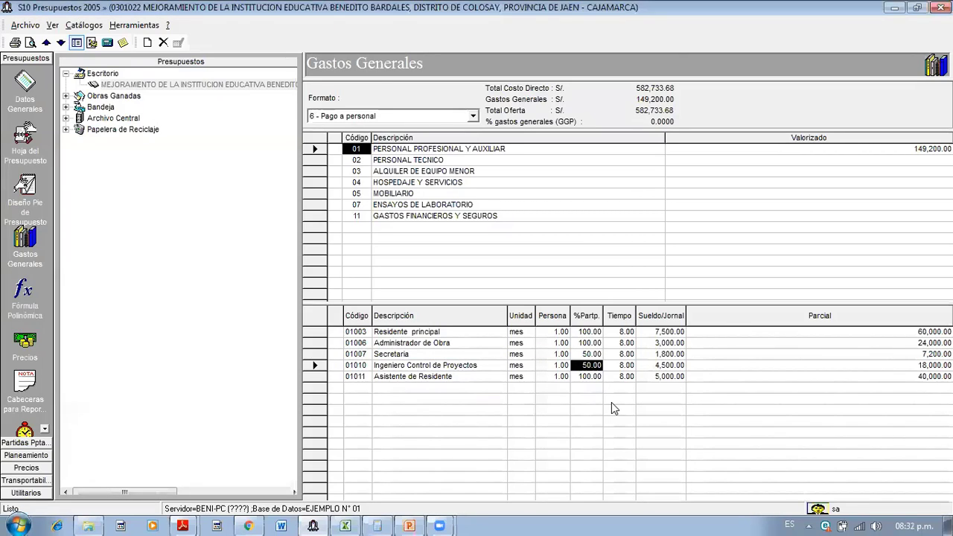
key("Up")
key("Up")
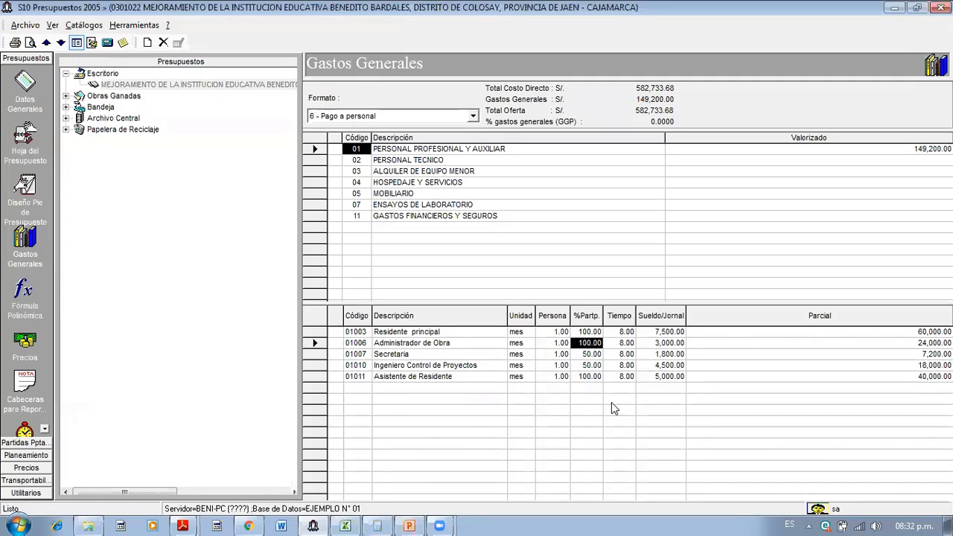
type("50")
key("Down")
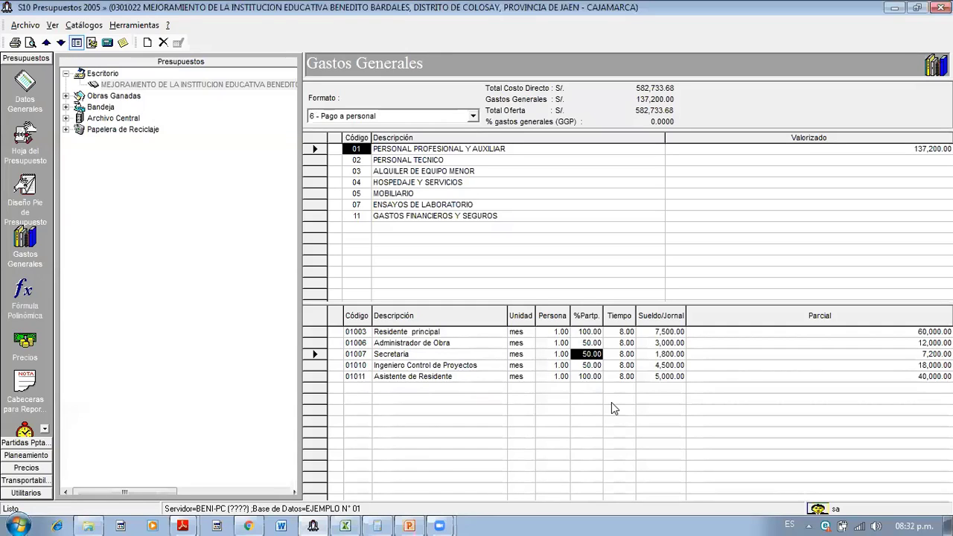
key("Down")
key("Down")
key("Down")
key("Right")
key("Up")
key("Up")
key("Up")
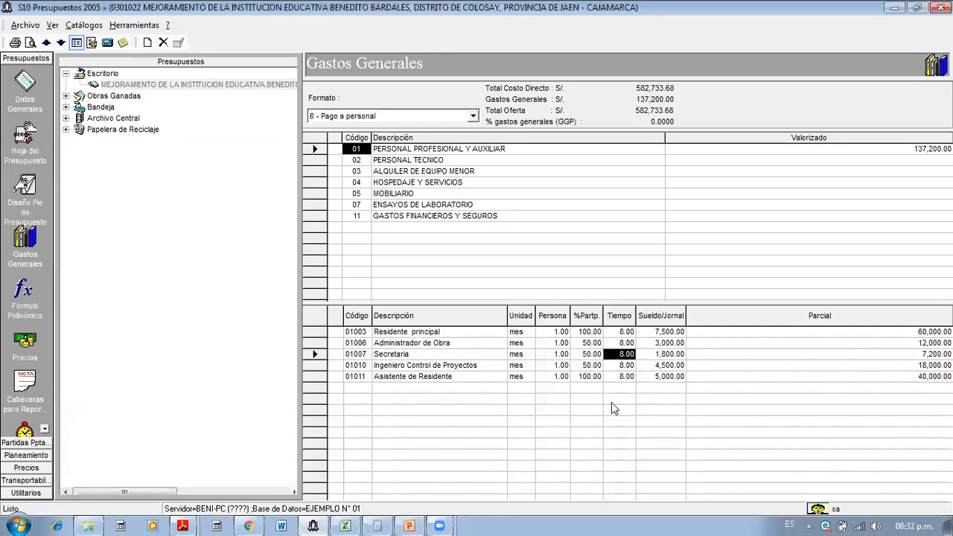
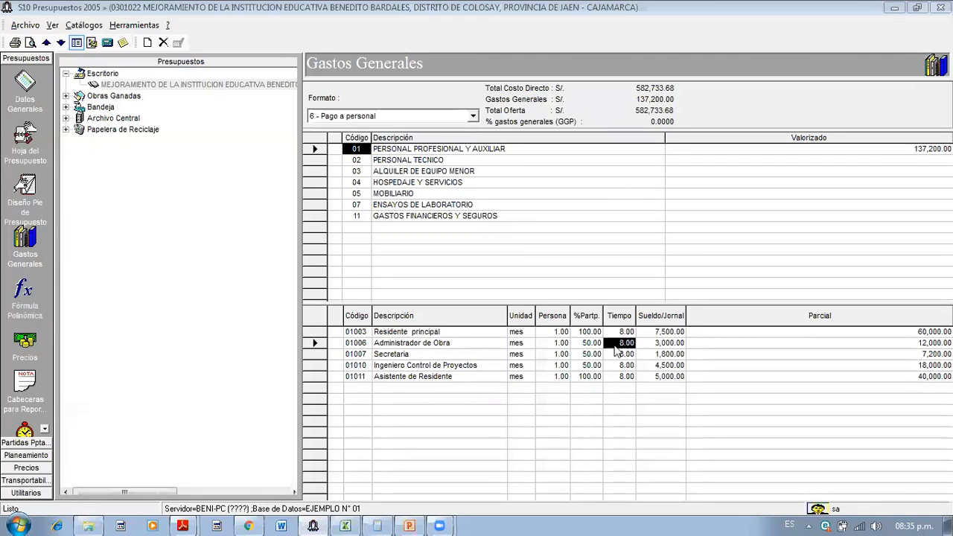
- Change the project's Plazo in Datos Generales to 150 días, save the budget data and return to Gastos Generales
left_click(28, 88)
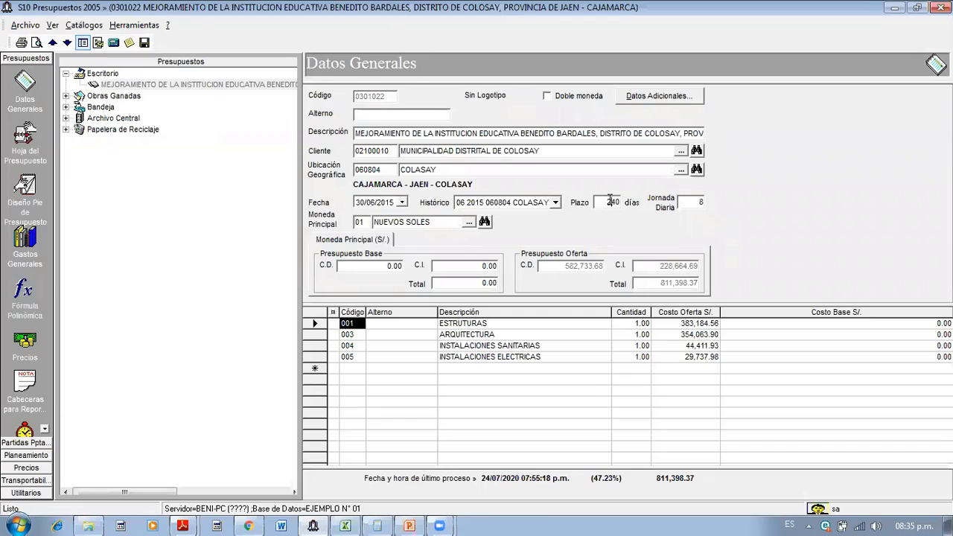
key("BackSpace")
key("BackSpace")
key("BackSpace")
type("120")
key("BackSpace")
key("BackSpace")
type("50")
left_click(28, 237)
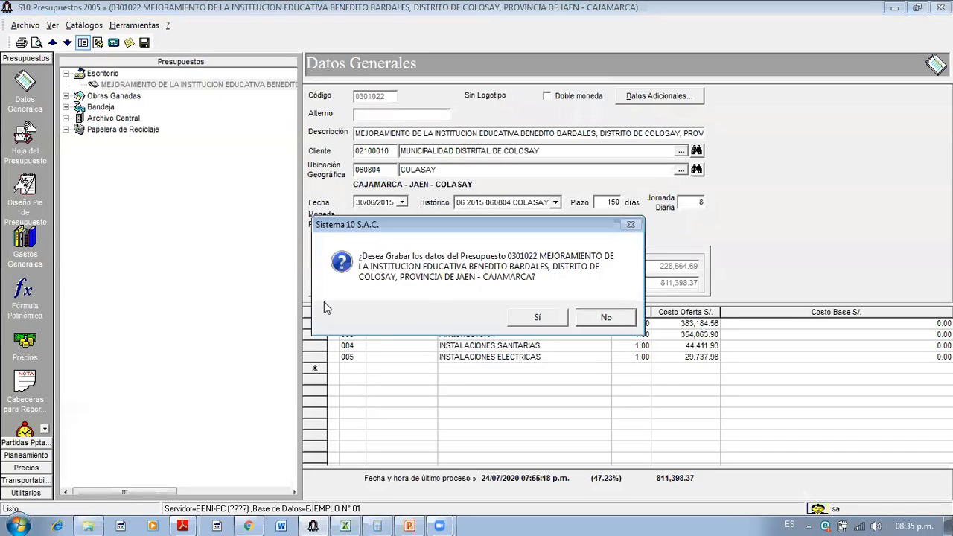
left_click(535, 317)
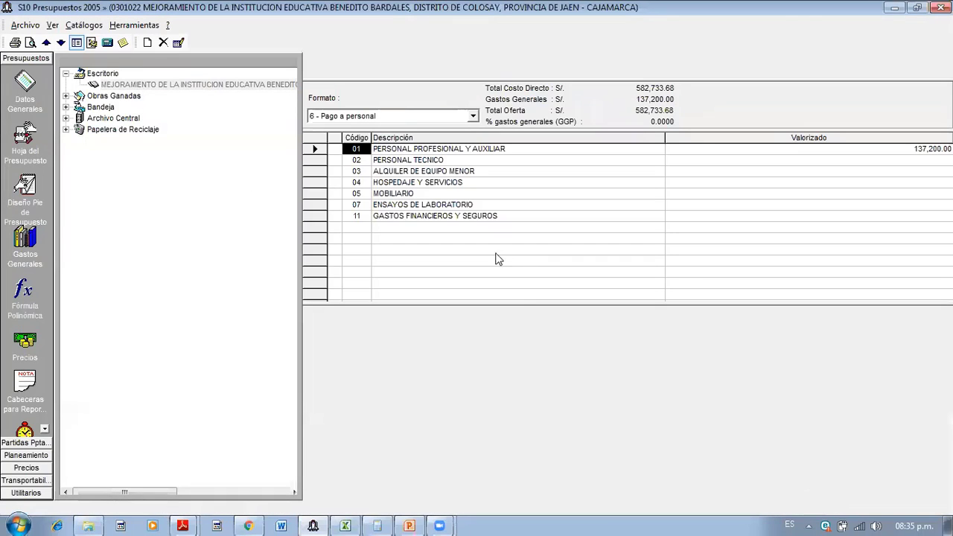
- Set Tiempo to 5 for all five staff entries under PERSONAL PROFESIONAL Y AUXILIAR, from Residente principal to Asistente de Residente
left_click(627, 335)
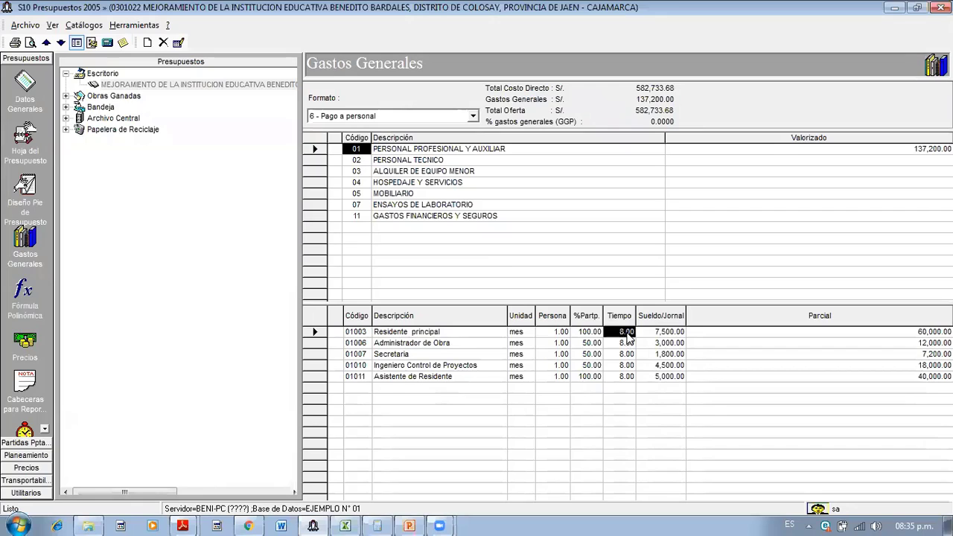
type("5")
key("Down")
type("5")
key("Down")
type("5")
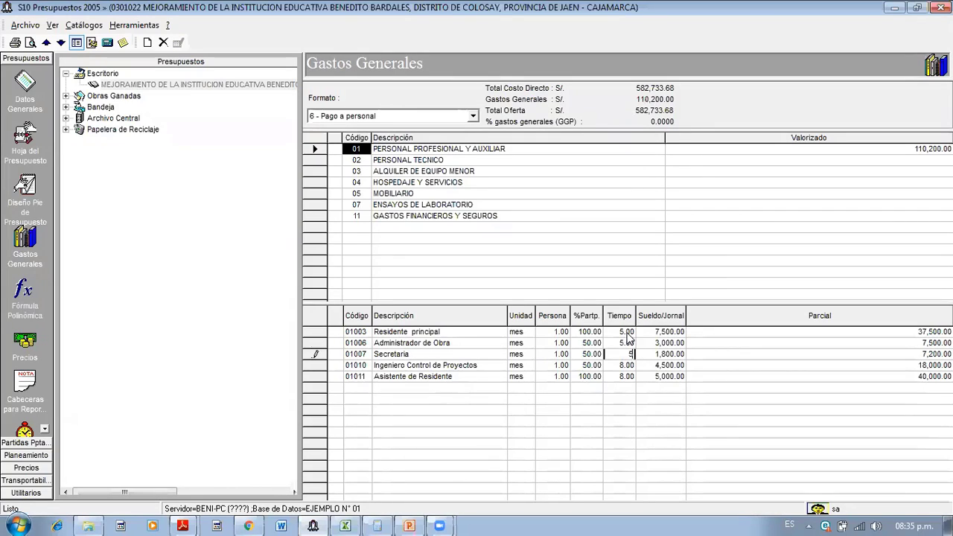
key("Down")
type("5")
key("Down")
type("5")
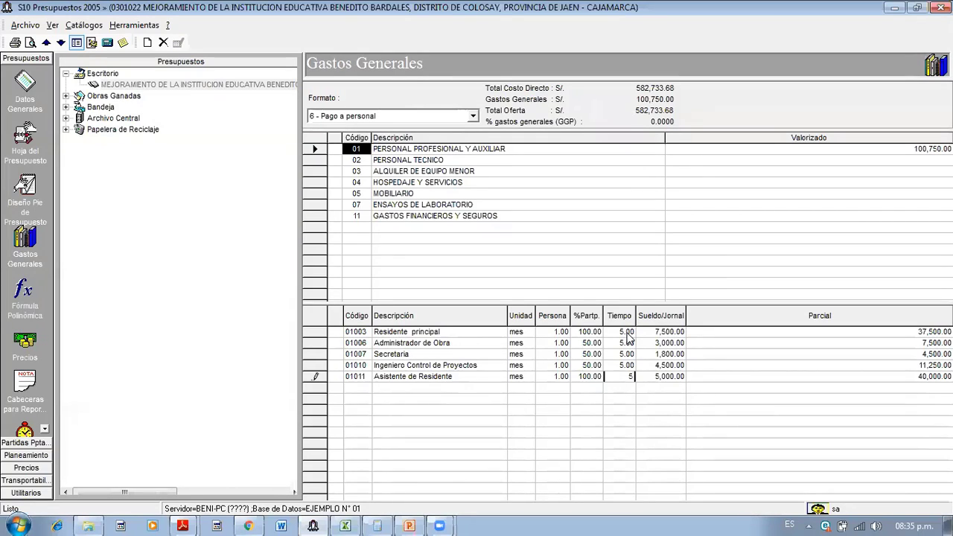
key("Return")
key("Up")
key("Up")
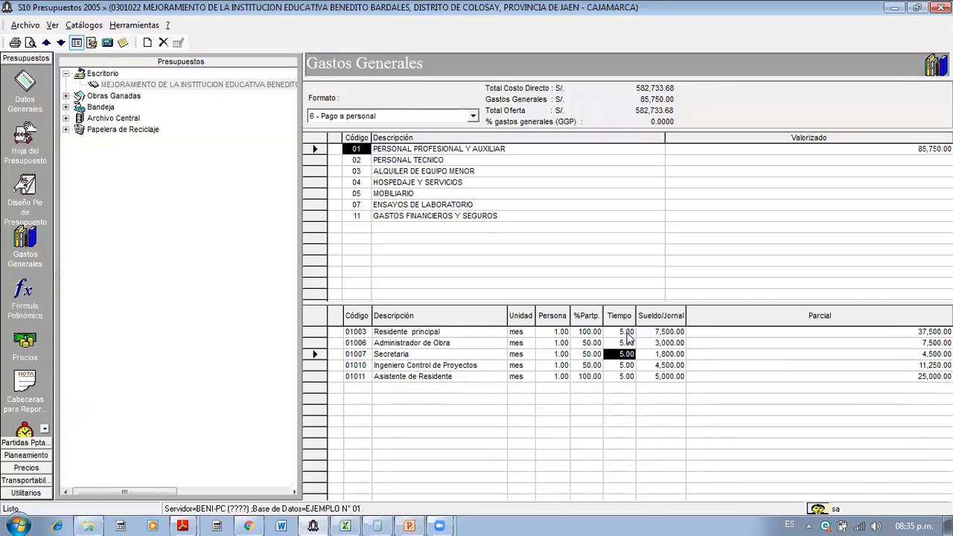
key("Up")
key("Up")
key("Down")
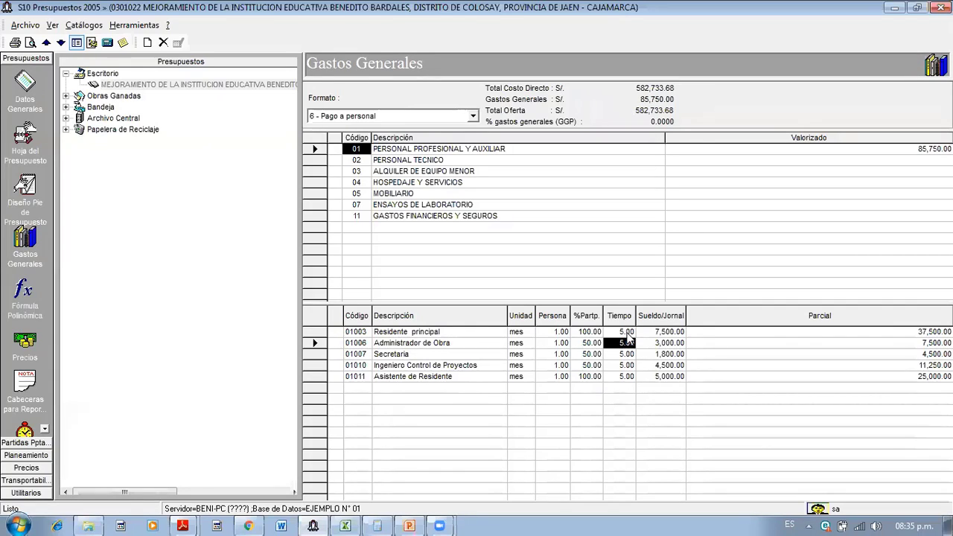
- Delete the Secretaria concept from PERSONAL PROFESIONAL Y AUXILIAR and confirm its removal
right_click(440, 357)
key("Escape")
left_click(440, 357)
right_click(440, 357)
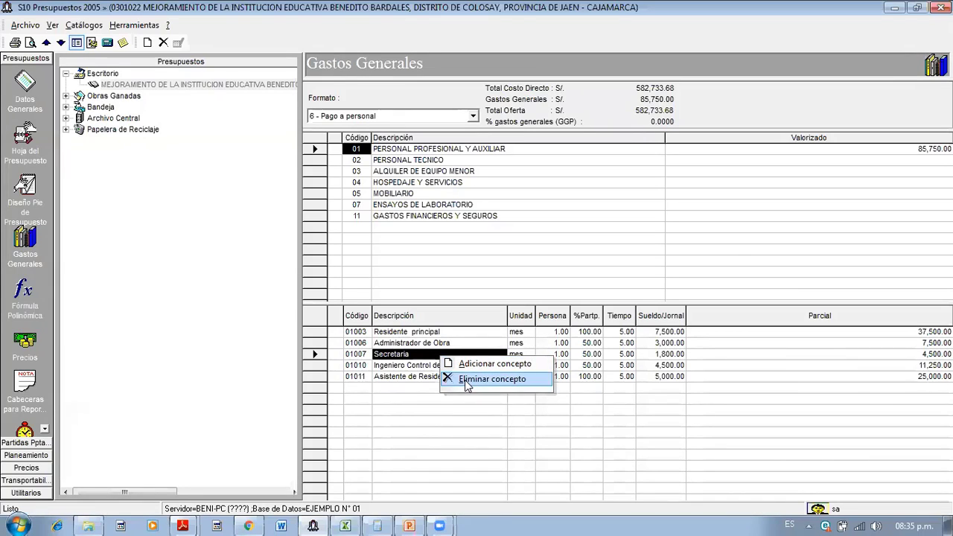
left_click(464, 380)
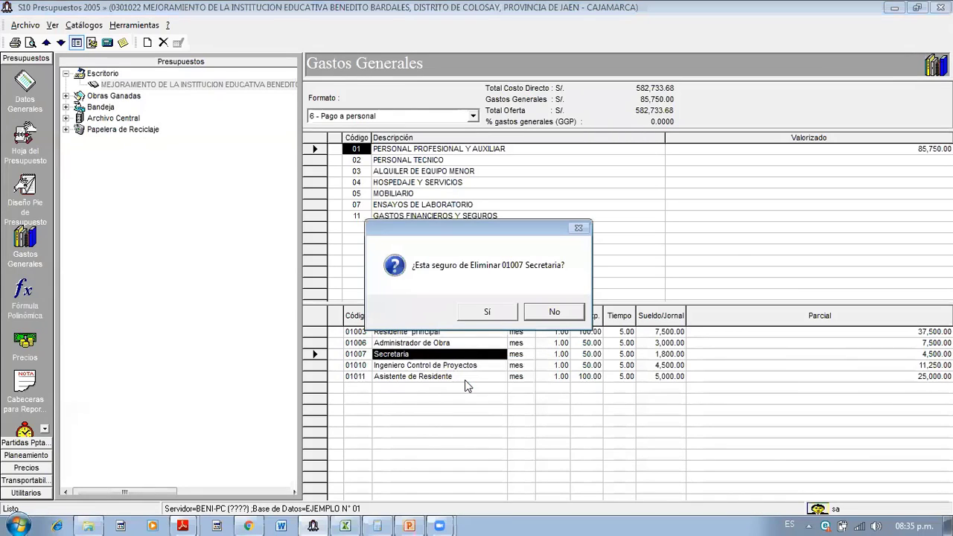
left_click(495, 312)
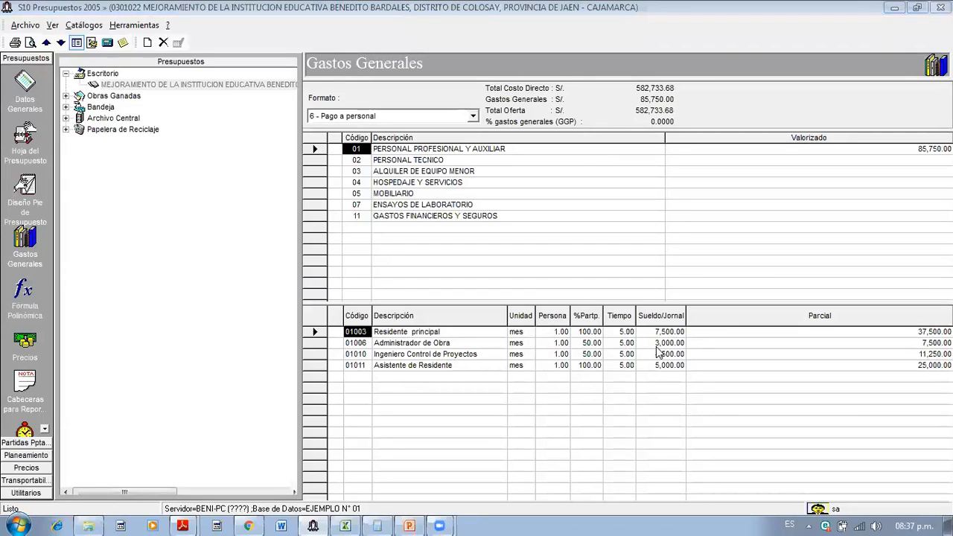
- Add the concepts Maestro General, Almacenero, Guardianes and Choferes from the catalogue to PERSONAL TECNICO
left_click(407, 161)
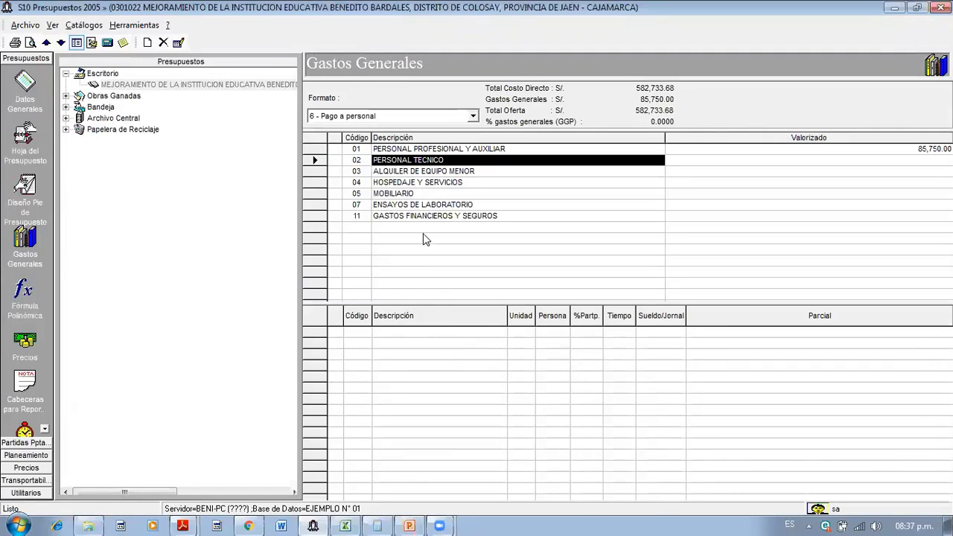
right_click(458, 377)
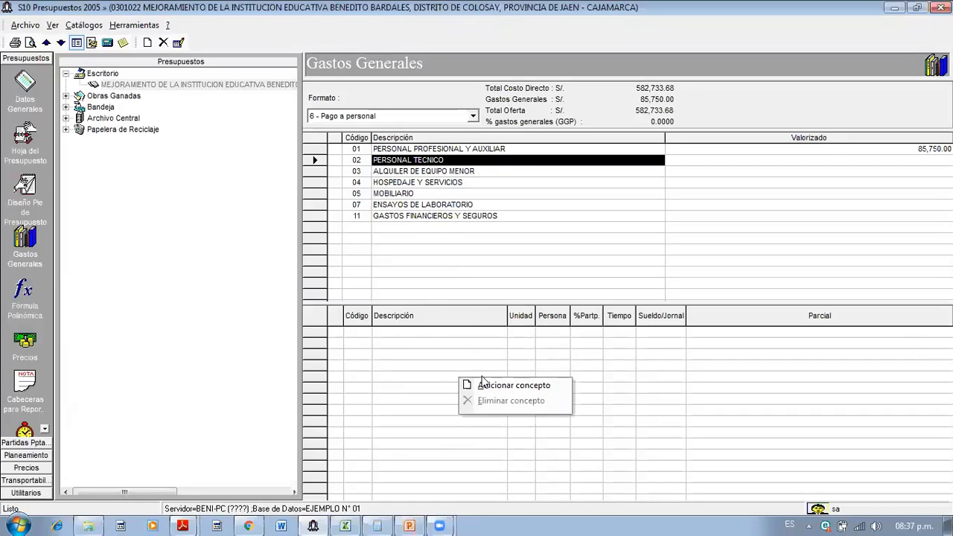
left_click(488, 385)
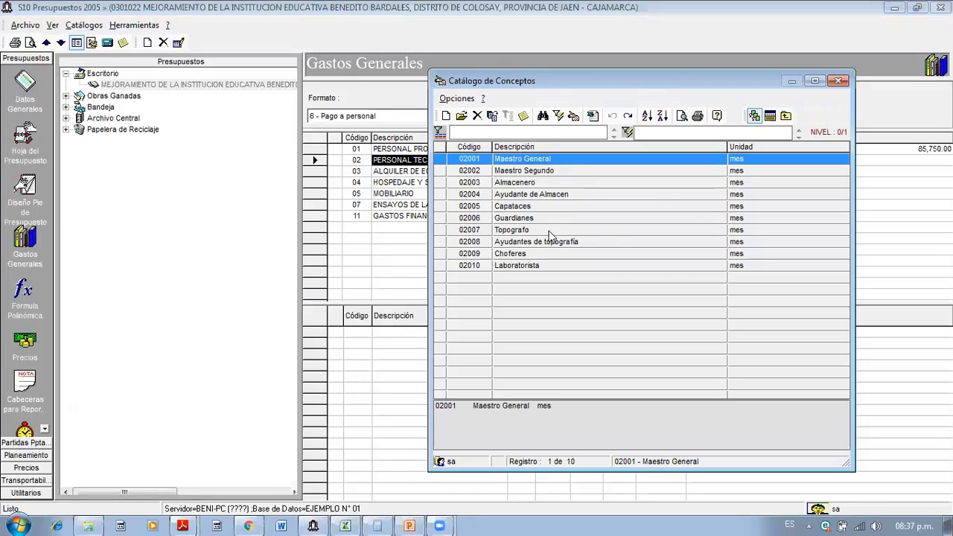
left_click(530, 185)
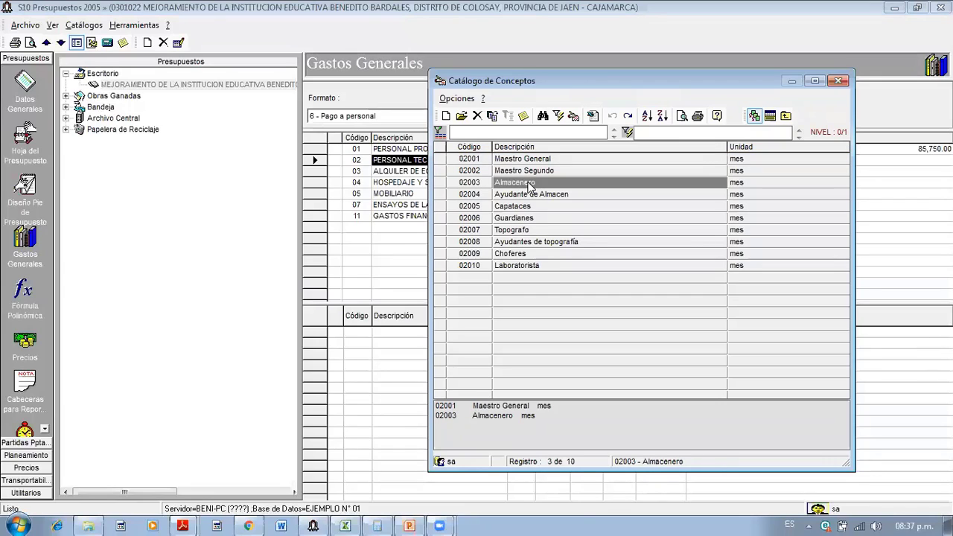
left_click(529, 221)
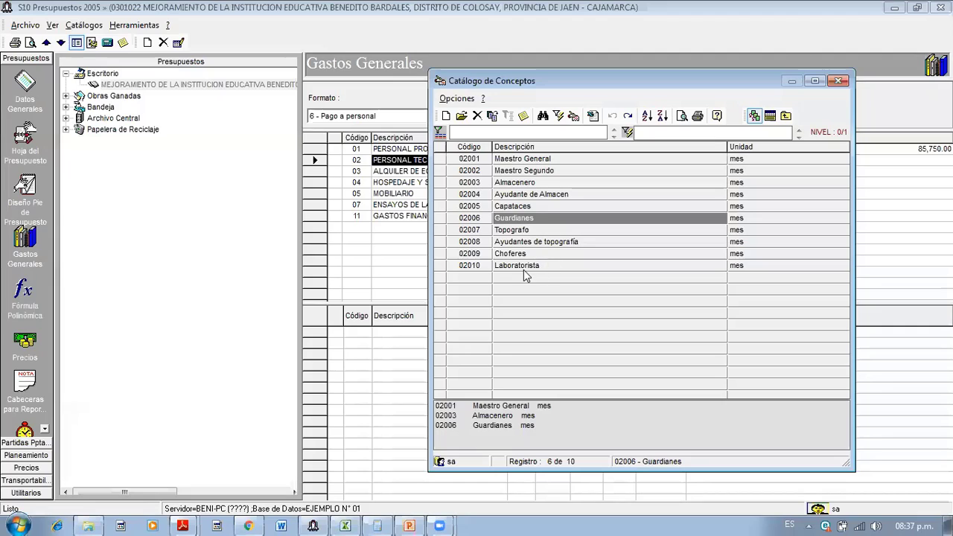
double_click(508, 255)
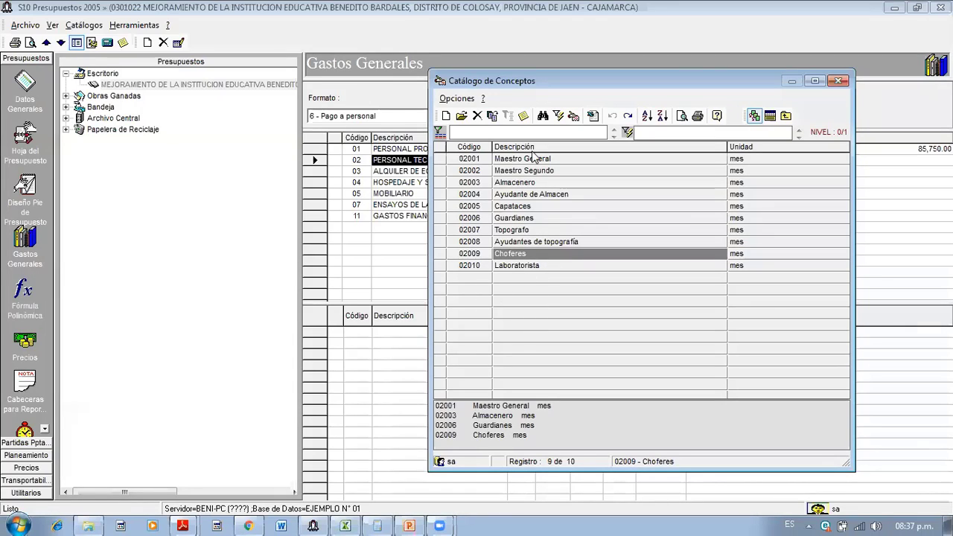
left_click(769, 116)
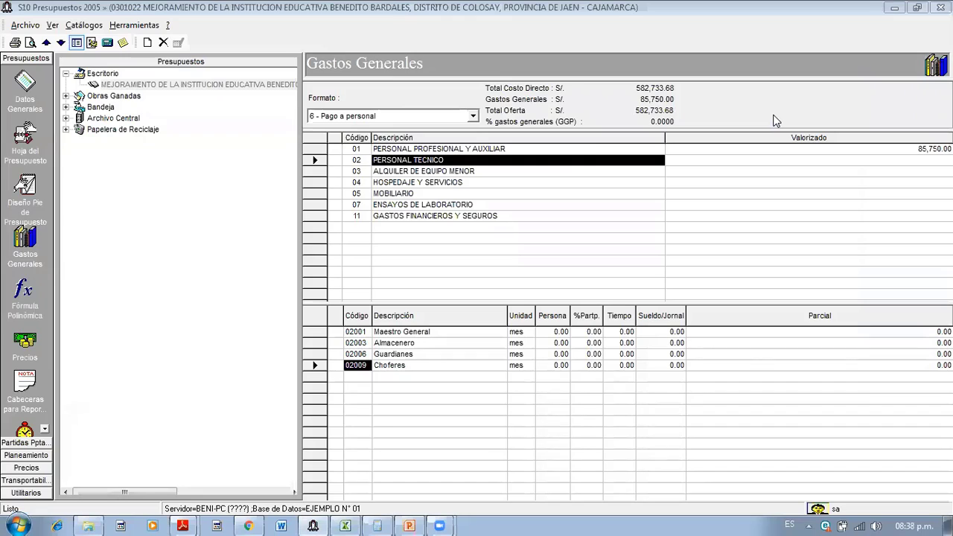
- Set Persona to 1, %Partp. to 100, Tiempo to 5 and Sueldo/Jornal to 4,000 for Maestro General
left_click(543, 334)
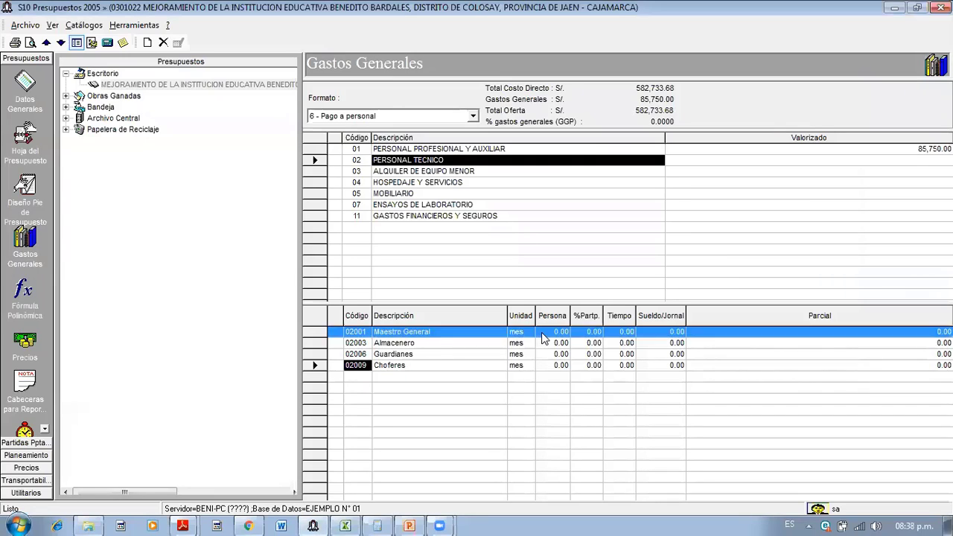
left_click(543, 337)
type("1")
key("Return")
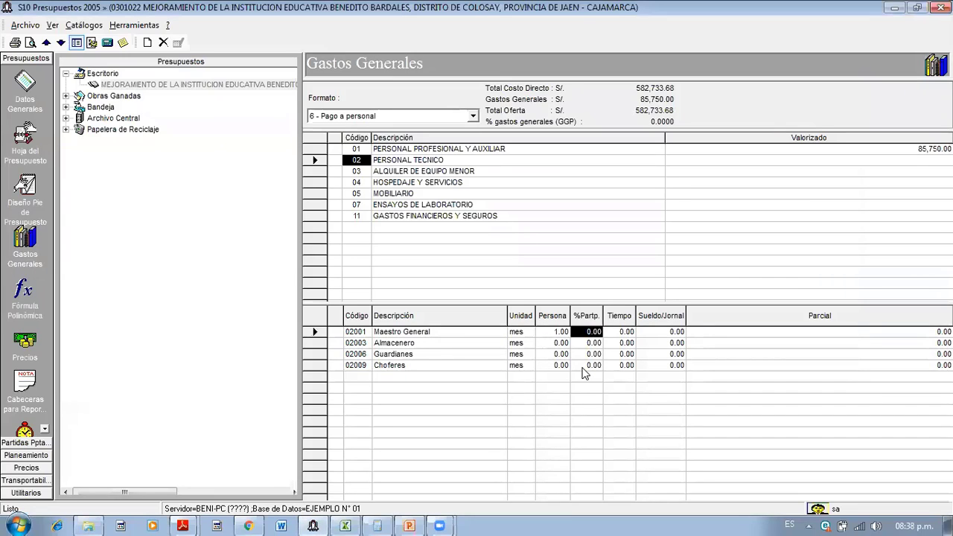
type("100")
key("Return")
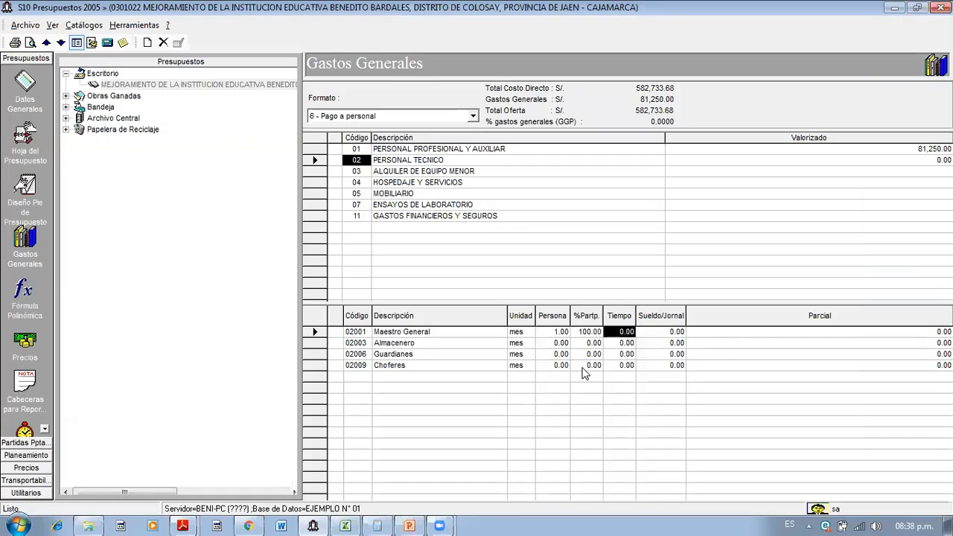
type("5")
key("Return")
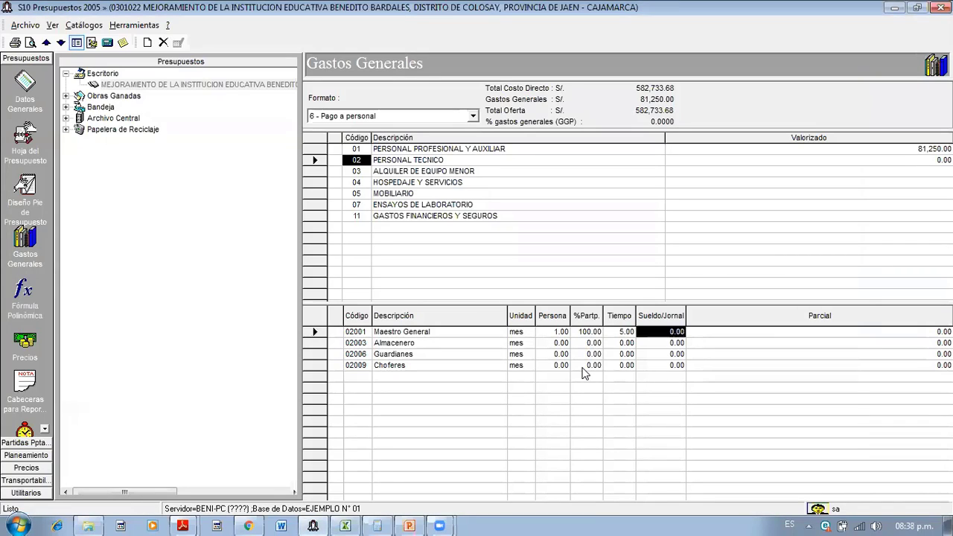
type("4000")
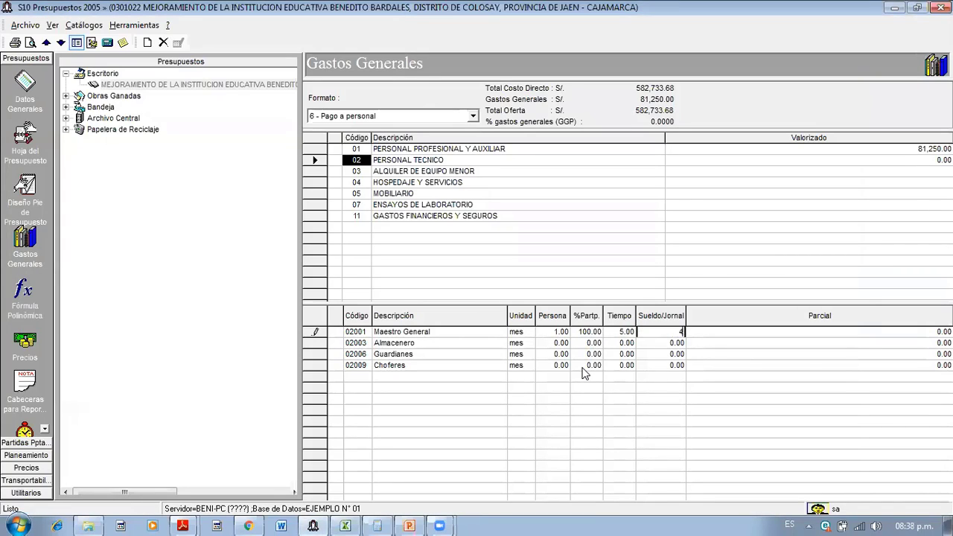
key("Return")
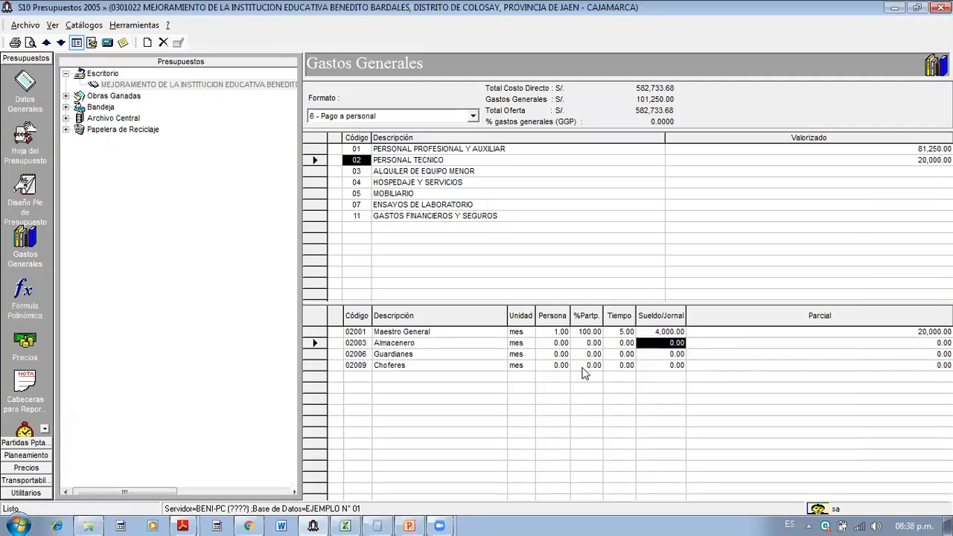
- Set Persona to 1, %Partp. to 100, Tiempo to 5 and Sueldo/Jornal to 1,500 for Almacenero
key("Left")
key("Left")
key("Left")
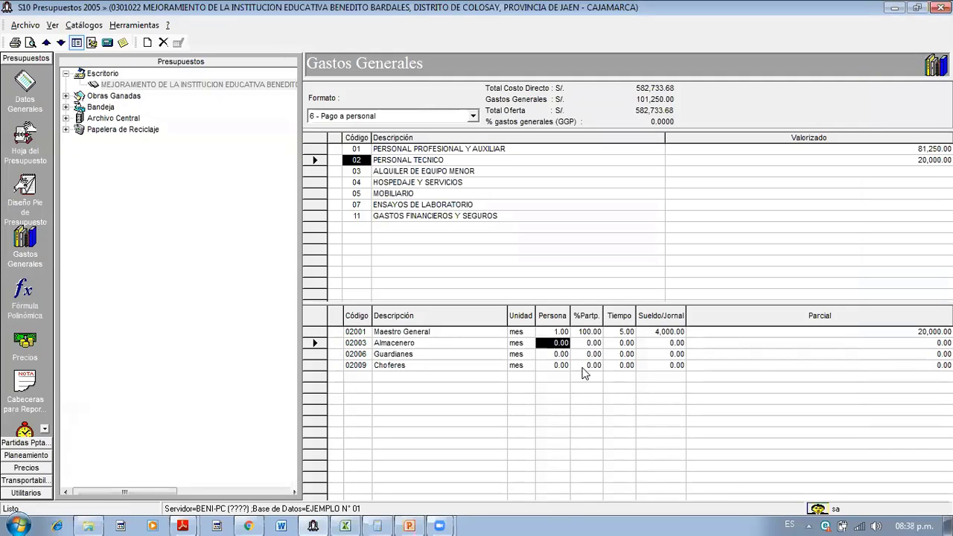
type("1")
key("Return")
type("100")
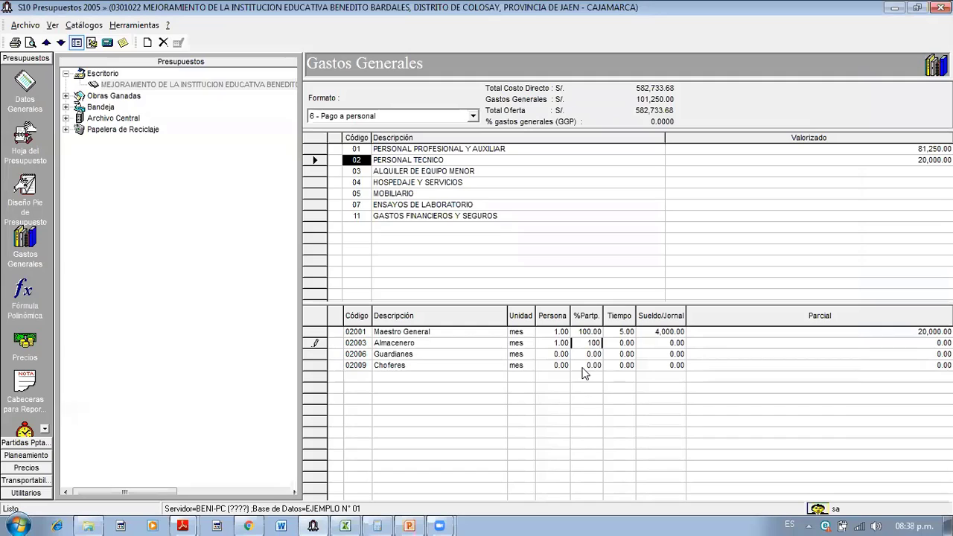
key("Return")
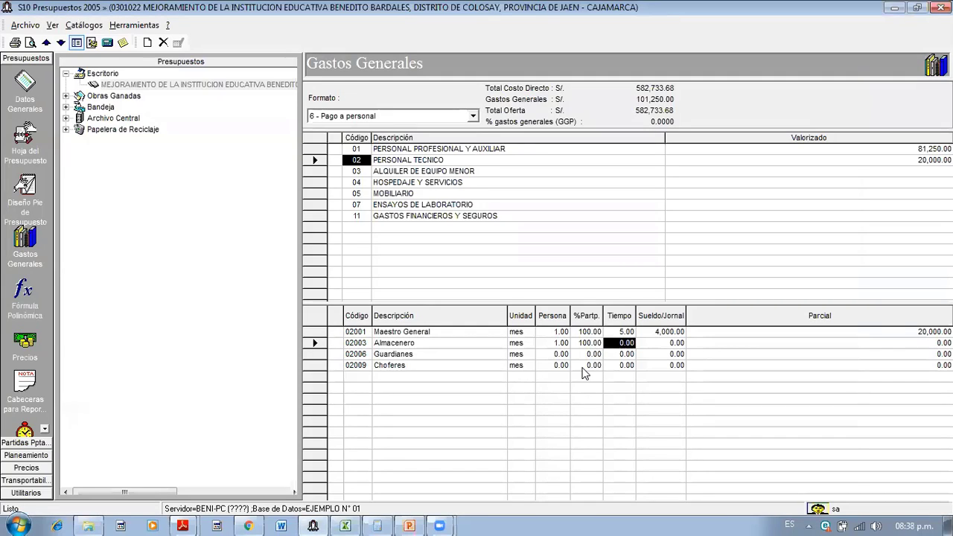
type("5")
key("Return")
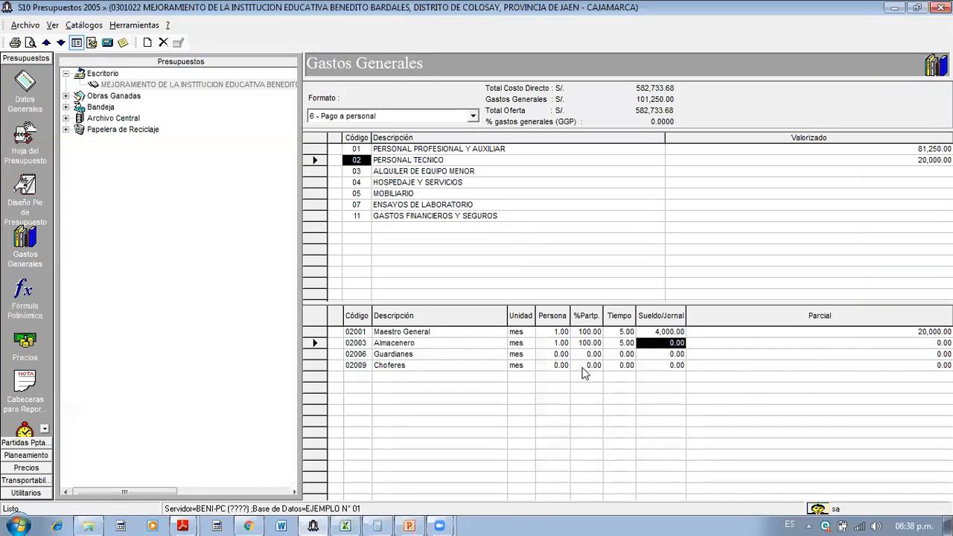
type("1500")
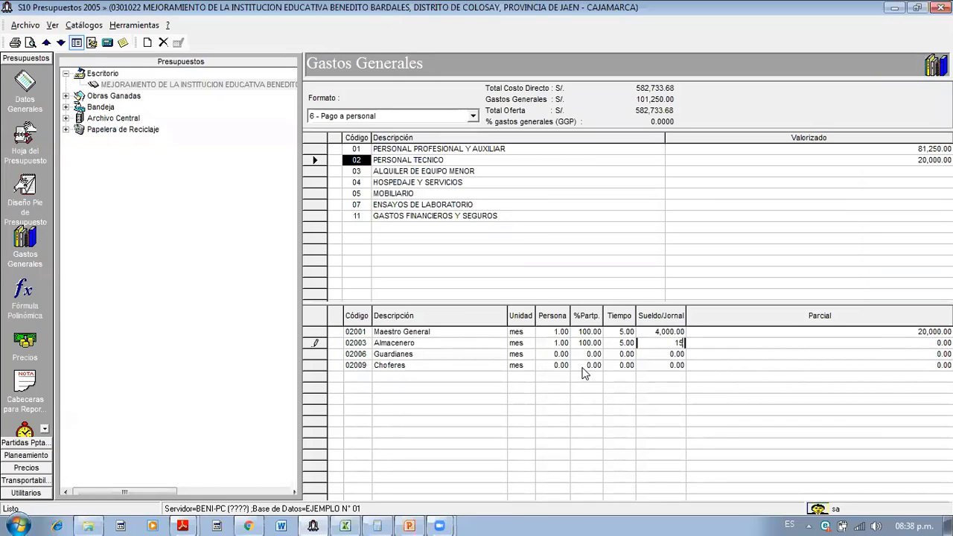
key("Return")
- Set Persona to 1, %Partp. to 100, Tiempo to 5 and Sueldo/Jornal to 1,700 for Guardianes
key("Left")
key("Left")
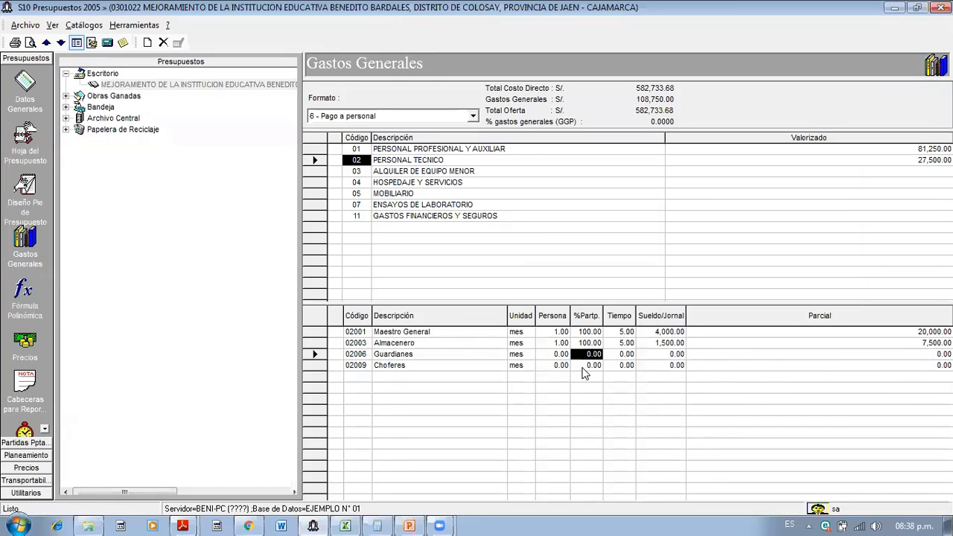
key("Left")
type("1")
key("Return")
type("100")
key("Return")
type("5")
key("Return")
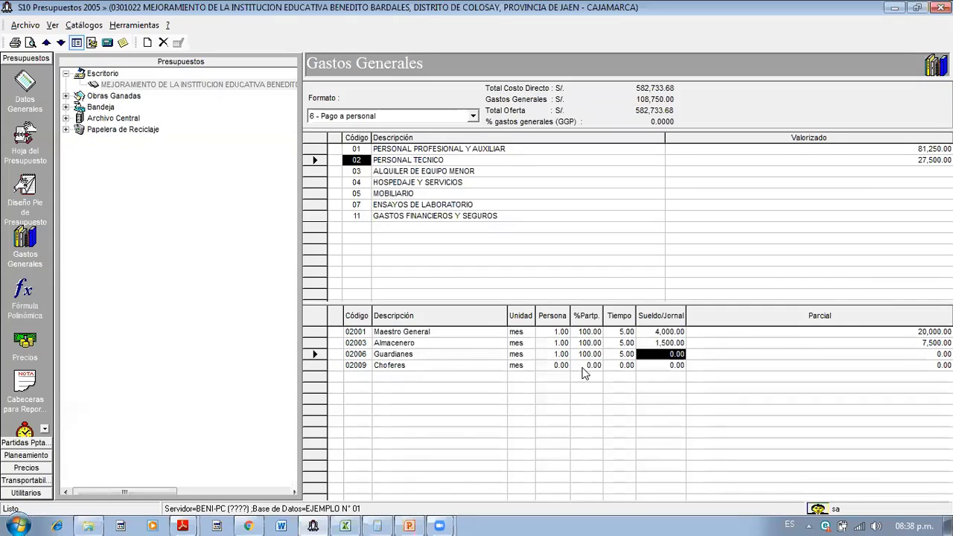
type("17000")
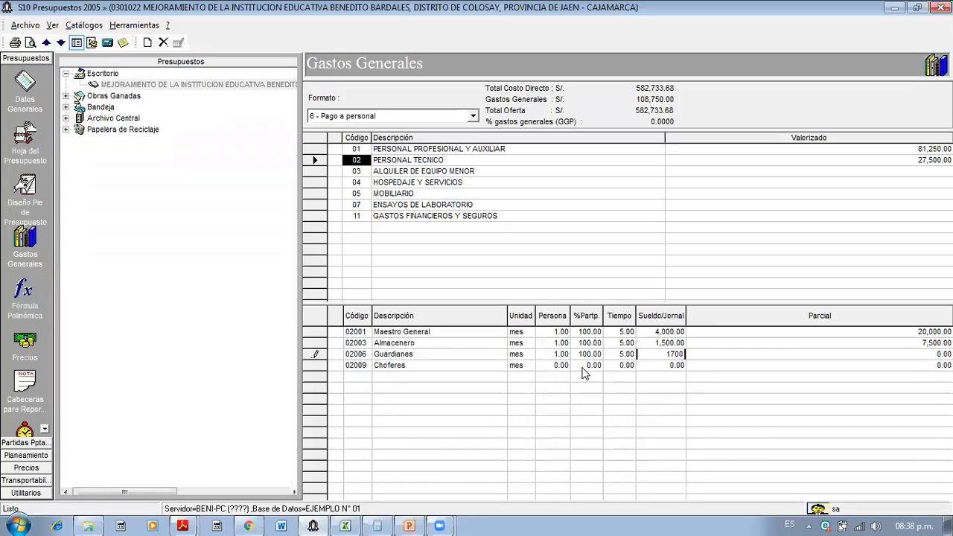
key("Return")
- Set Persona to 1, %Partp. to 100, Tiempo to 5 and Sueldo/Jornal to 2,300 for Choferes
key("Left")
key("Left")
key("Left")
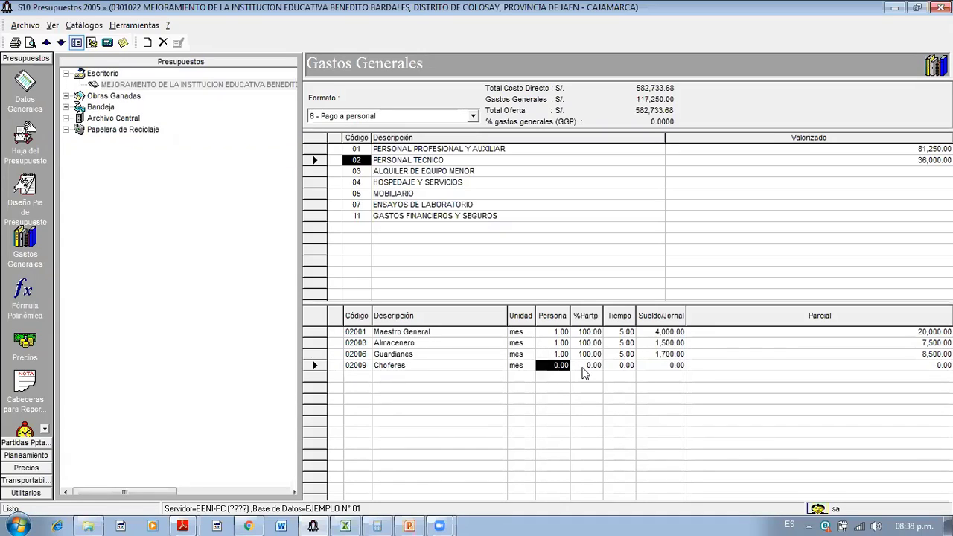
type("1")
key("Return")
type("100")
key("Return")
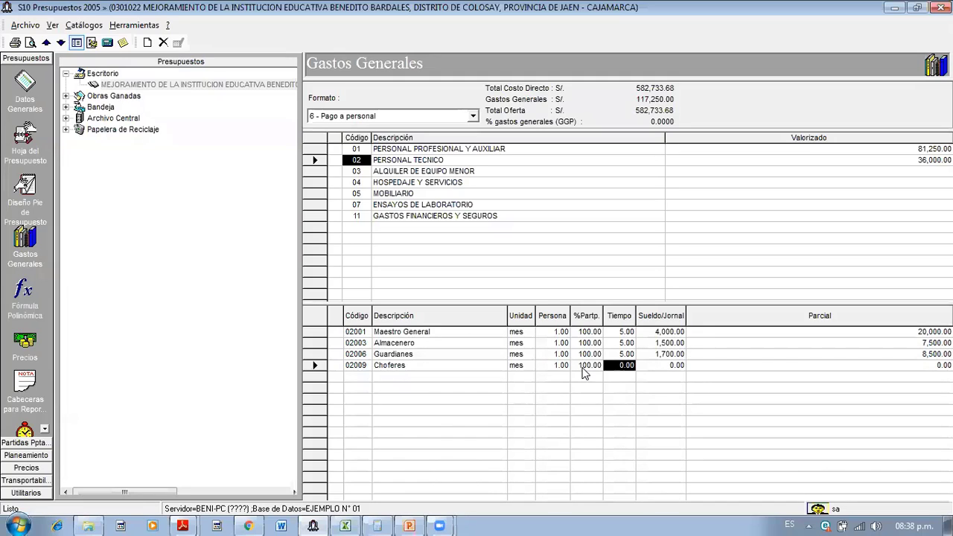
type("5")
key("Return")
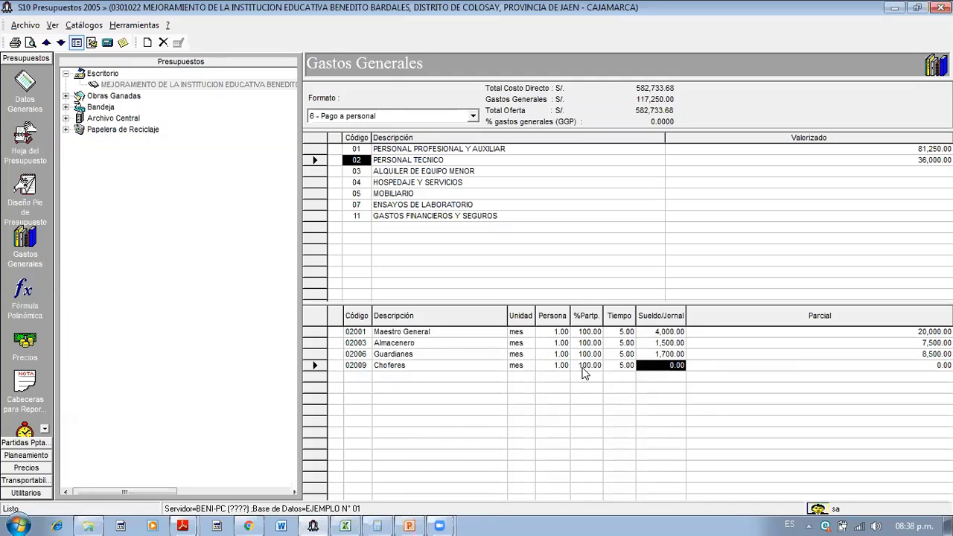
type("2300")
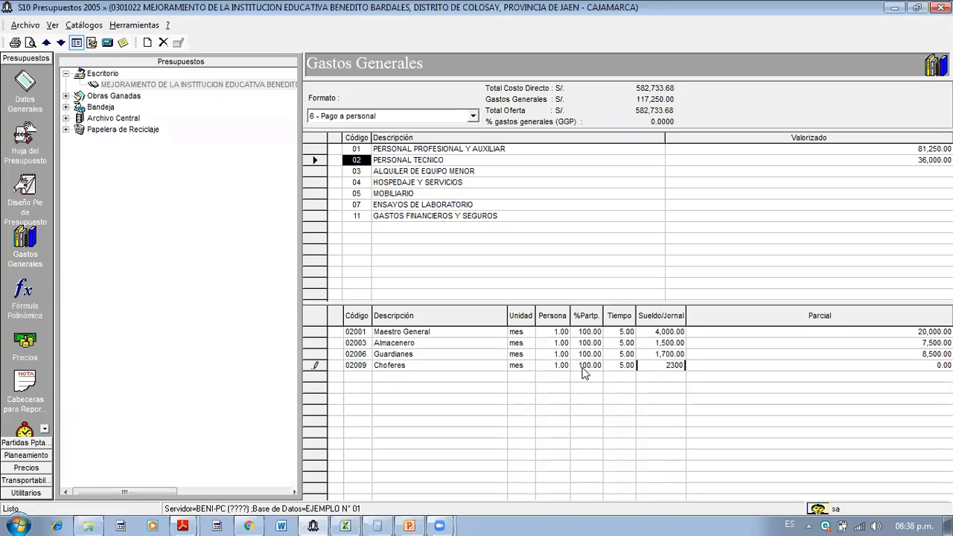
key("Up")
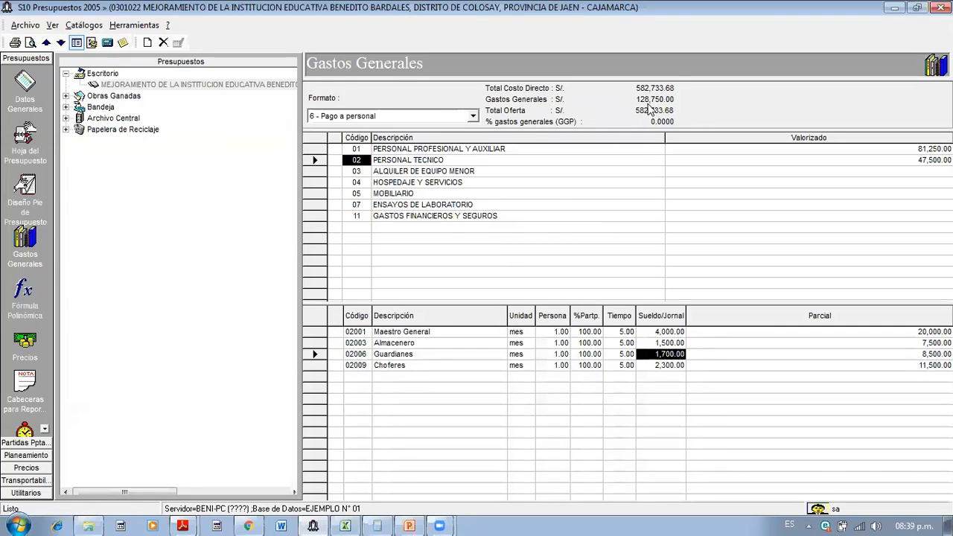
- Search the concept catalogue of ALQUILER DE EQUIPO MENOR for "CAMIONE"
left_click(382, 173)
right_click(428, 373)
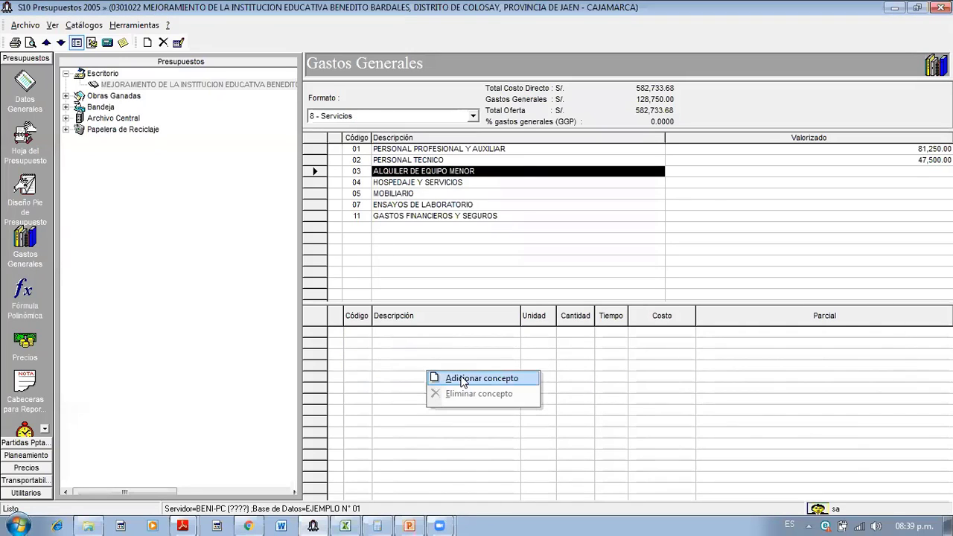
left_click(462, 380)
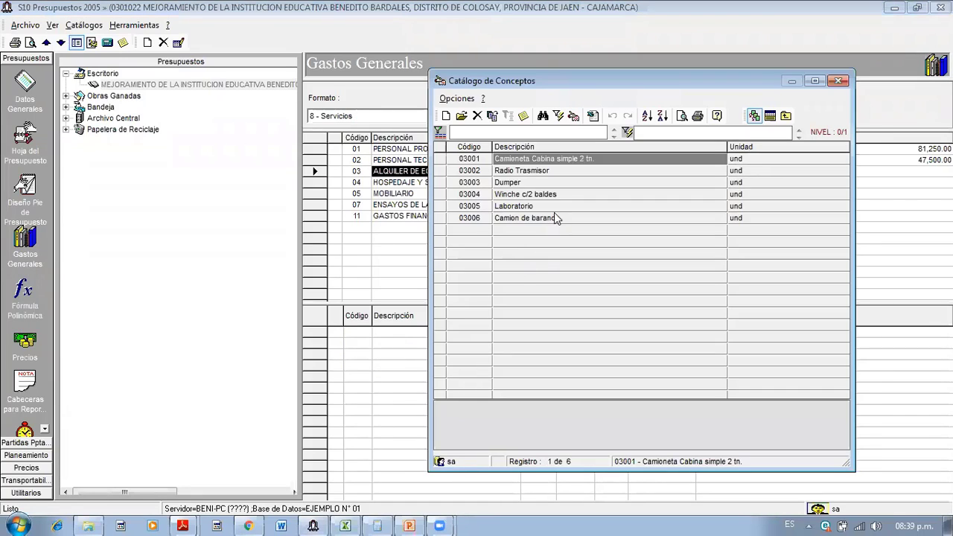
type("CAM")
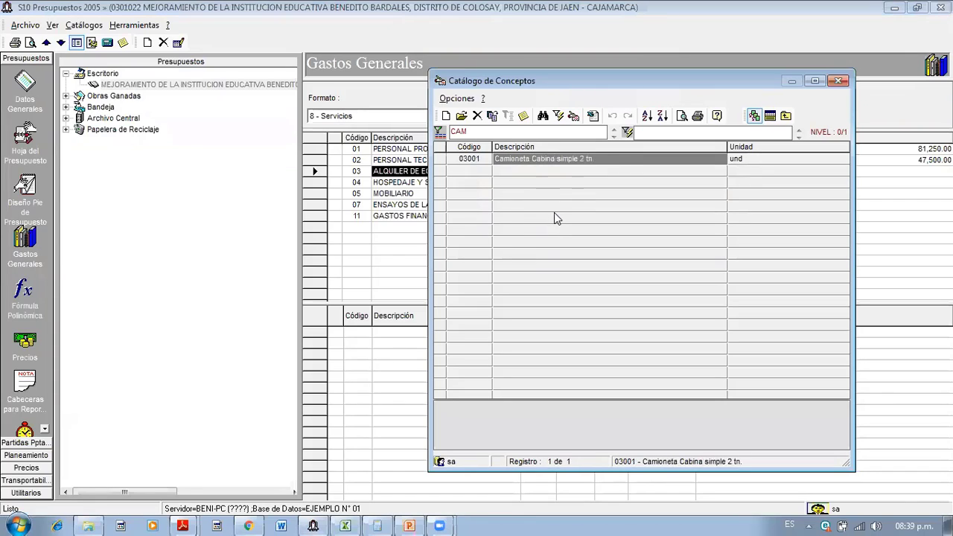
type("IONE")
- Duplicate the concept Camioneta Cabina simple 2 tn. in the catalogue and describe the copy as "Camioneta Pick Up"
right_click(544, 164)
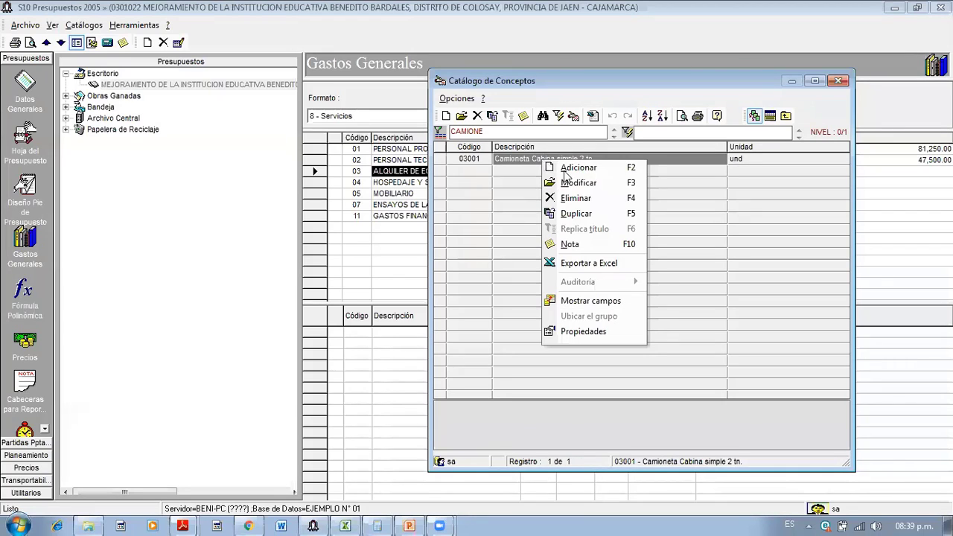
left_click(566, 213)
left_click(363, 165)
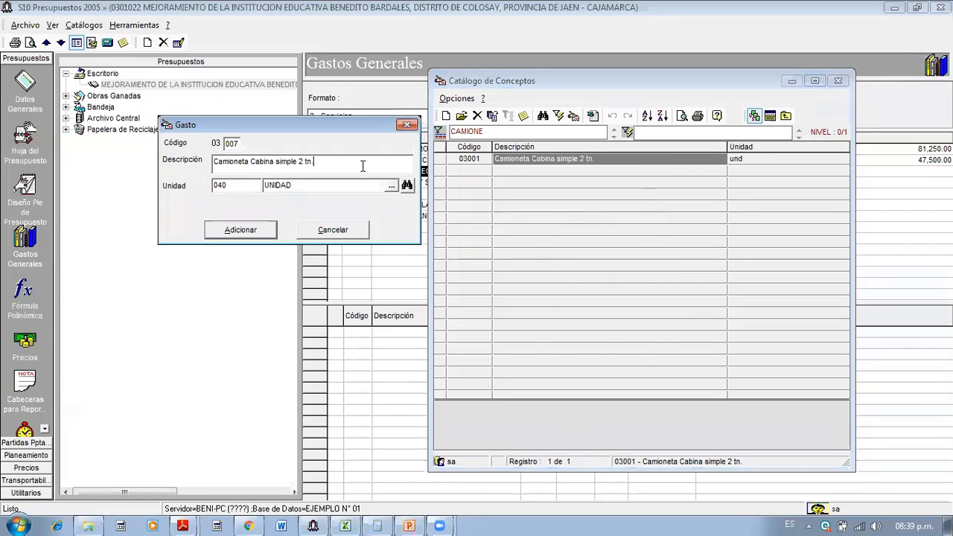
key("BackSpace")
key("BackSpace")
key("BackSpace")
key("BackSpace")
key("BackSpace")
key("BackSpace")
key("BackSpace")
key("BackSpace")
key("BackSpace")
key("BackSpace")
key("BackSpace")
key("BackSpace")
key("BackSpace")
key("BackSpace")
key("BackSpace")
key("BackSpace")
key("BackSpace")
key("BackSpace")
type("Pick Up")
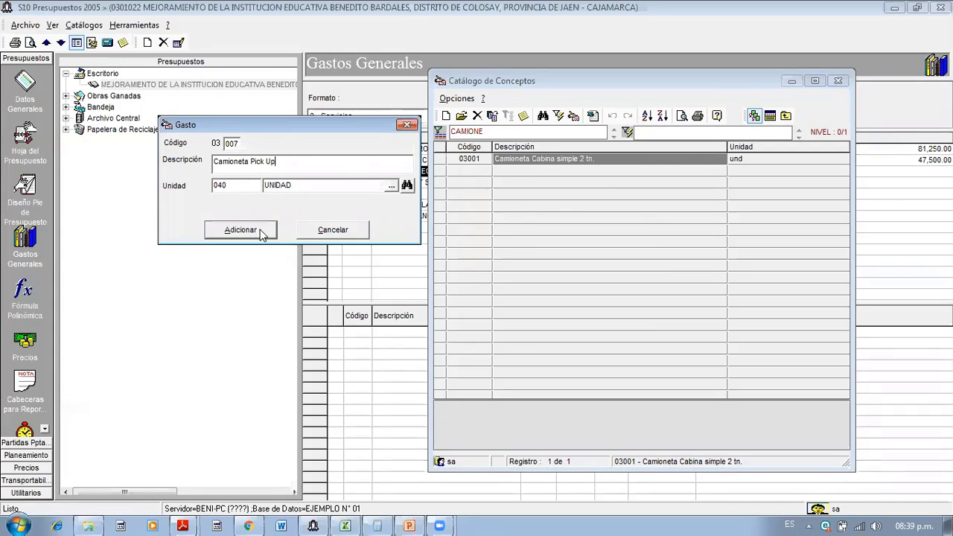
left_click(262, 231)
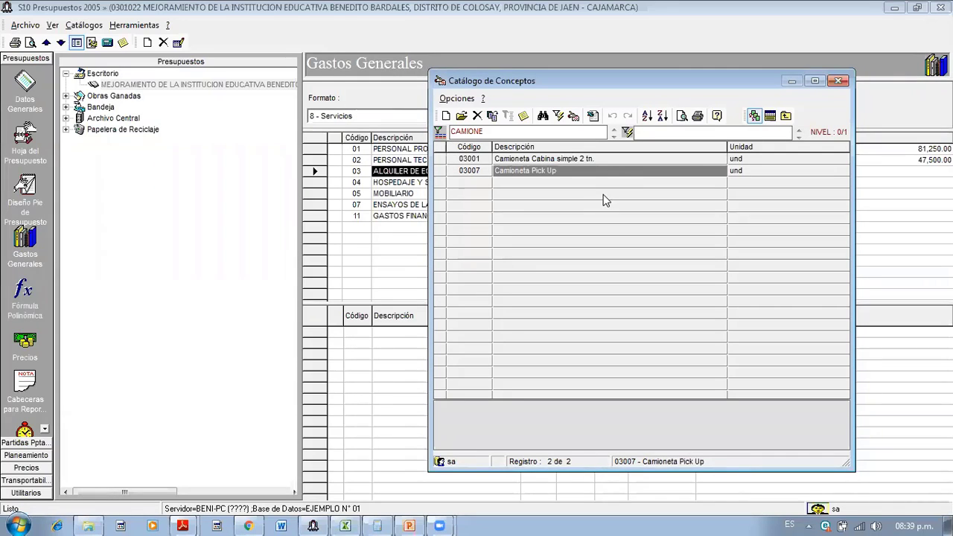
- Add Camioneta Pick Up to ALQUILER DE EQUIPO MENOR and set its Cantidad to 1 and Tiempo to 5
double_click(619, 170)
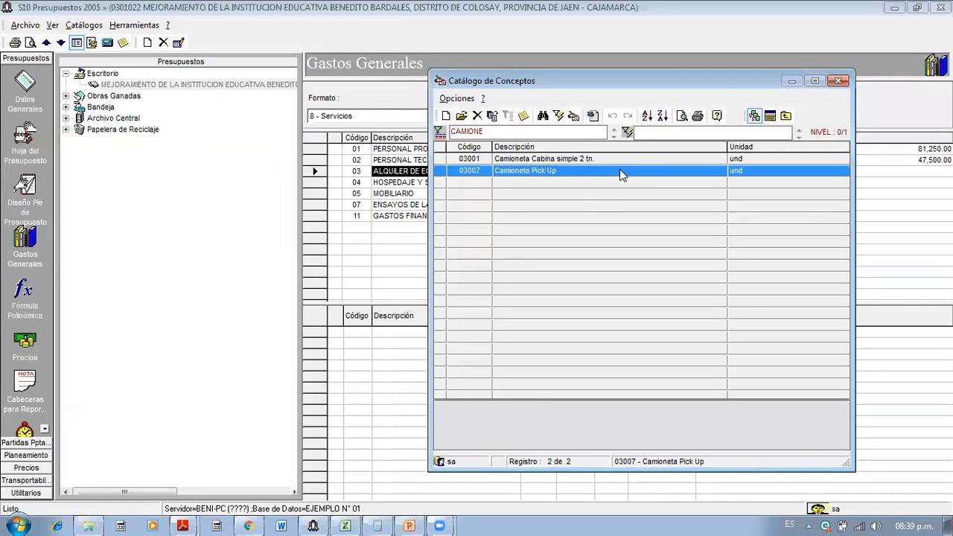
left_click(769, 117)
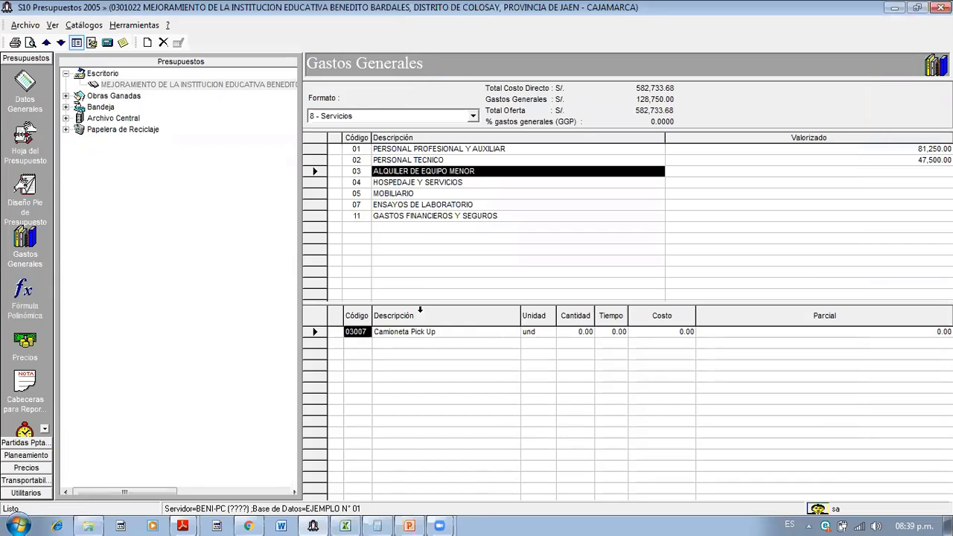
left_click(584, 335)
type("1")
key("Return")
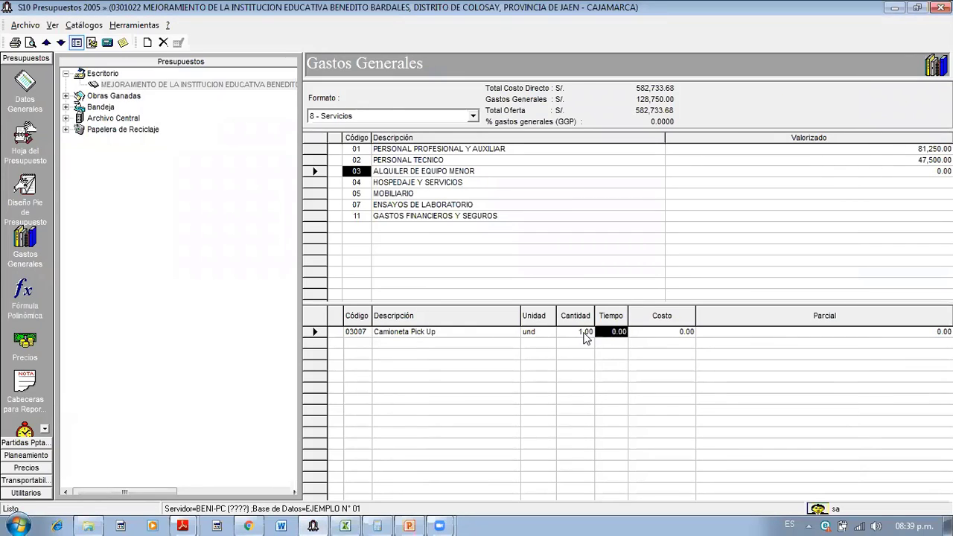
type("5")
key("Return")
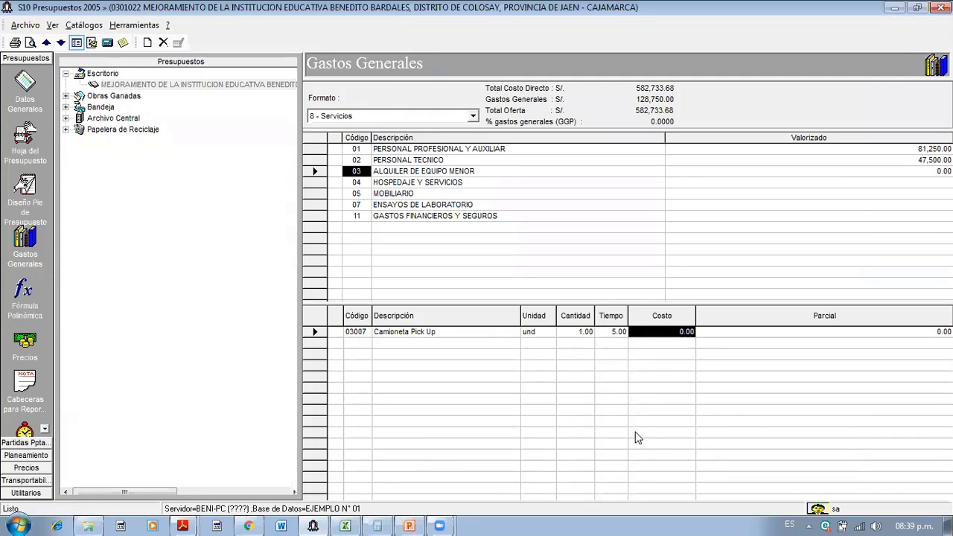
- Switch to the Windows Calculator and multiply 55 by 30 and the result by 3.5
left_click(21, 523)
left_click(91, 276)
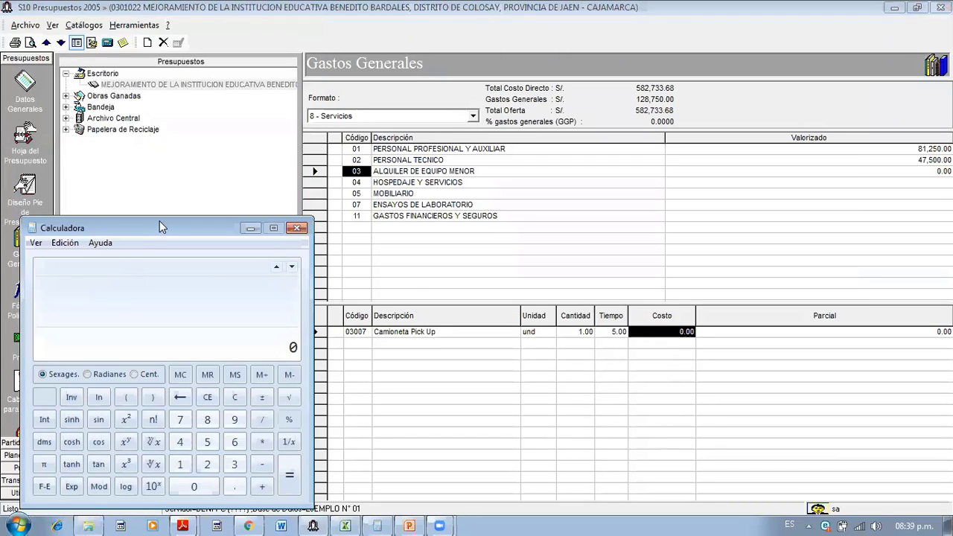
left_click_drag(159, 221, 351, 108)
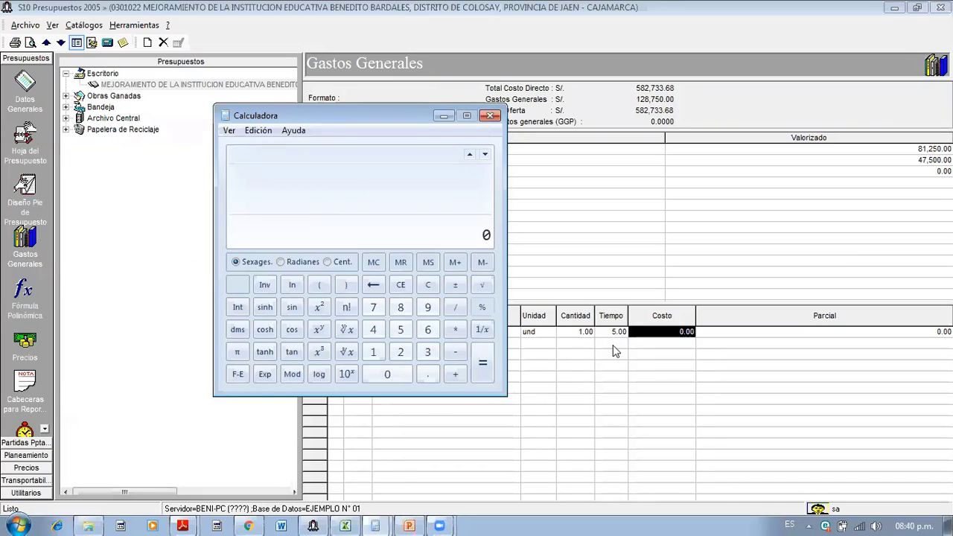
type("55*30")
key("Return")
type("*3.5")
key("Return")
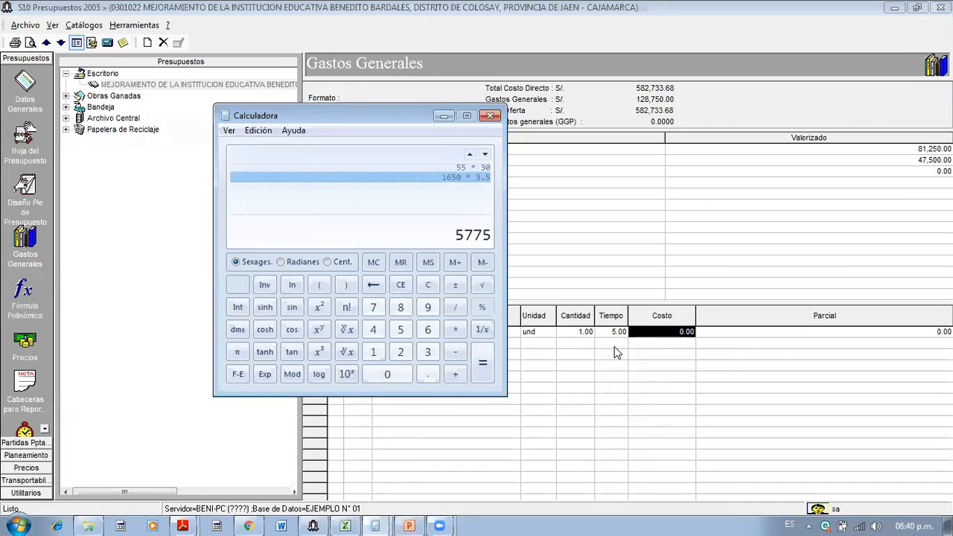
- Return to S10 and set the Costo of Camioneta Pick Up to 5,500
left_click(663, 342)
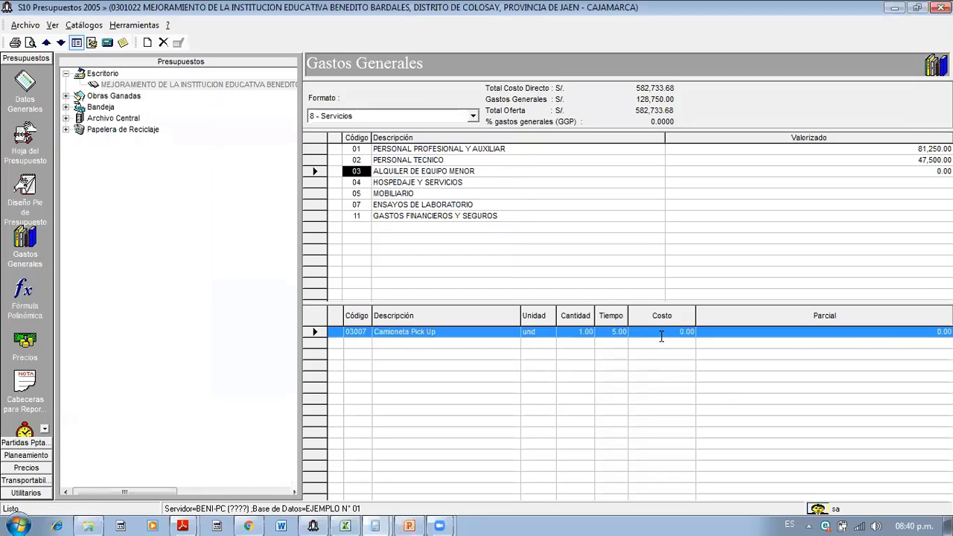
left_click(682, 334)
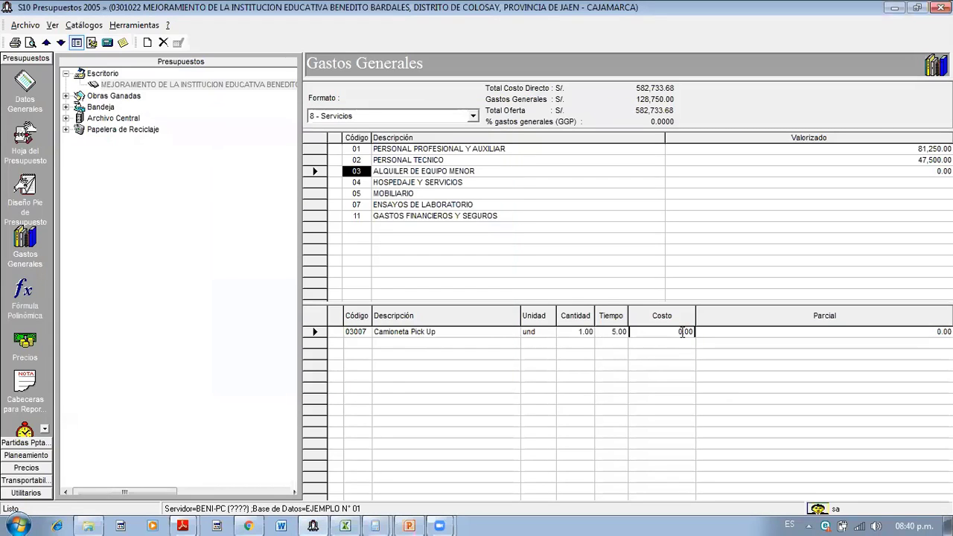
key("BackSpace")
key("BackSpace")
key("BackSpace")
key("BackSpace")
type("5500")
key("Return")
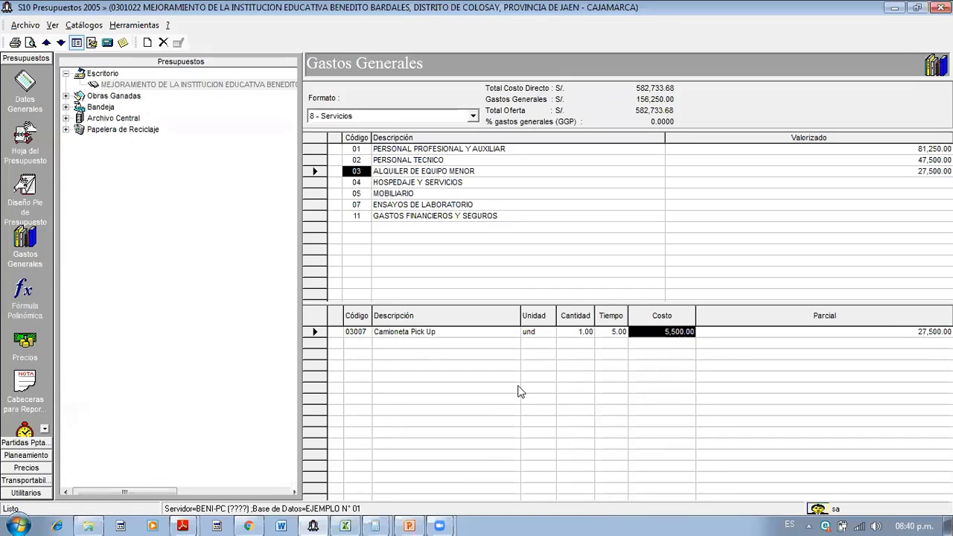
- Add the concepts Alimentacion diaria and Hospedaje to HOSPEDAJE Y SERVICIOS from the concept catalogue
left_click(402, 186)
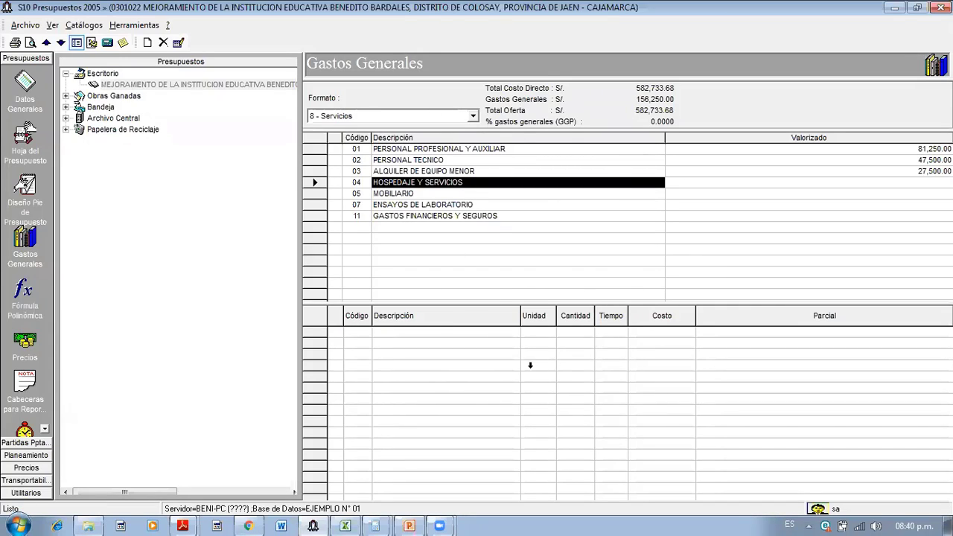
right_click(461, 389)
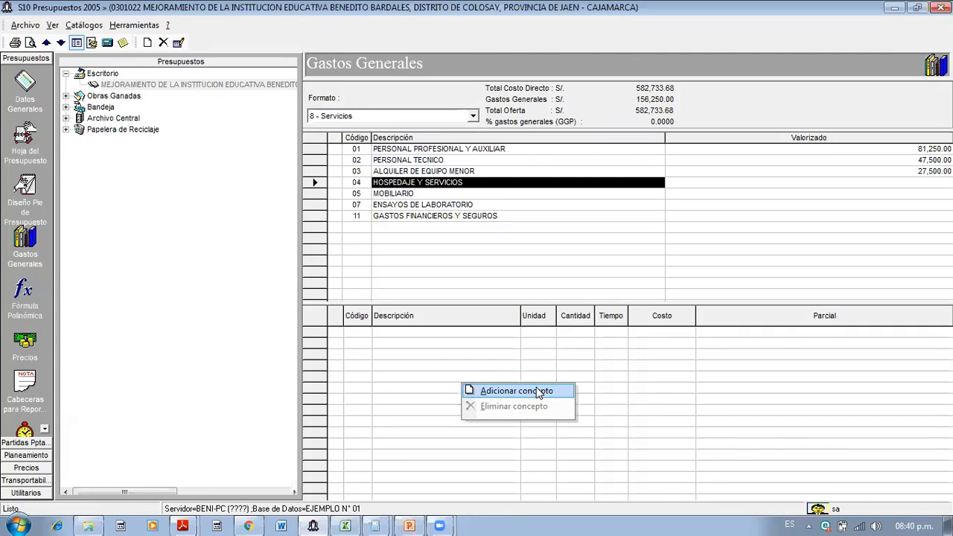
left_click(539, 392)
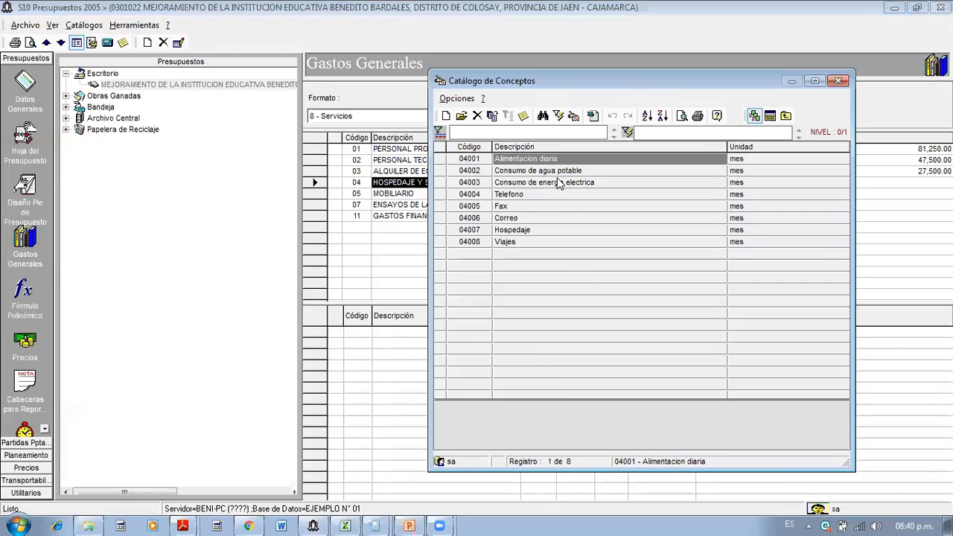
left_click(557, 160)
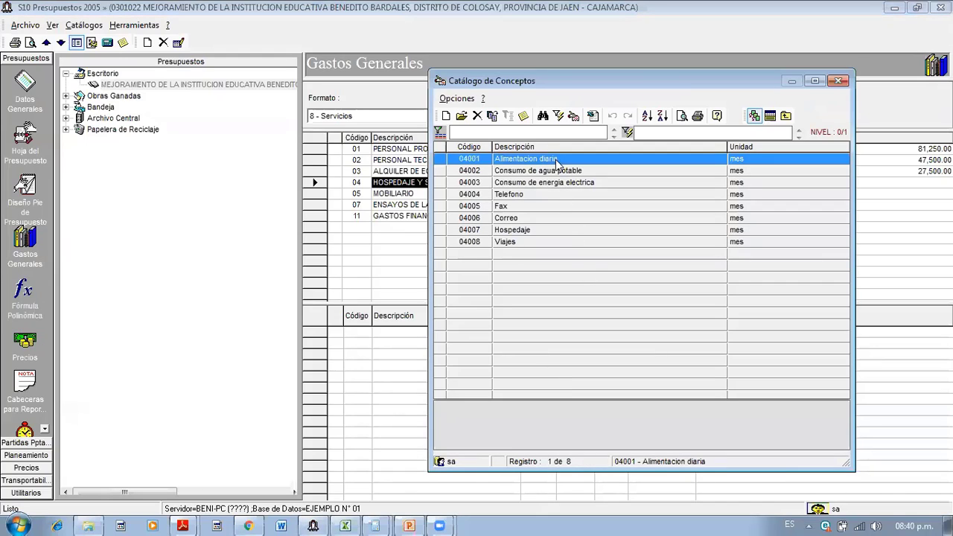
left_click(535, 232)
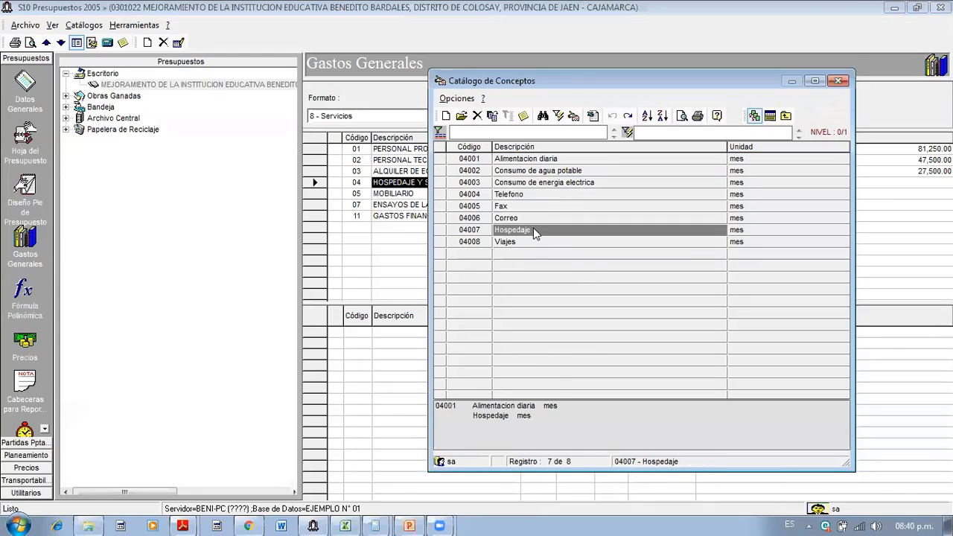
left_click(769, 117)
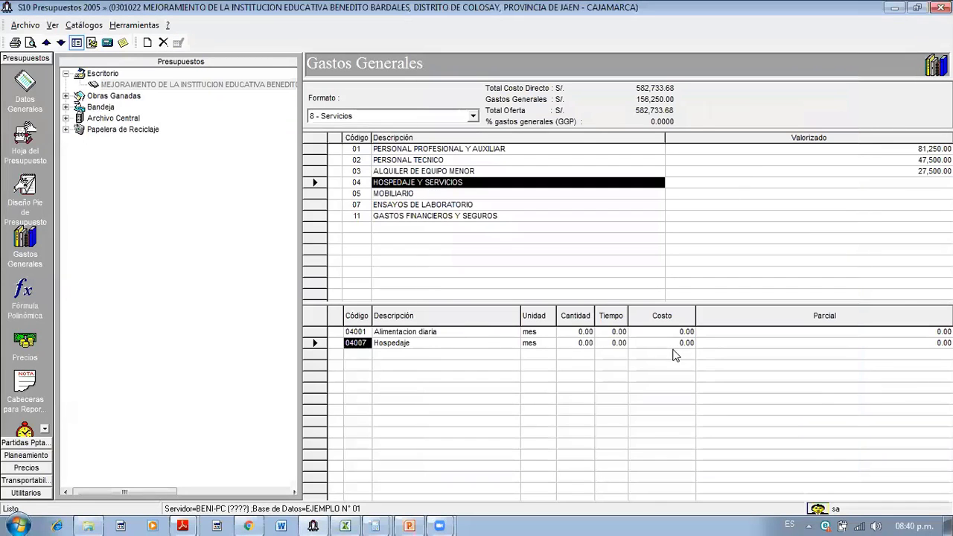
- Check the staff listed in groups 01 and 02, and set Cantidad and Tiempo to 5 for both Alimentacion diaria and Hospedaje
left_click(581, 332)
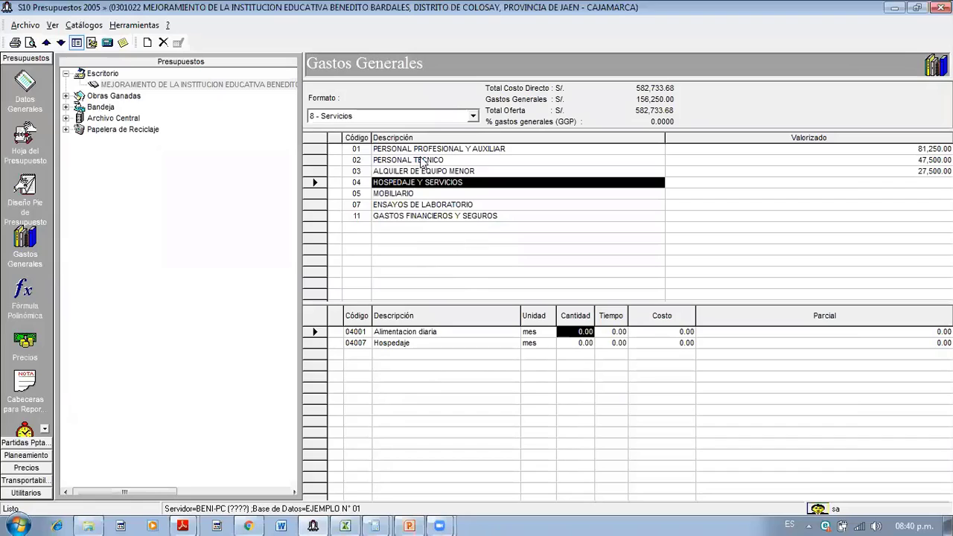
left_click(459, 150)
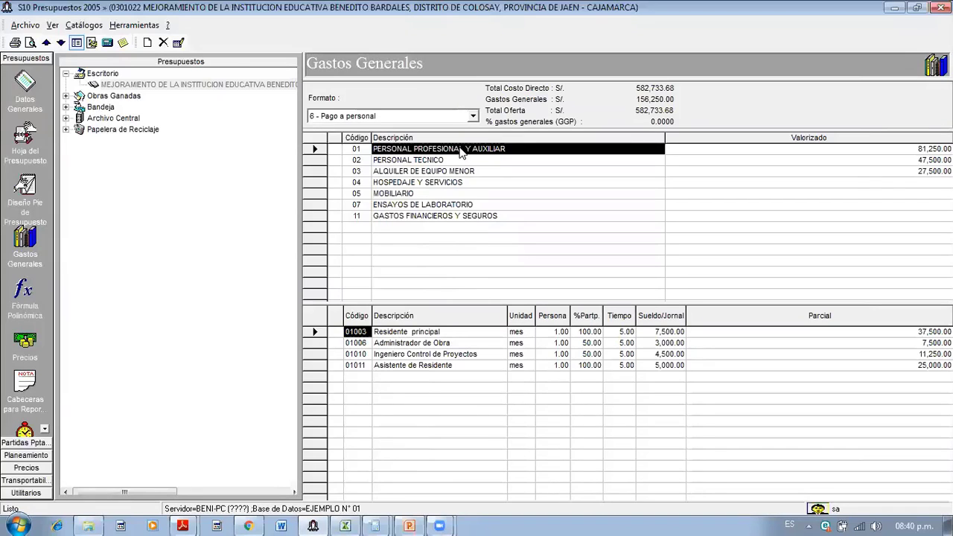
left_click(452, 161)
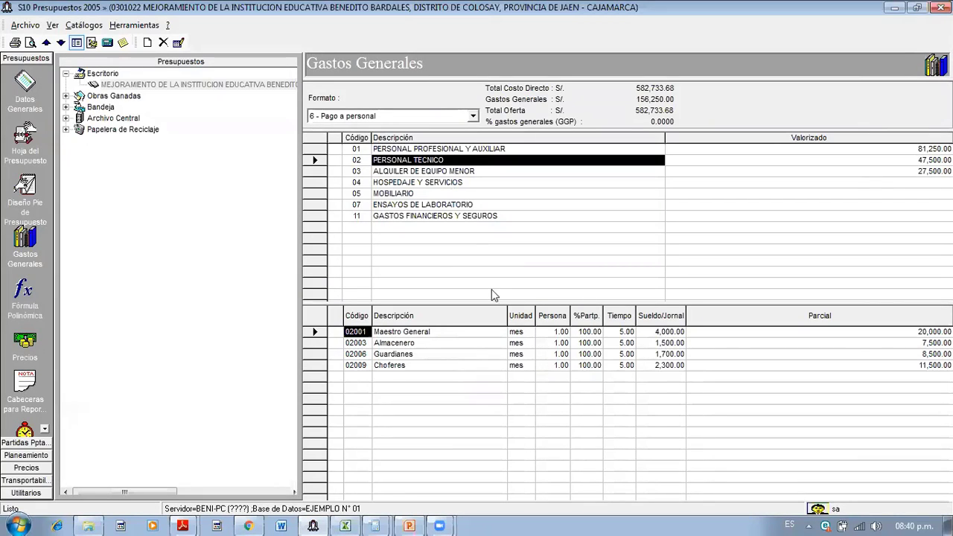
left_click(429, 187)
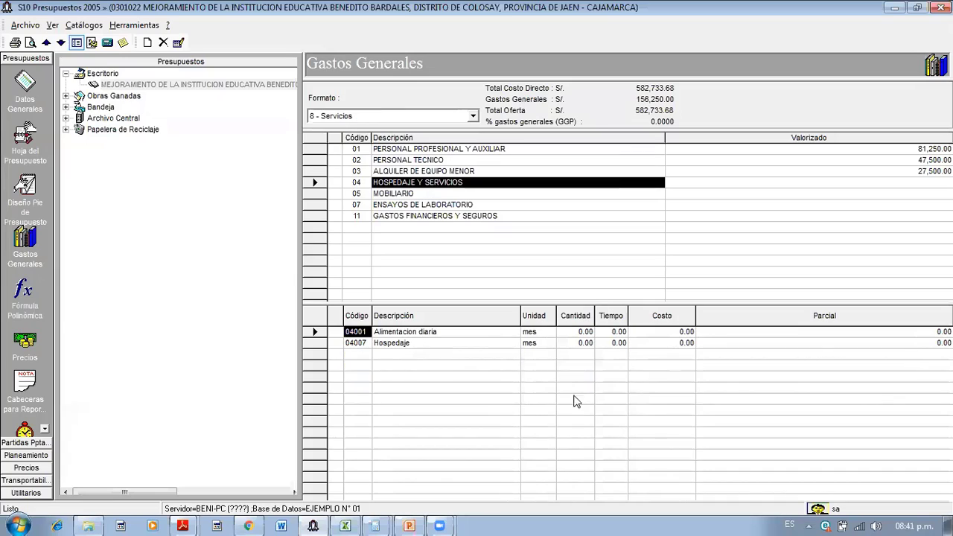
left_click(585, 335)
type("5")
key("Return")
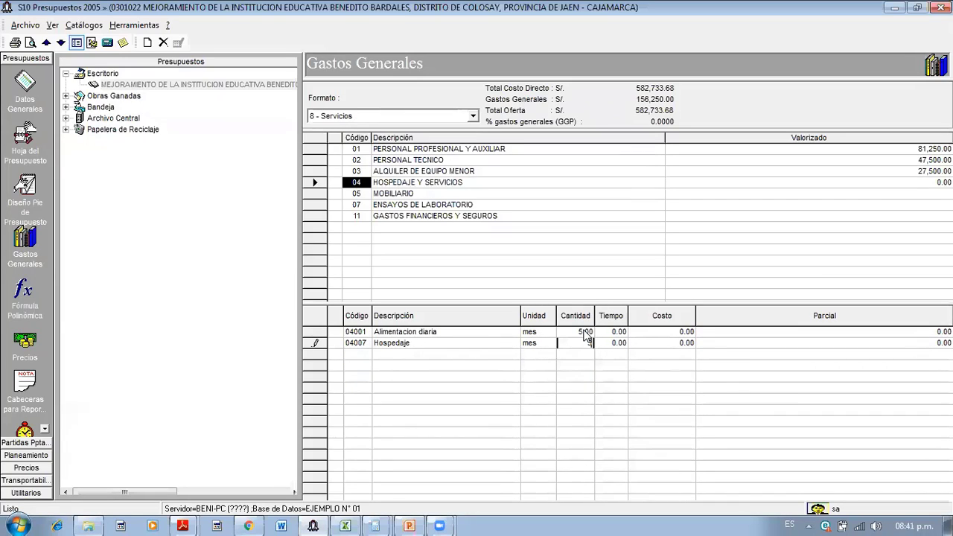
key("Return")
type("5")
key("Return")
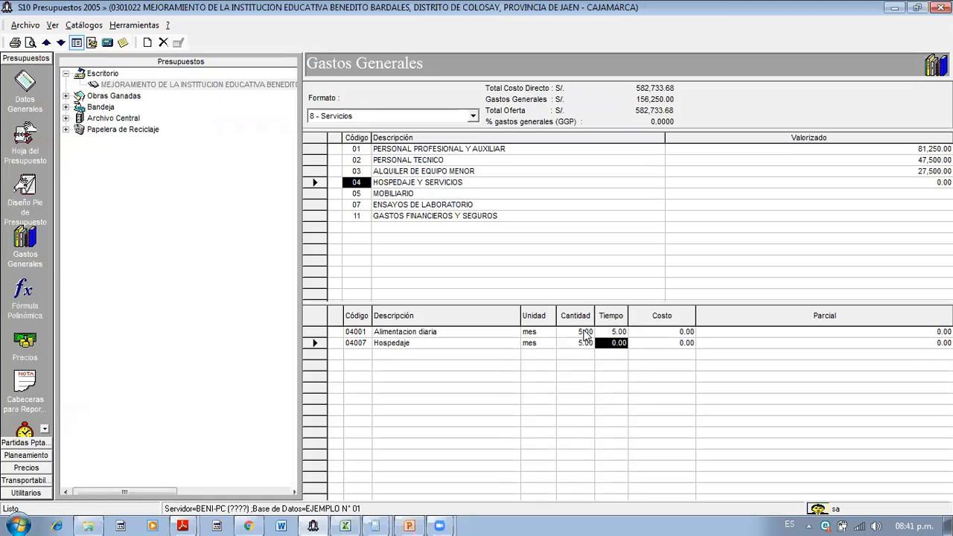
type("5")
key("Return")
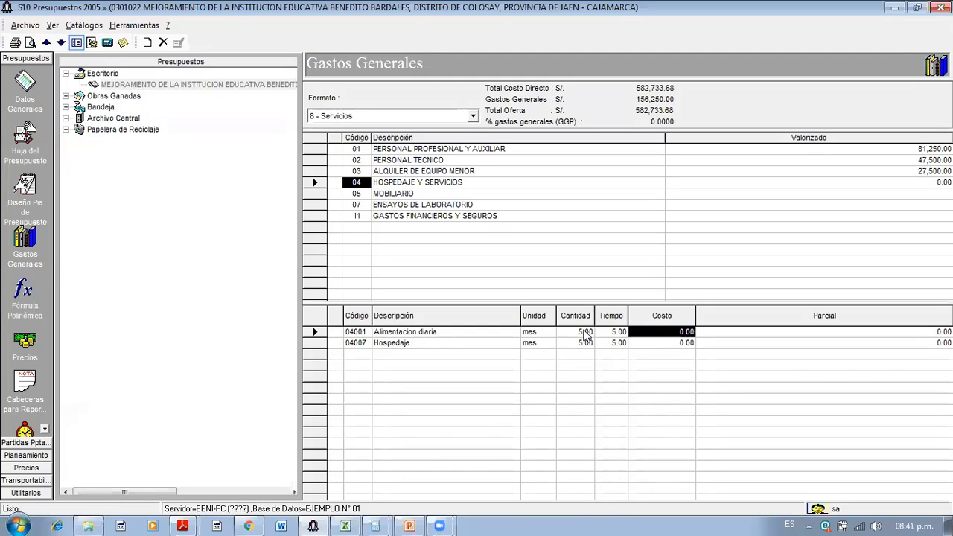
- Set the Costo to 300 for Alimentacion diaria and 100 for Hospedaje
type("300")
key("Return")
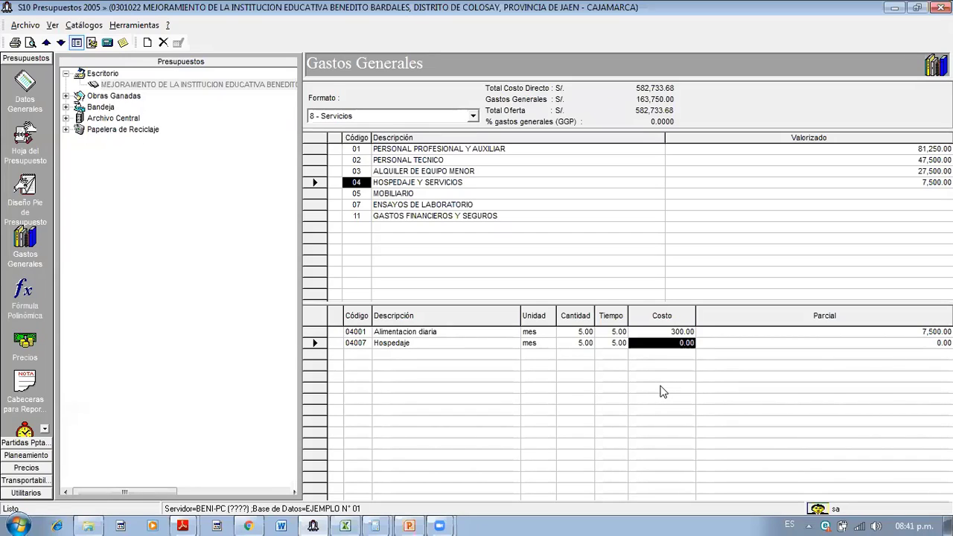
type("5")
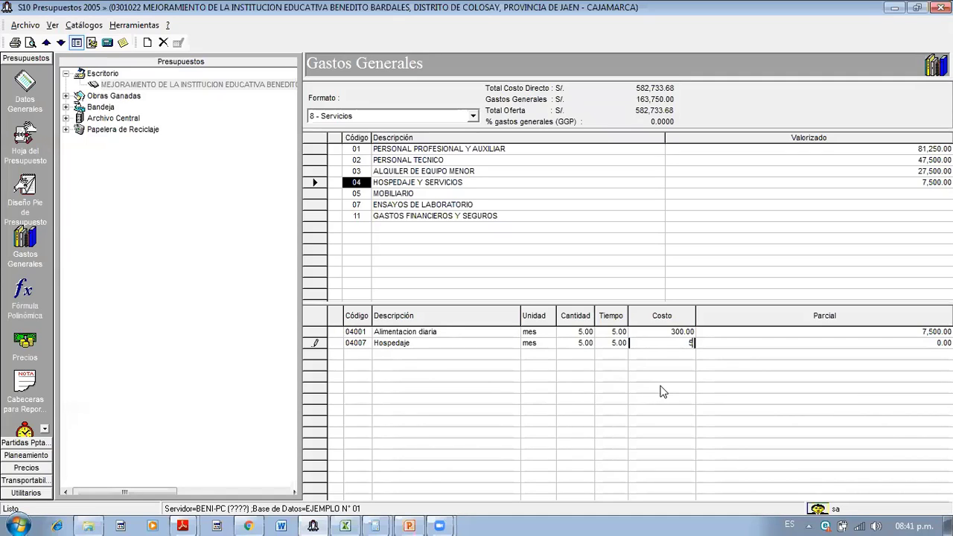
type("100")
key("Up")
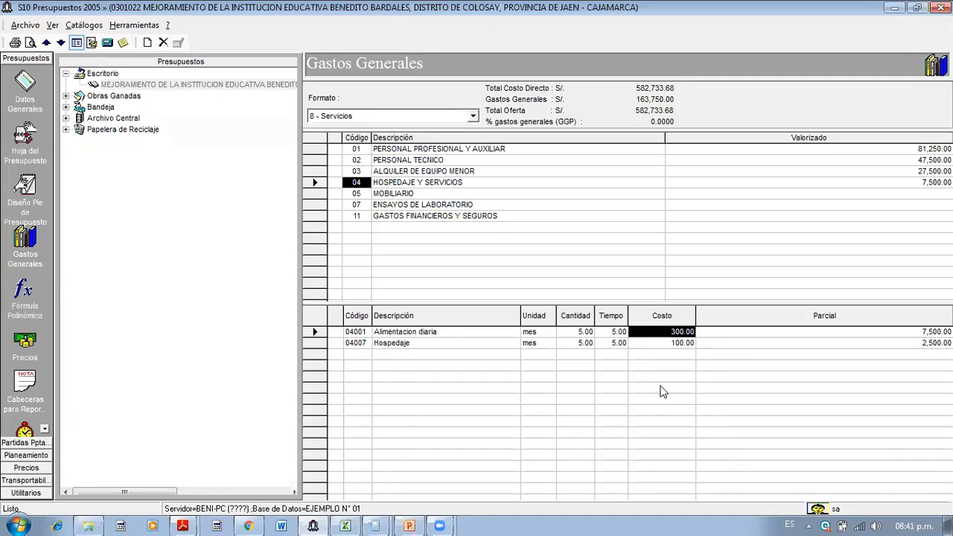
left_click(393, 193)
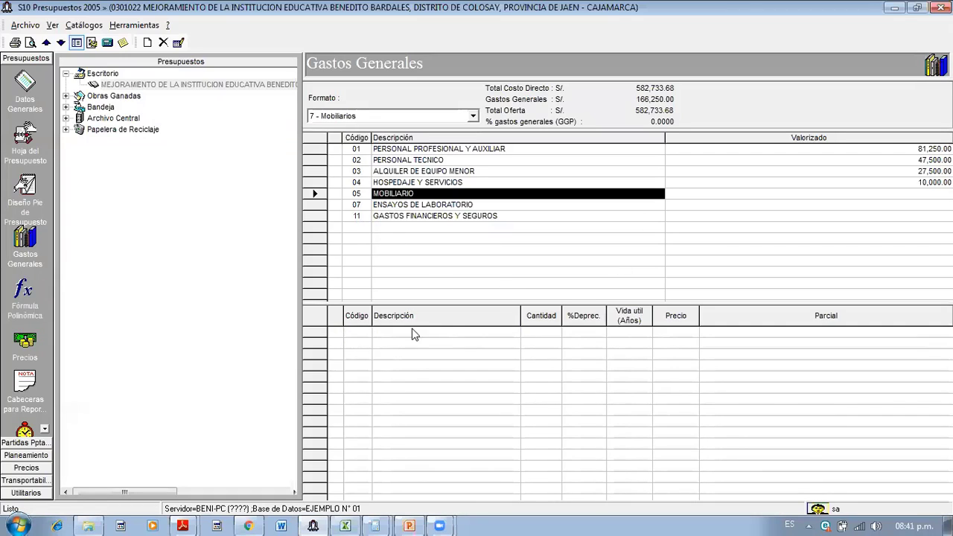
right_click(410, 363)
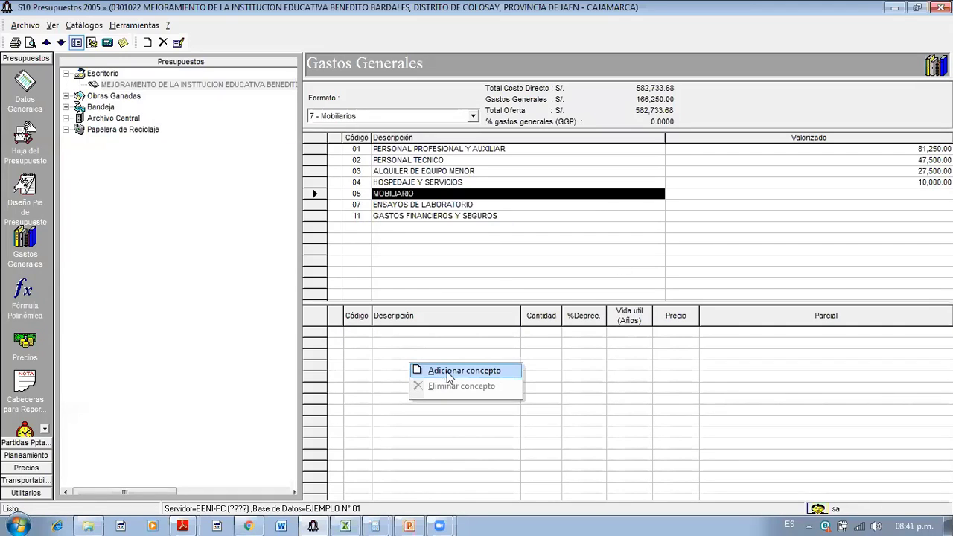
left_click(447, 372)
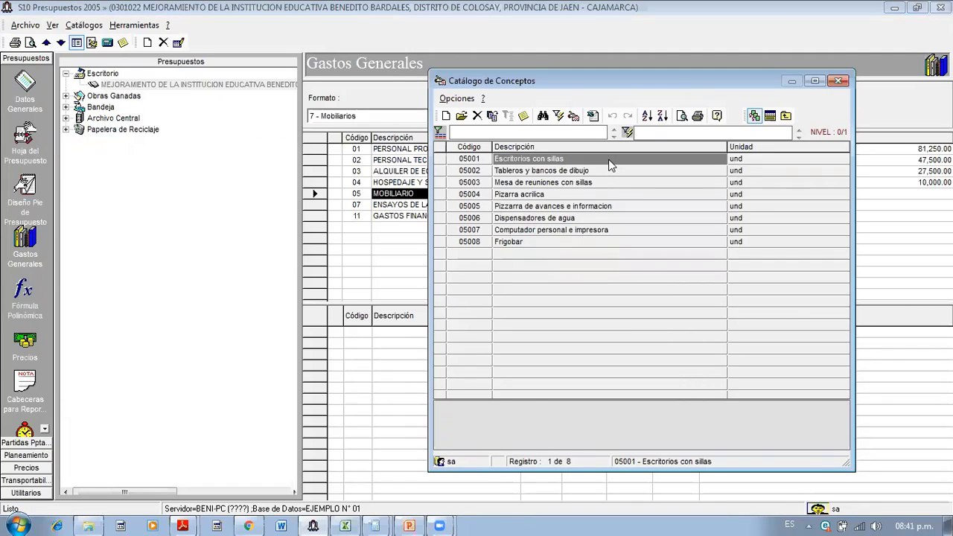
left_click(839, 80)
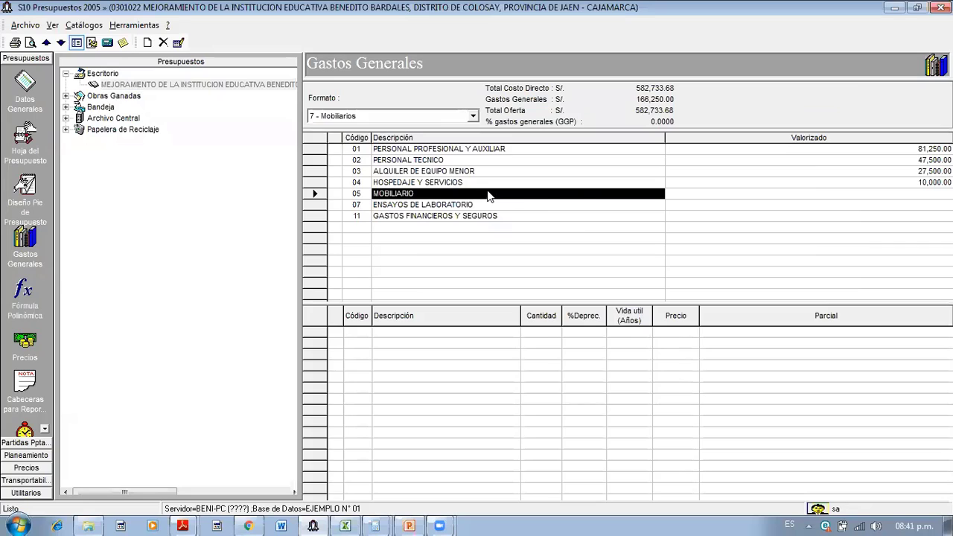
- Delete the expense group 05 MOBILIARIO from Gastos Generales
right_click(489, 196)
left_click(526, 216)
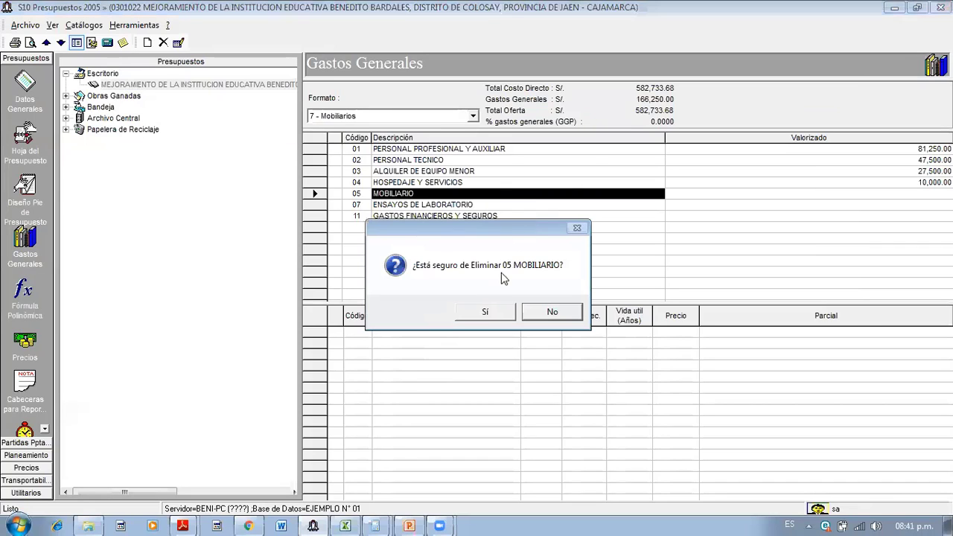
left_click(481, 315)
left_click(432, 196)
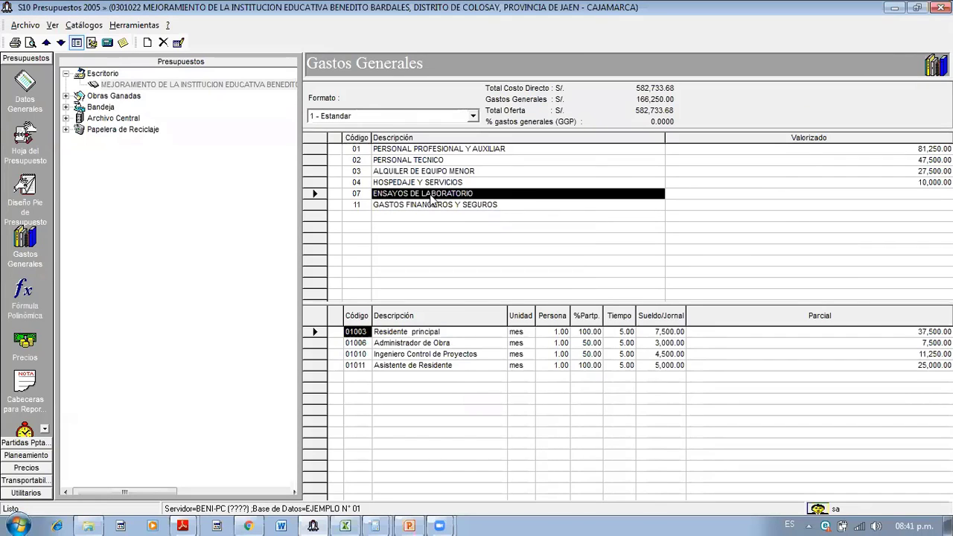
right_click(441, 420)
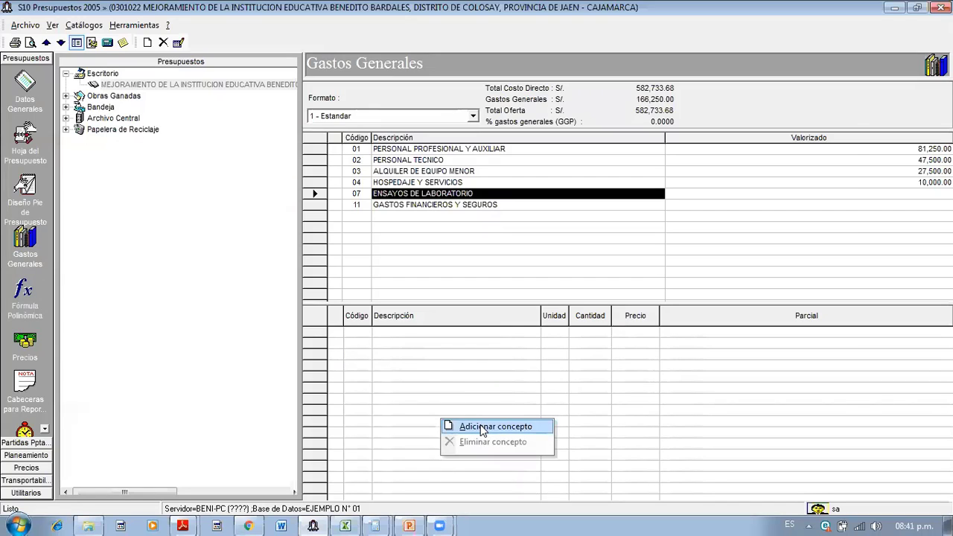
left_click(480, 427)
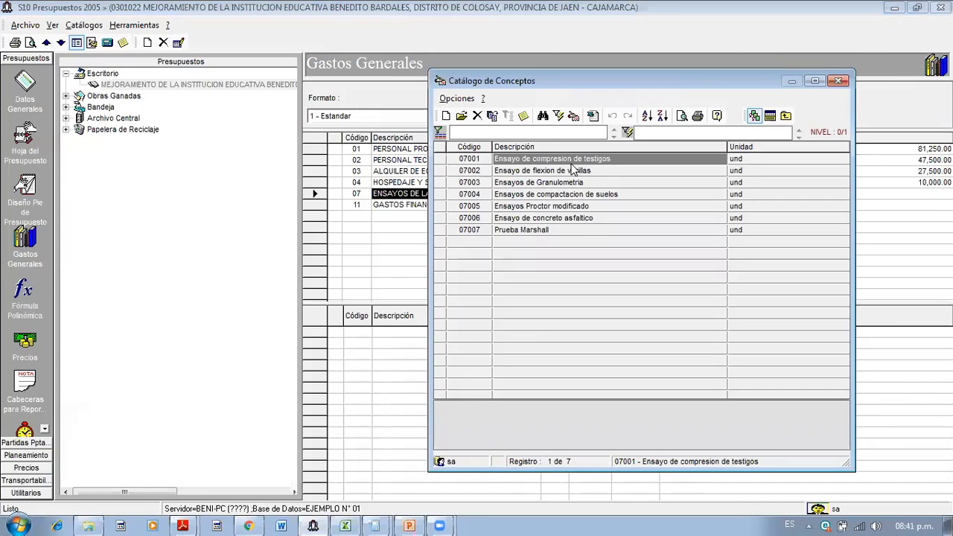
double_click(564, 159)
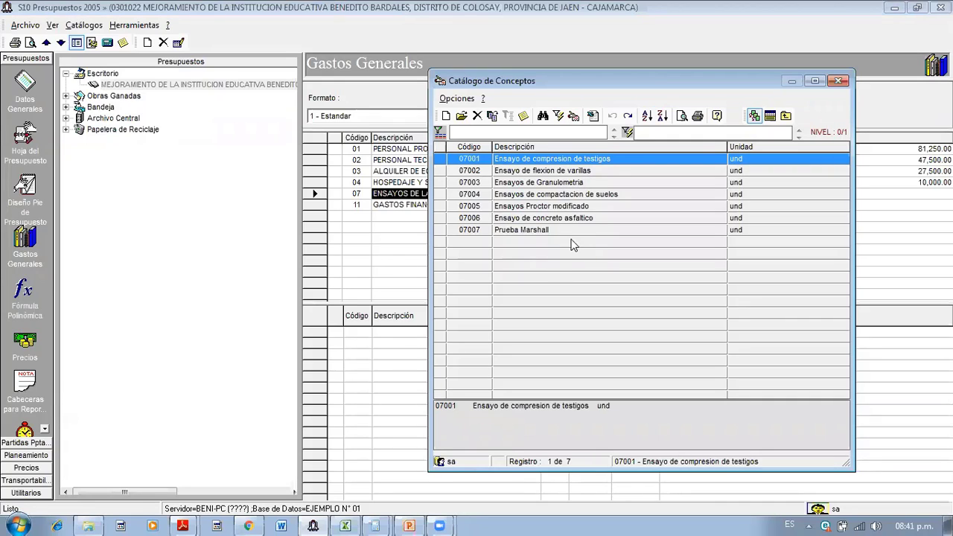
double_click(577, 195)
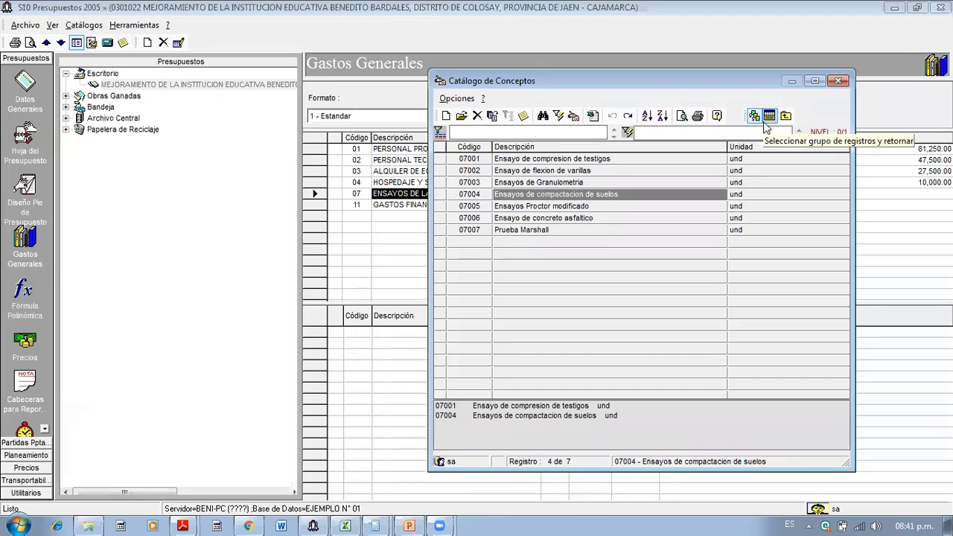
left_click(838, 80)
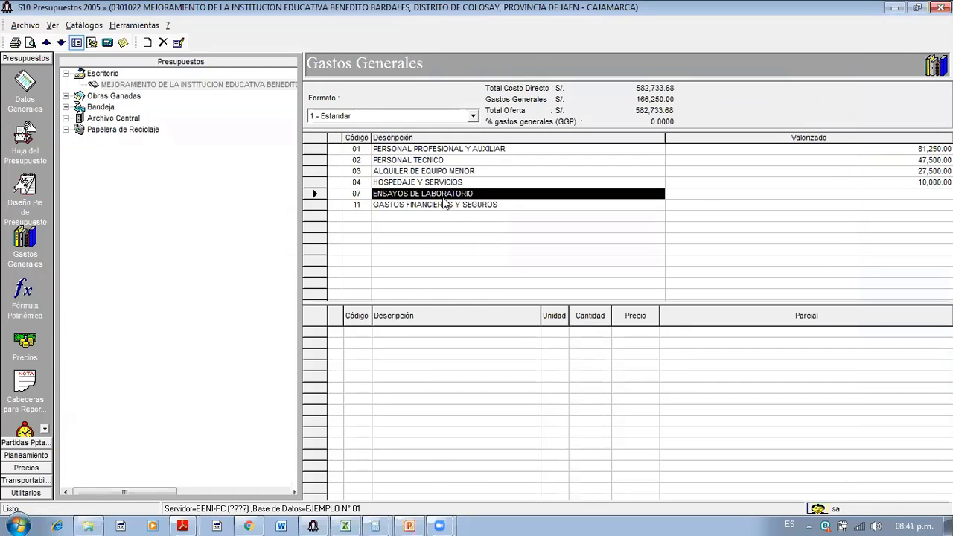
- Delete the expense group 07 ENSAYOS DE LABORATORIO from Gastos Generales
right_click(444, 202)
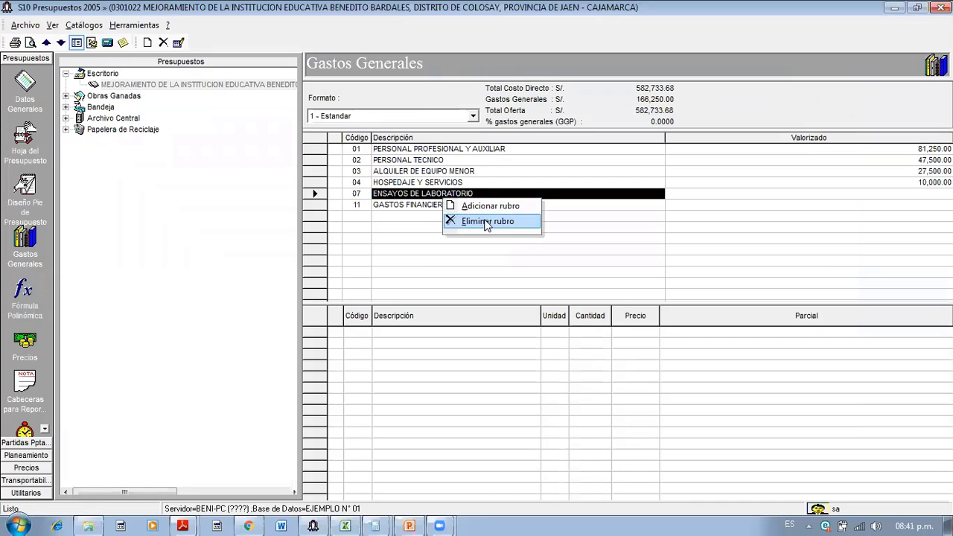
left_click(485, 224)
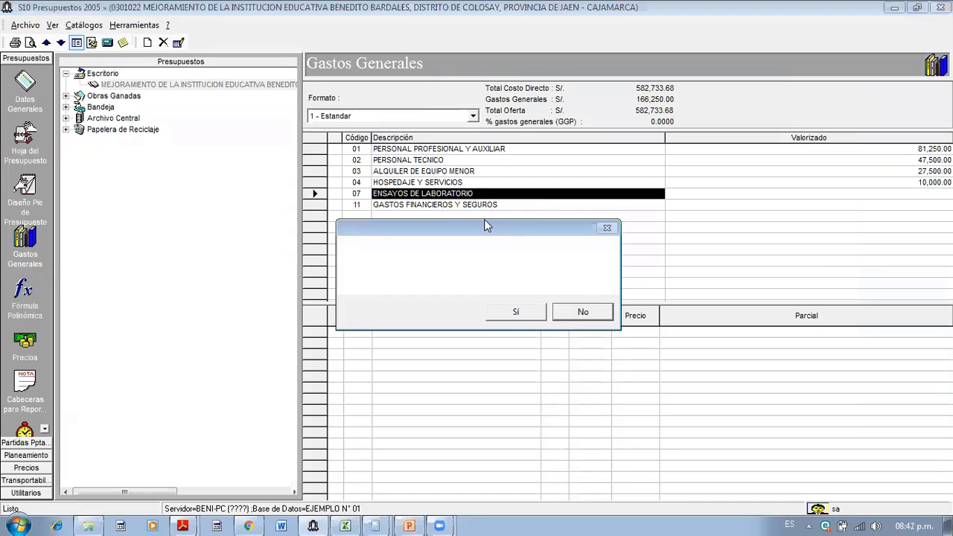
left_click(516, 314)
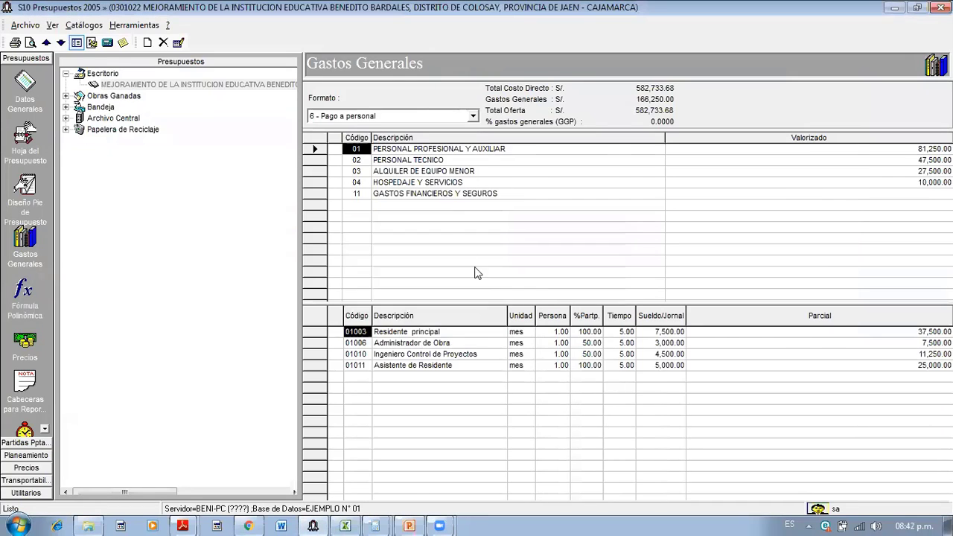
- Add the concept Carta Fianza por fiel cumplimiento to GASTOS FINANCIEROS Y SEGUROS from the concept catalogue
left_click(441, 195)
right_click(463, 383)
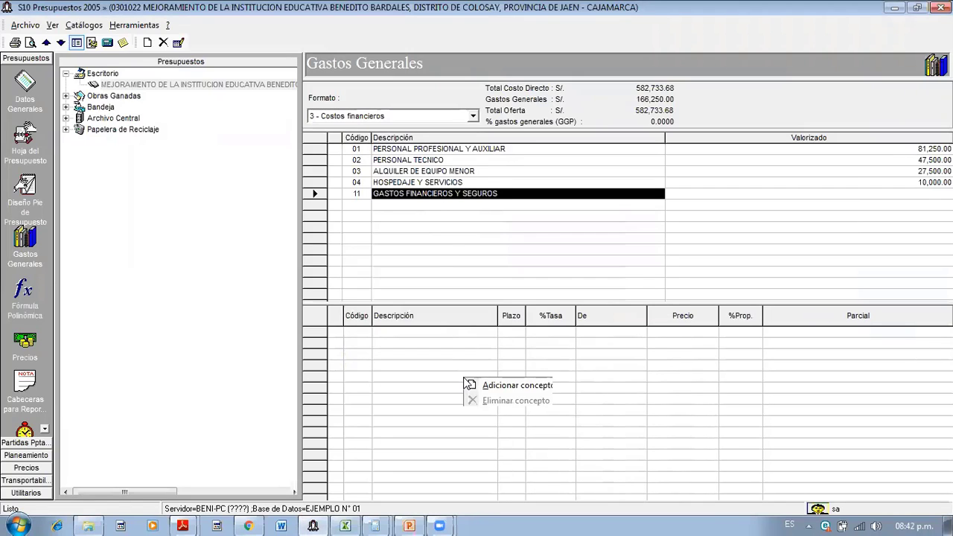
left_click(496, 385)
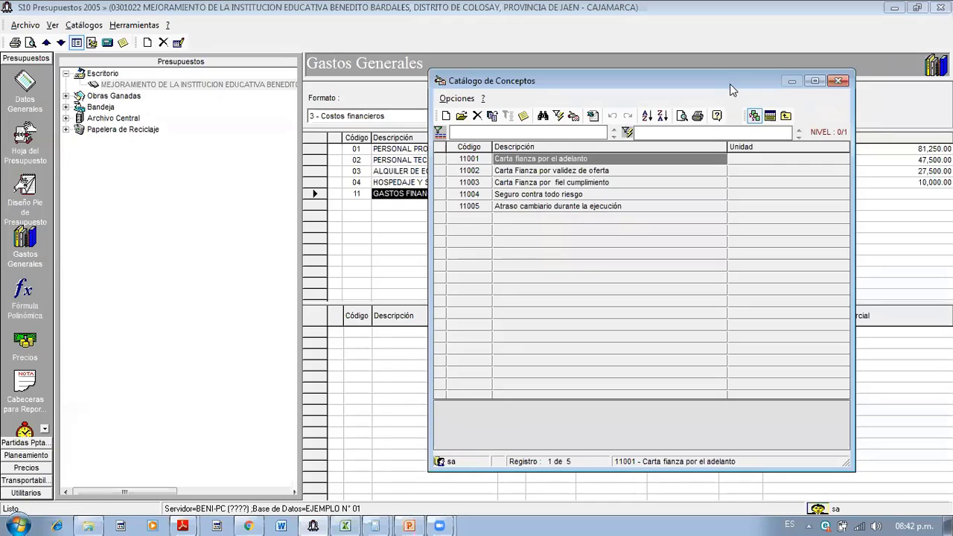
left_click_drag(731, 86, 746, 176)
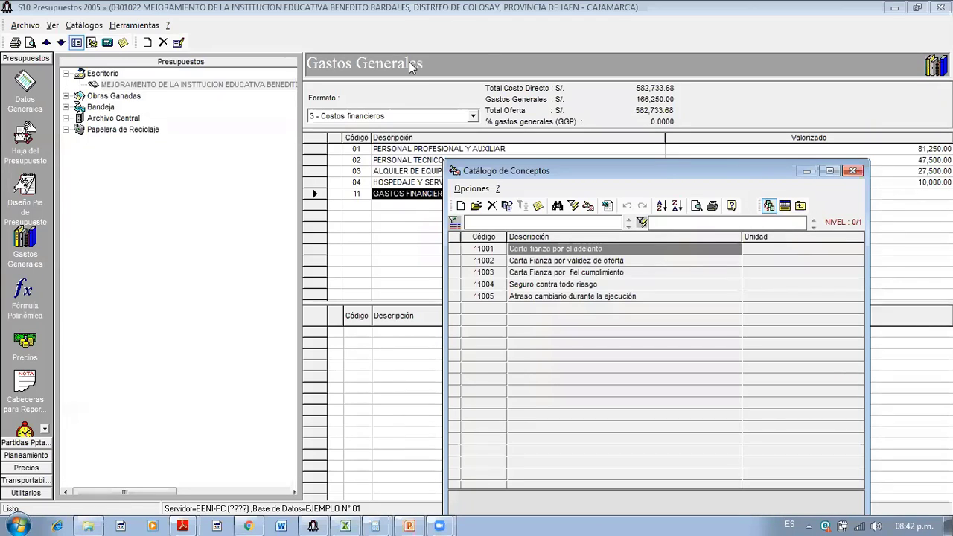
left_click(573, 273)
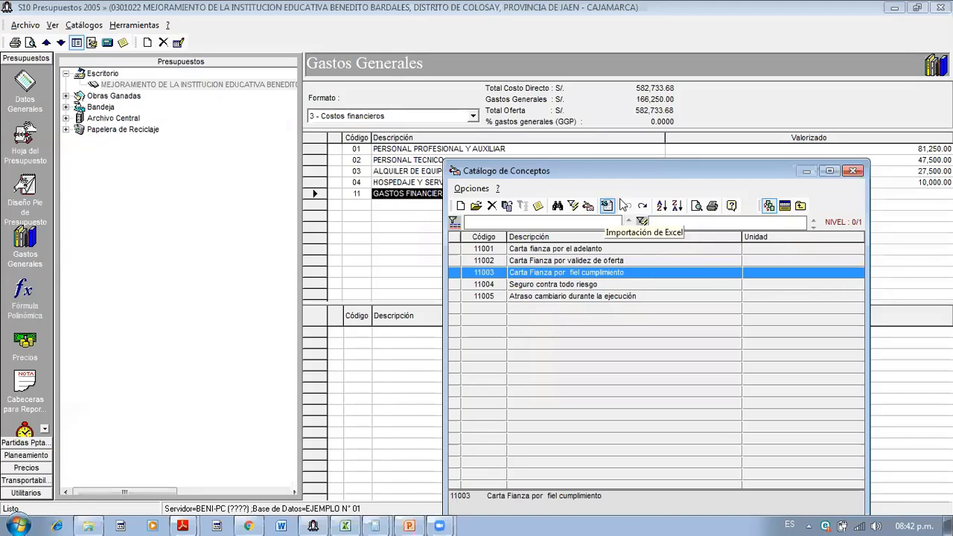
left_click_drag(643, 163, 604, 74)
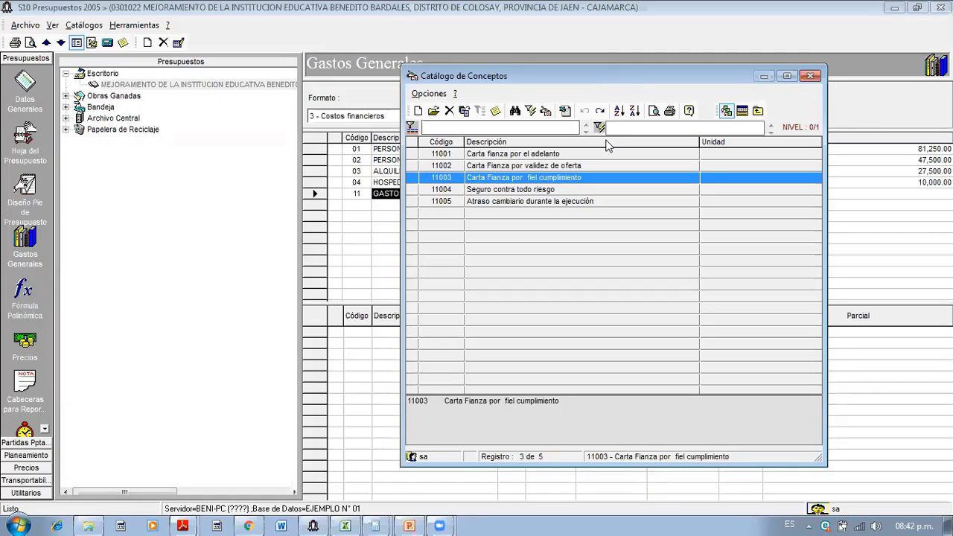
left_click(743, 112)
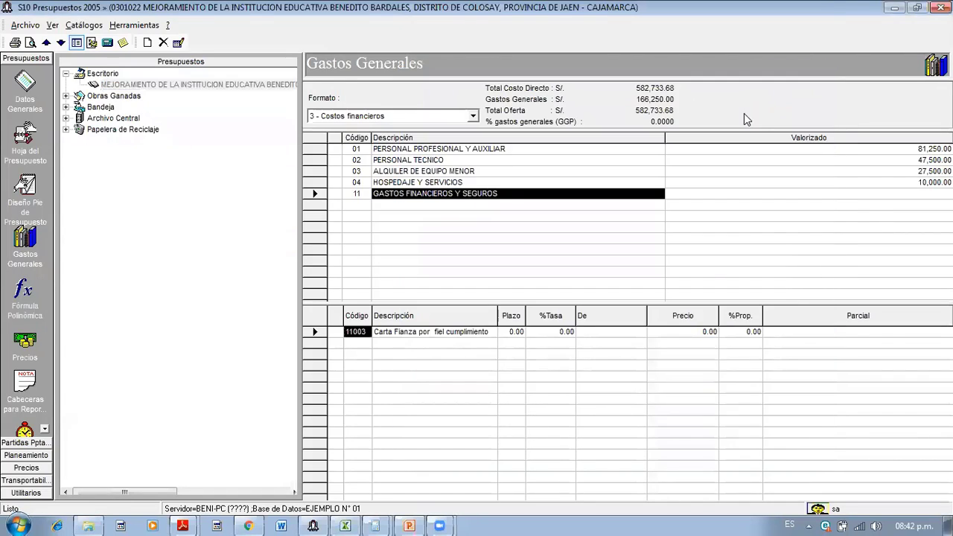
- For Carta Fianza por fiel cumplimiento, set Plazo to 5, %Tasa to 10 and the base amount De to COSTO DIRECTO
left_click(516, 332)
type("5")
key("Return")
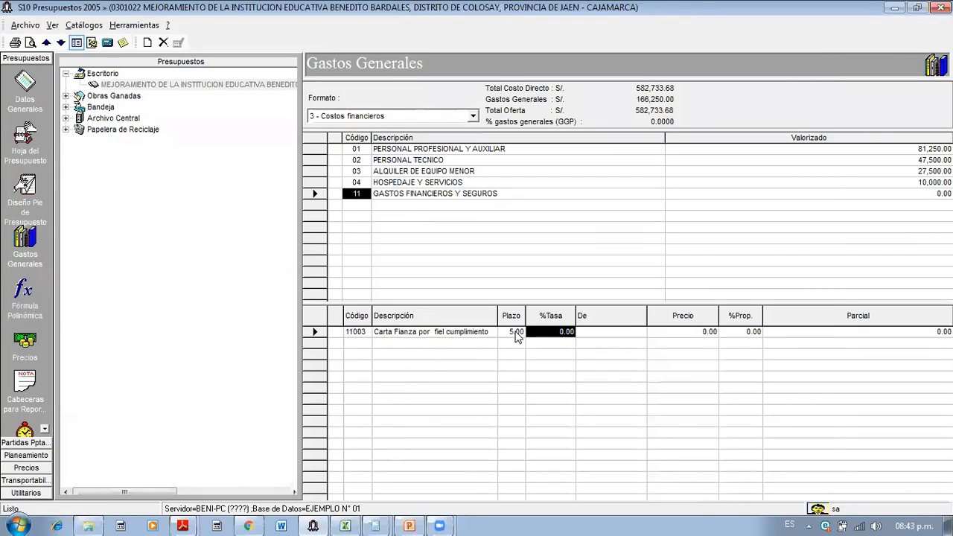
type("10")
key("Return")
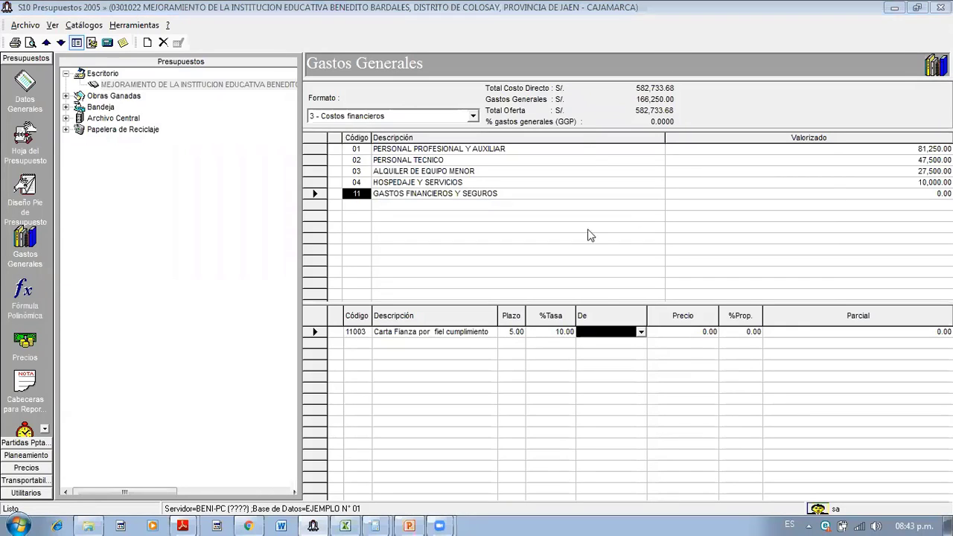
left_click(642, 332)
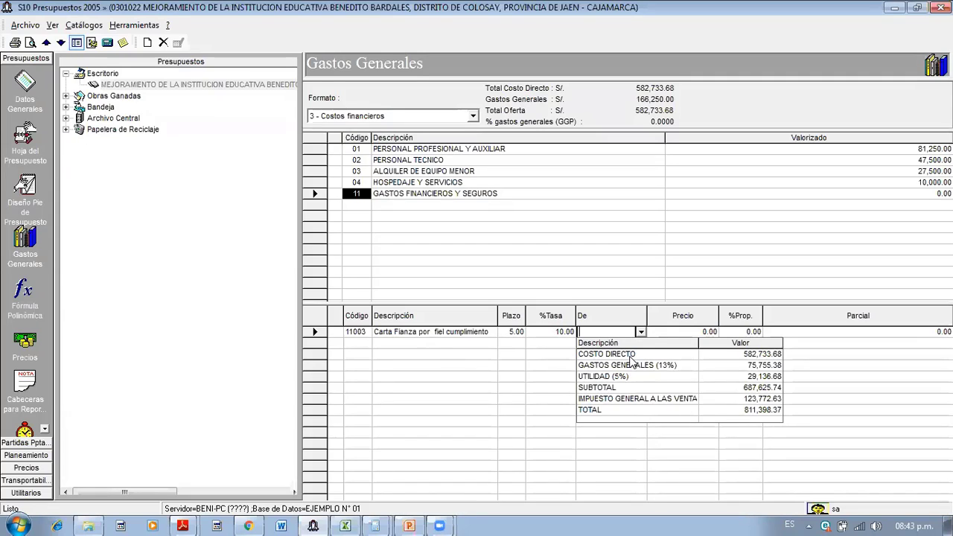
left_click(631, 357)
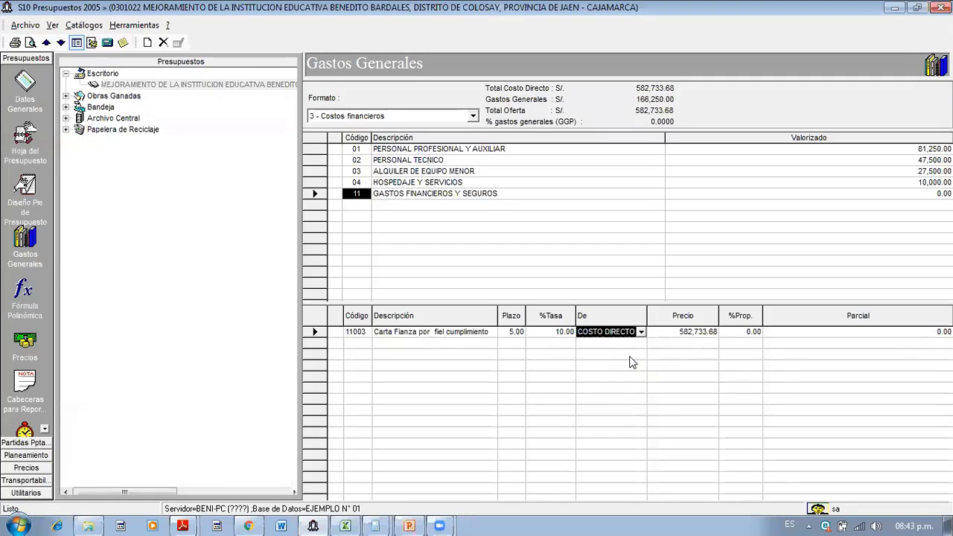
- Try %Prop. values of 2 and 1.5 for Carta Fianza por fiel cumplimiento and settle on 3
left_click(684, 337)
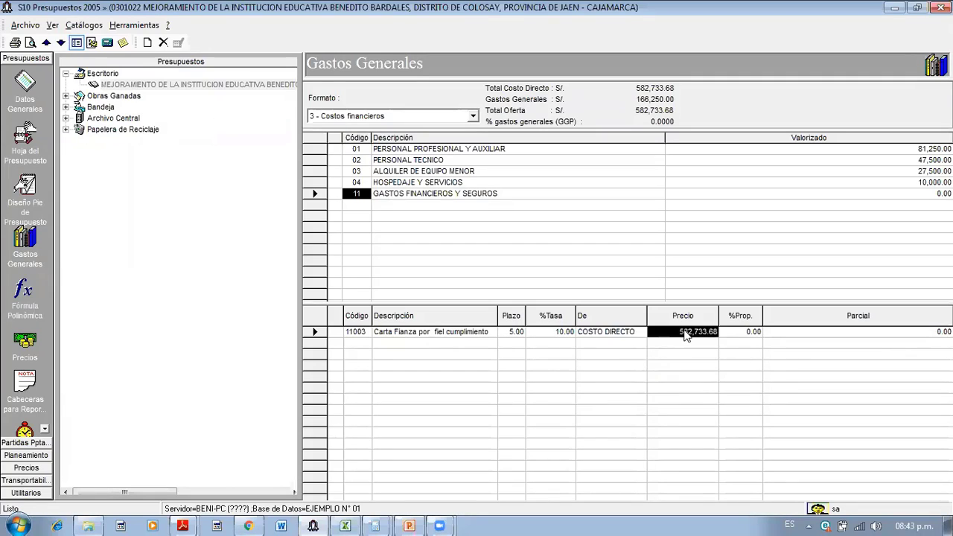
left_click(743, 318)
left_click(747, 335)
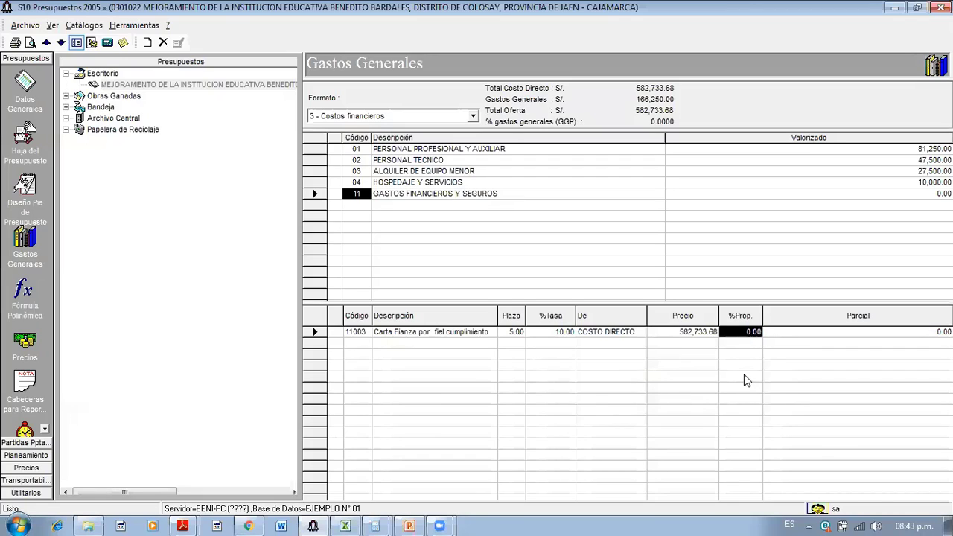
type("2")
key("Return")
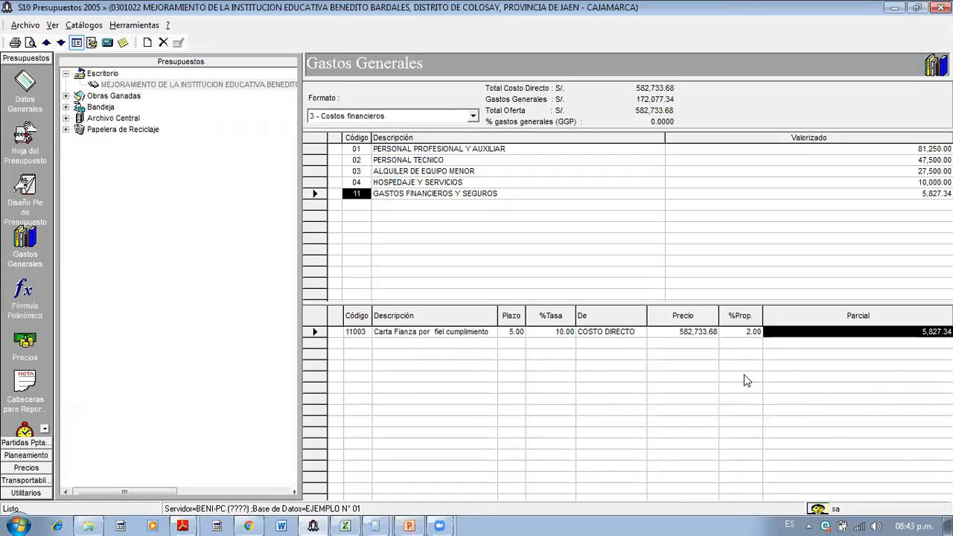
key("Left")
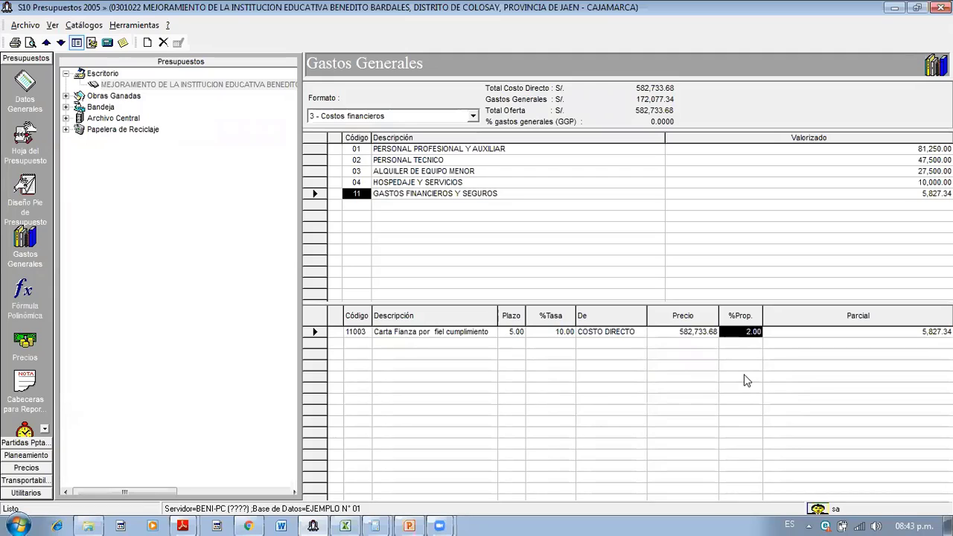
type("1.5")
key("Return")
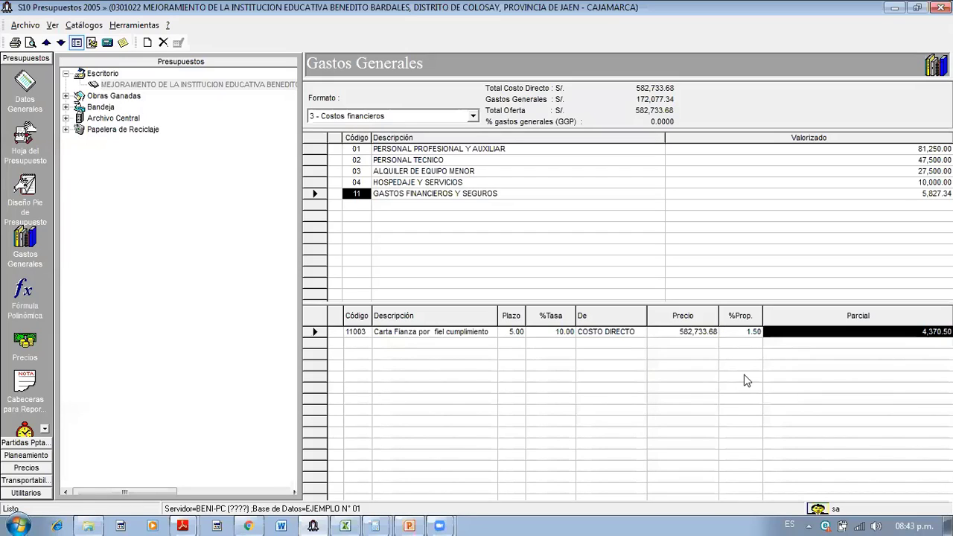
key("Left")
type("3")
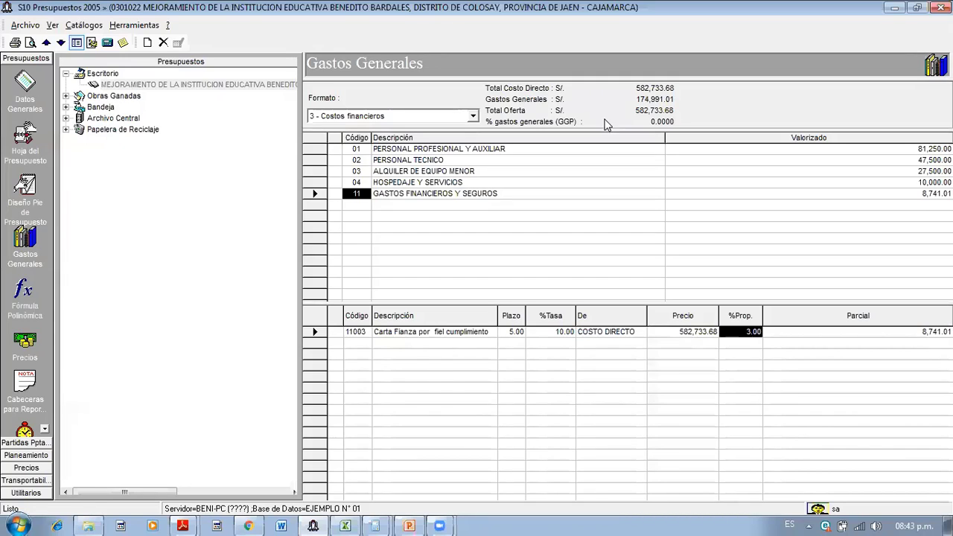
right_click(470, 225)
left_click(496, 232)
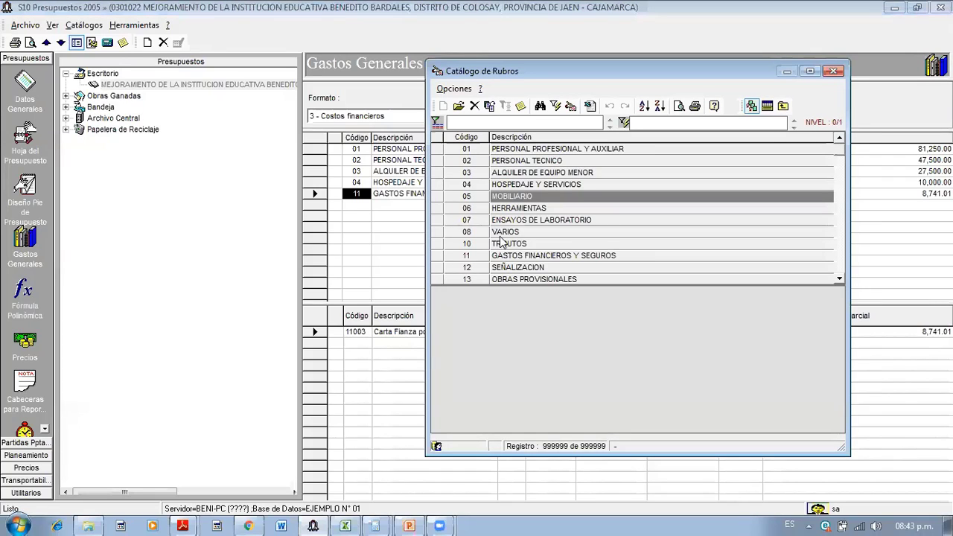
left_click(542, 234)
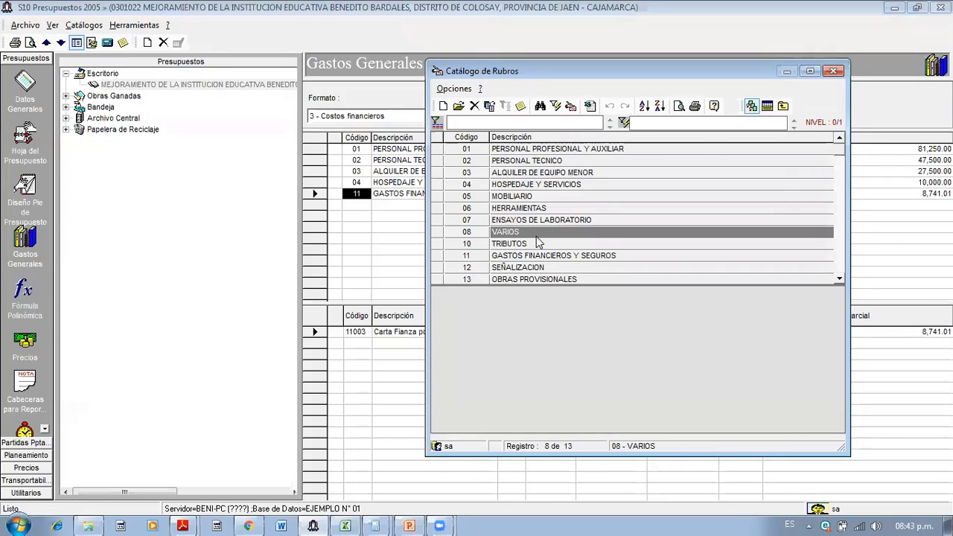
type("S")
key("BackSpace")
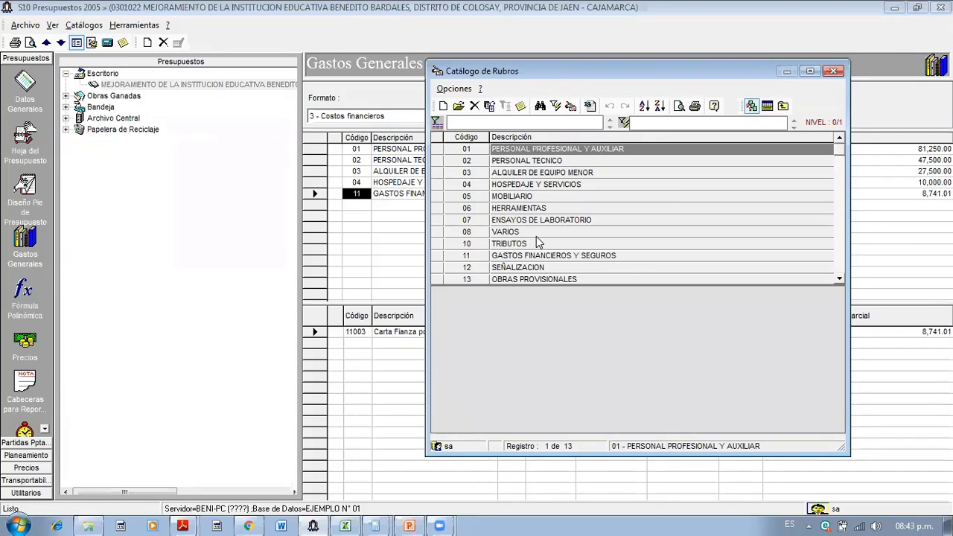
left_click(835, 71)
- Check the concepts available for GASTOS FINANCIEROS Y SEGUROS in the concept catalogue without adding any, and inspect the Carta Fianza's Parcial and %Prop
right_click(464, 348)
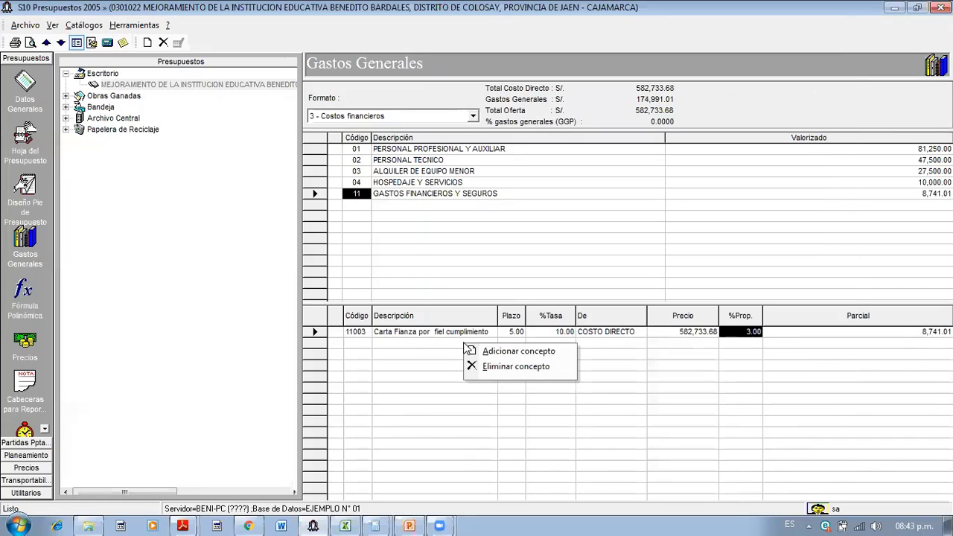
left_click(506, 353)
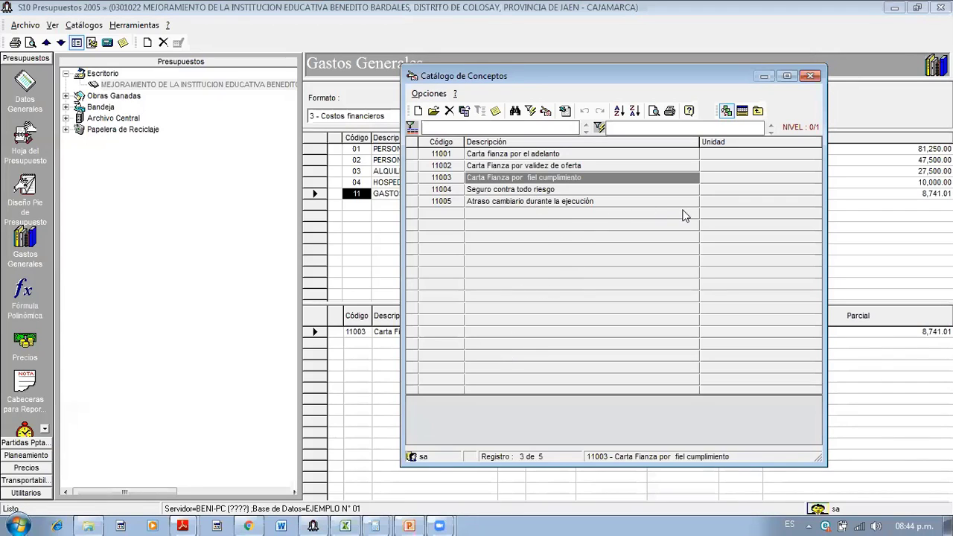
left_click(810, 77)
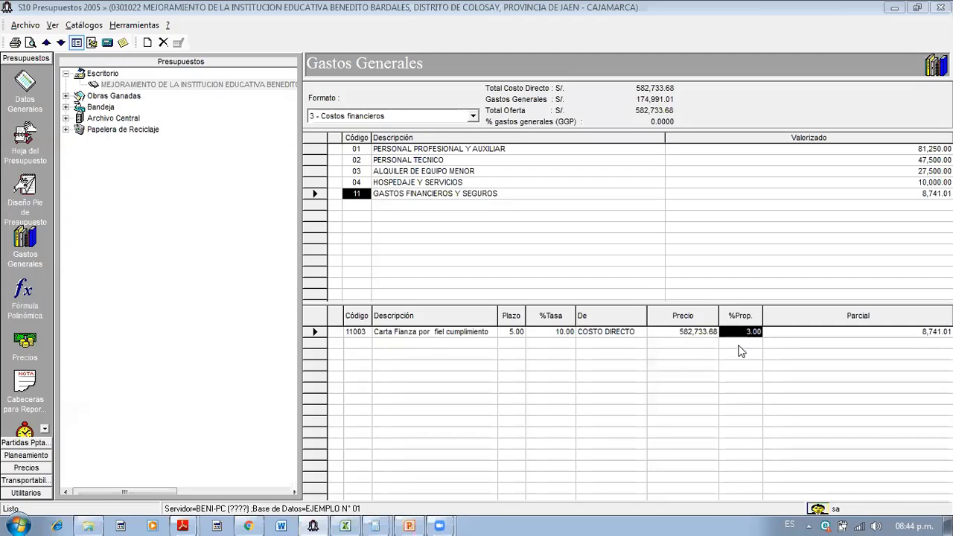
left_click(780, 336)
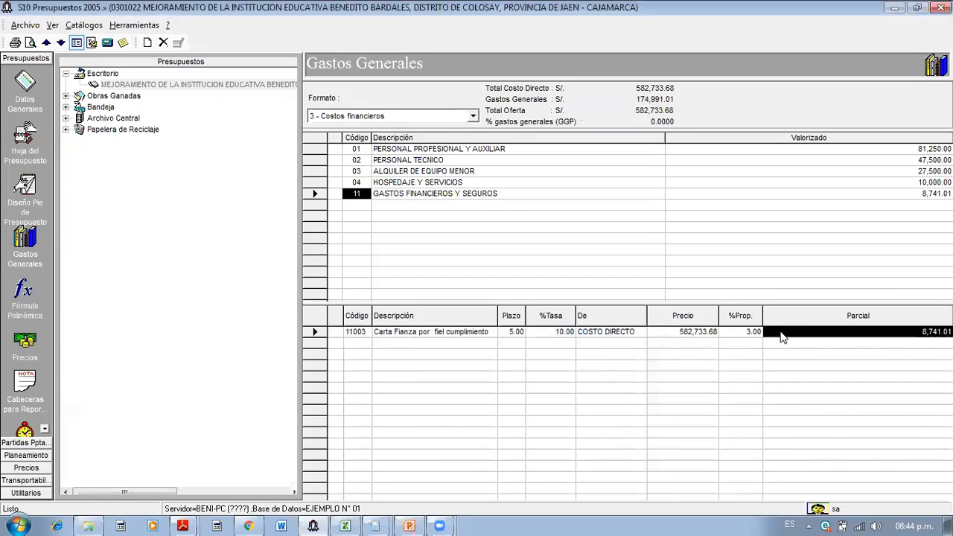
left_click(742, 337)
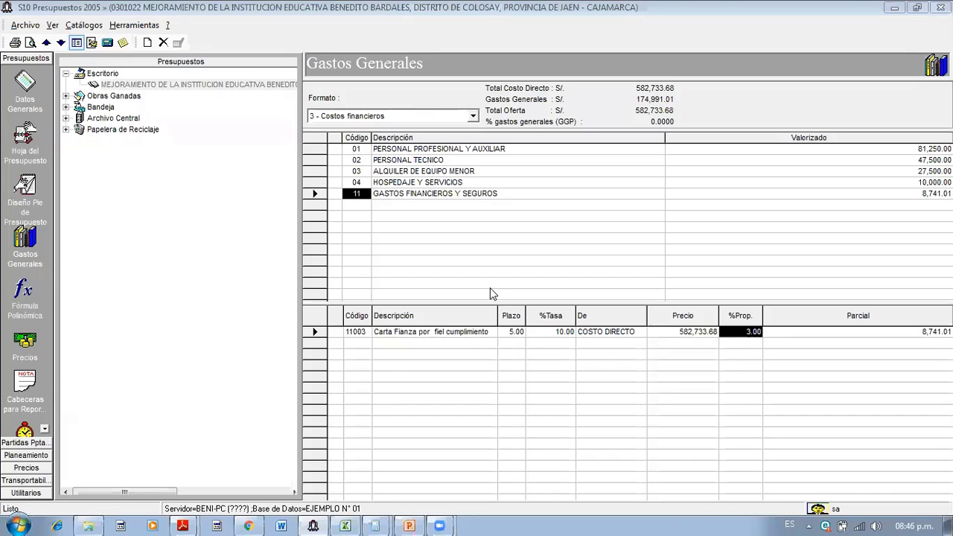
- Preview the Gastos Generales report with page numbering starting at 1 and enlarge it to 150%
left_click(430, 160)
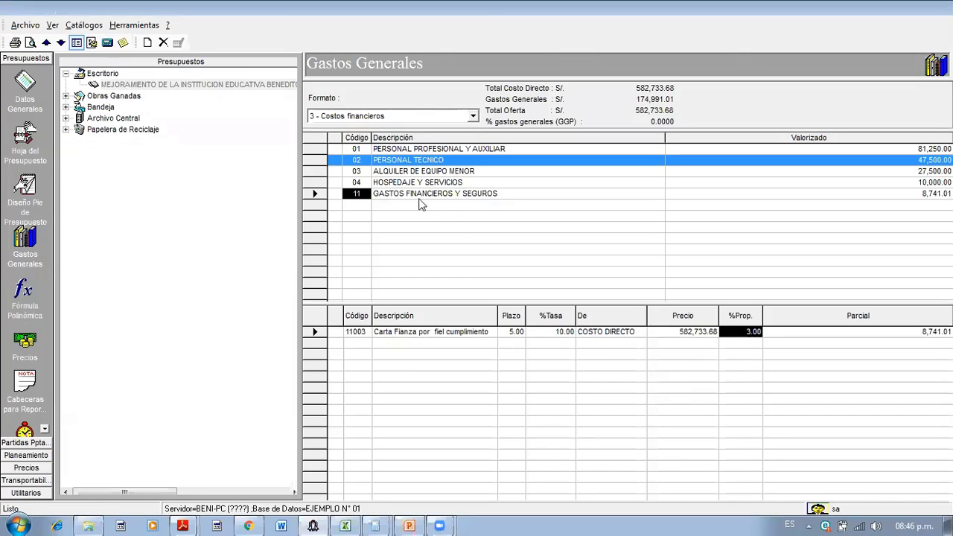
left_click(419, 195)
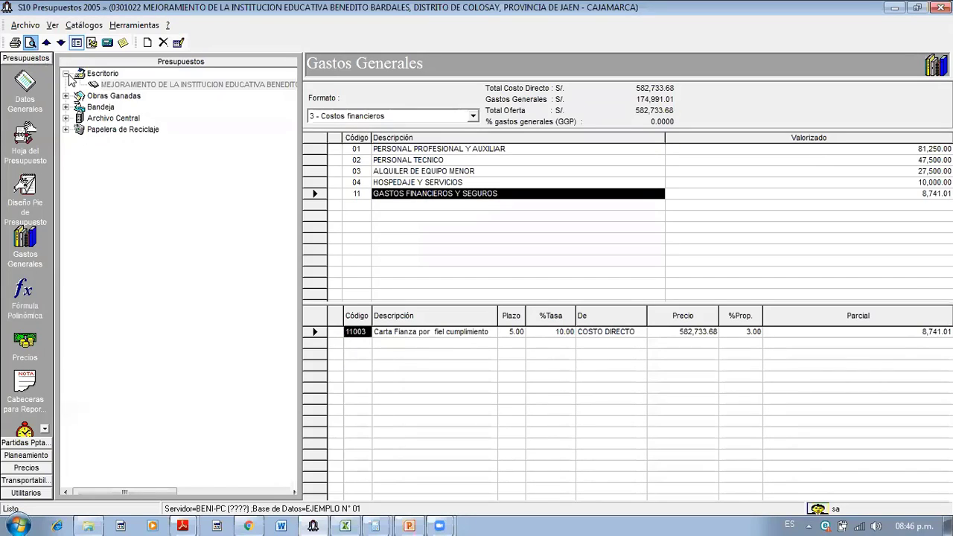
left_click(71, 74)
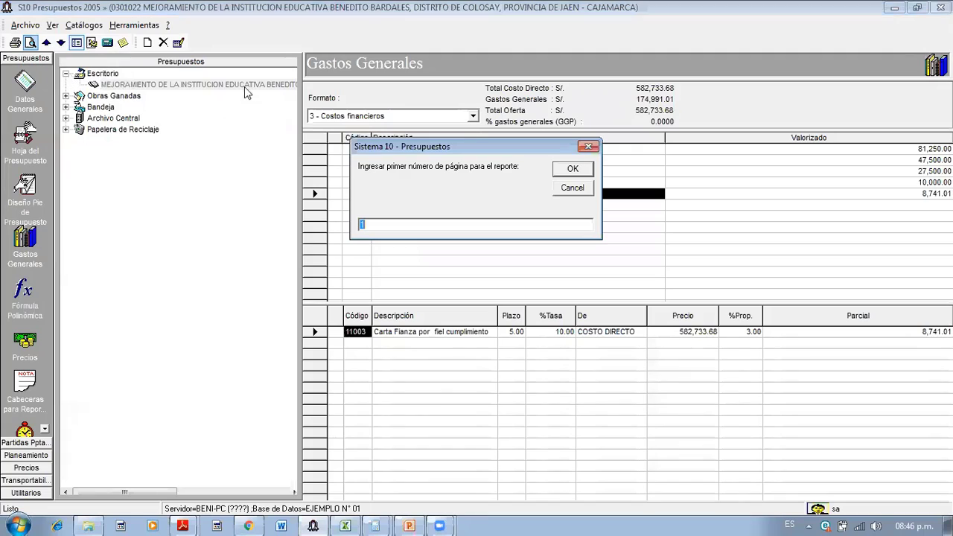
left_click(574, 171)
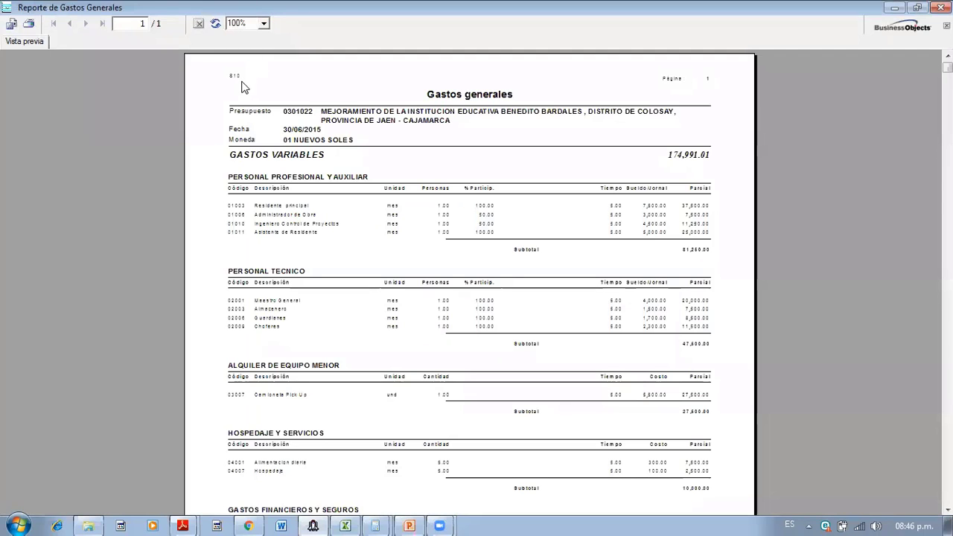
key("alt+Down")
key("Up")
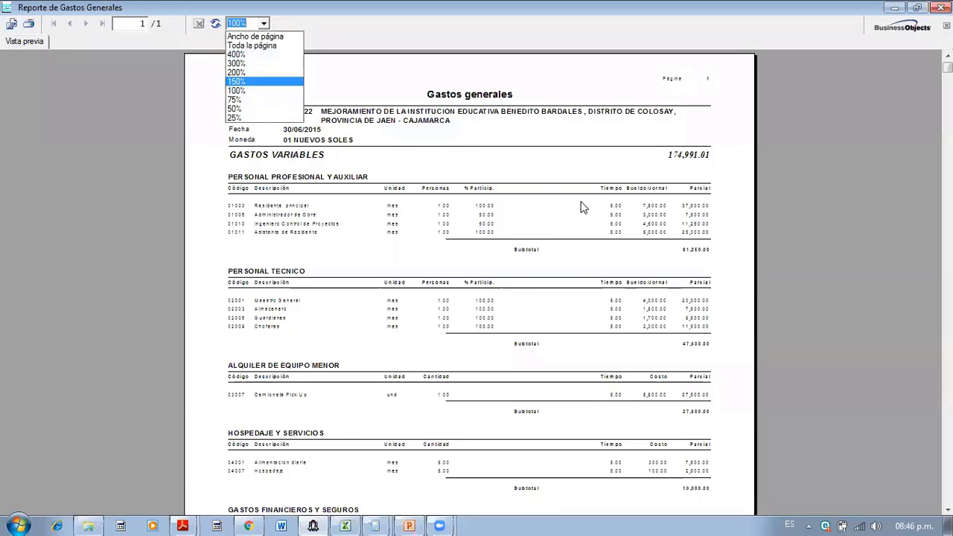
key("Return")
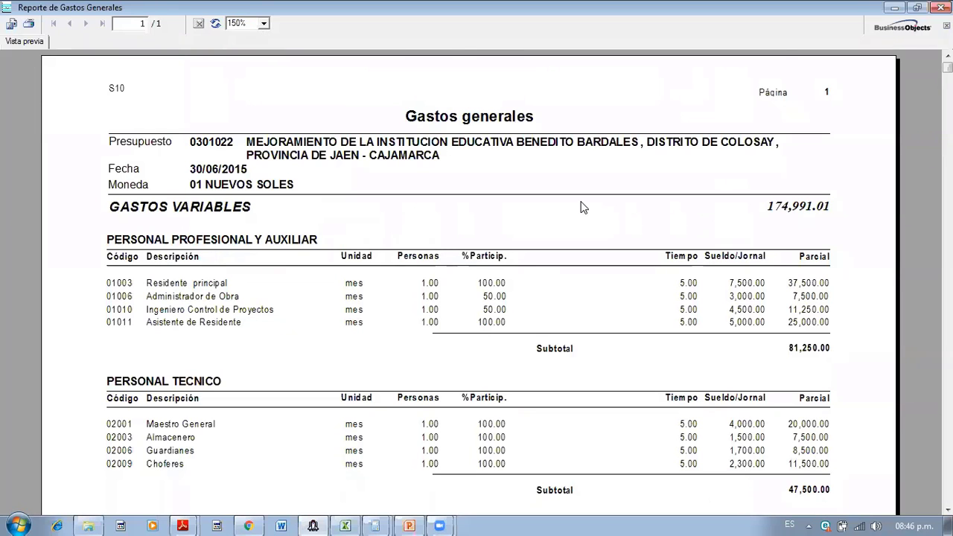
- Examine the subtotals of every expense group and the overall total in the Gastos Generales report, and close the preview
scroll(583, 207, "down", 8)
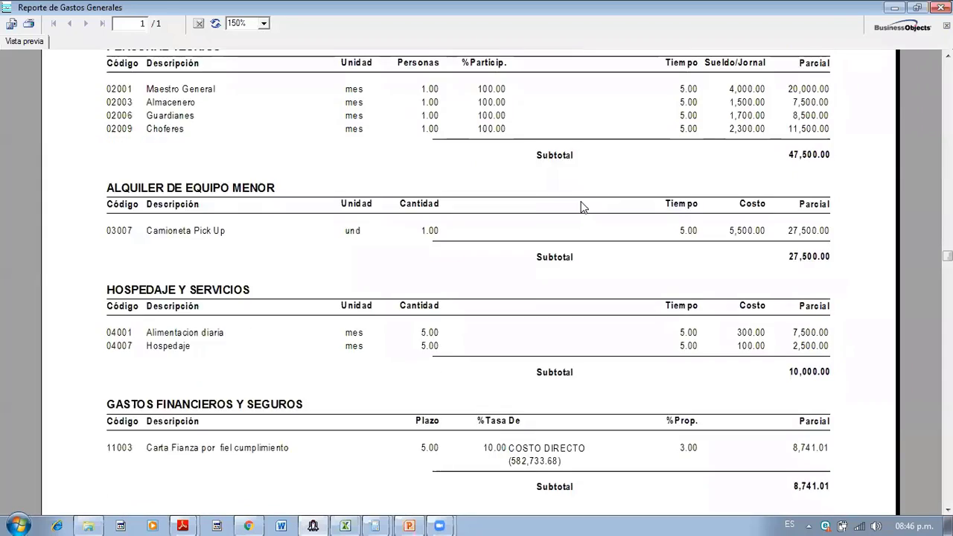
scroll(584, 208, "down", 6)
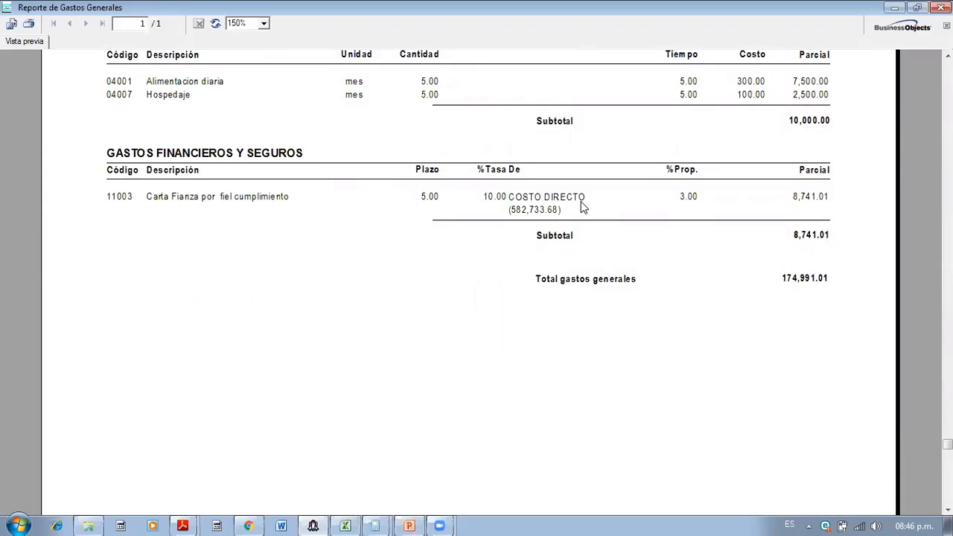
scroll(583, 207, "down", 2)
scroll(583, 208, "up", 15)
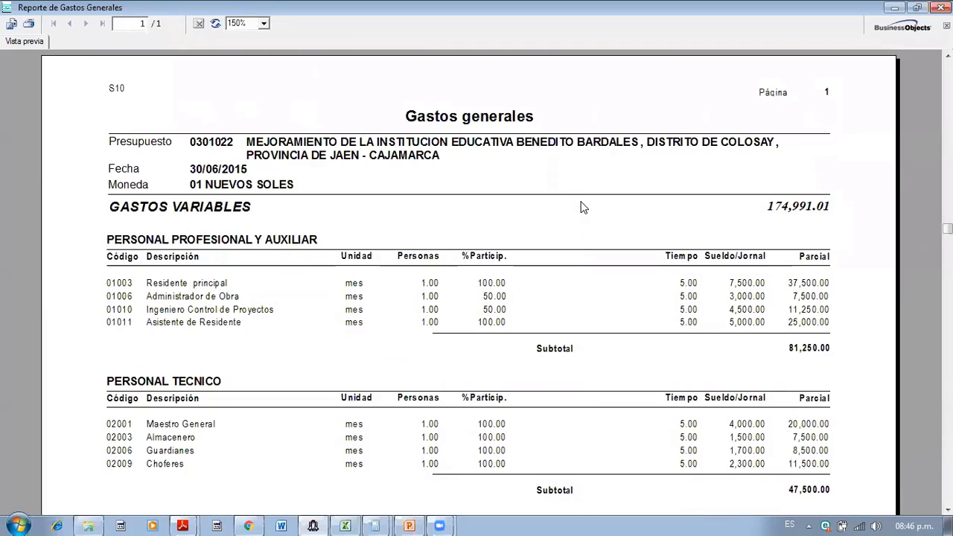
scroll(583, 208, "down", 6)
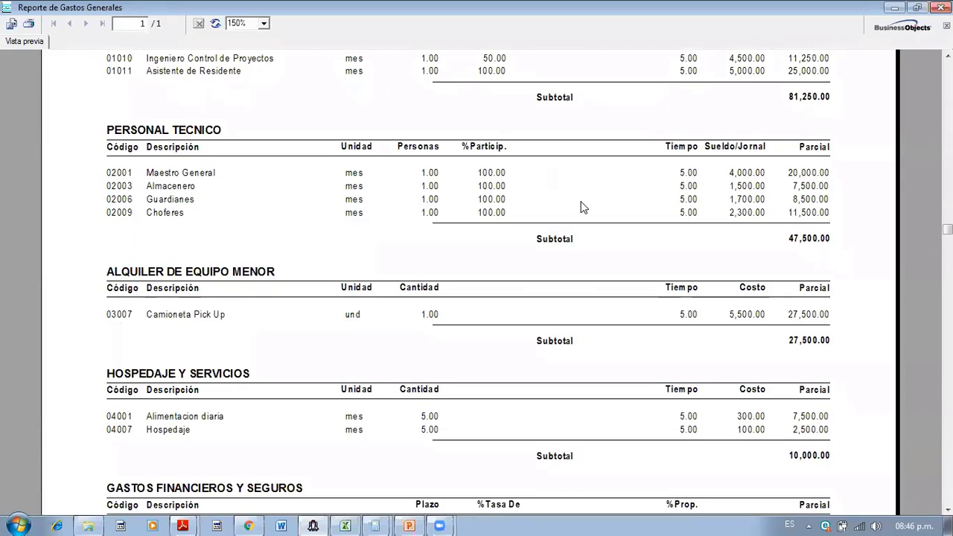
scroll(583, 208, "down", 3)
scroll(584, 208, "down", 5)
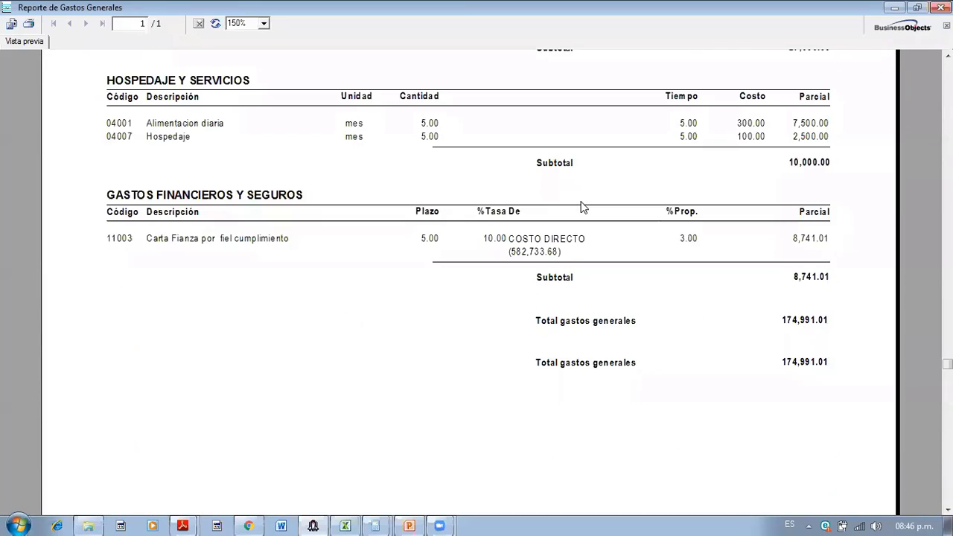
scroll(584, 208, "down", 2)
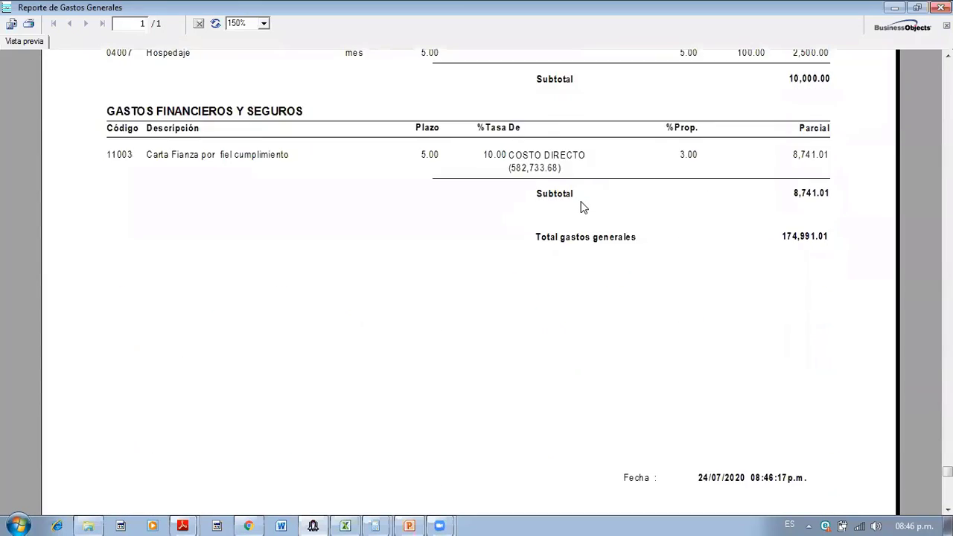
scroll(583, 207, "up", 4)
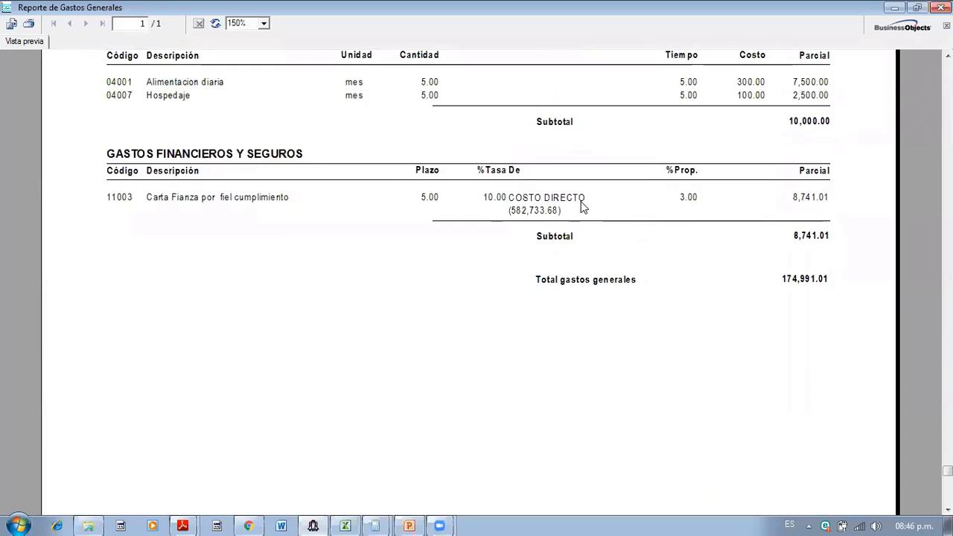
scroll(583, 208, "up", 9)
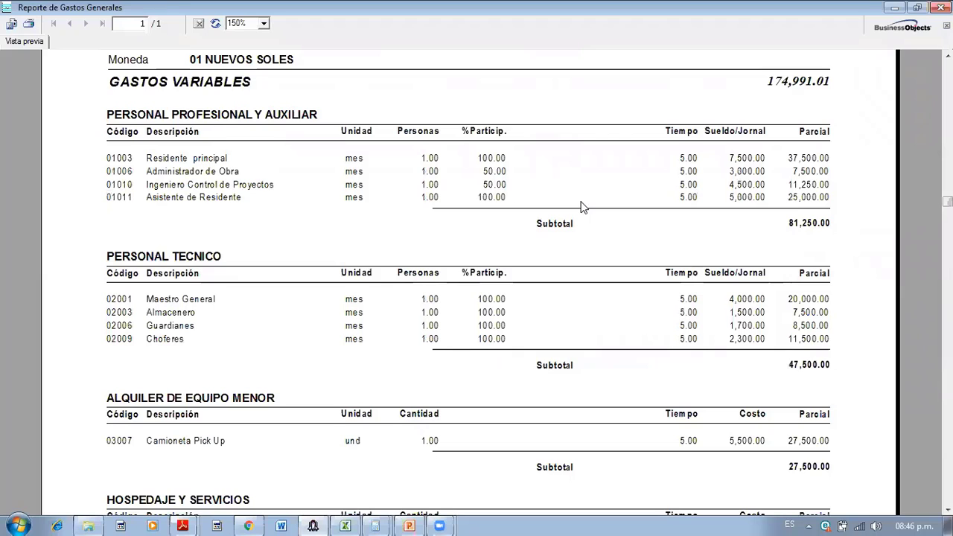
scroll(583, 208, "up", 3)
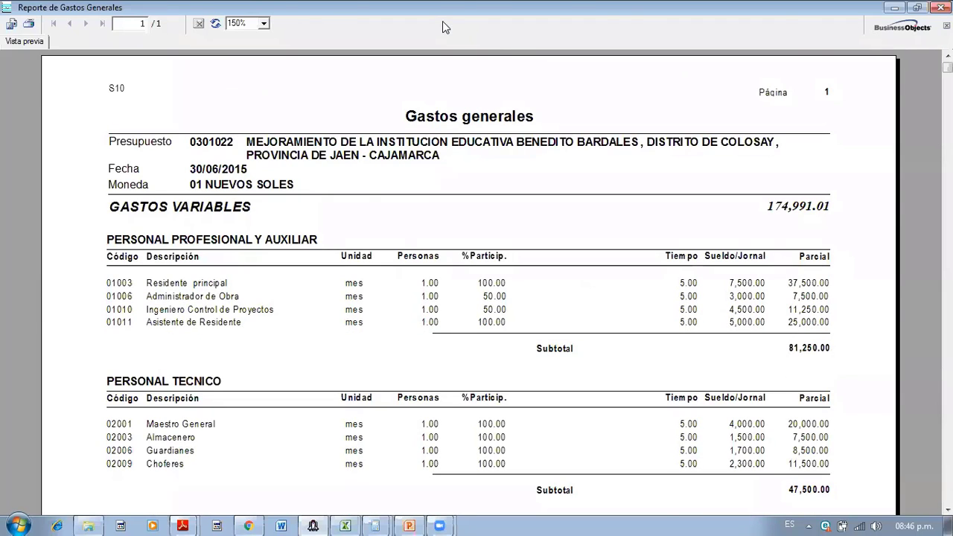
key("Escape")
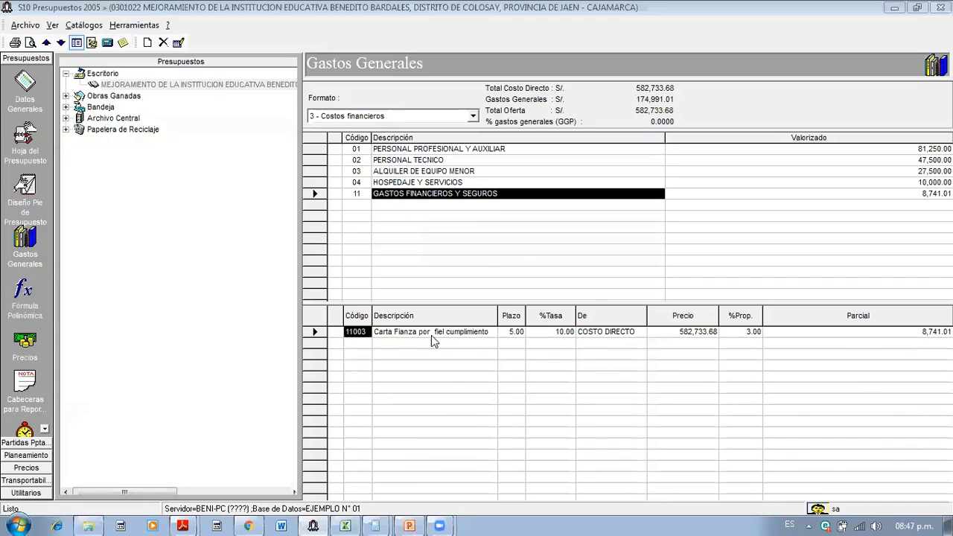
- Review the concepts entered under PERSONAL PROFESIONAL Y AUXILIAR and PERSONAL TECNICO
left_click(434, 150)
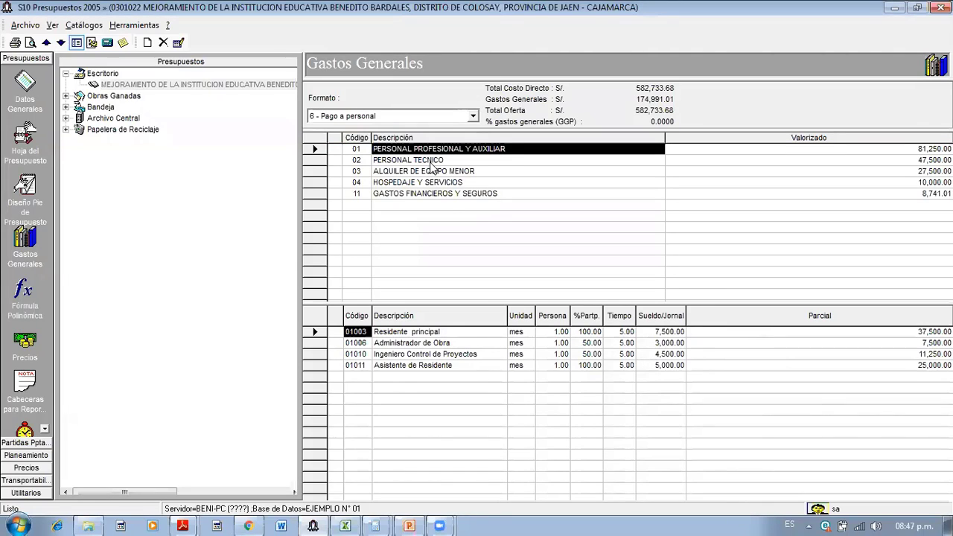
left_click(430, 161)
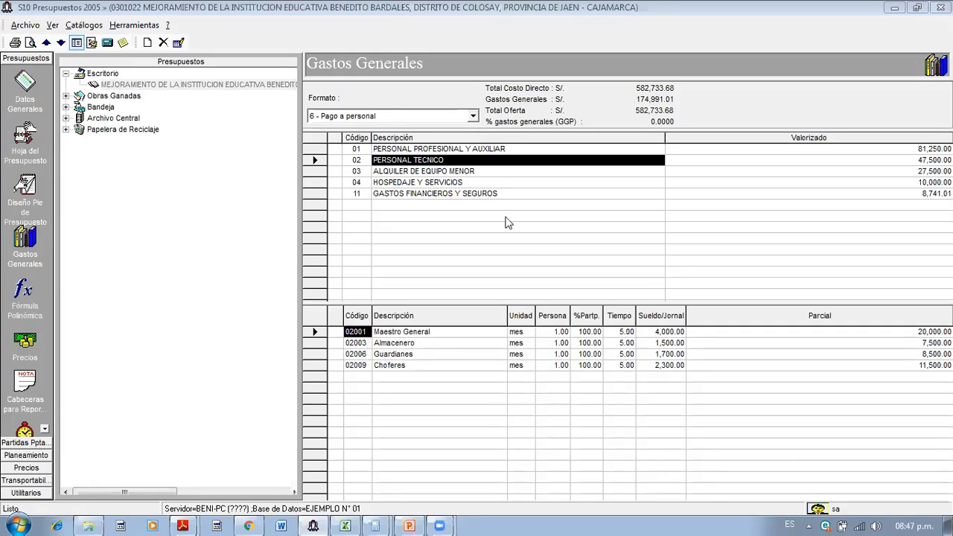
left_click(481, 150)
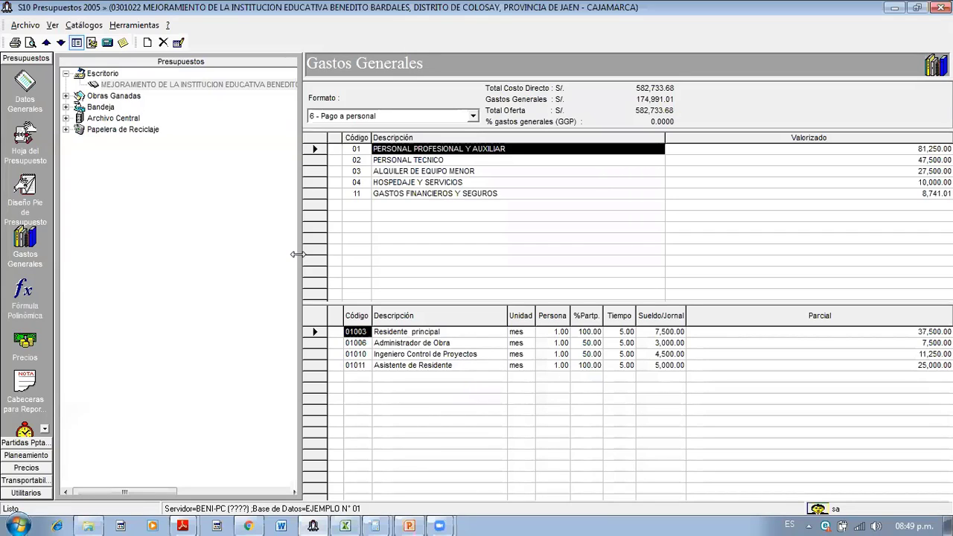
left_click_drag(296, 254, 299, 255)
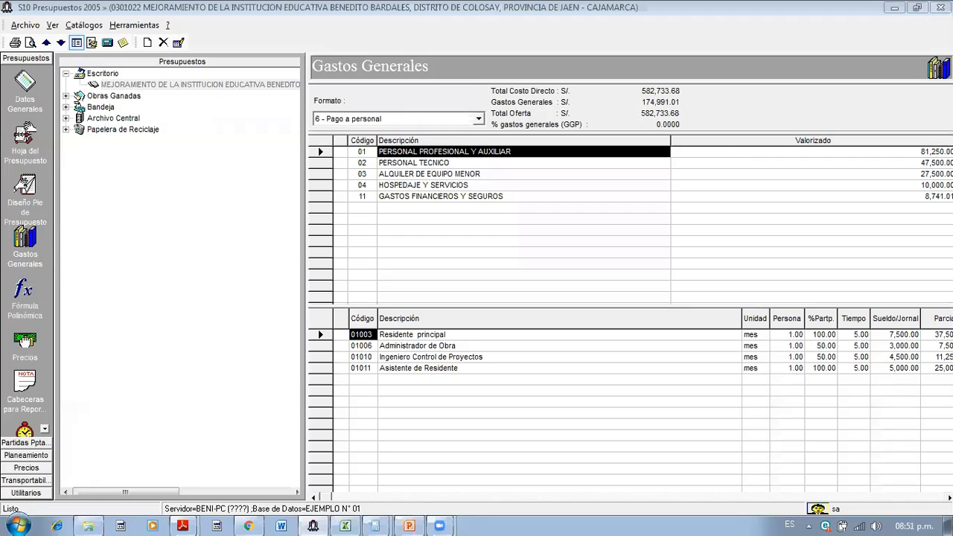
- Load the budget's resource prices and preview their Listado por tipo report from page 1, maximized and enlarged to 150%
left_click(24, 341)
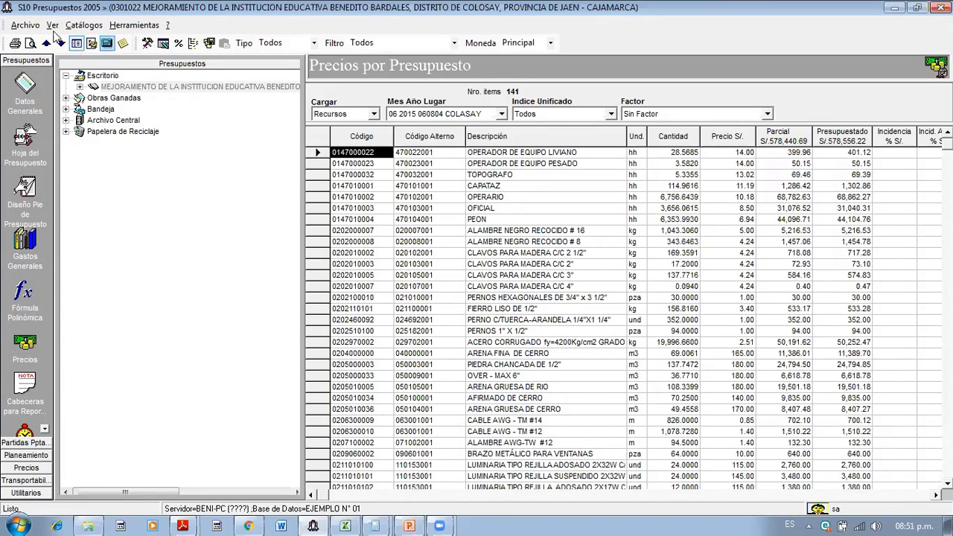
left_click(31, 47)
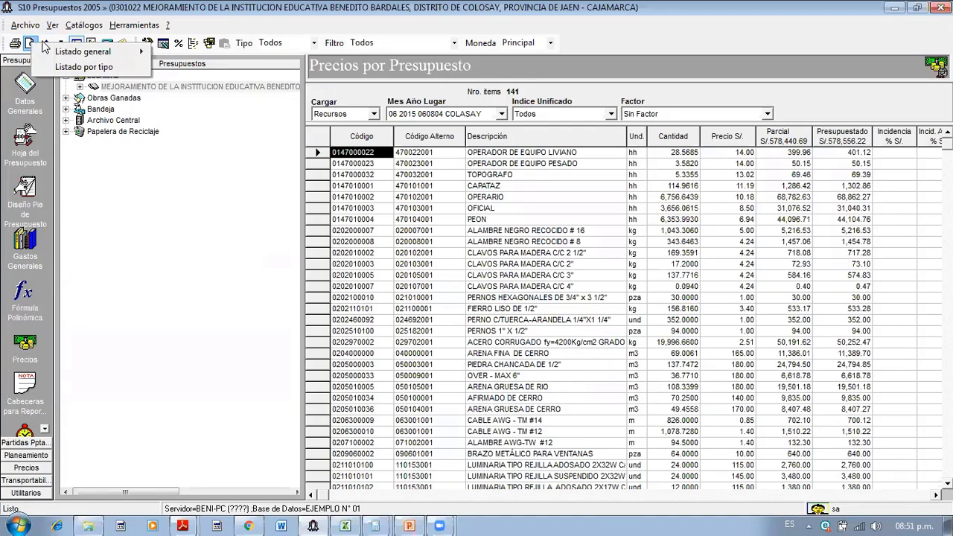
left_click(106, 68)
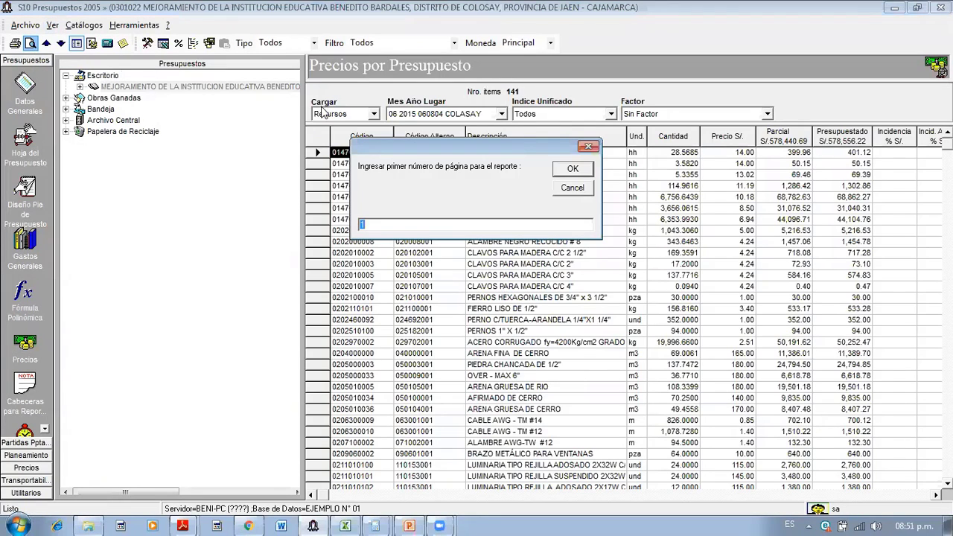
left_click(572, 170)
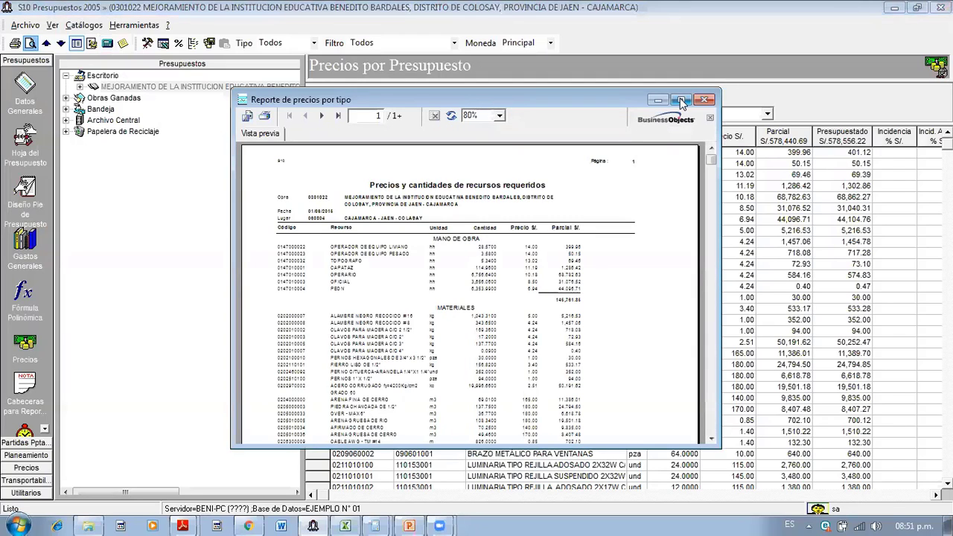
left_click(681, 101)
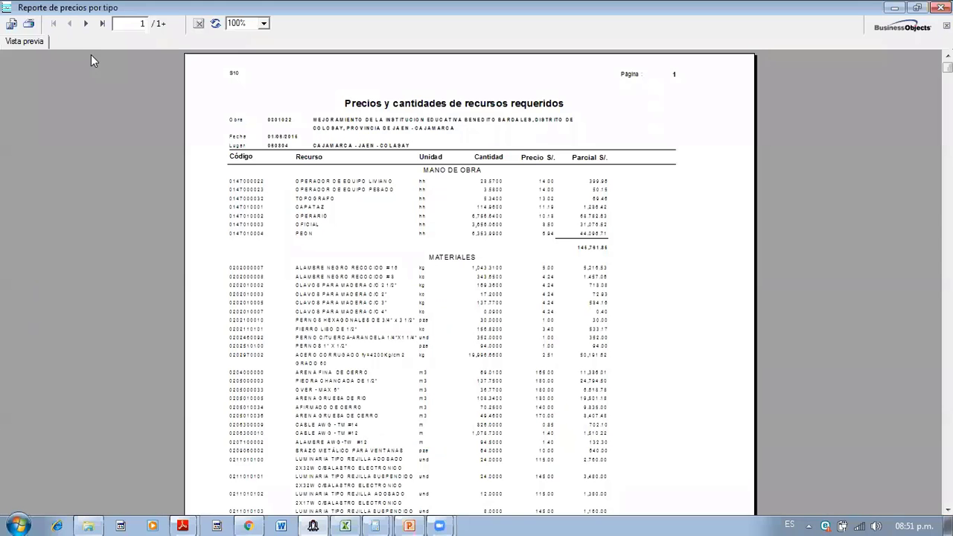
left_click(264, 24)
left_click(247, 80)
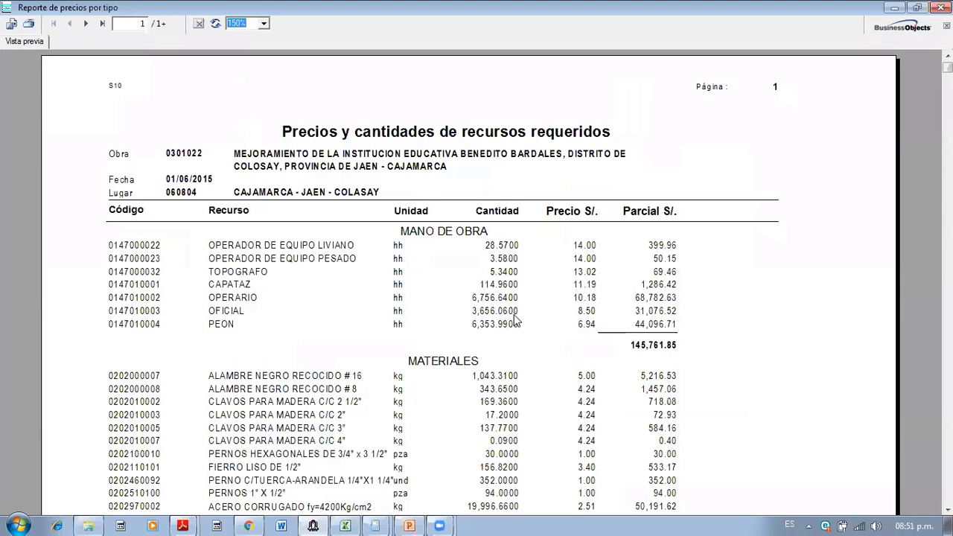
- Examine the Cantidad and Precio values of the MANO DE OBRA resources in the price report
left_click(513, 325)
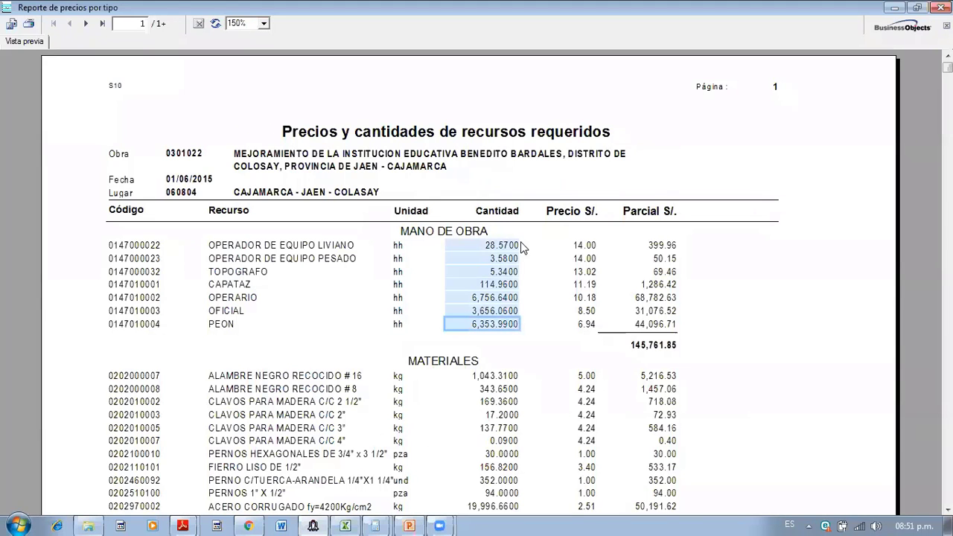
left_click(548, 246)
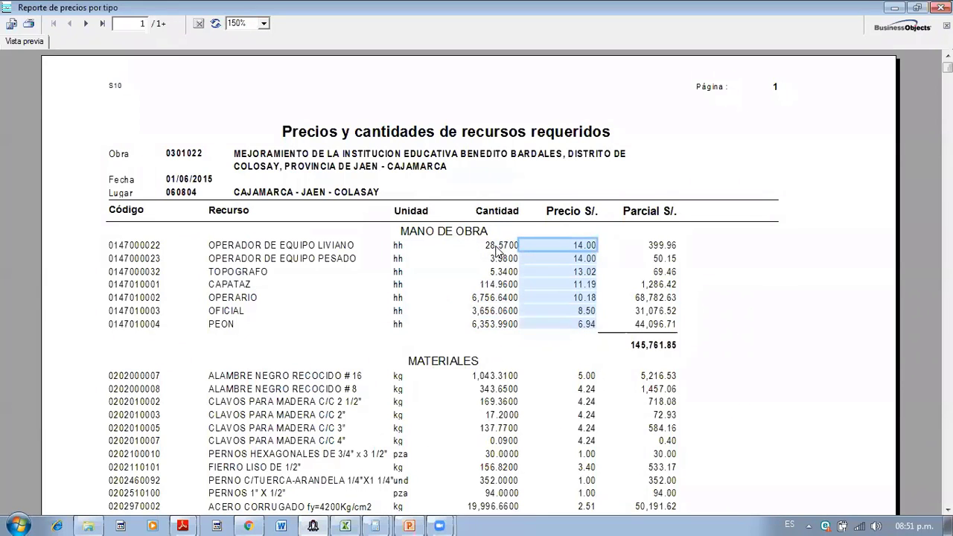
left_click(495, 249)
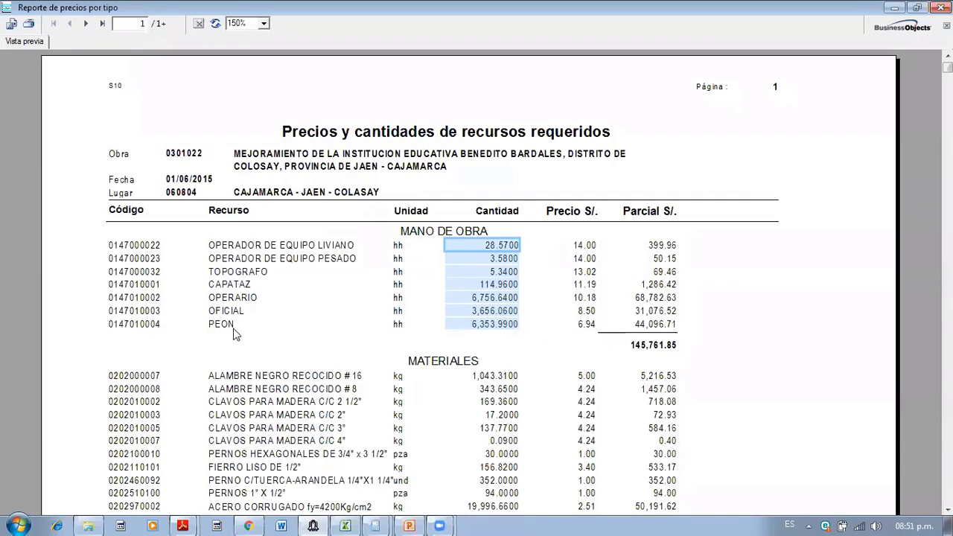
left_click(491, 312)
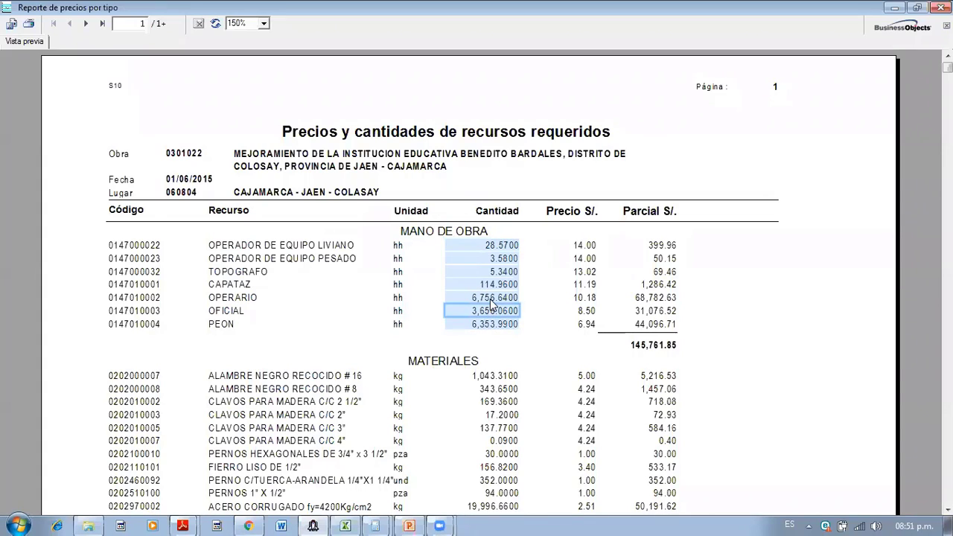
- Check the OPERARIO and PEON quantities in the price report, close the preview, and return to the budget's Gastos Generales
left_click(491, 300)
scroll(492, 304, "down", 2)
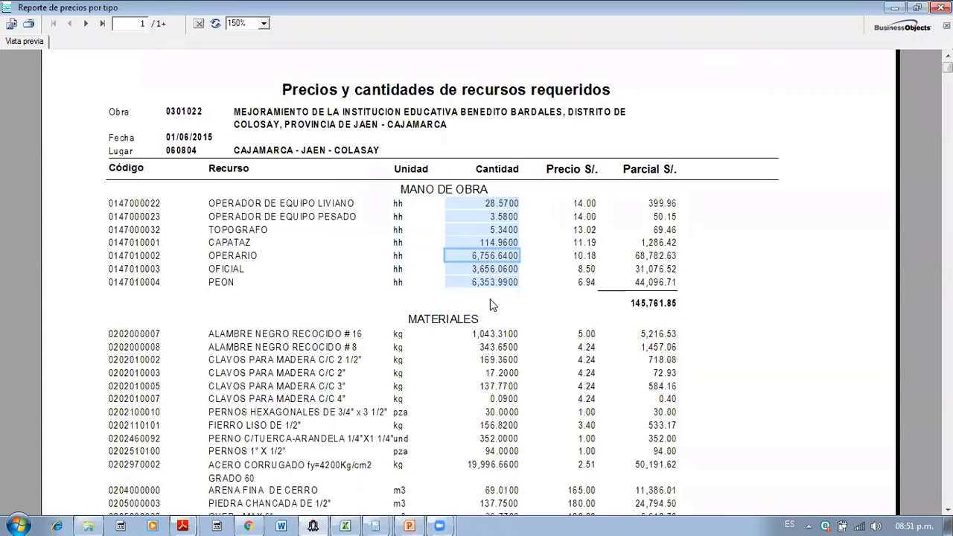
left_click(485, 242)
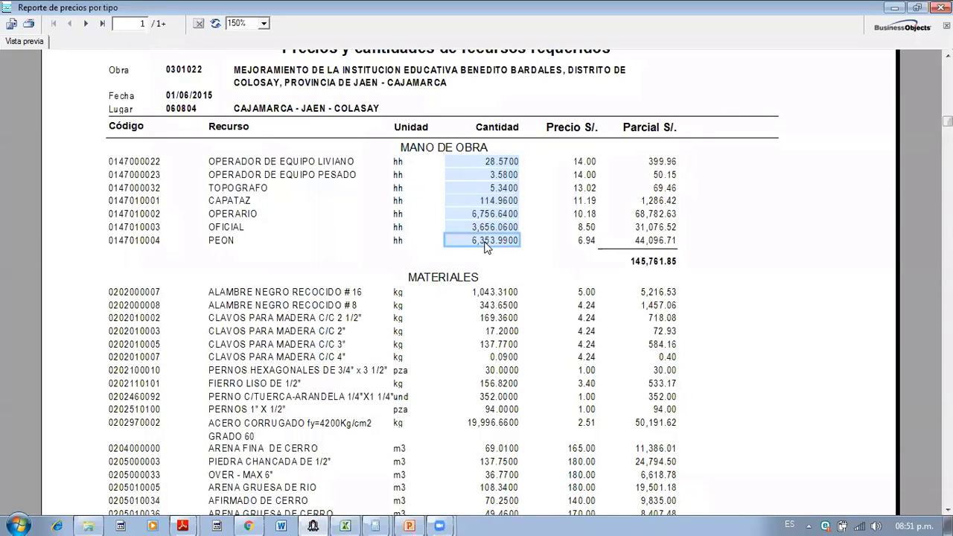
scroll(485, 244, "up", 2)
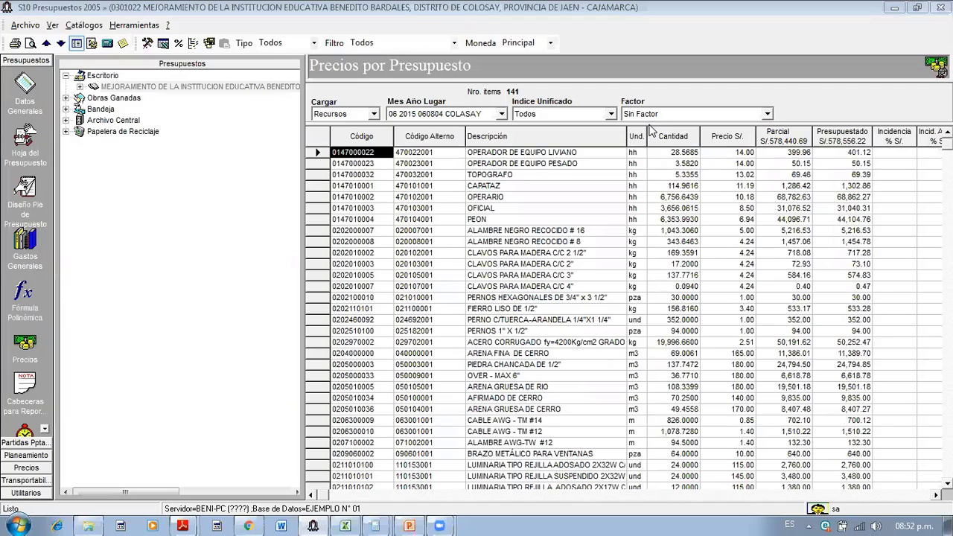
left_click(504, 210)
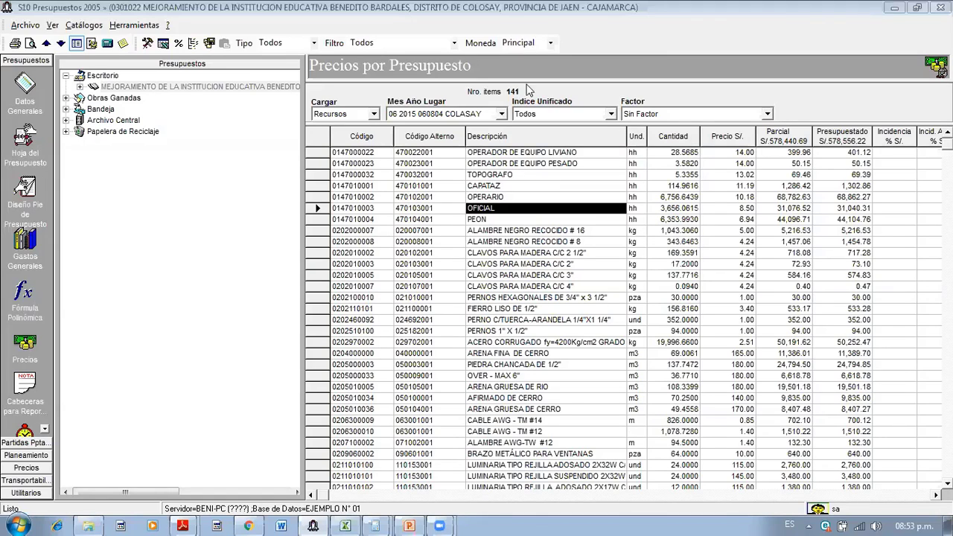
left_click(24, 240)
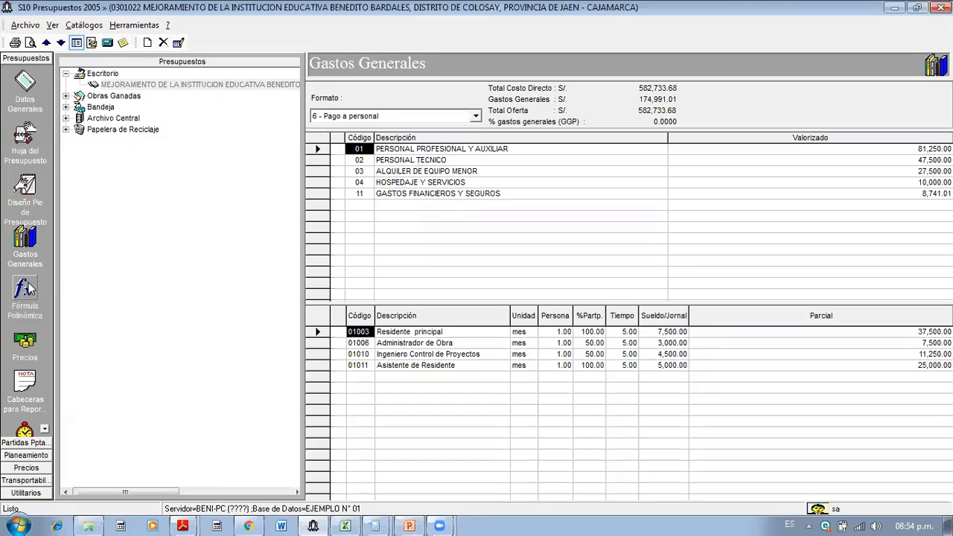
- Load the budget's resource prices again and preview the price report by type from page 1, maximized and enlarged to 150%
left_click(23, 334)
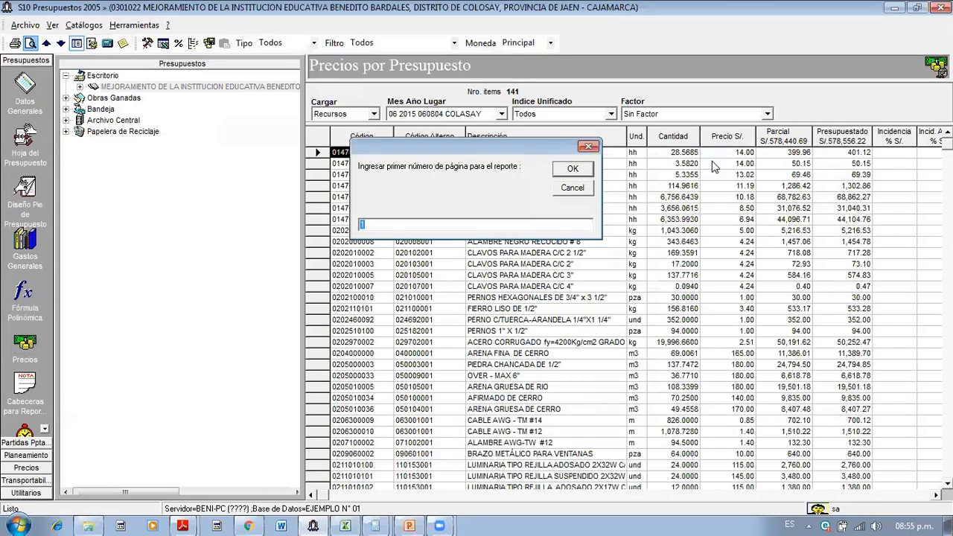
key("Return")
scroll(675, 119, "down", 5)
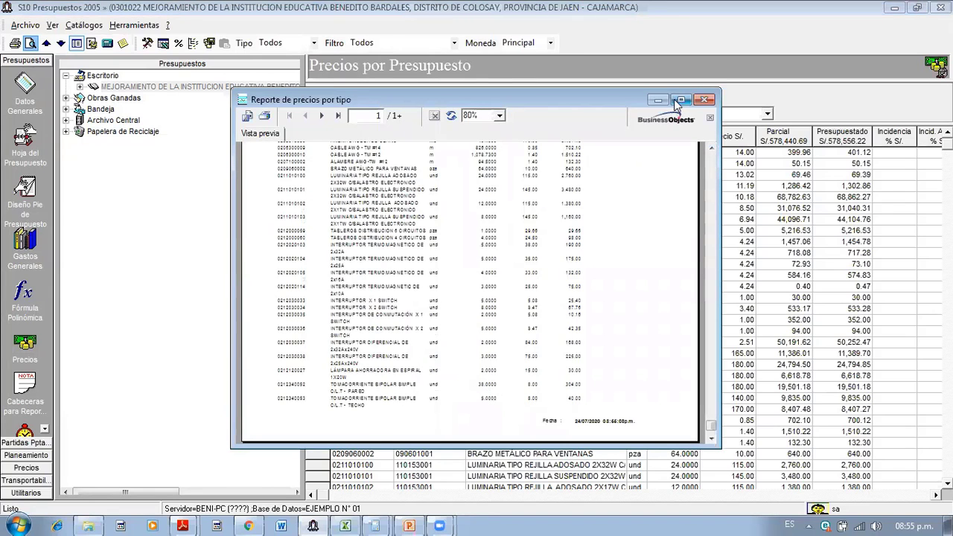
left_click(677, 99)
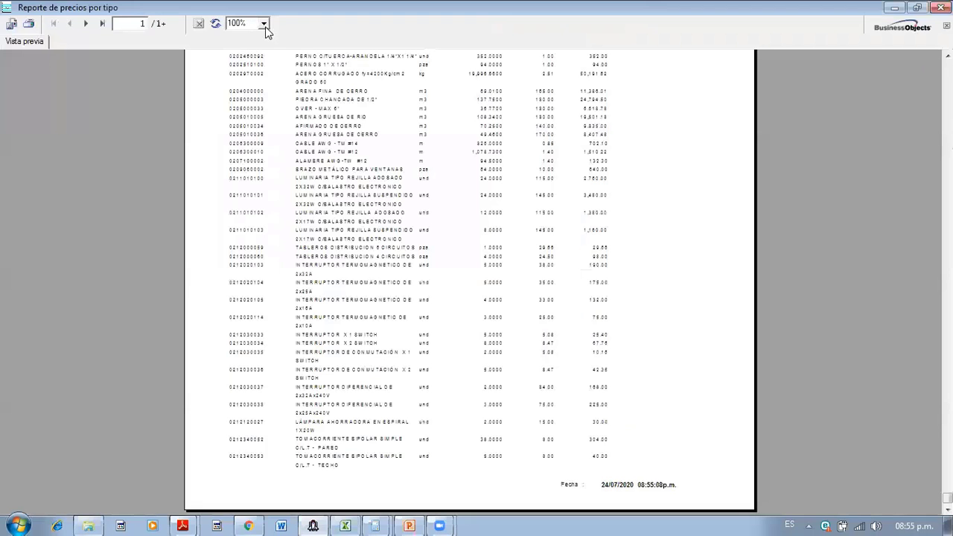
left_click(263, 24)
left_click(246, 82)
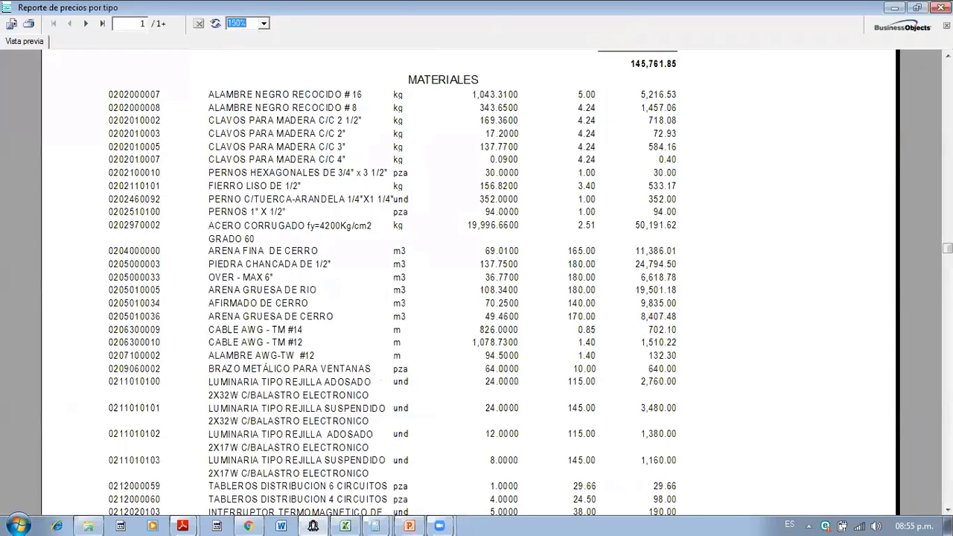
left_click(298, 107)
- Examine the EQUIPOS resources and the grand total on the report's last page, and close the preview
left_click(102, 23)
left_click_drag(947, 248, 947, 249)
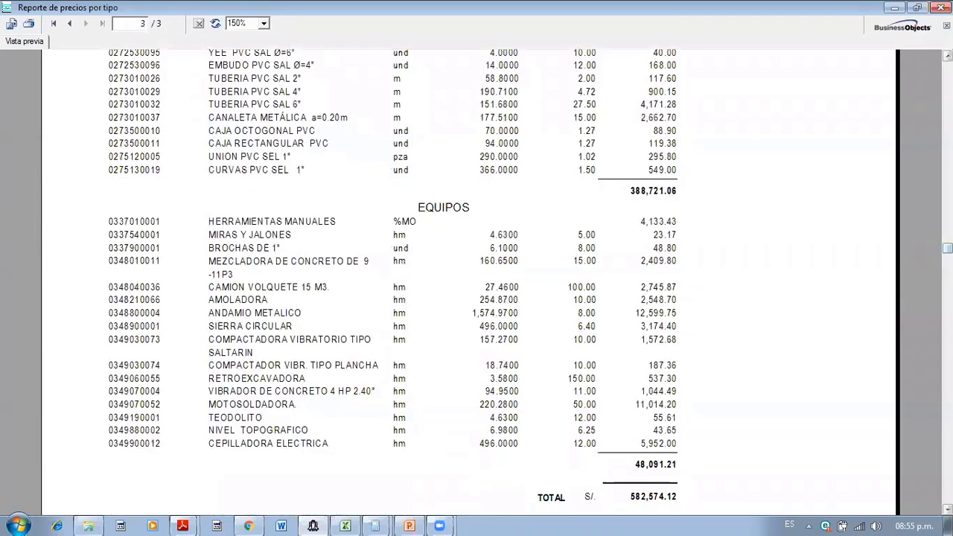
scroll(728, 300, "down", 4)
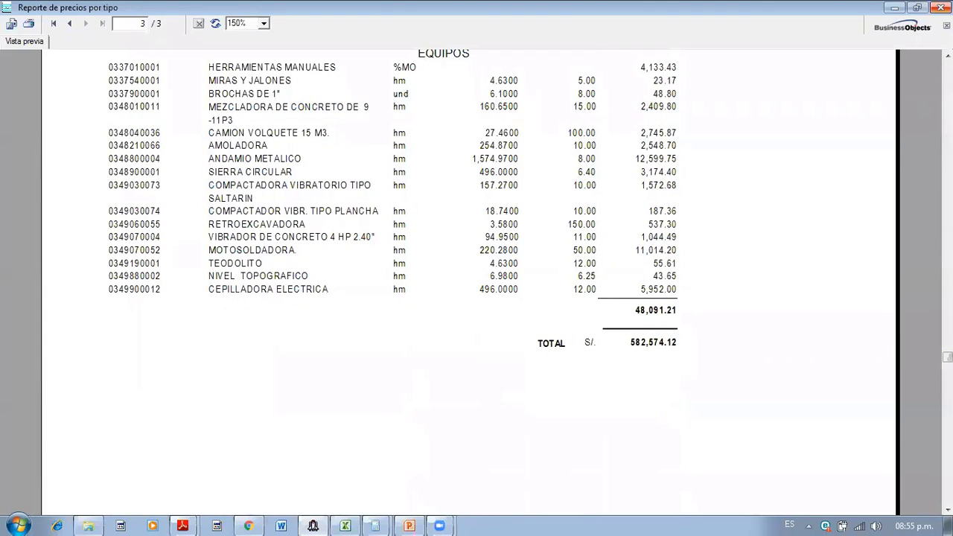
left_click(941, 6)
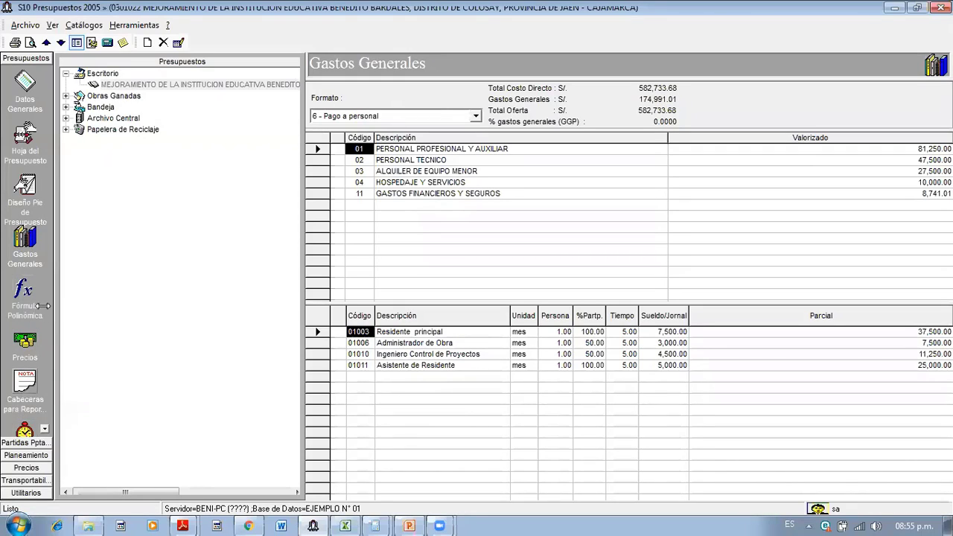
- Preview the resource price report once more at 150% and bring up the TOTAL on page 3
left_click(26, 350)
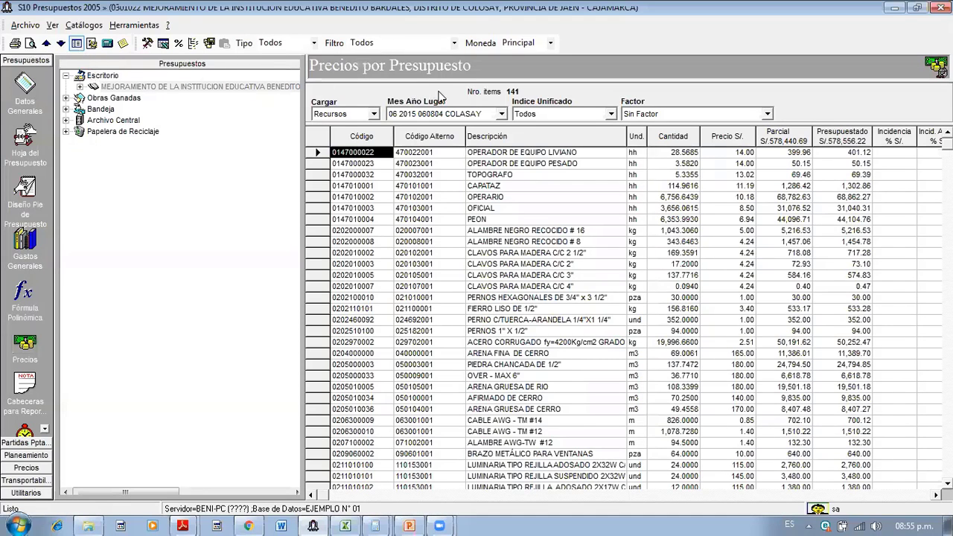
left_click(571, 167)
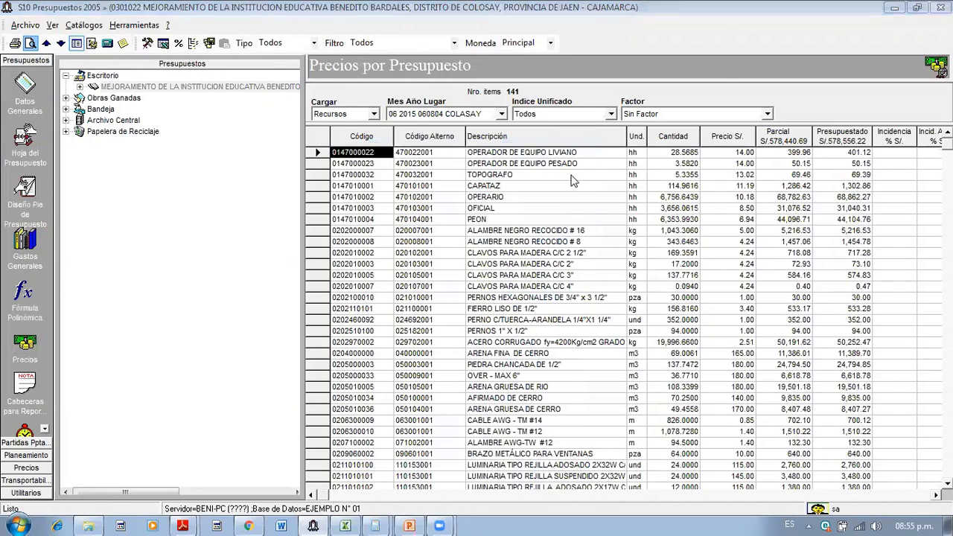
left_click(681, 100)
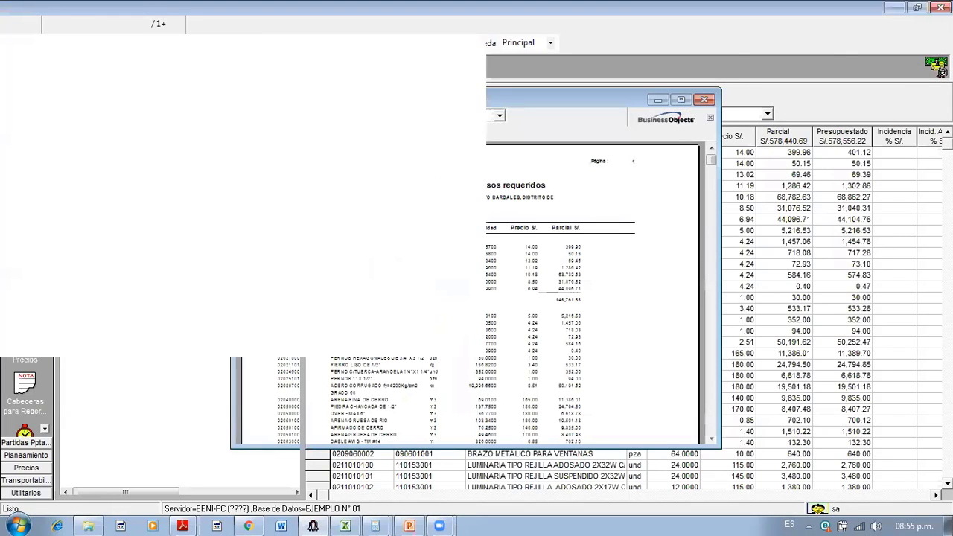
scroll(261, 44, "down", 10)
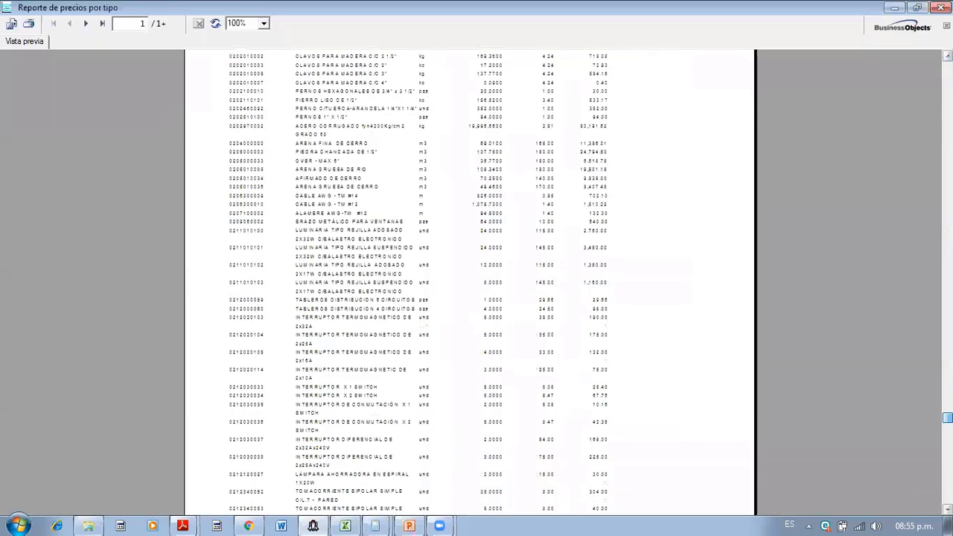
left_click(264, 23)
left_click(251, 86)
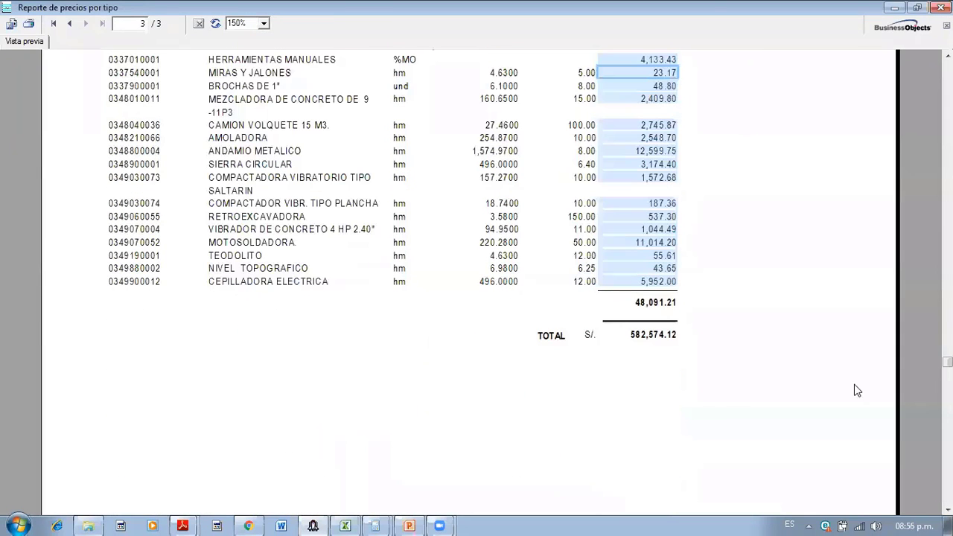
left_click(697, 408)
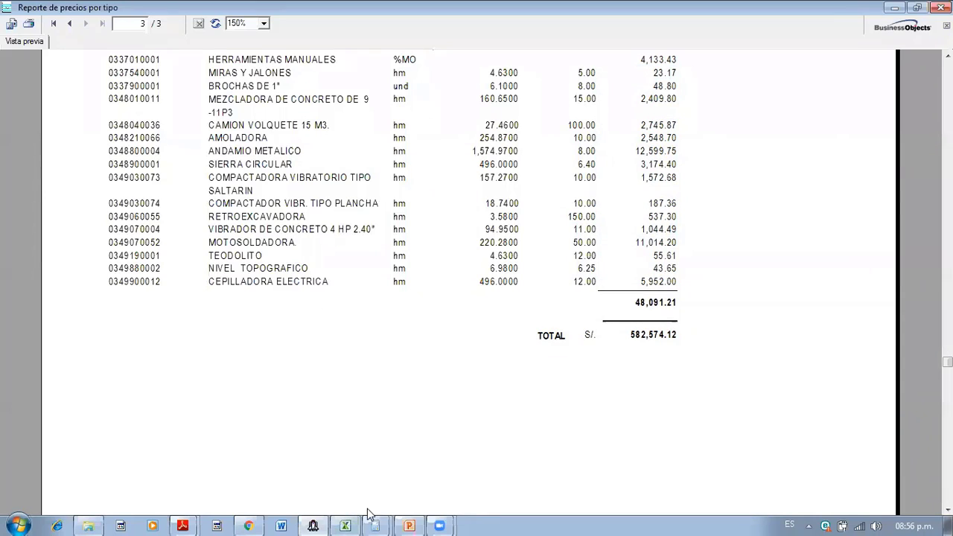
- Switch to the Ejemplo Gastos Generales workbook in Excel and paste the captured price report image at cell S11 of GG 1 Gast. Pers
left_click(346, 526)
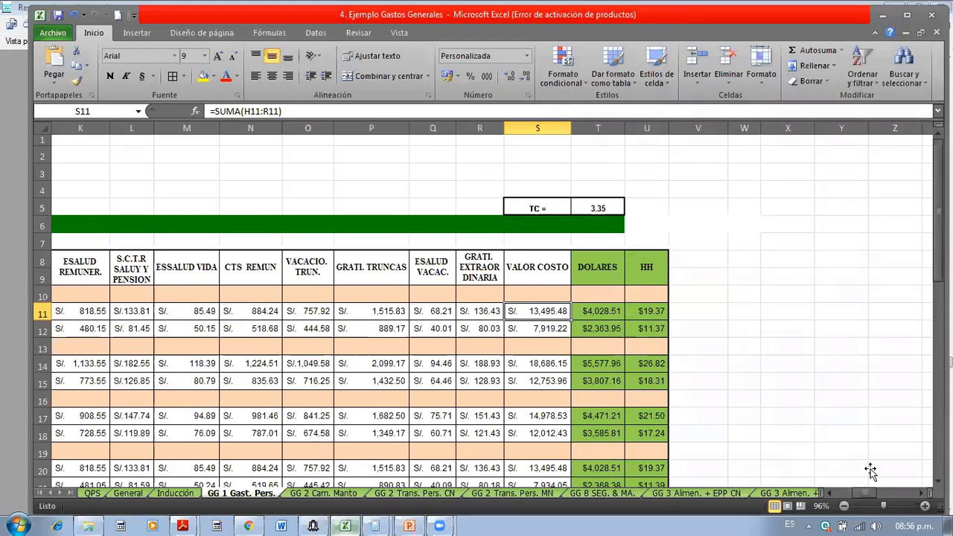
key("ctrl+v")
left_click(909, 493)
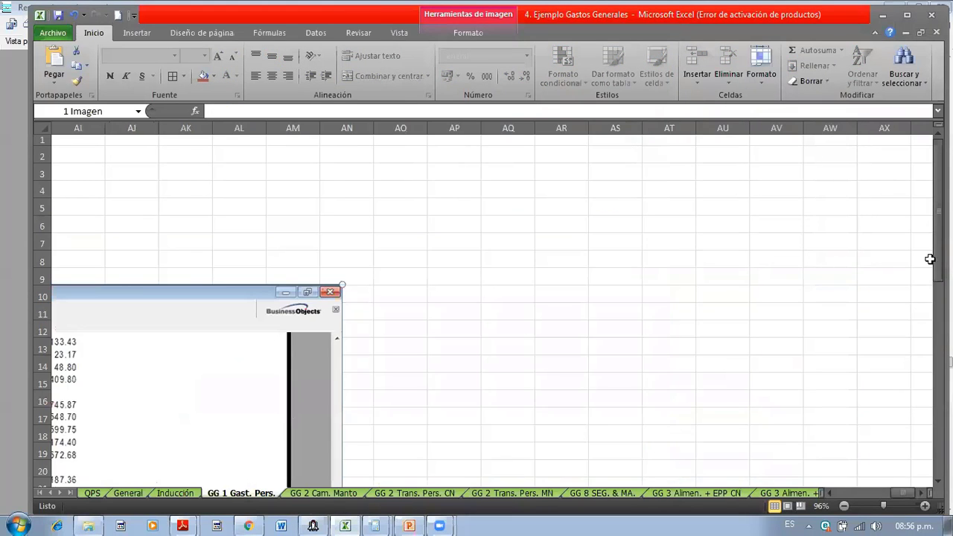
left_click_drag(938, 257, 939, 439)
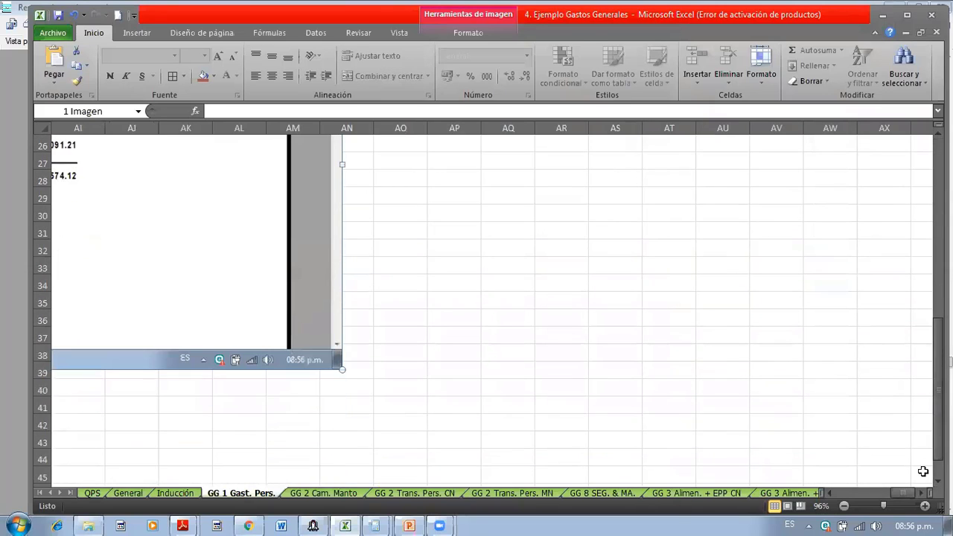
mouse_move(873, 495)
left_mouse_down()
mouse_move(849, 495)
mouse_move(867, 495)
left_mouse_up()
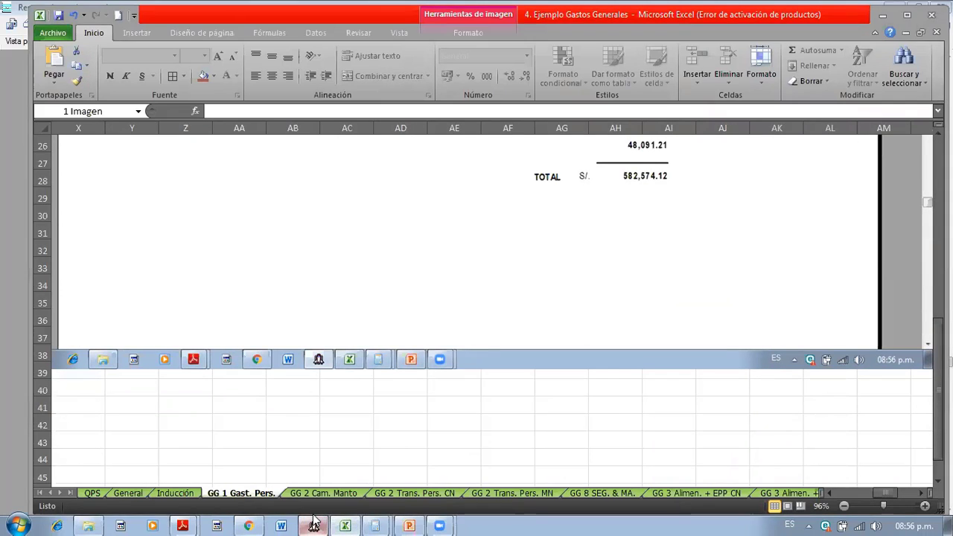
- Switch back to S10, close the price report preview, and show the Total Costo Directo in Gastos Generales
left_click(375, 525)
left_click(941, 7)
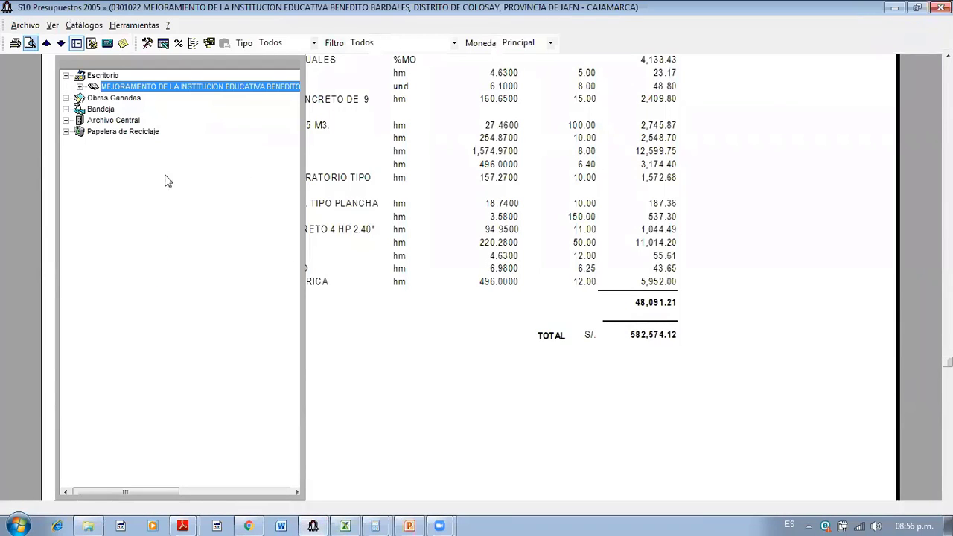
left_click(29, 243)
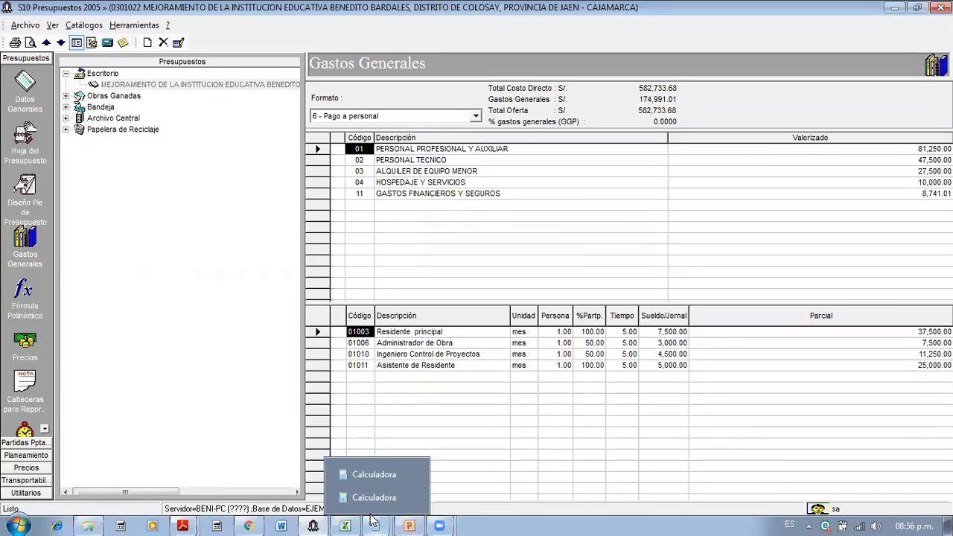
- Switch to Excel and calculate 733.68 minus 574.12 in cell AH41, beneath the pasted report image
left_click(345, 525)
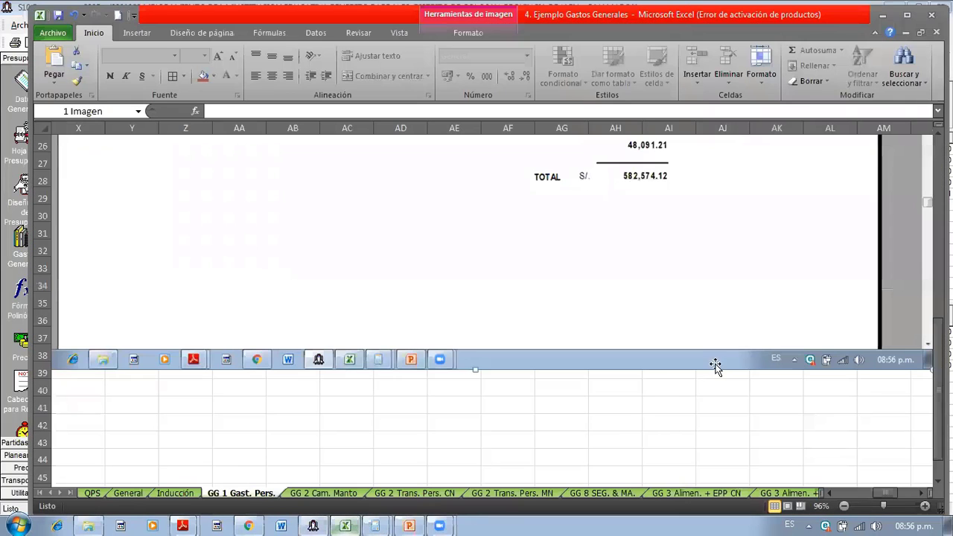
left_click(628, 402)
type("+73")
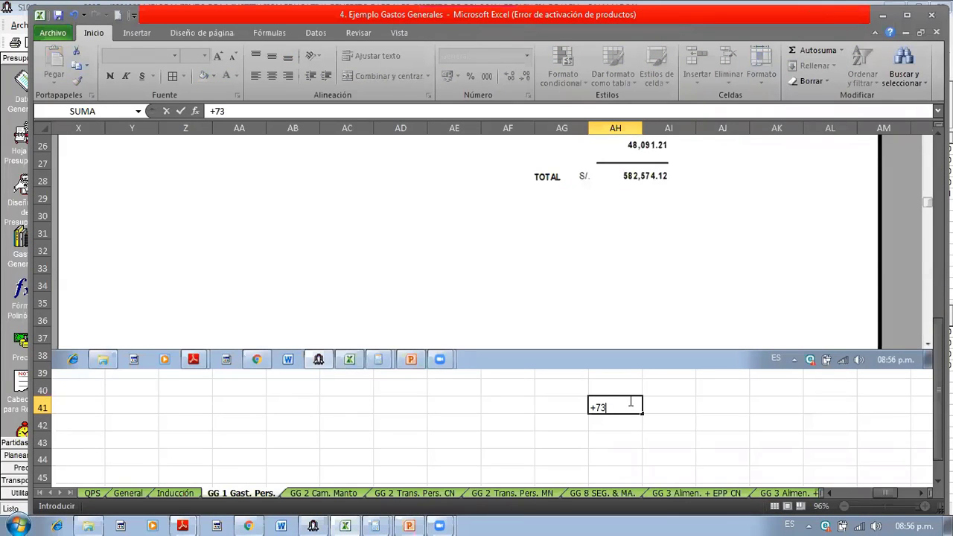
type("3.68-574.12")
key("Return")
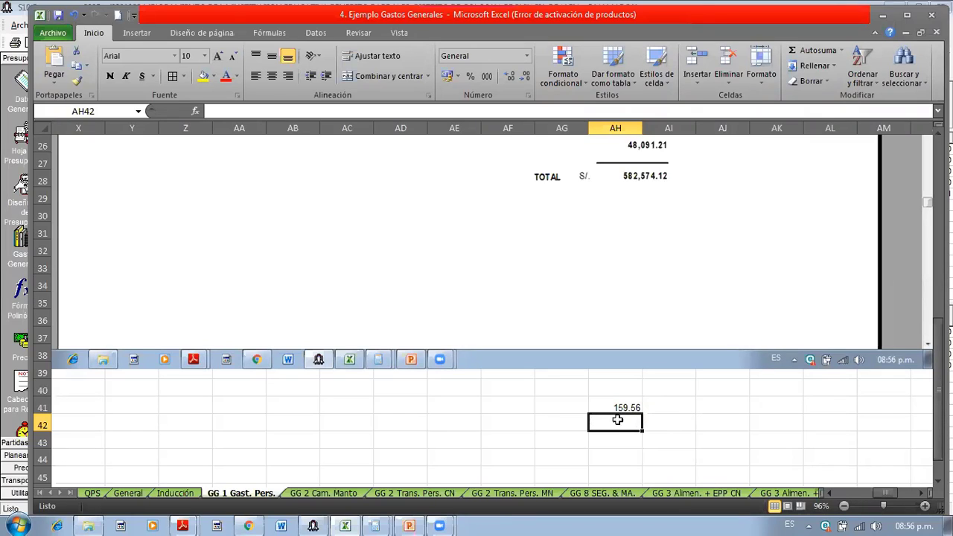
left_click(654, 407)
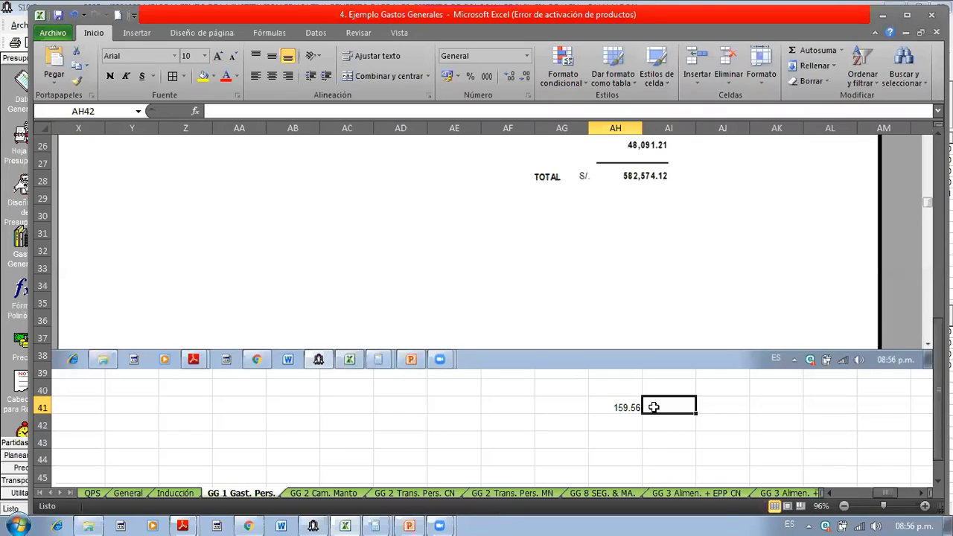
left_click(632, 429)
left_click_drag(632, 408, 653, 418)
left_click(640, 408)
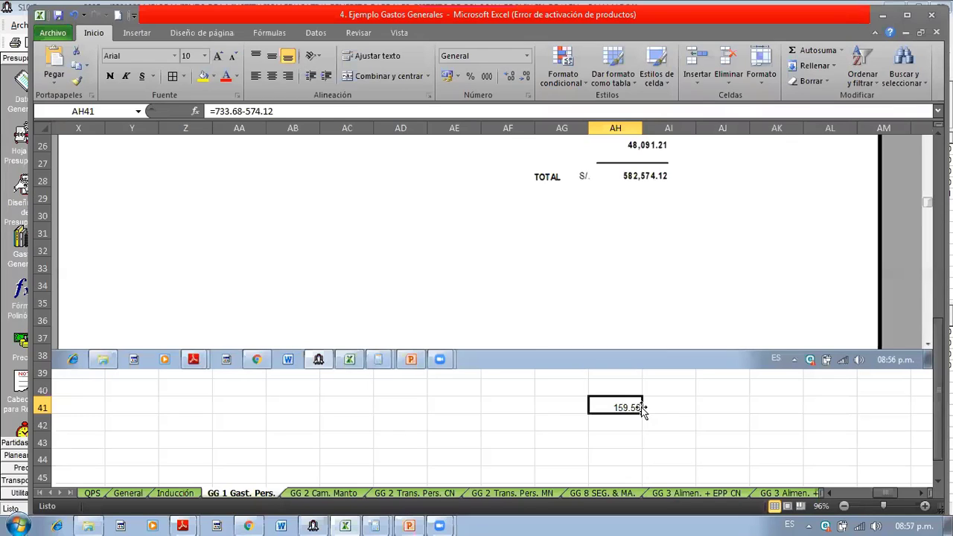
- Examine the equipment amounts and the total in the pasted report image
left_click(721, 401)
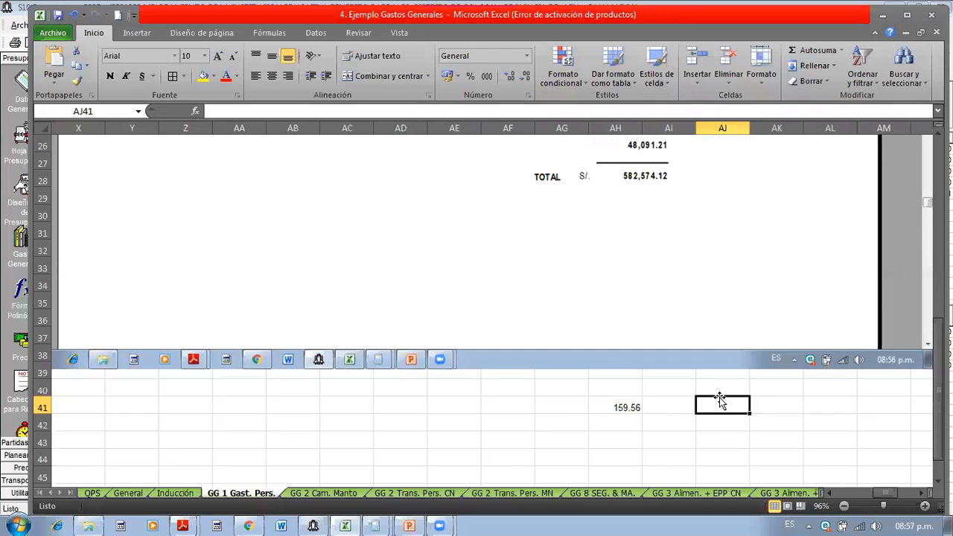
key("Up")
key("Up")
key("Up")
key("Up")
key("Up")
key("Up")
scroll(720, 400, "up", 4)
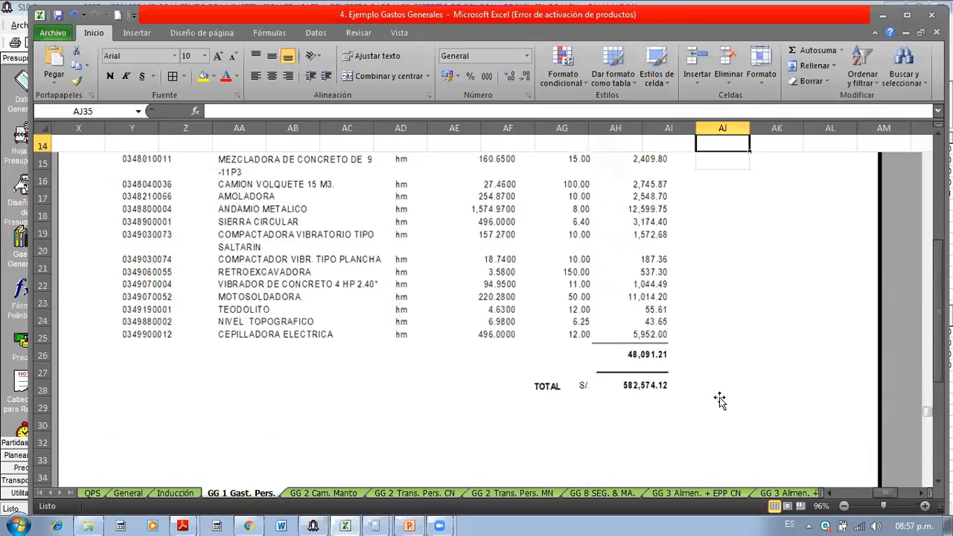
scroll(720, 401, "up", 2)
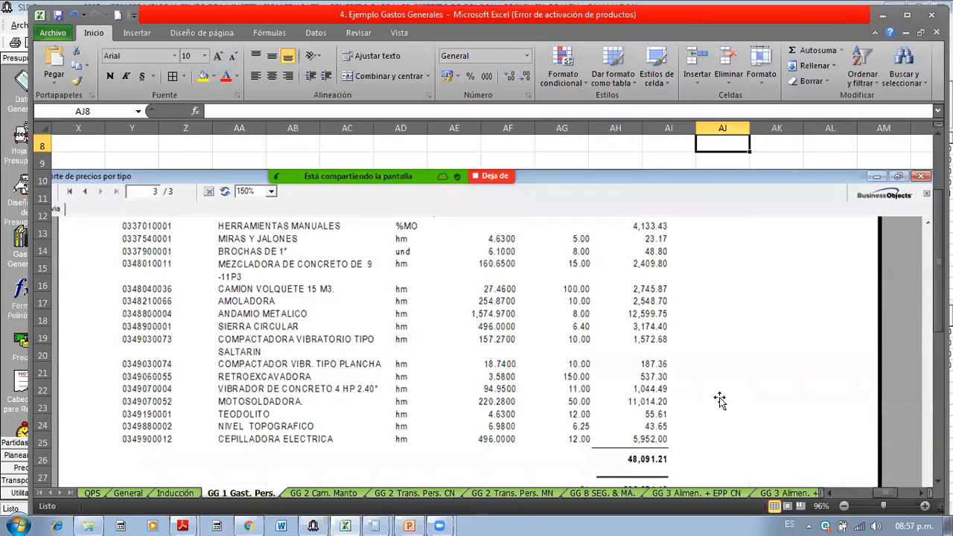
- Switch to S10 and set the number of decimals in prices to 4 in the budget's Datos Adicionales
left_click(310, 526)
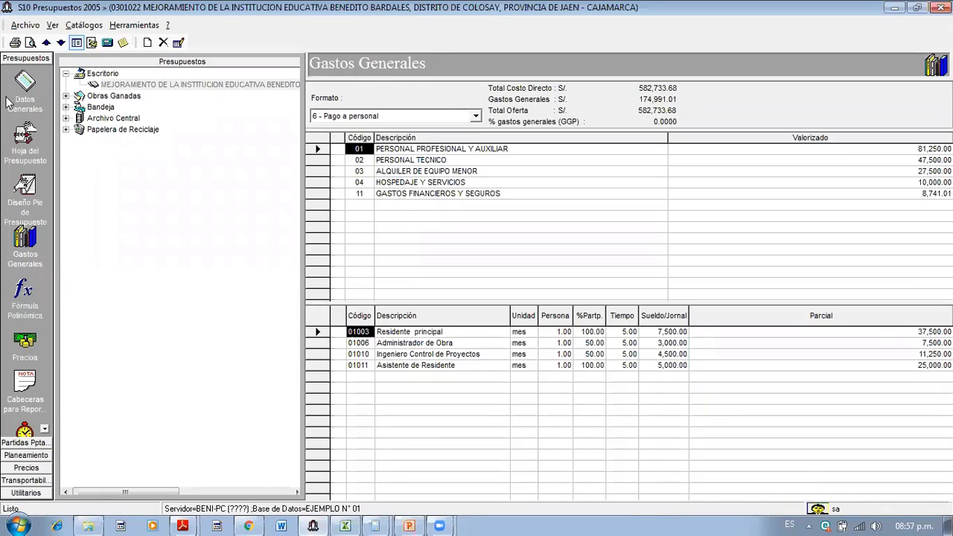
left_click(25, 82)
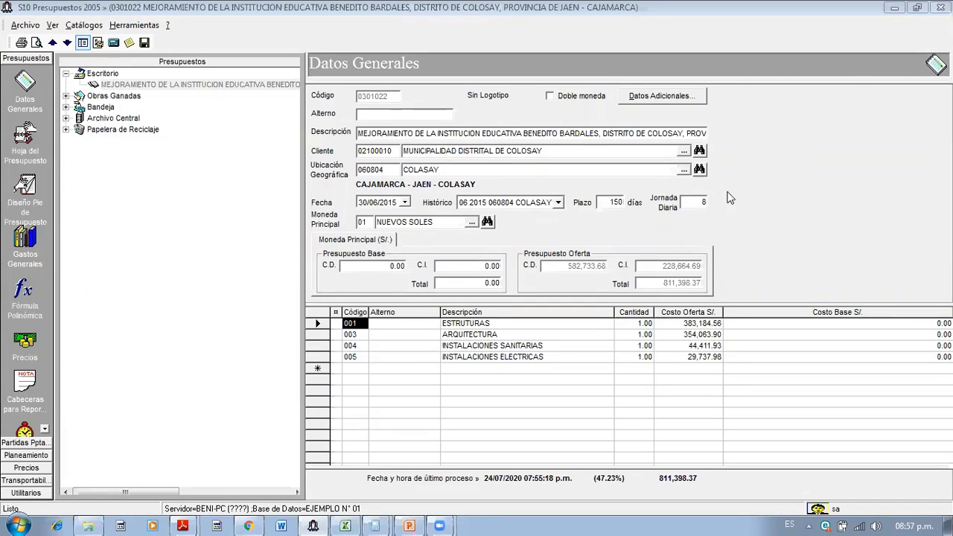
left_click(674, 102)
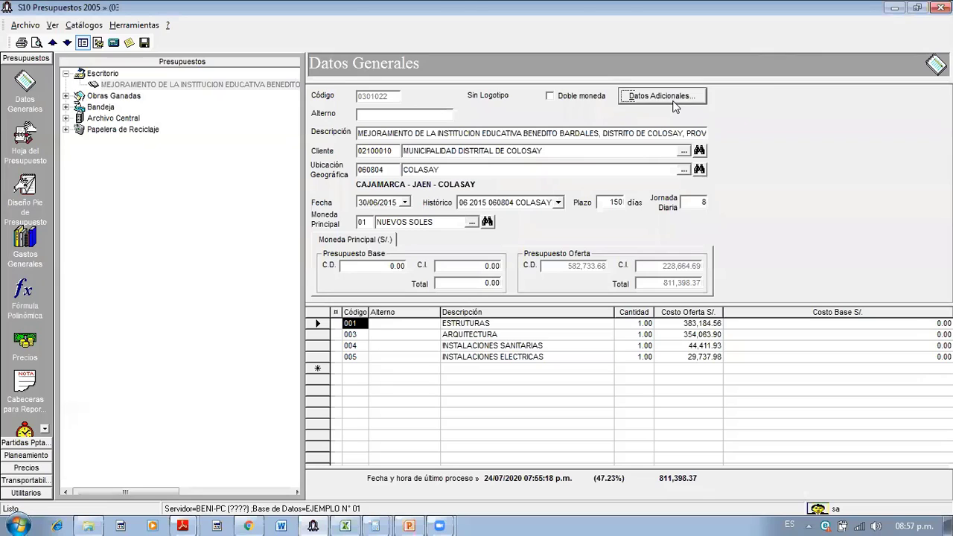
left_click(668, 99)
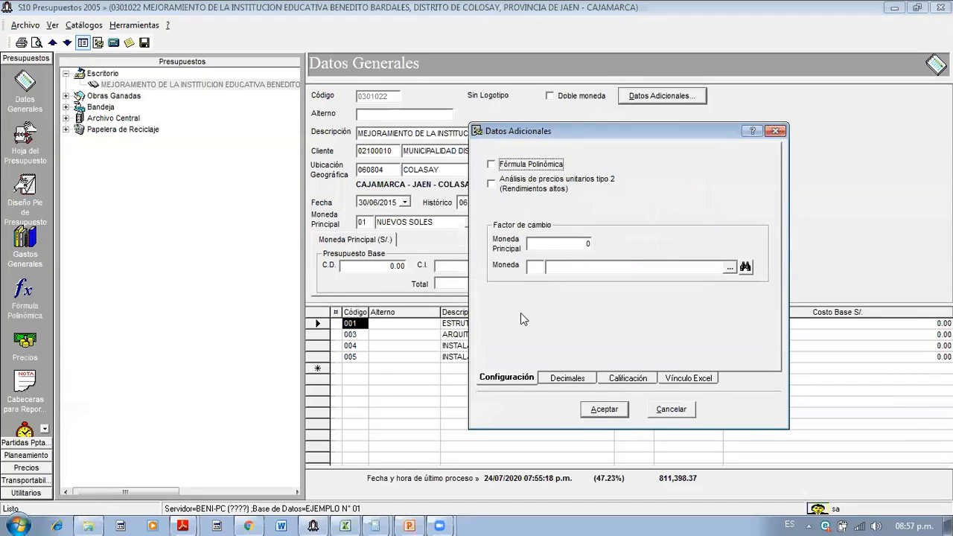
left_click(571, 381)
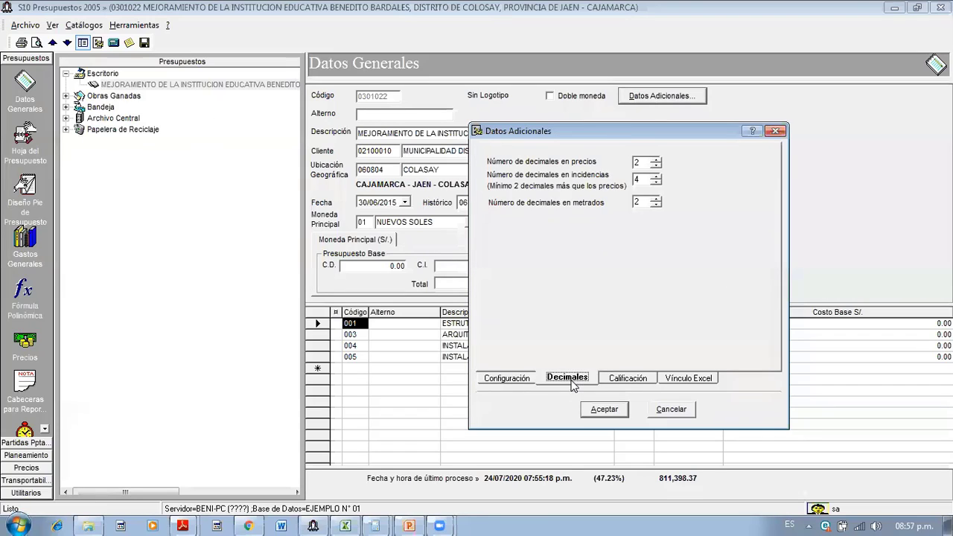
left_click(657, 159)
left_click(657, 160)
left_click(603, 410)
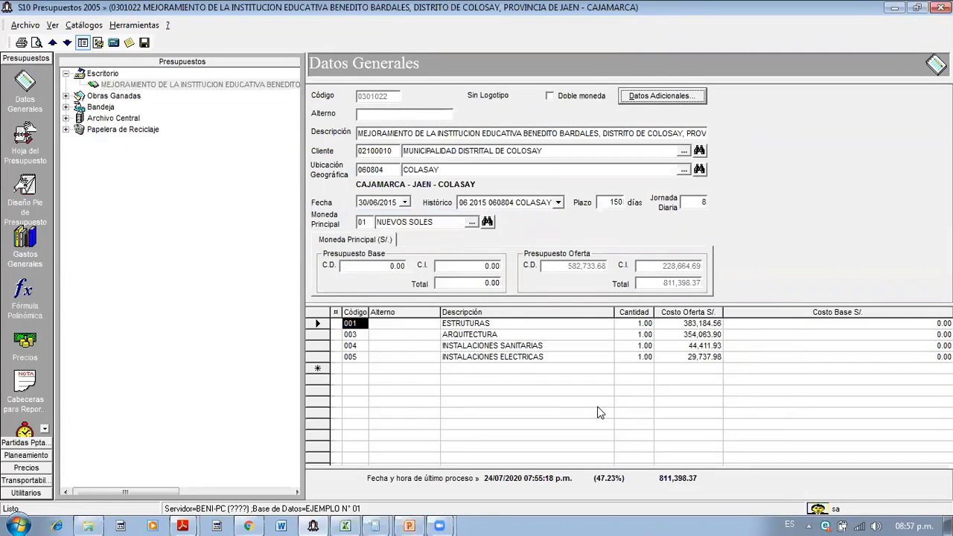
- Process the budget's four subbudgets from Hoja del Presupuesto, calculating unit prices, comodines and consolidated resources
left_click(25, 136)
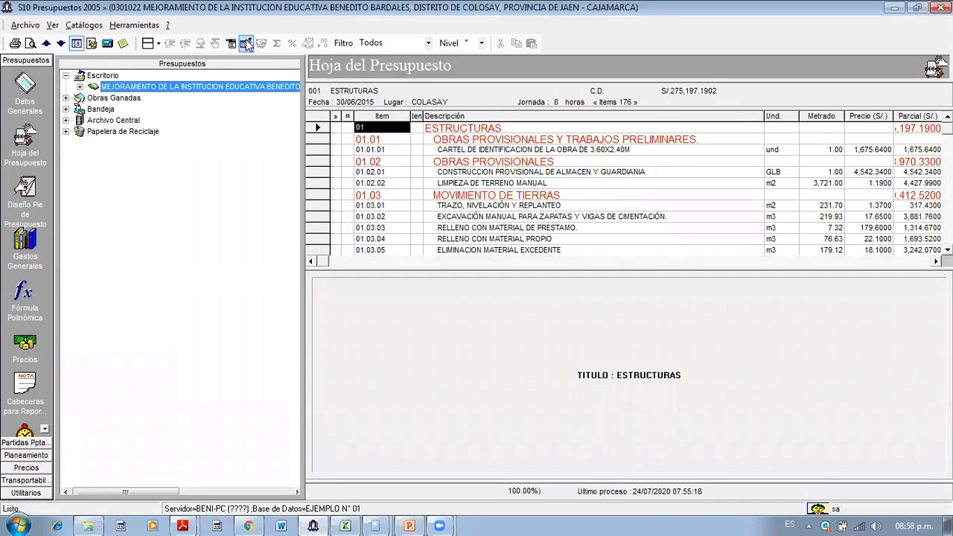
left_click(246, 45)
left_click(274, 47)
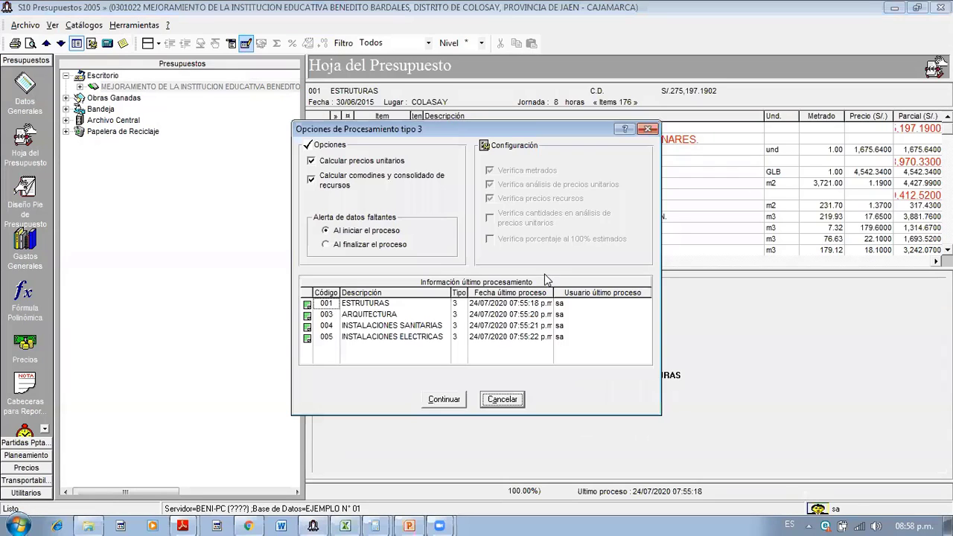
left_click(435, 401)
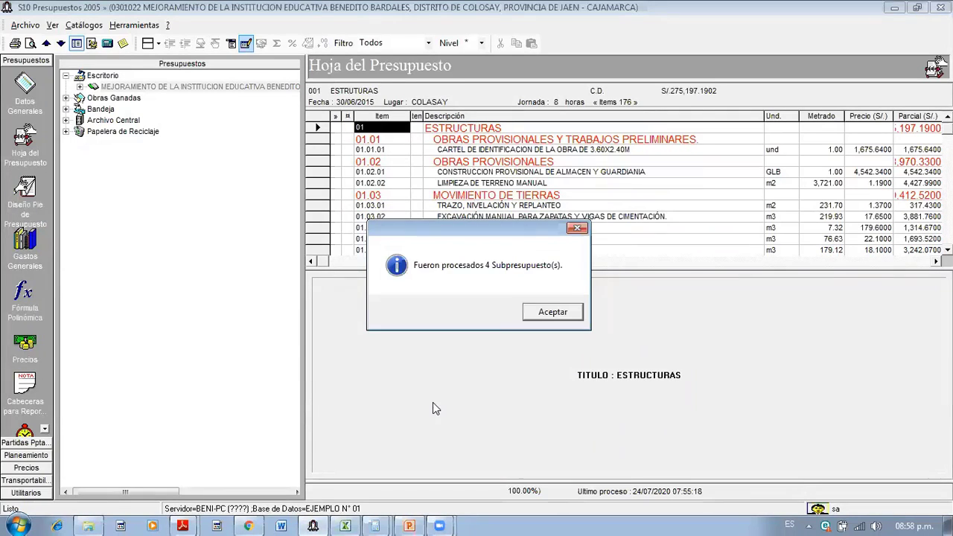
left_click(530, 313)
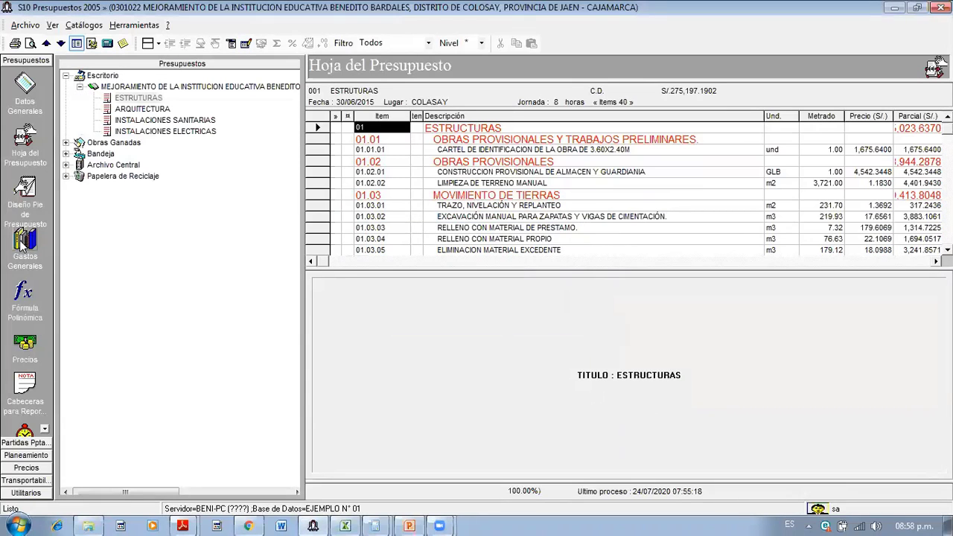
- Show the Total Costo Directo in Gastos Generales, and enter 557.62 in cell AH43 of the Excel sheet GG 1 Gast. Pers
left_click(25, 140)
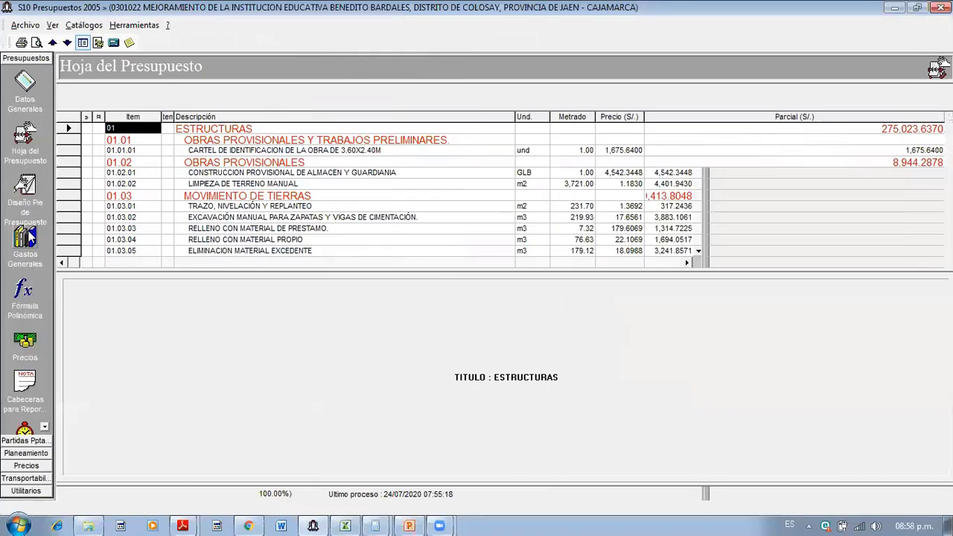
left_click(25, 245)
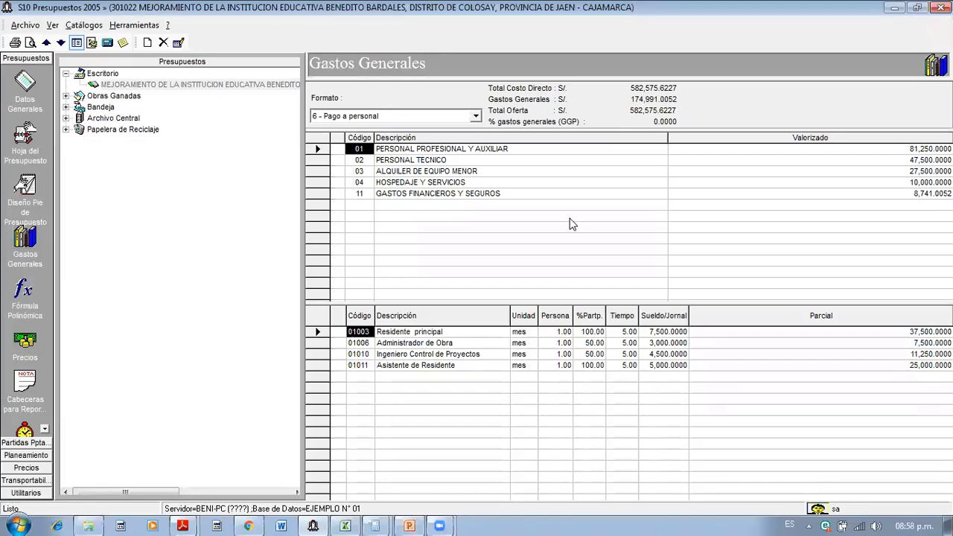
left_click(345, 525)
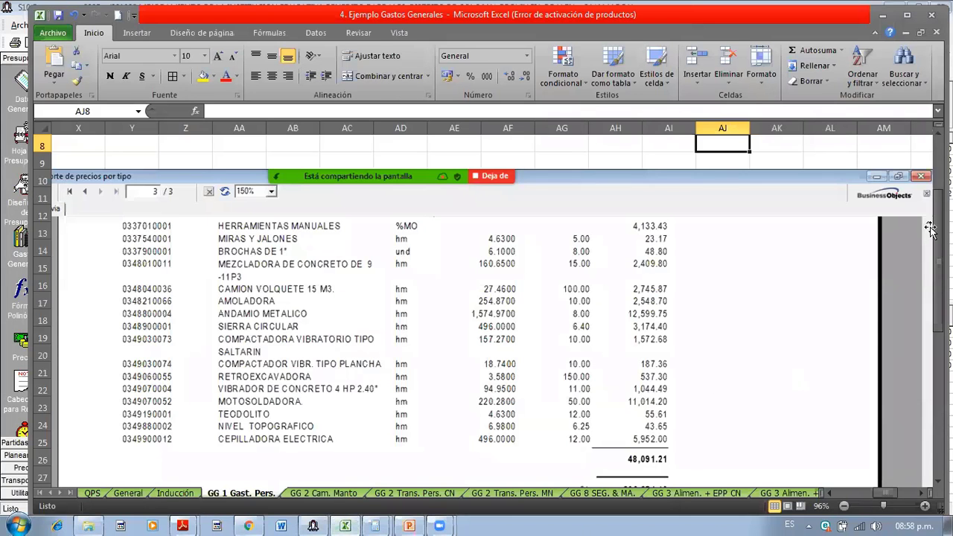
left_click_drag(937, 227, 913, 399)
left_click(620, 405)
type("5")
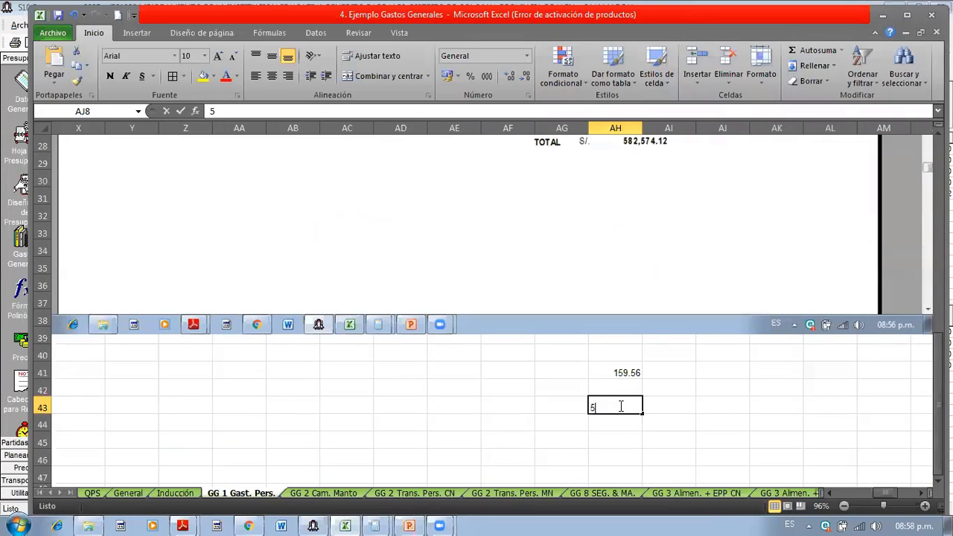
type("57.62")
key("Return")
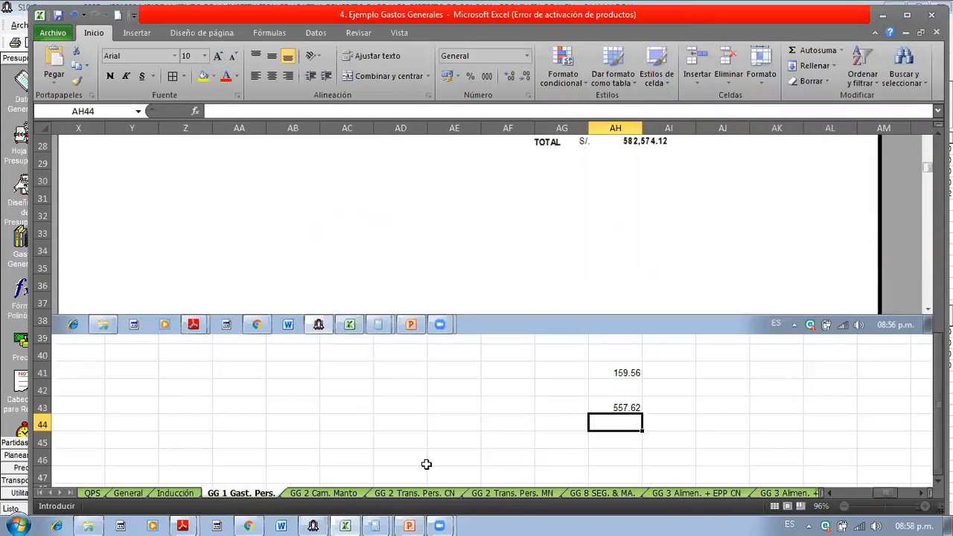
- Switch to S10, check the total on page 3 of the whole budget's price report by type at 150% zoom, and return to Excel
left_click(313, 525)
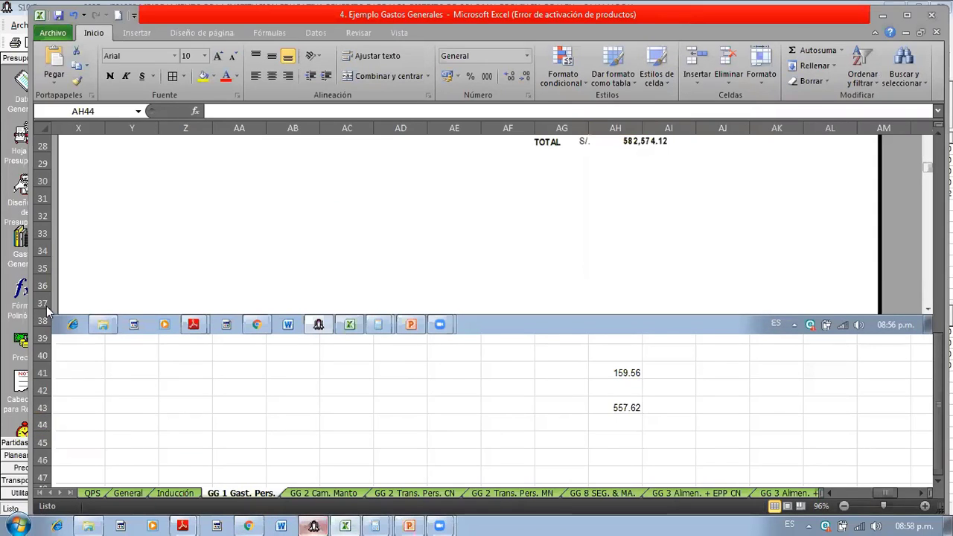
left_click(25, 345)
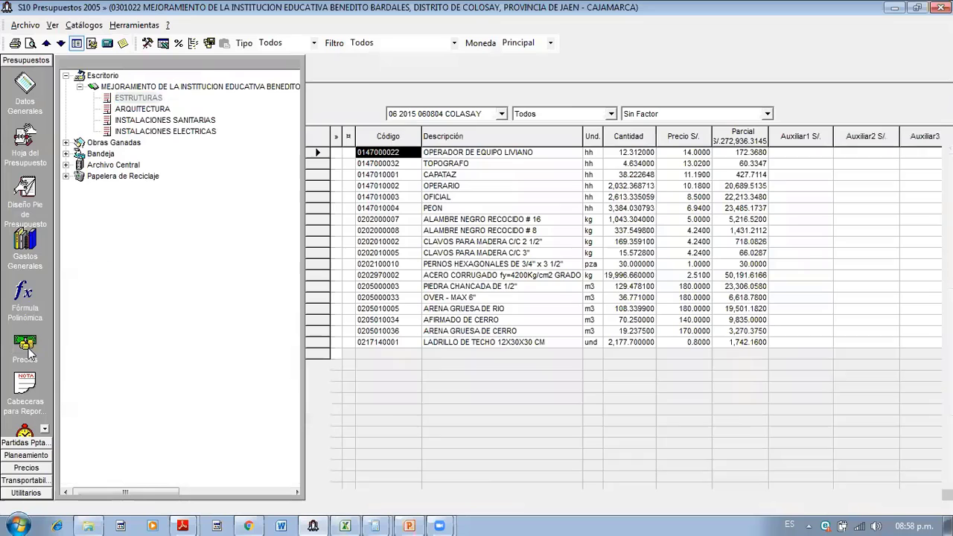
left_click(133, 88)
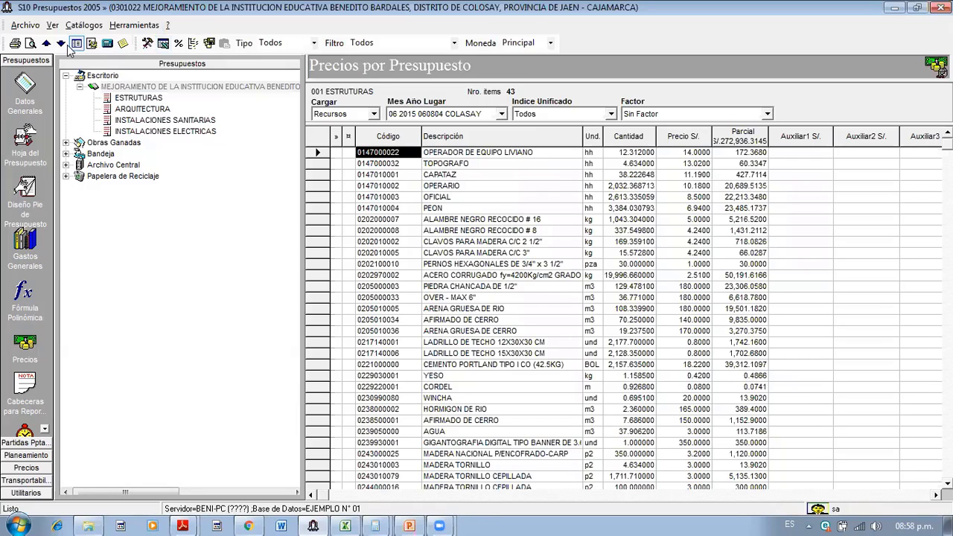
left_click(45, 43)
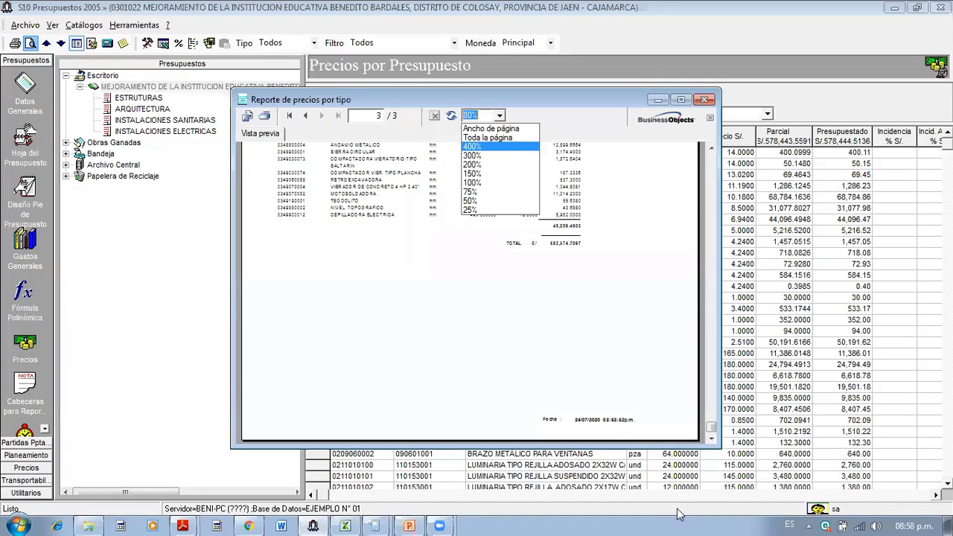
left_click_drag(713, 251, 712, 331)
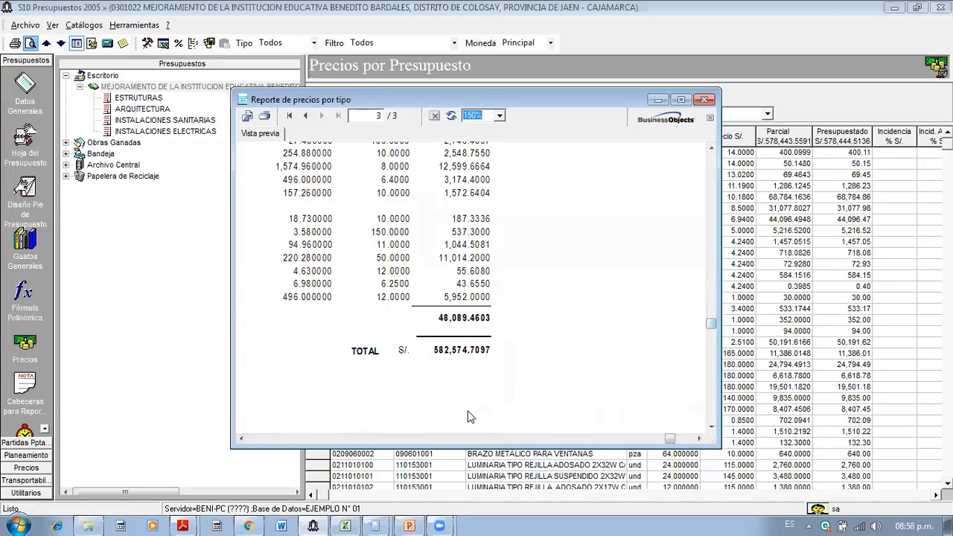
left_click(347, 525)
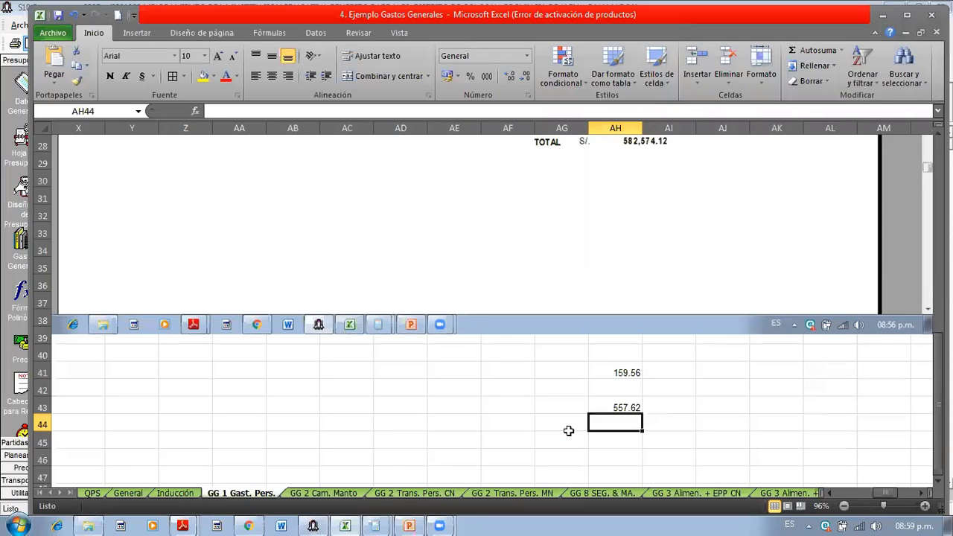
- Enter 574.9 in cell AH44 and calculate its difference from AH43 in cell AI44
type("574.")
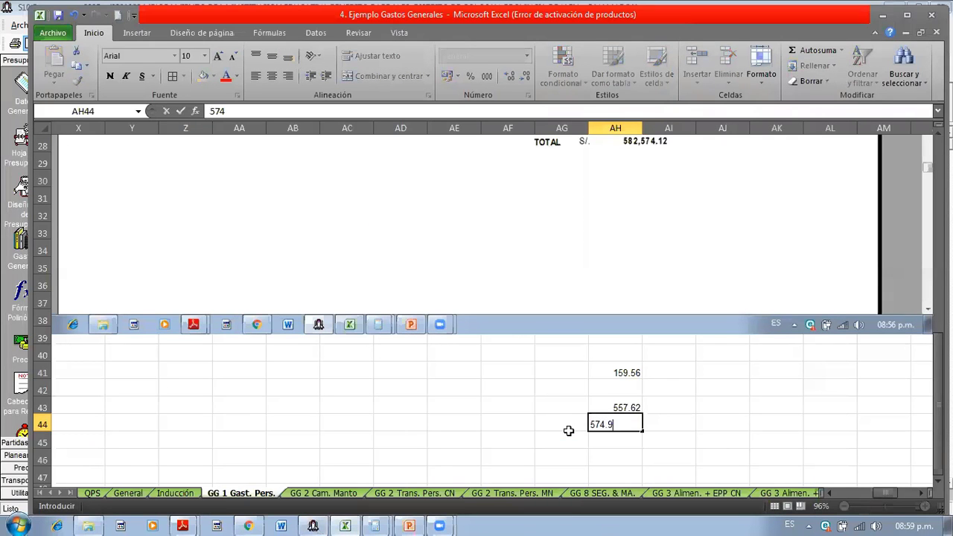
type("9")
key("Return")
key("Up")
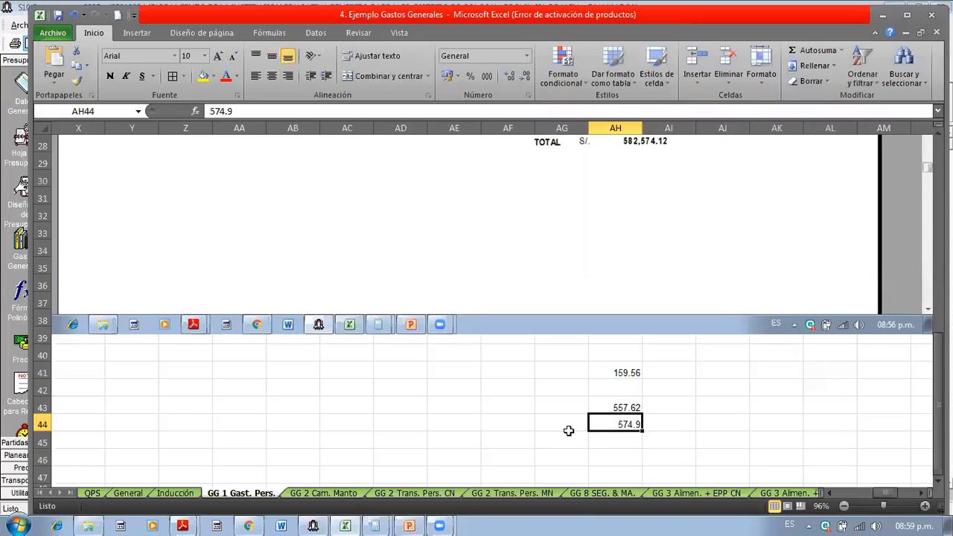
key("Right")
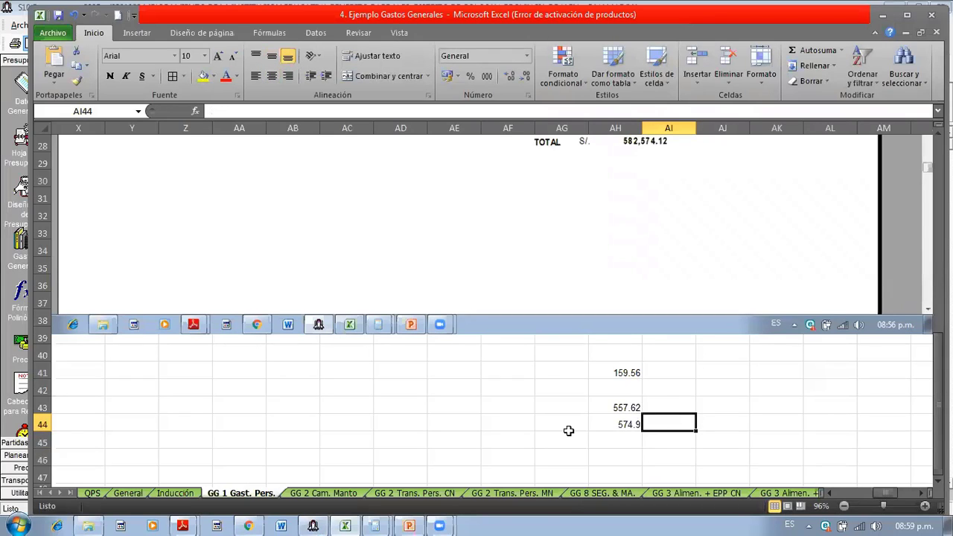
type("+")
key("Left")
type("-")
key("Left")
key("Up")
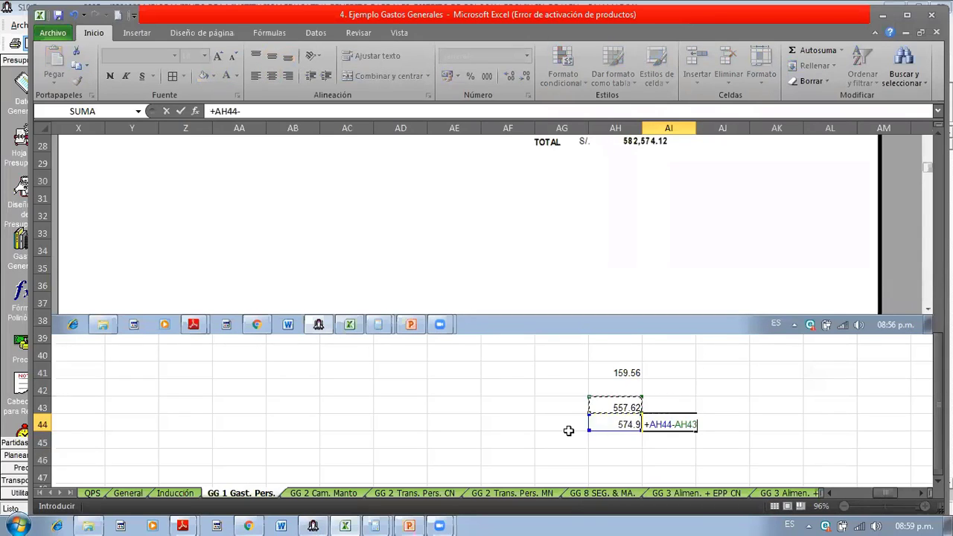
key("Return")
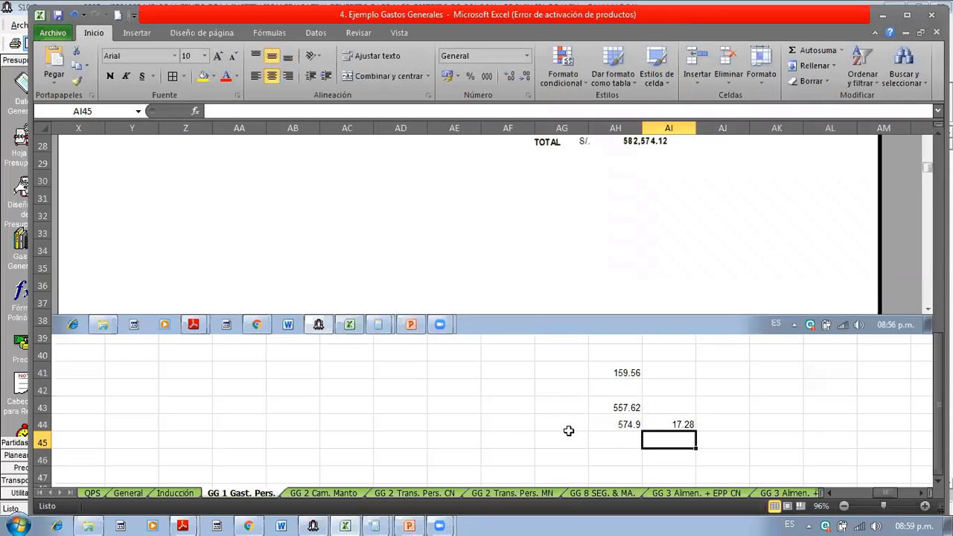
- Correct the amount in cell AH43 to 575.62 and check the difference in AI44
left_click(629, 406)
type("575.62")
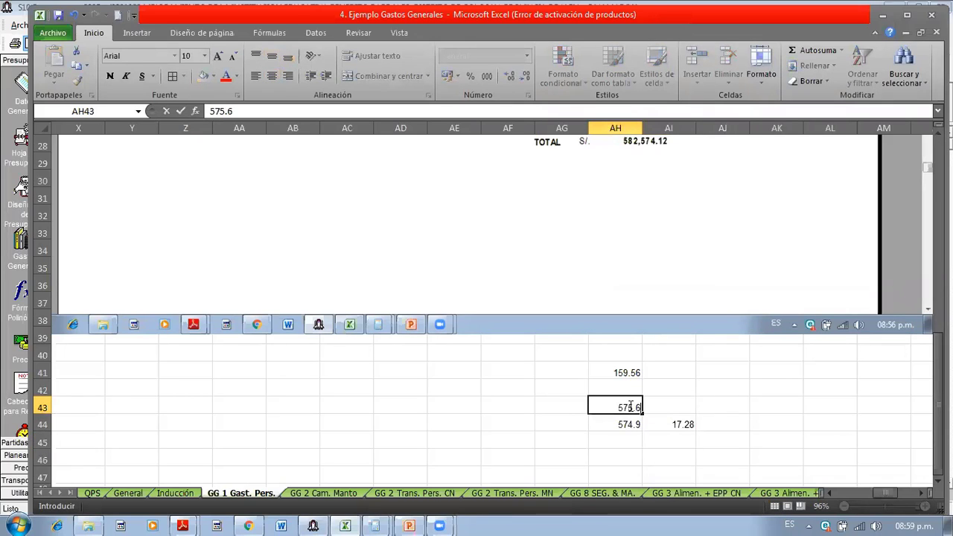
key("Return")
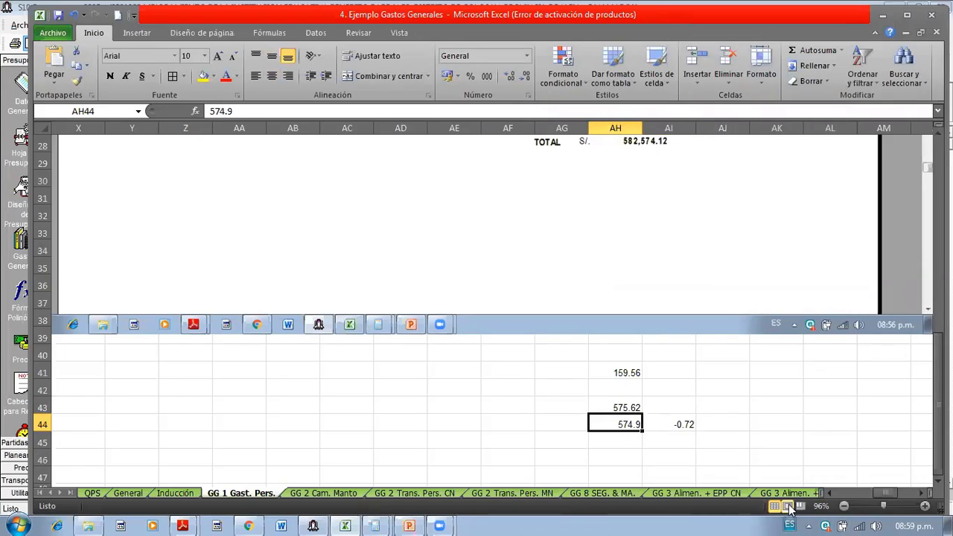
left_click(923, 457)
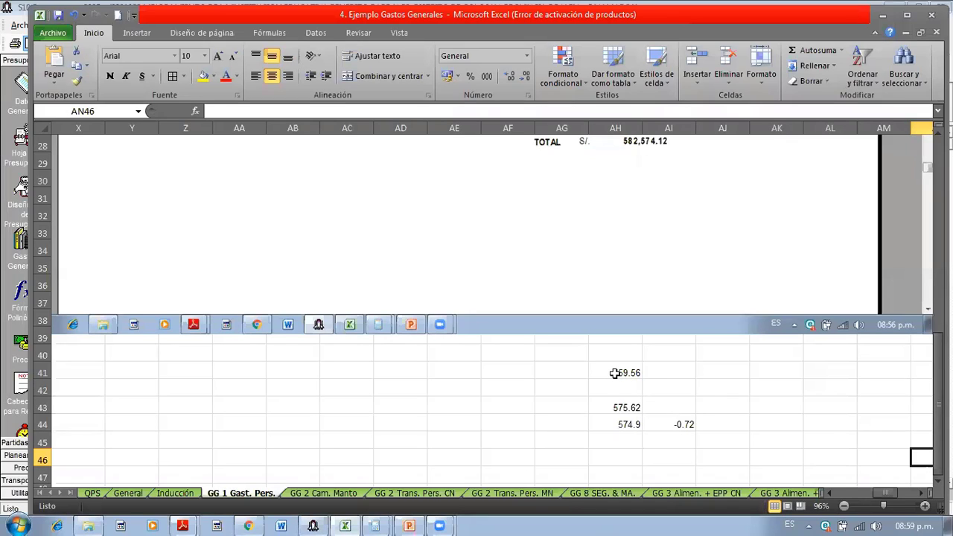
left_click(681, 427)
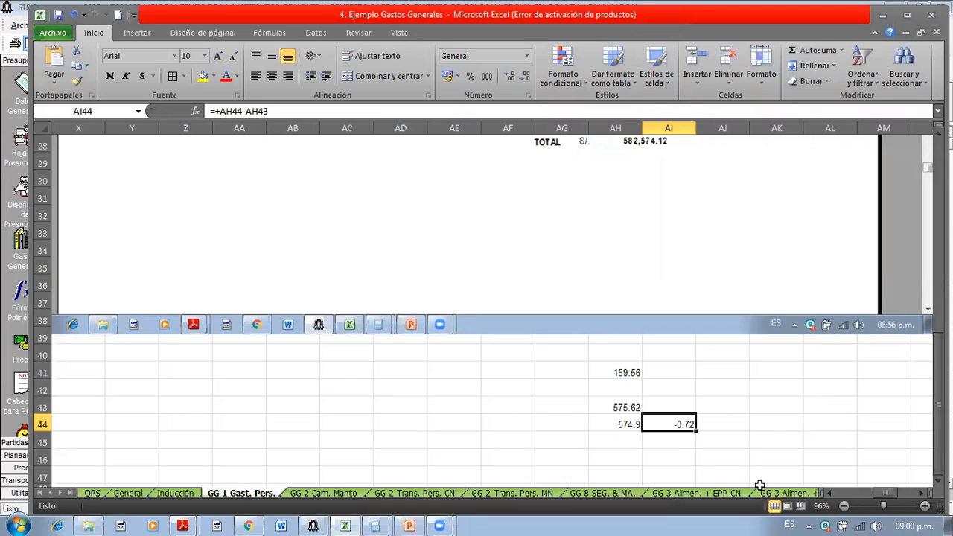
- Switch to S10 Presupuestos and examine the price report's total and the budget's resource price list
scroll(830, 495, "left", 4)
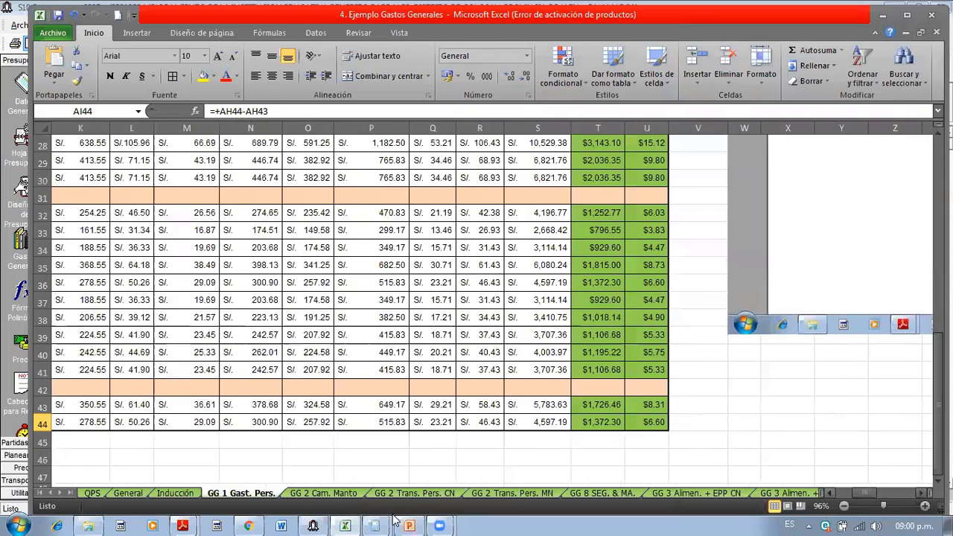
left_click(320, 519)
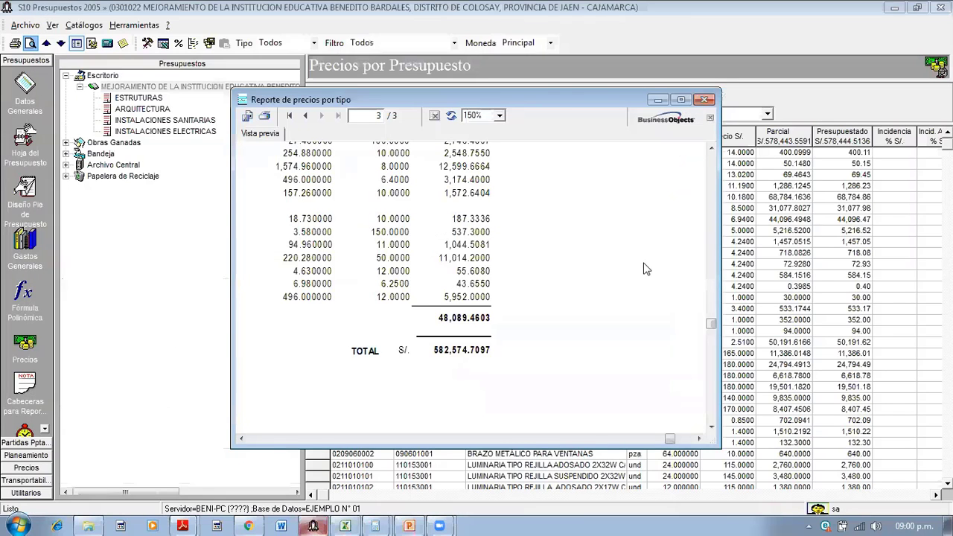
left_click(89, 227)
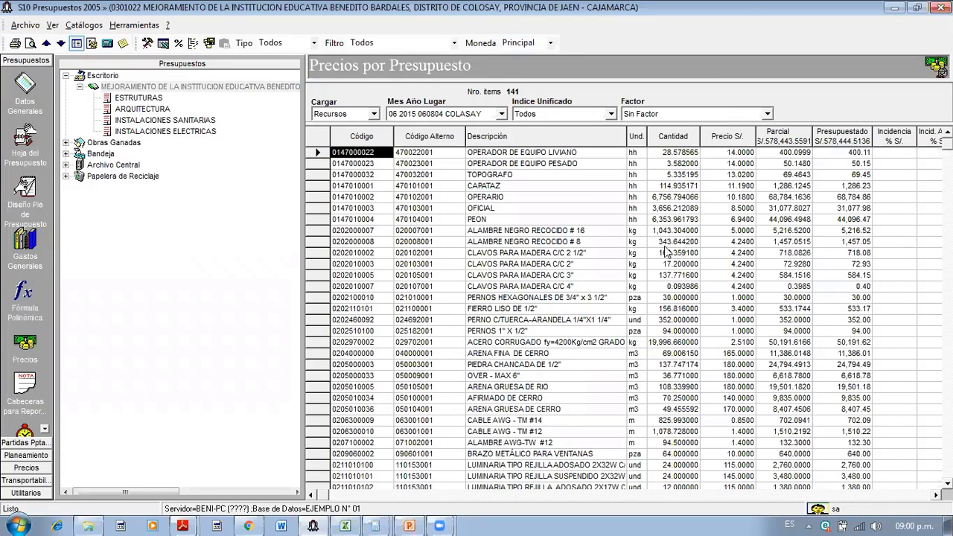
left_click(553, 266)
key("Up")
key("Up")
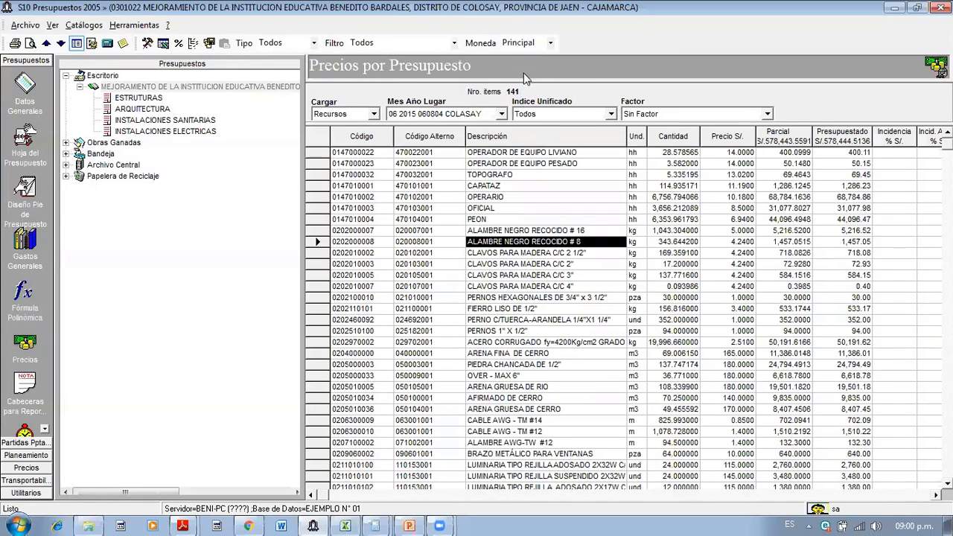
- Return to the Excel workbook, change cell AH44 to 574.7 and check the comparison figures in AH43:AI44
key("alt+Tab")
left_click(674, 319)
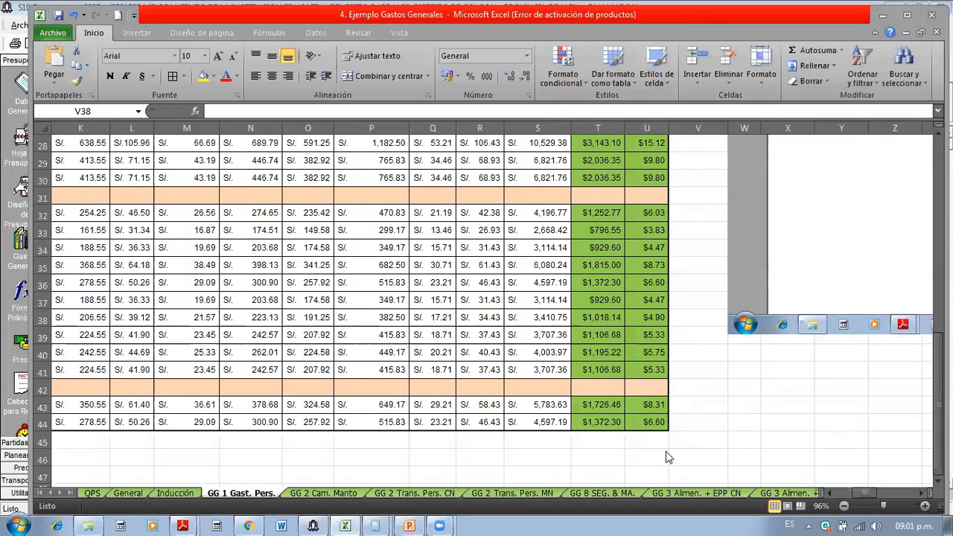
left_click(918, 498)
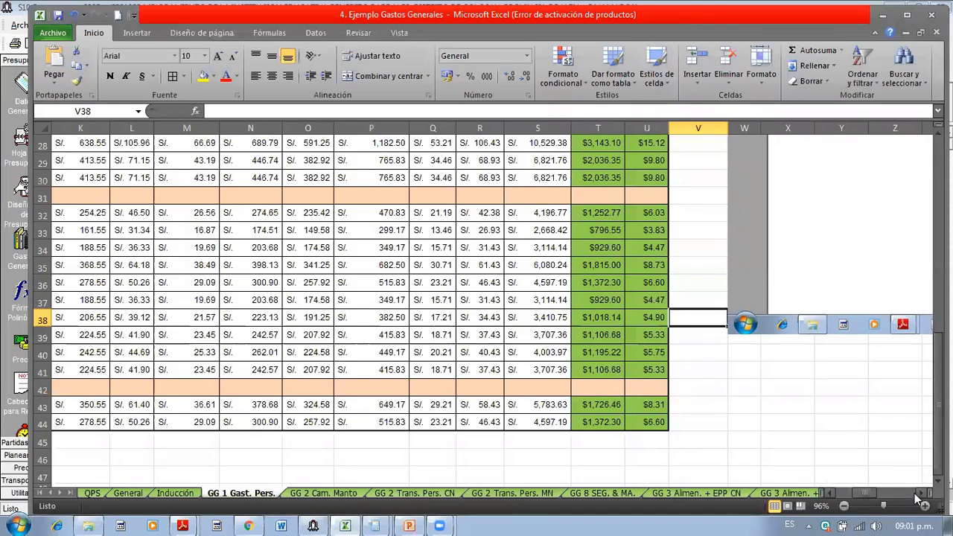
left_click(918, 498)
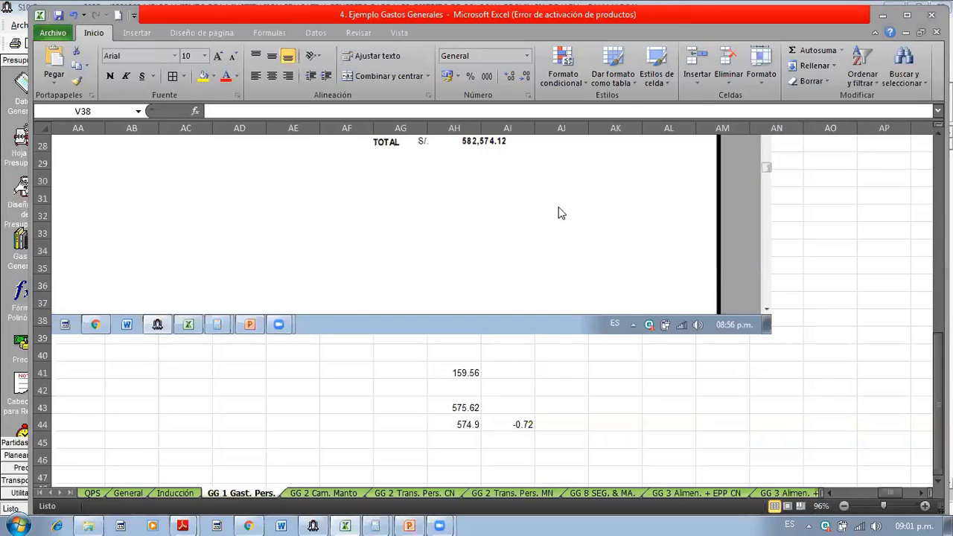
left_click(472, 424)
double_click(472, 424)
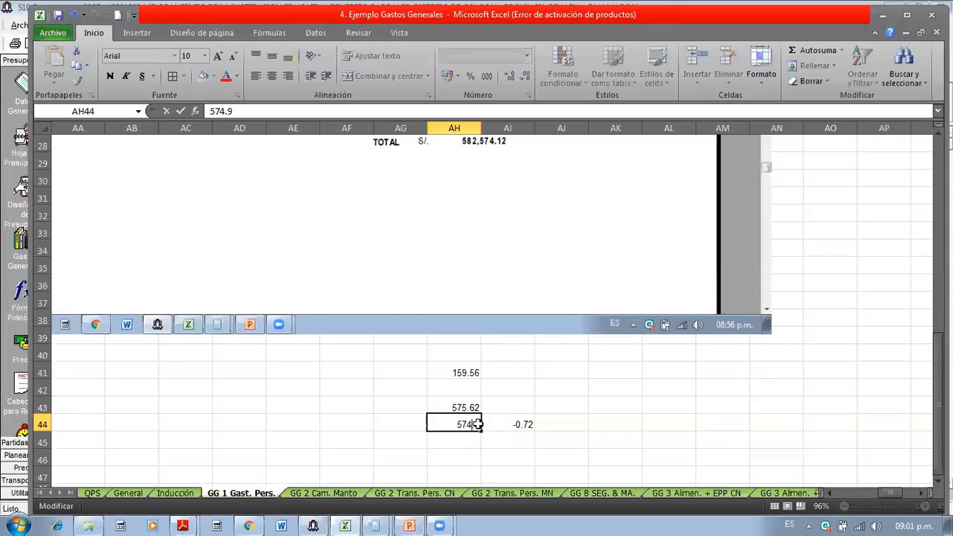
key("BackSpace")
type("7")
key("Return")
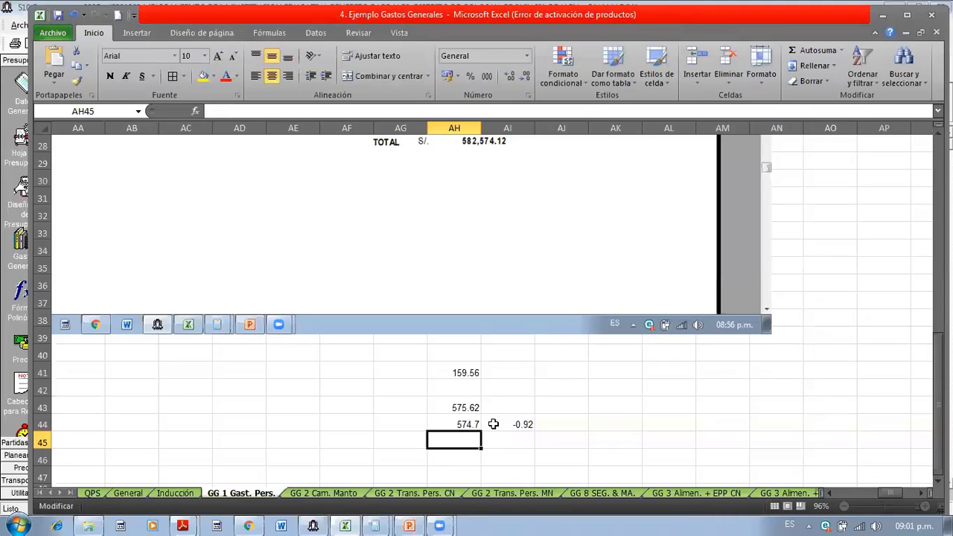
left_click(522, 421)
left_click_drag(454, 404, 505, 445)
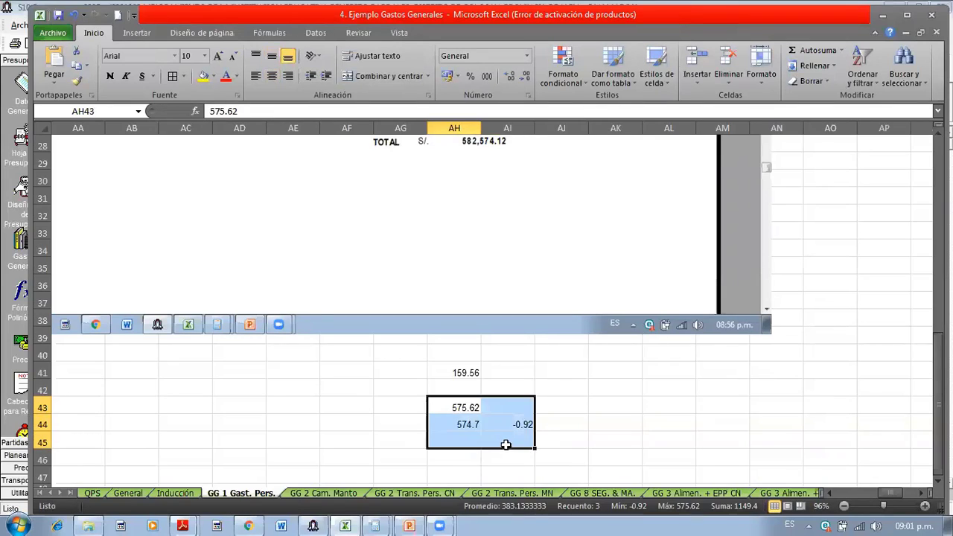
left_click(651, 400)
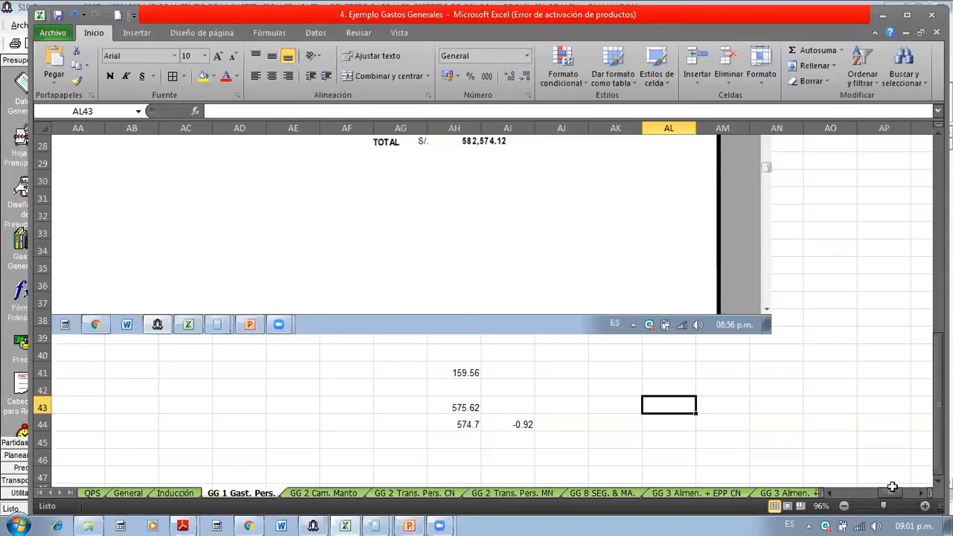
- Examine the heading and the technical and administrative staff unit cost table on the GG 1 Gast. Pers. sheet
left_click_drag(888, 493, 918, 142)
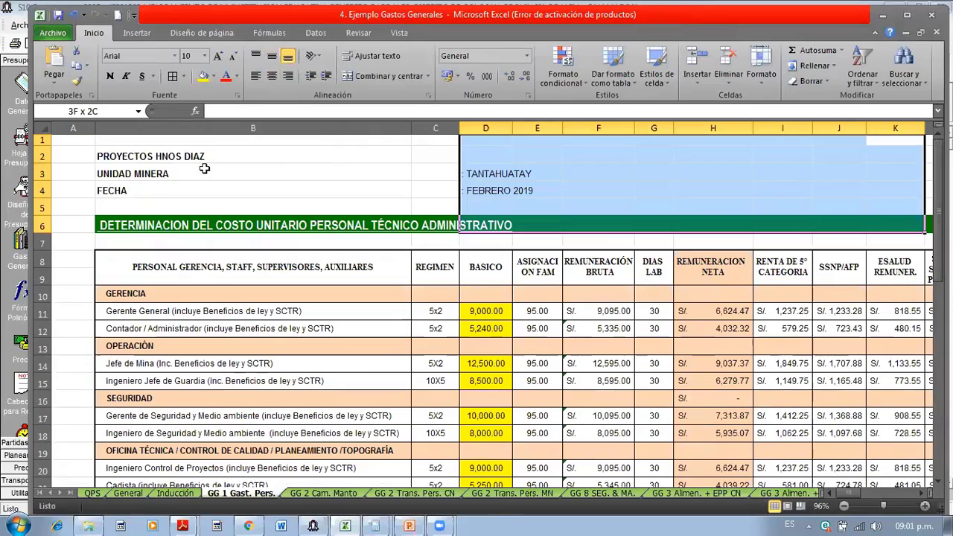
mouse_move(206, 187)
left_mouse_down()
mouse_move(204, 157)
mouse_move(205, 173)
left_mouse_up()
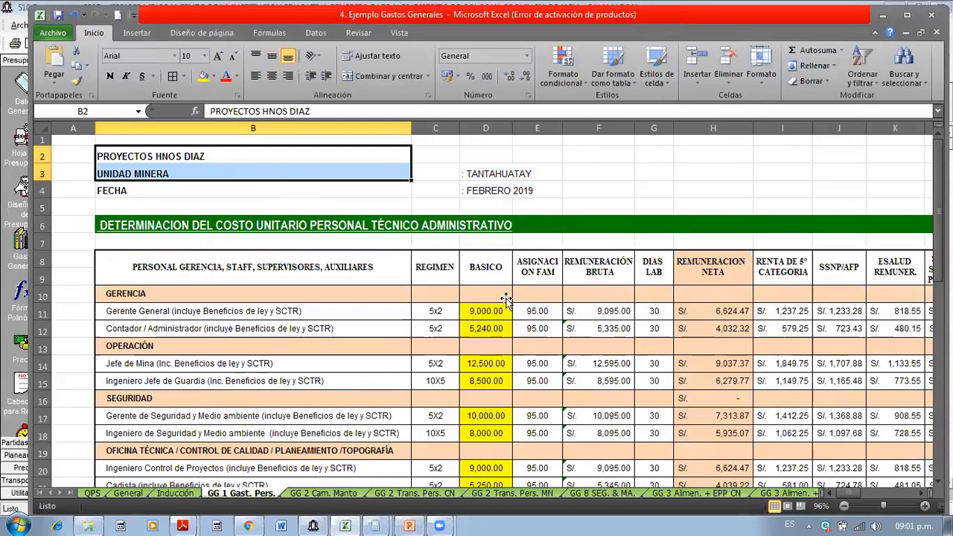
key("shift+Right")
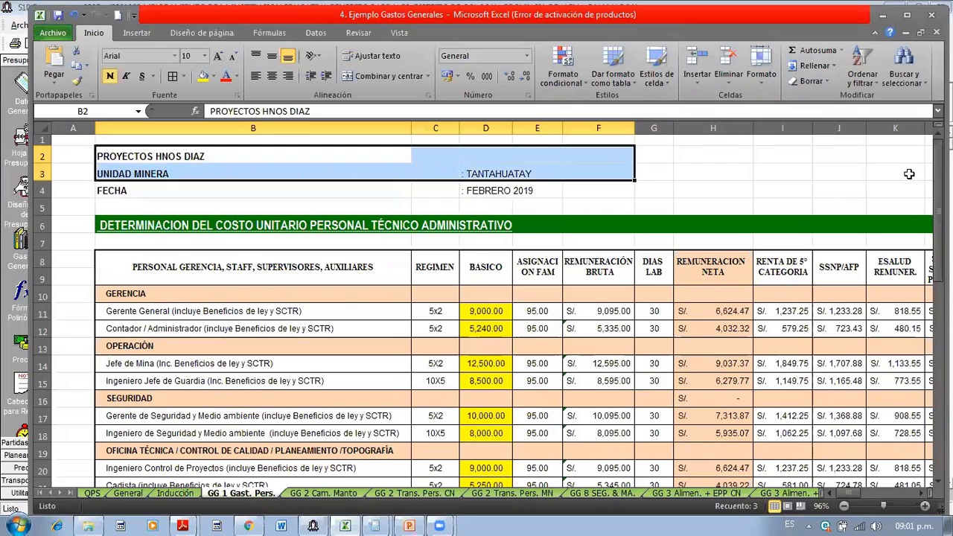
left_click(909, 172)
scroll(489, 392, "down", 2)
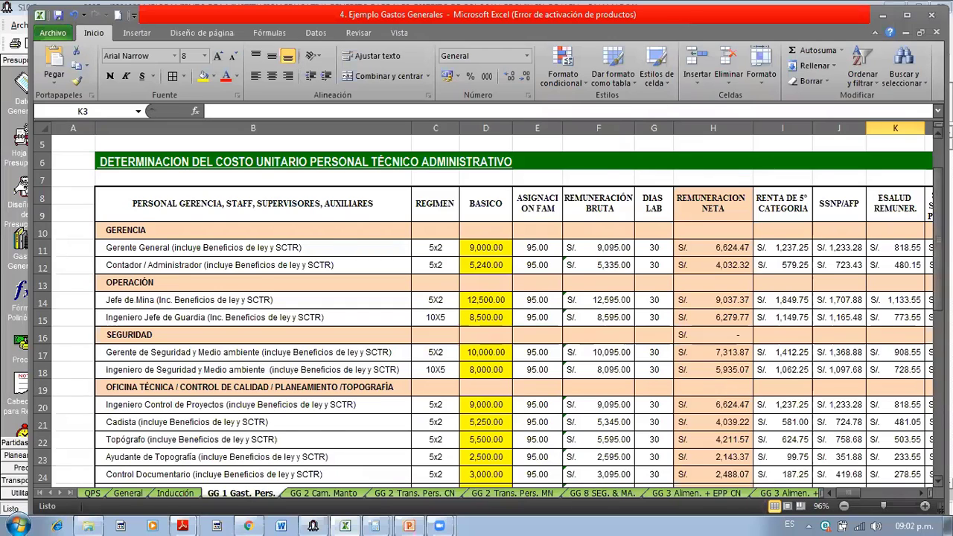
left_click_drag(938, 239, 883, 488)
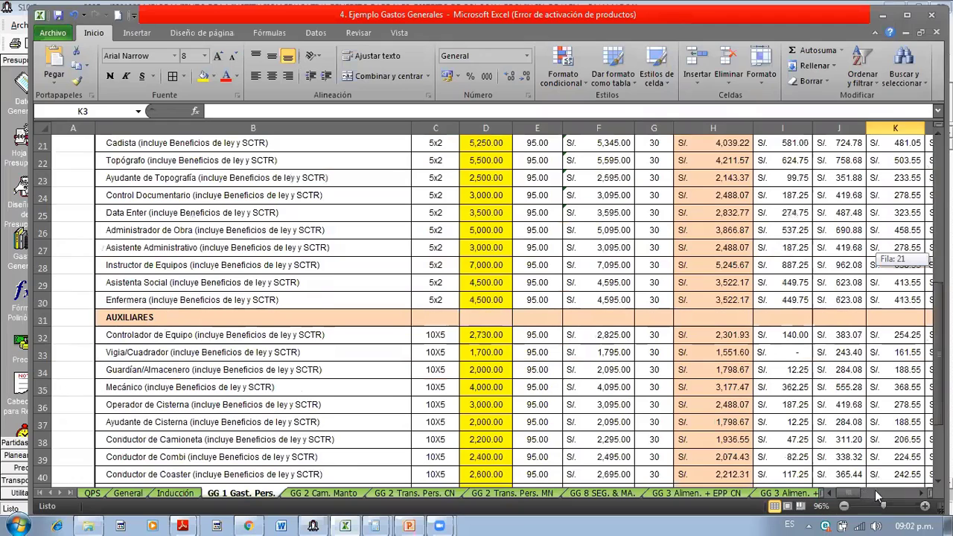
left_click(887, 492)
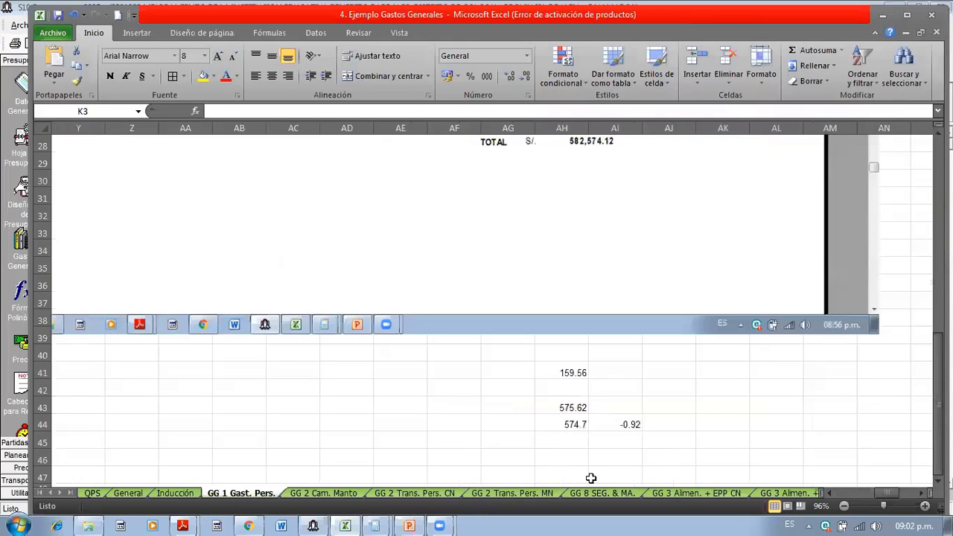
- Switch to S10 Presupuestos and open the GASTOS FINANCIEROS Y SEGUROS detail in Gastos Generales
left_click(312, 526)
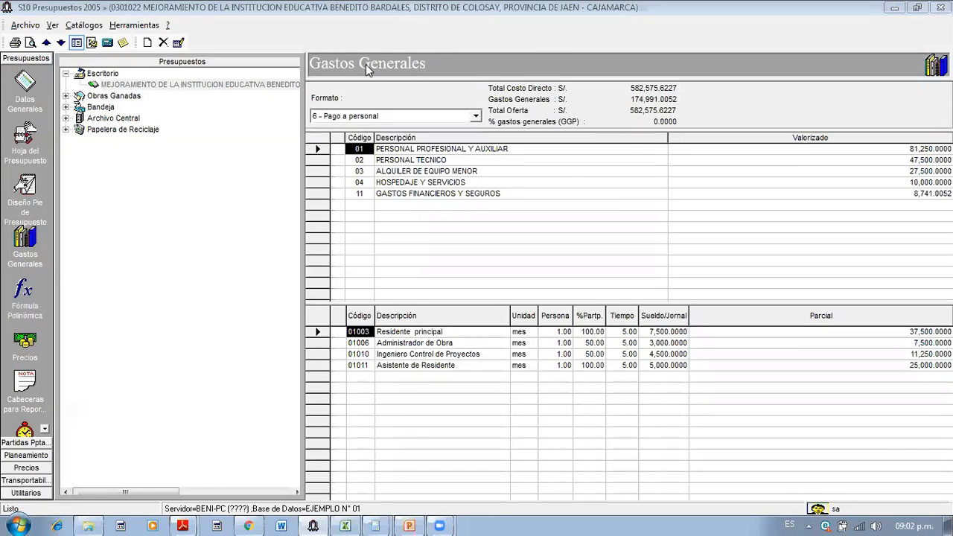
left_click(436, 197)
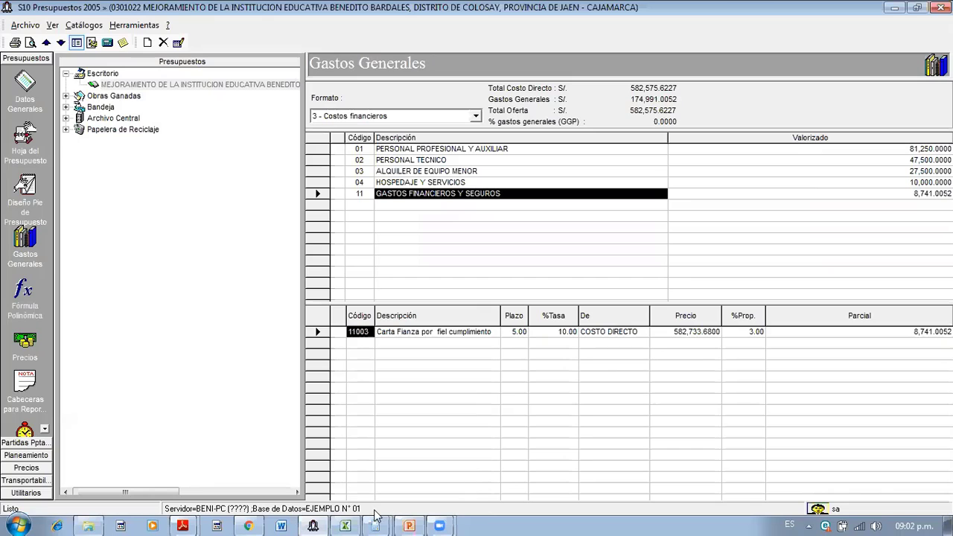
- Return to the Excel workbook, add a new sheet after the last one and enter 582600 in cell G3
left_click(346, 525)
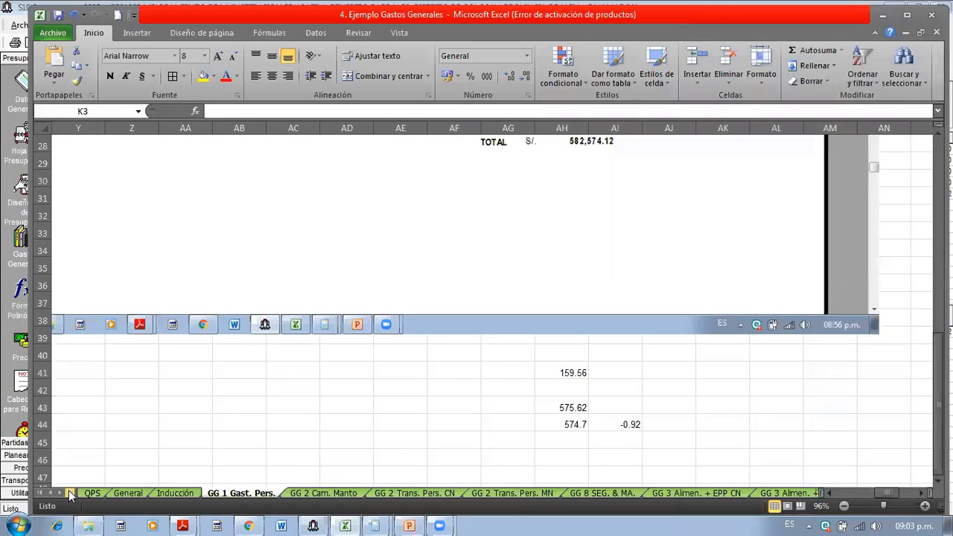
left_click(69, 493)
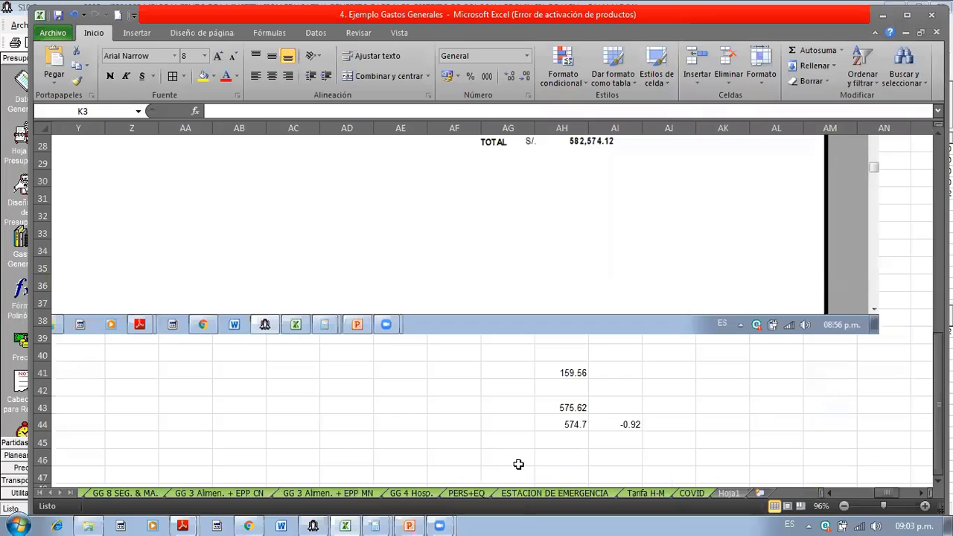
left_click(758, 494)
left_click(395, 174)
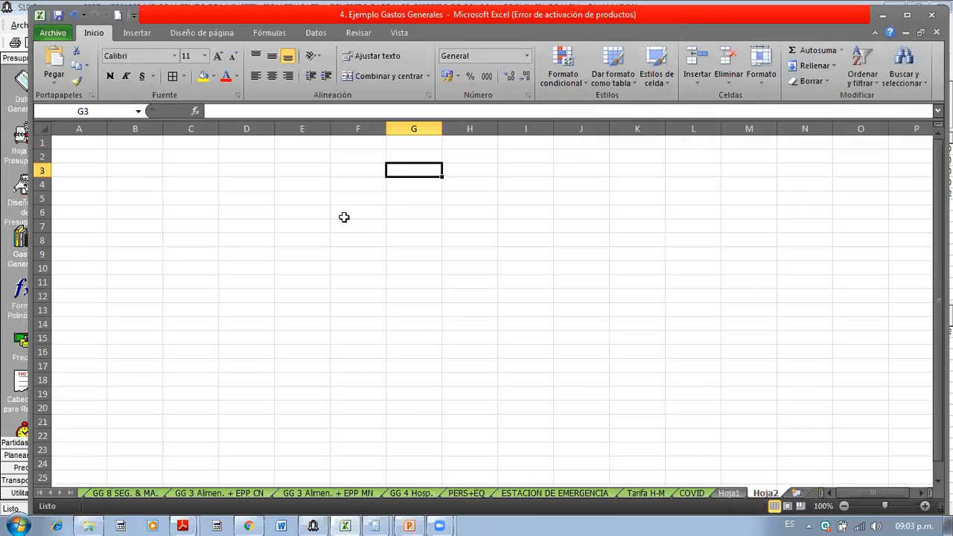
type("582")
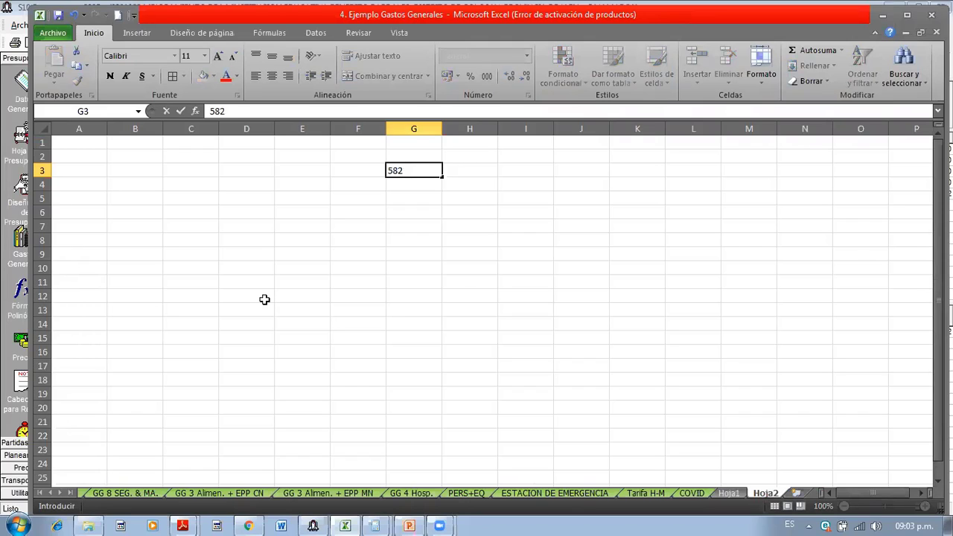
type("600")
key("Return")
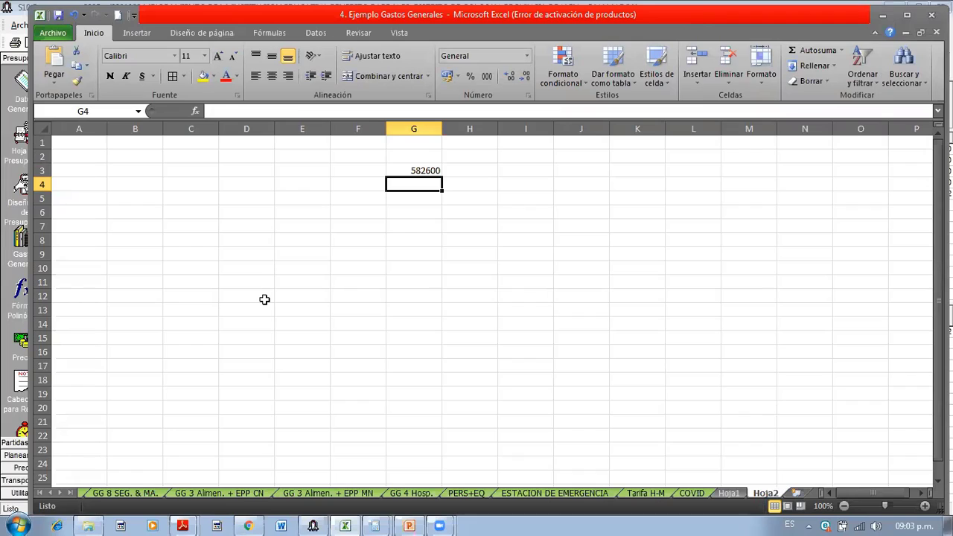
- Enter the label CARTA FIANZA FIEL CUMPLIENTO in cell F5
key("Down")
key("Left")
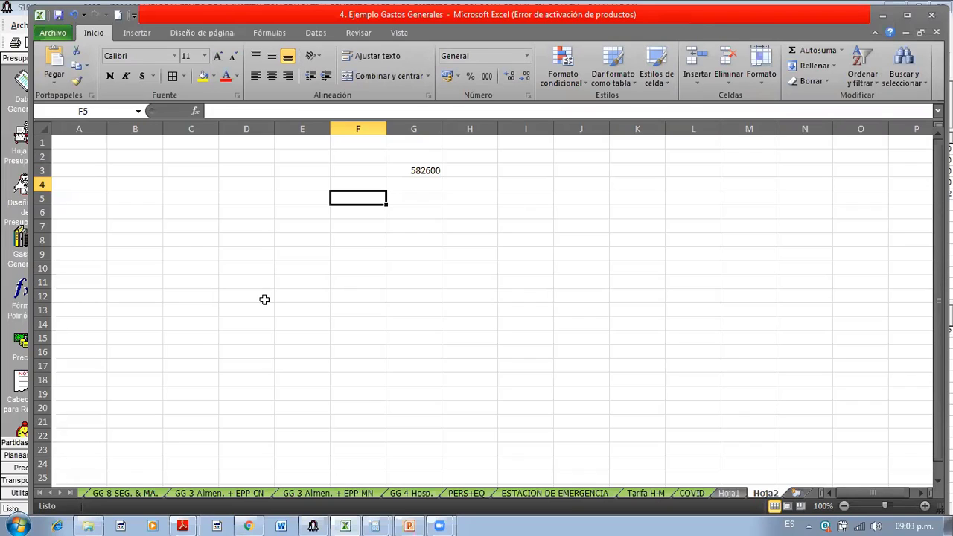
type("CARTA")
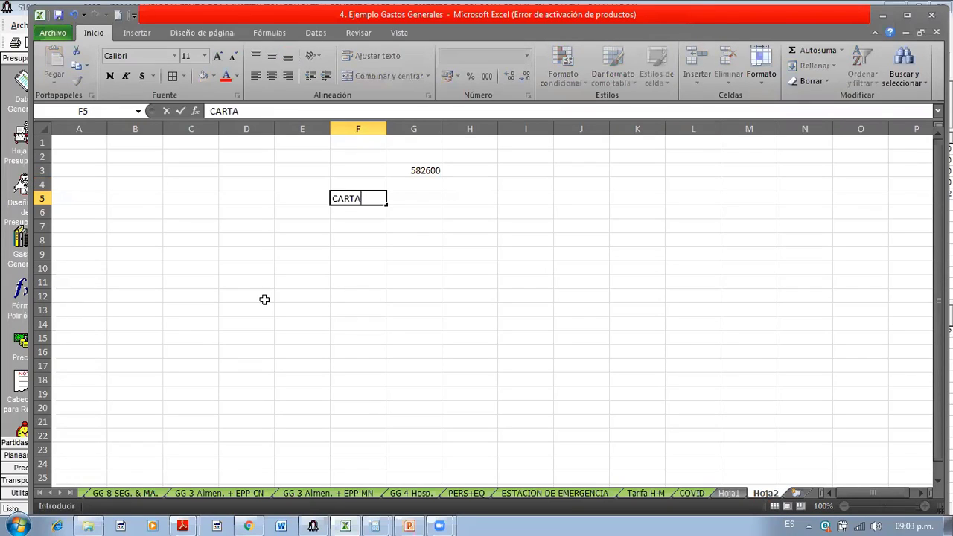
type(" FIANZA FIEL CUM")
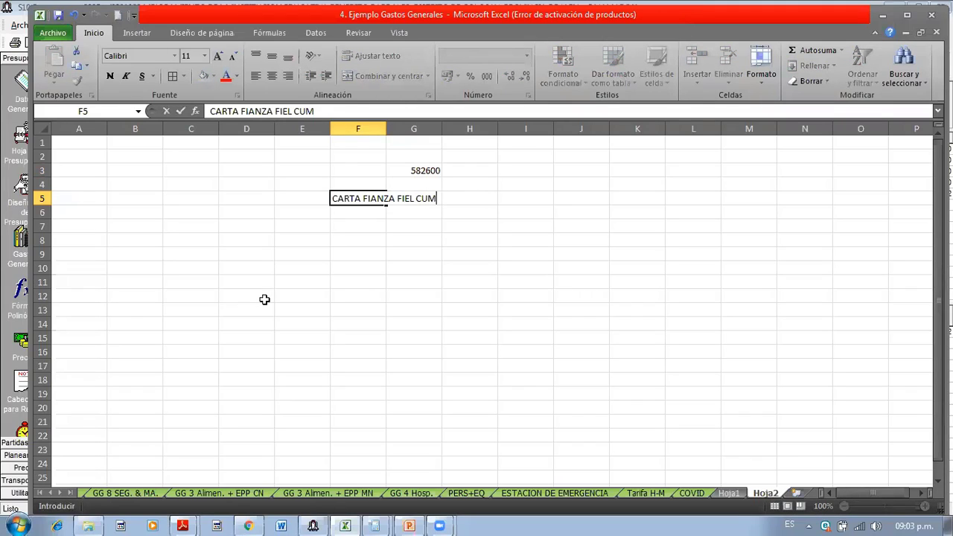
type("PLIENTO")
key("Right")
key("Right")
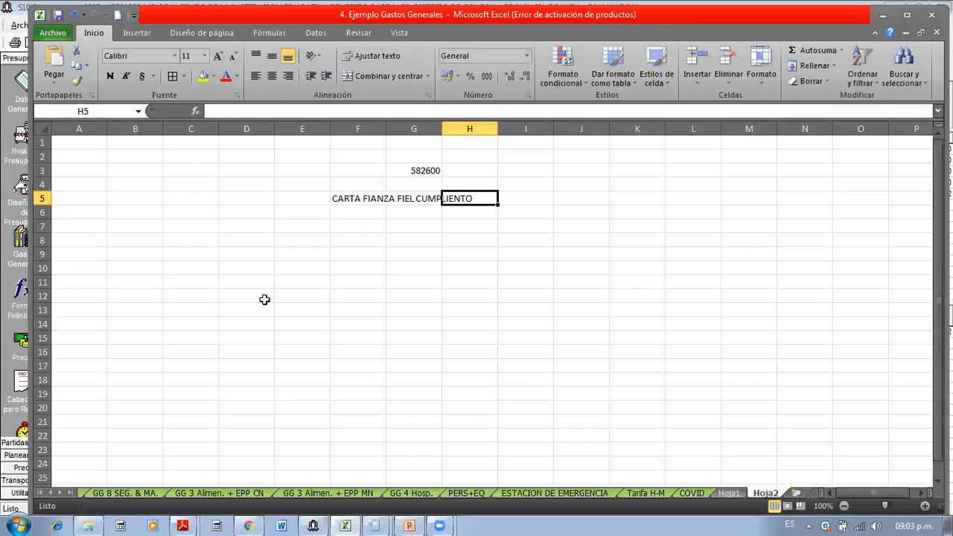
- Enter the performance bond rate of 10% in cell F6, directly below the label
key("Down")
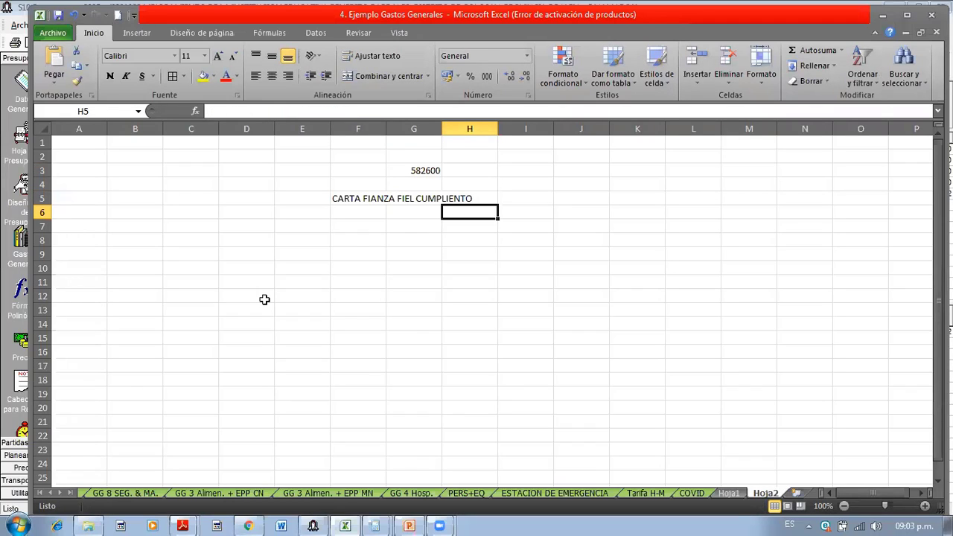
key("Left")
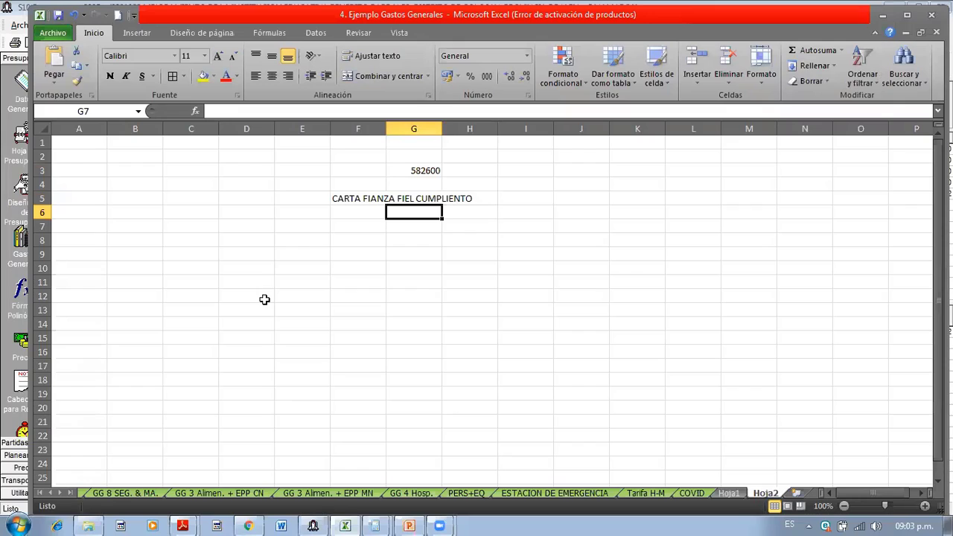
key("Left")
type("10")
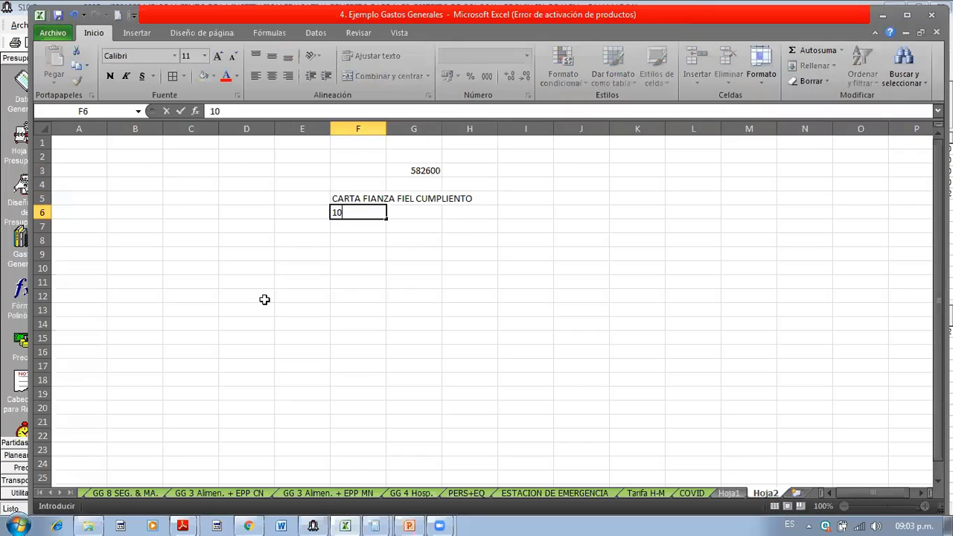
type("%")
key("Return")
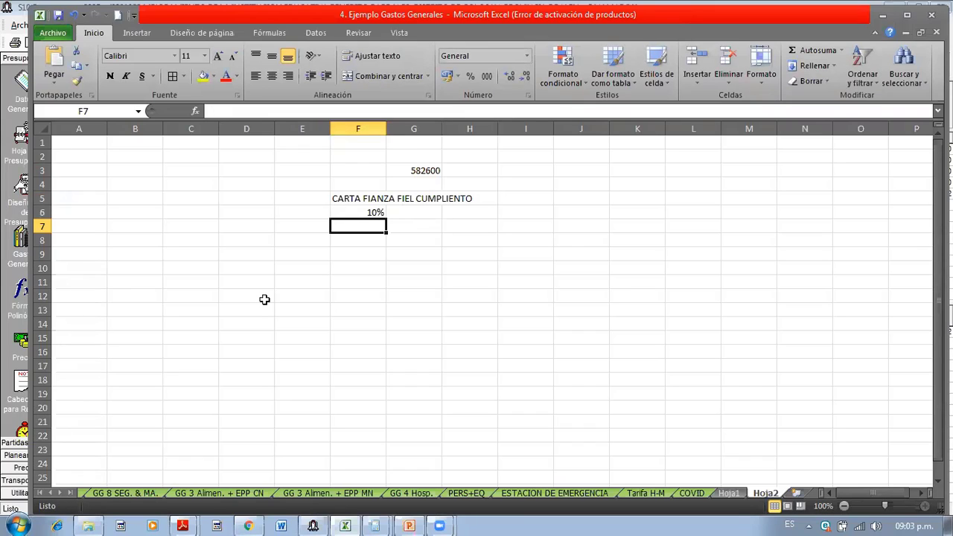
- Calculate the bond amount in cell F7 by multiplying 0.1 by the direct cost in G3
type("+")
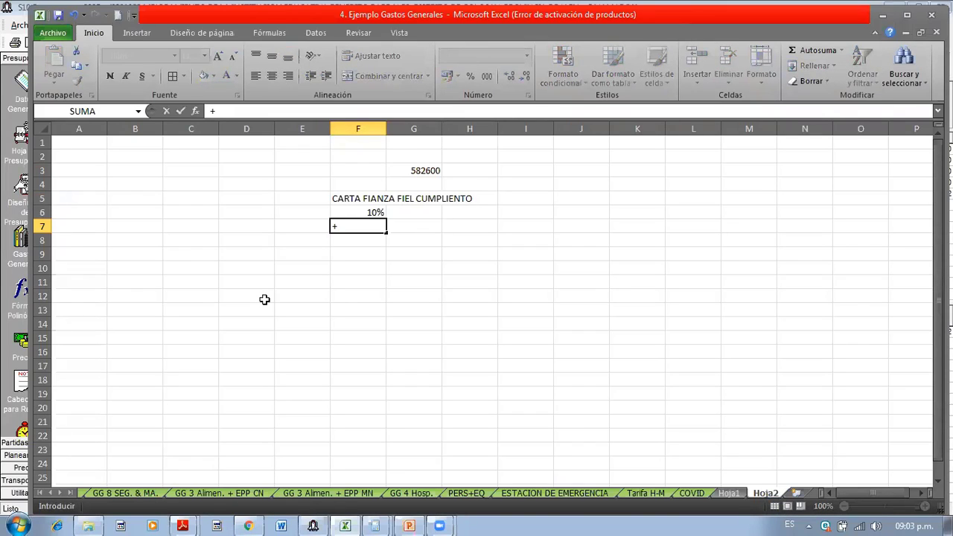
type(".1*")
key("Up")
key("Up")
key("Up")
key("Up")
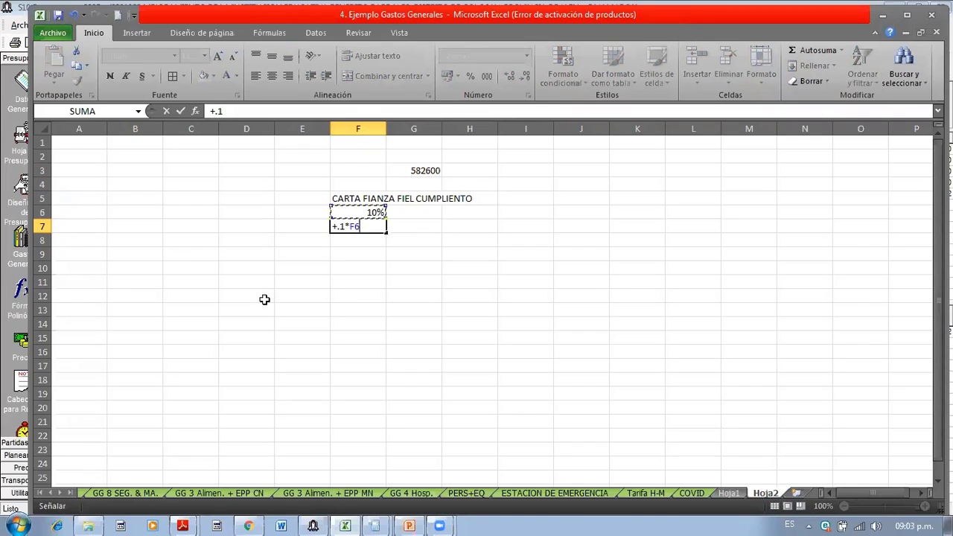
key("Return")
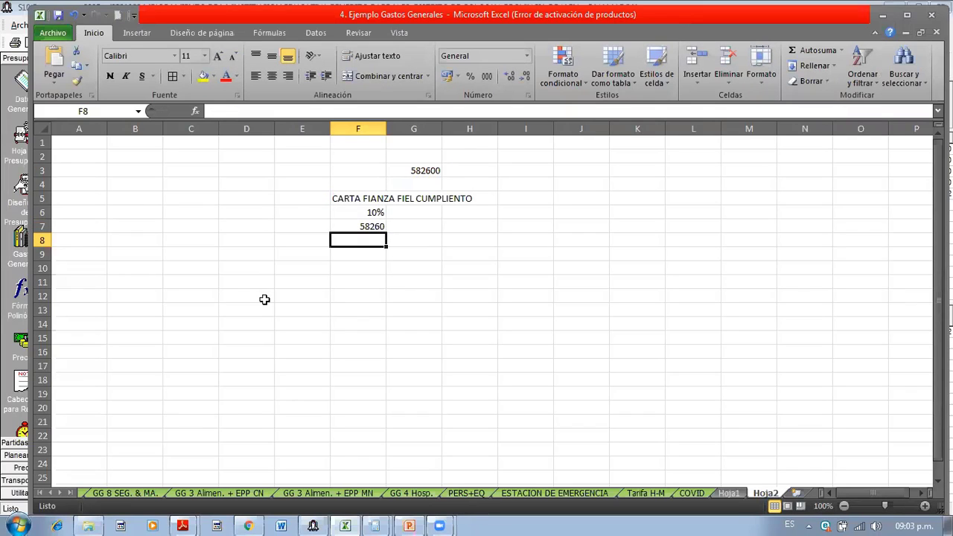
- Highlight the bond amount in F7 with a yellow fill, a cell border and red font
key("Up")
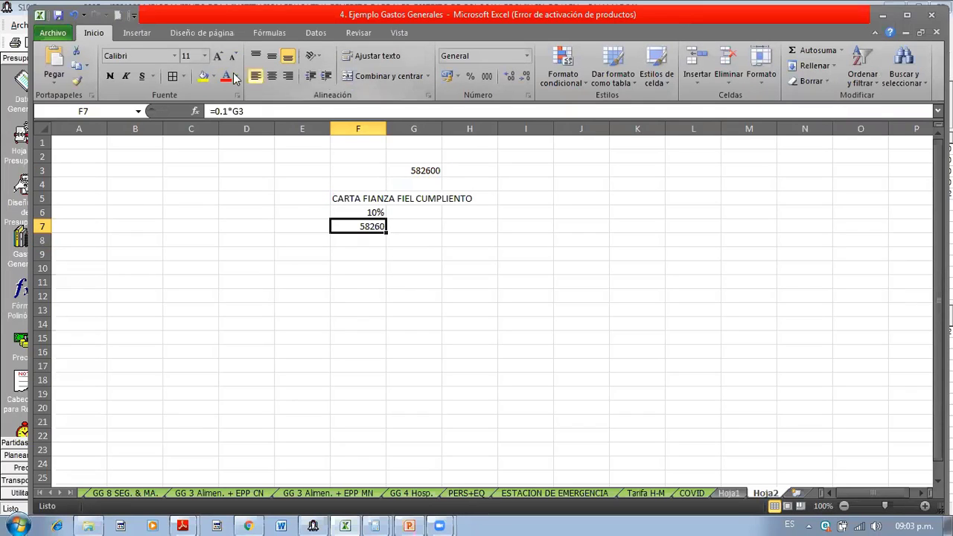
left_click(205, 77)
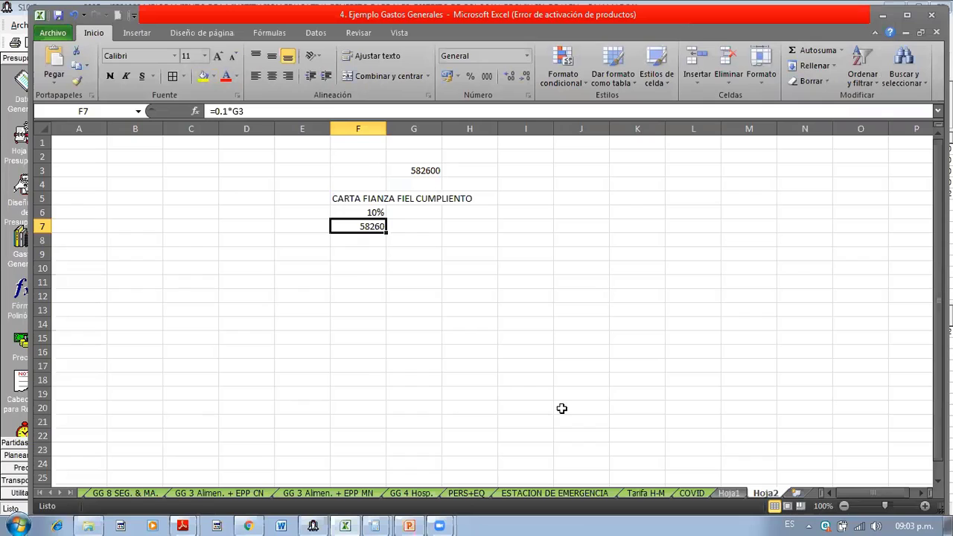
left_click(406, 266)
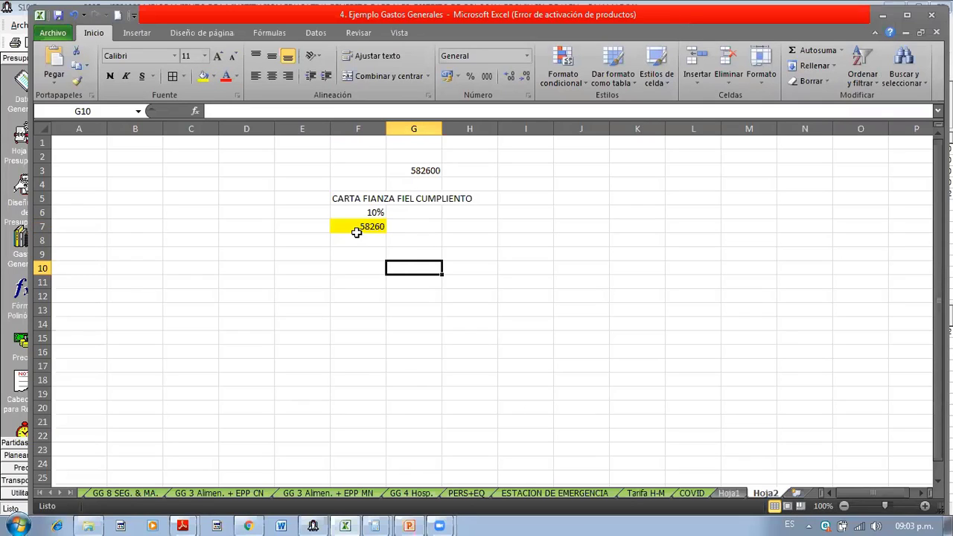
left_click(353, 228)
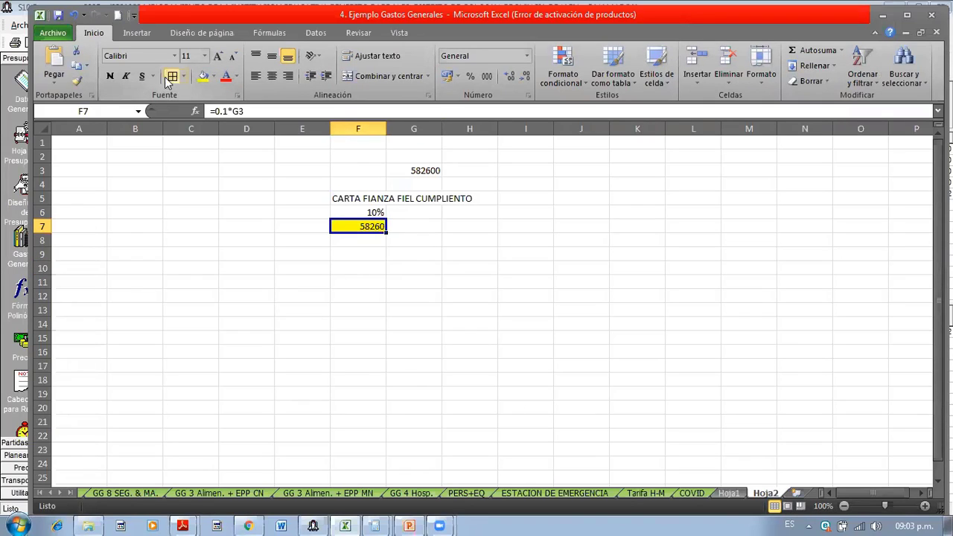
left_click(228, 77)
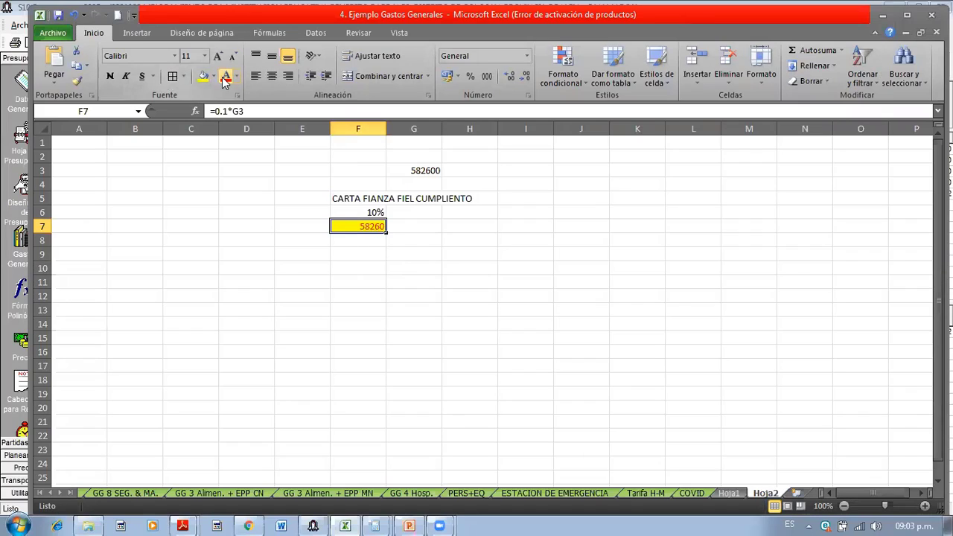
left_click(356, 254)
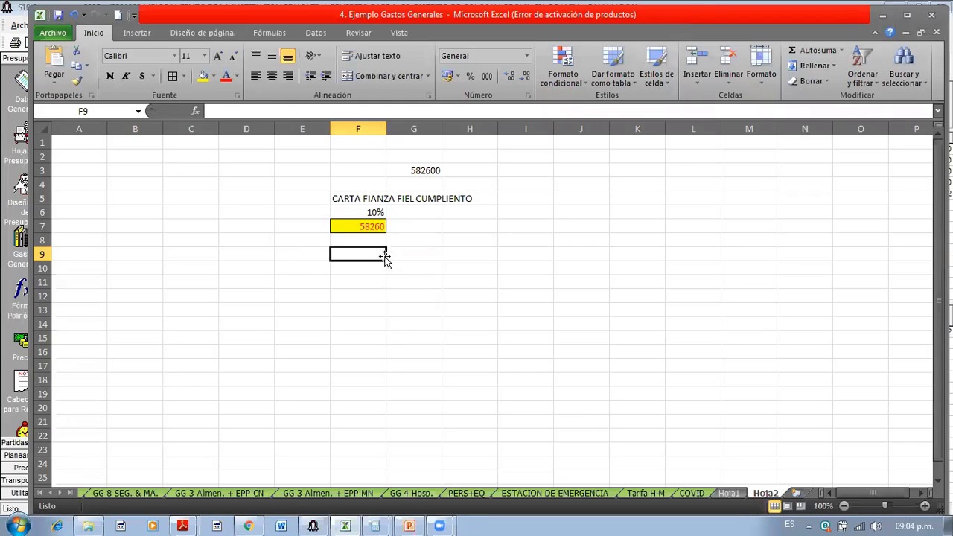
left_click(426, 249)
left_click(364, 255)
left_click(297, 227)
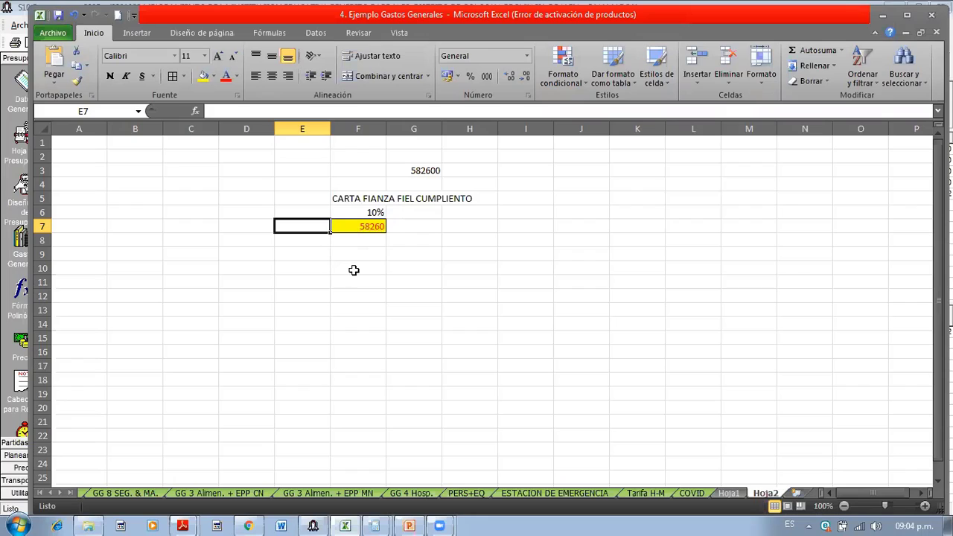
- Enter the bank's rate of 3% in cell F9
left_click(356, 259)
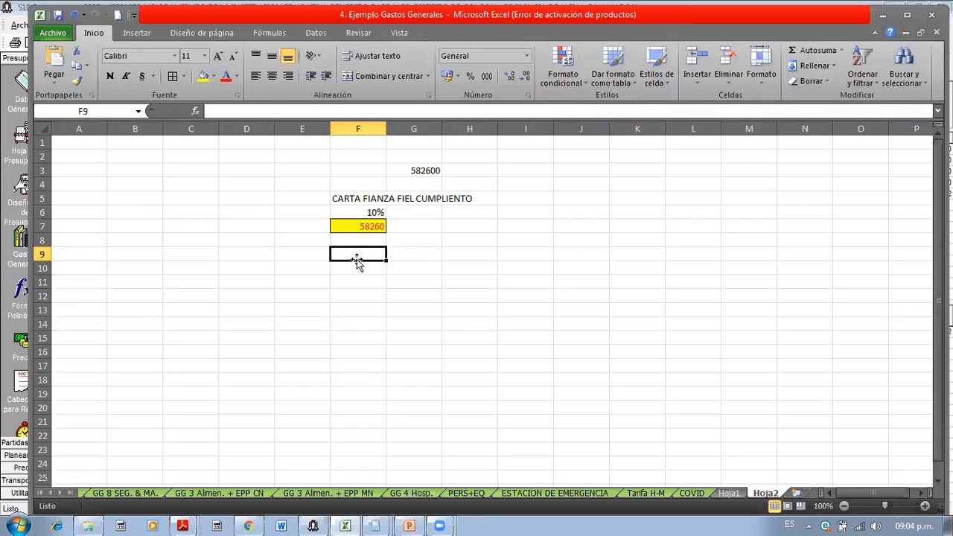
key("Right")
key("Up")
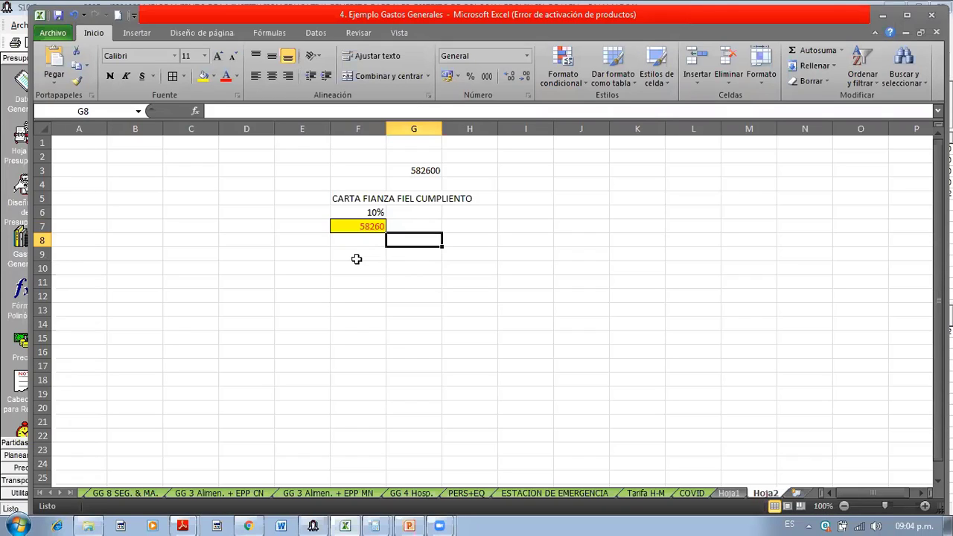
key("Left")
key("Down")
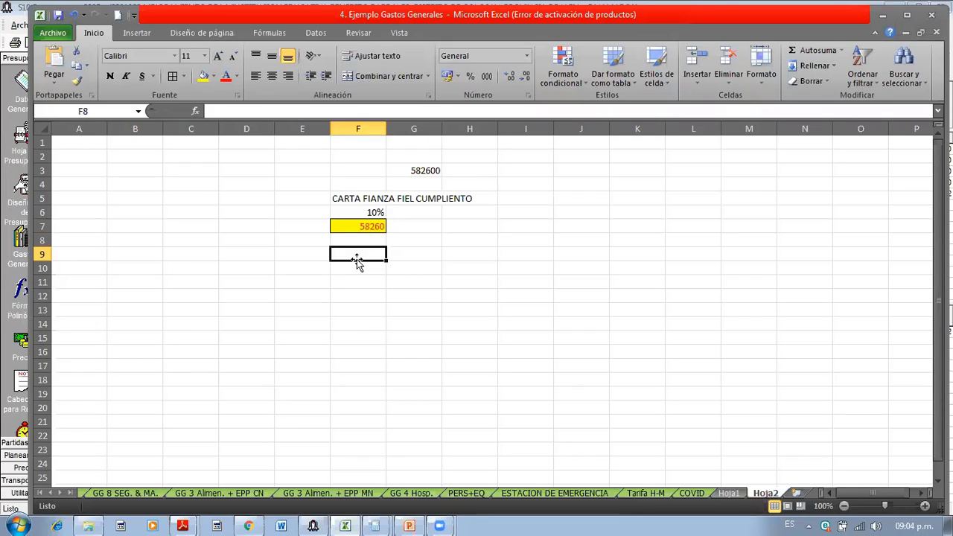
type("3")
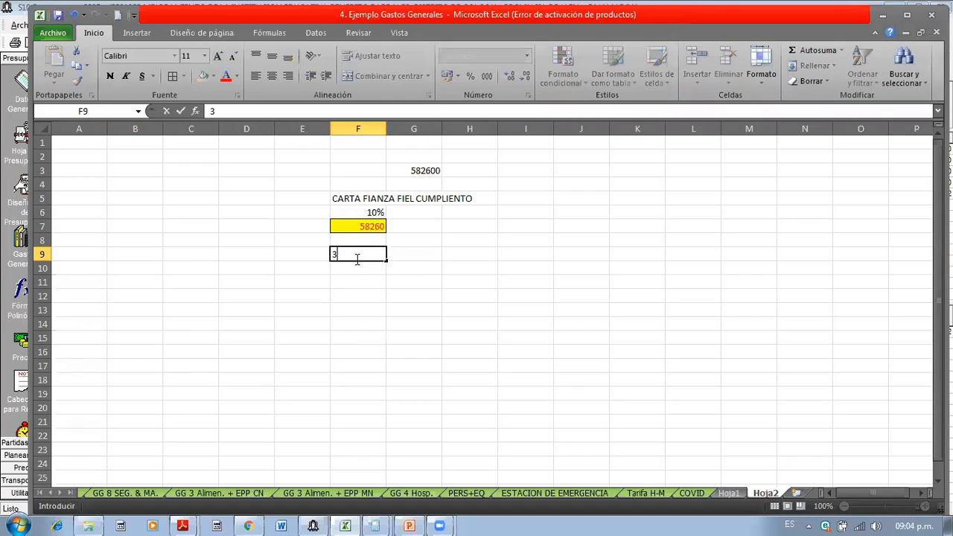
type("%")
key("Return")
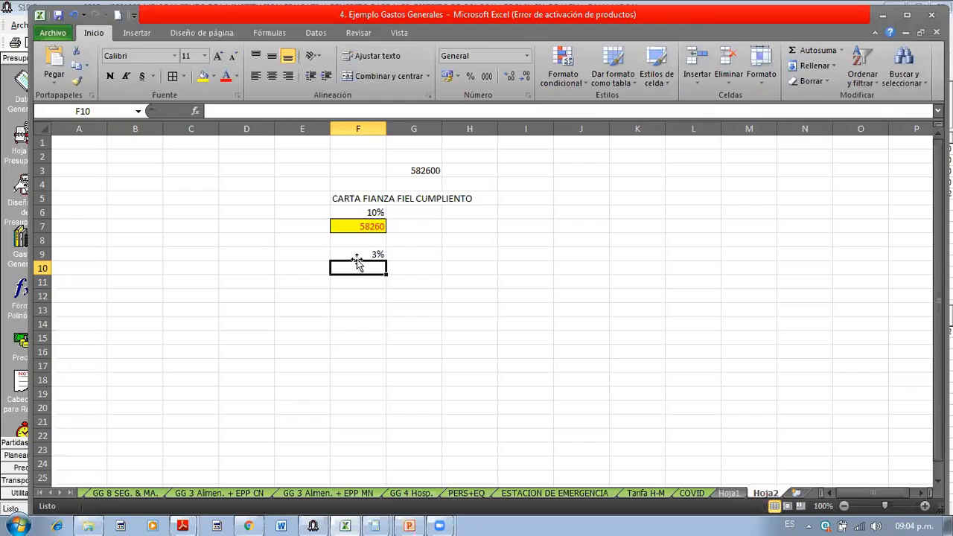
- Label the 3% rate by entering BANCO in cell G9 beside it
left_click(358, 259)
key("Right")
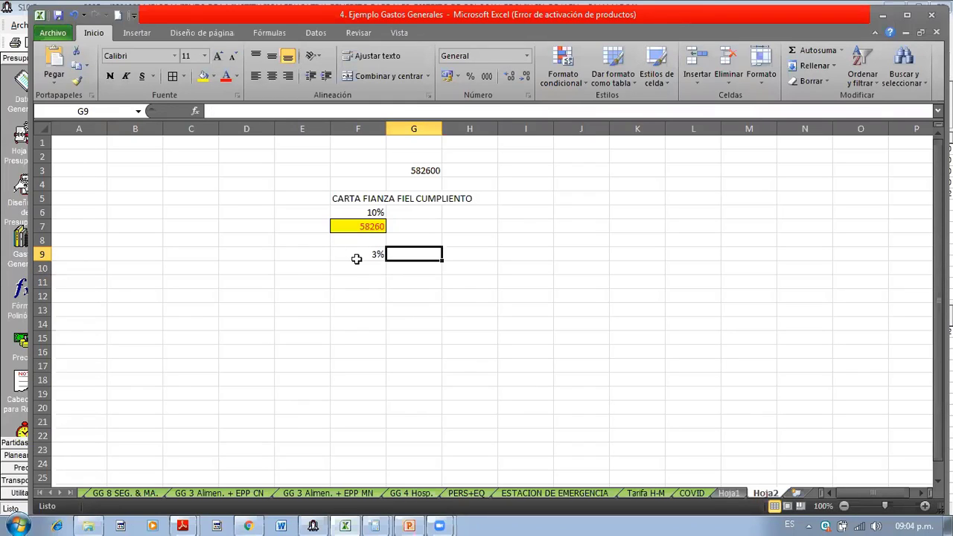
left_click(357, 258)
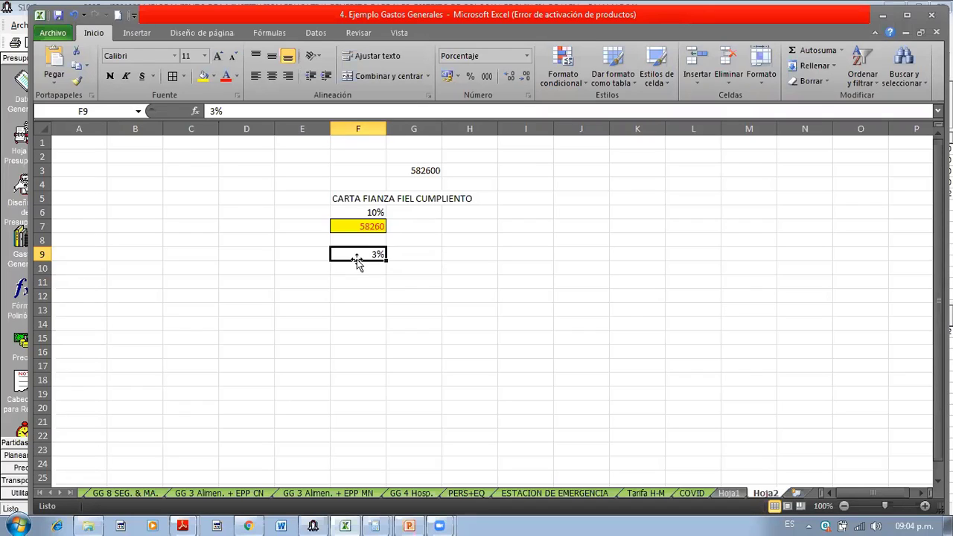
key("Down")
key("Right")
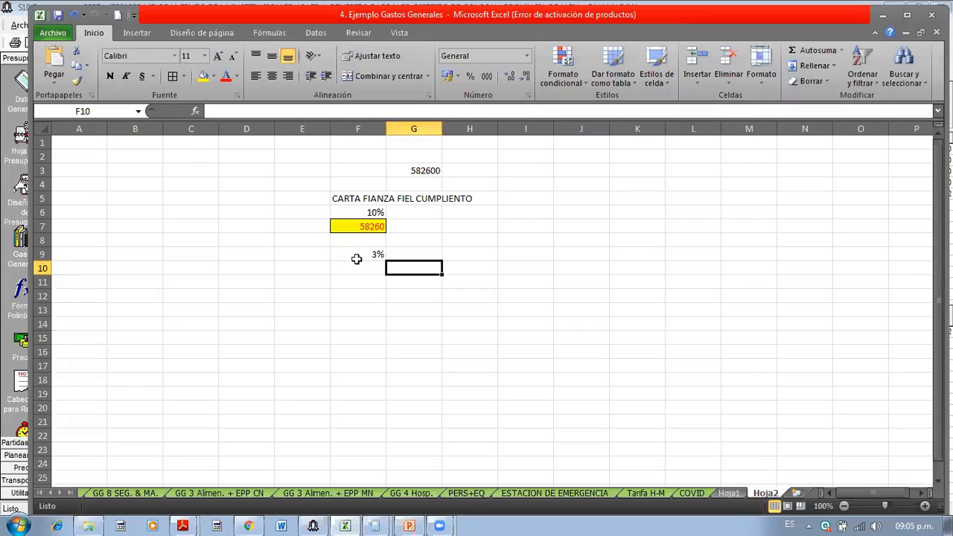
key("Up")
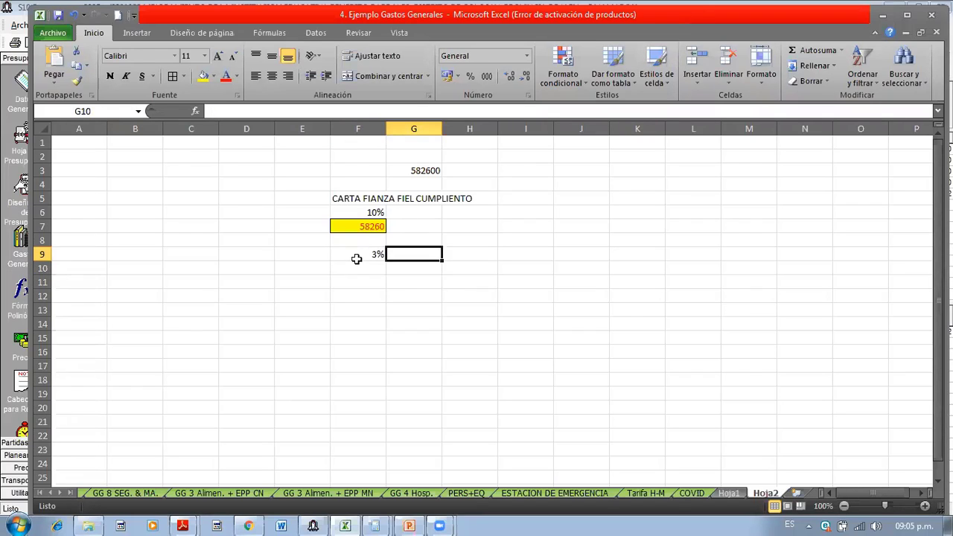
type("BANCO")
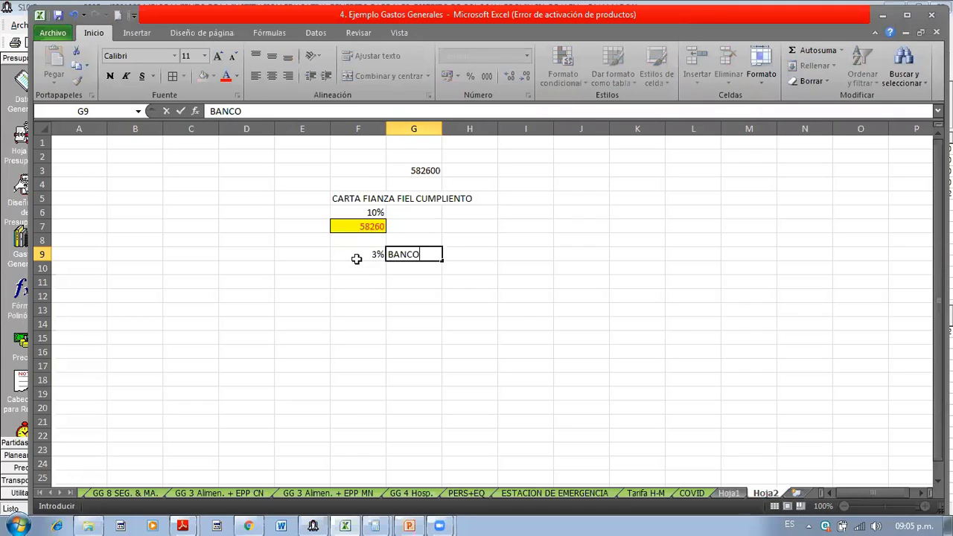
key("Return")
- Calculate the bank's charge in cell F11 by multiplying 0.03 by the bond amount in F7
key("Left")
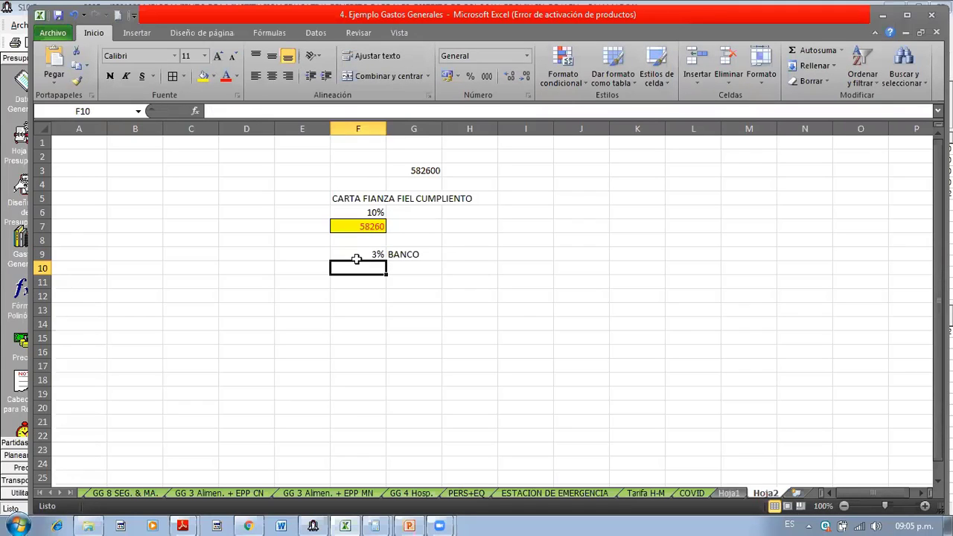
key("Right")
key("Left")
key("Down")
key("Up")
key("Down")
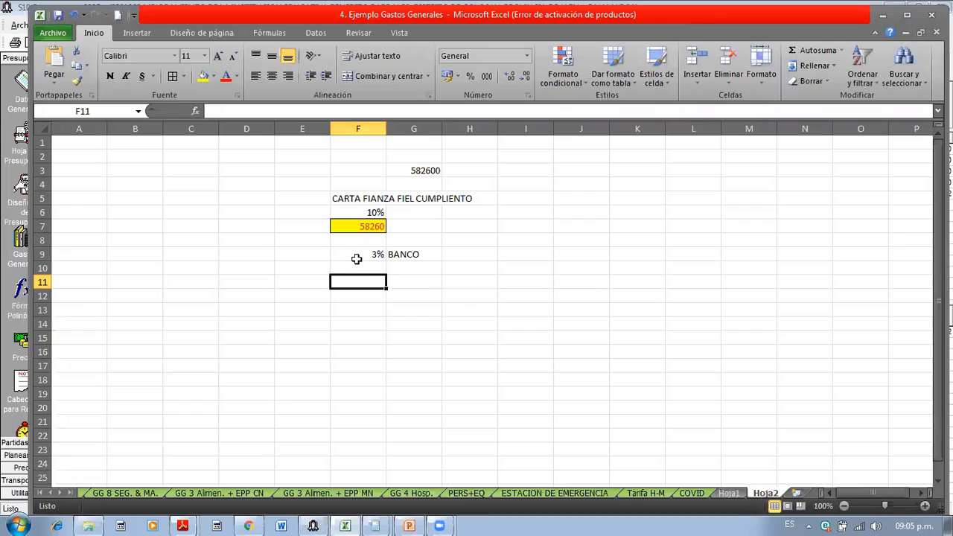
type("+.03")
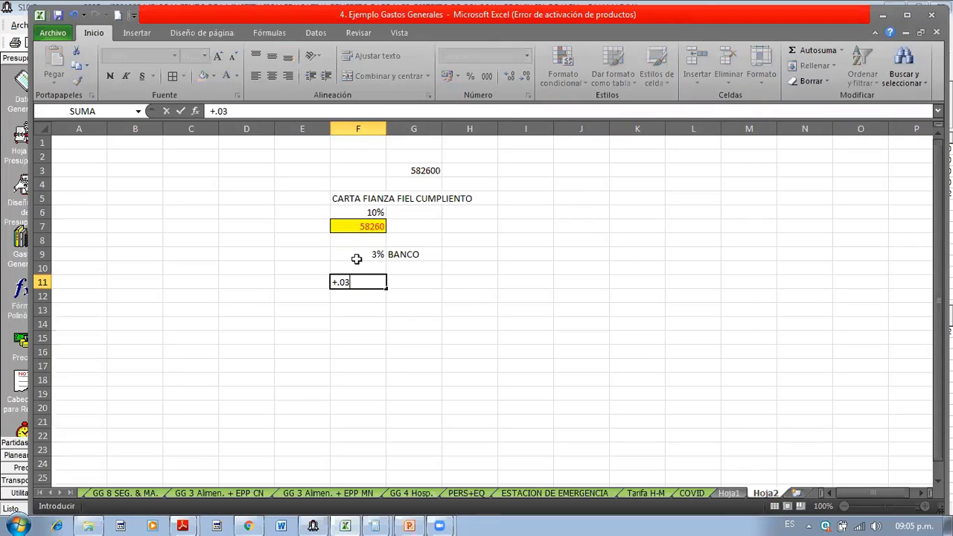
type("*")
key("Up")
key("Up")
key("Up")
key("Up")
key("Return")
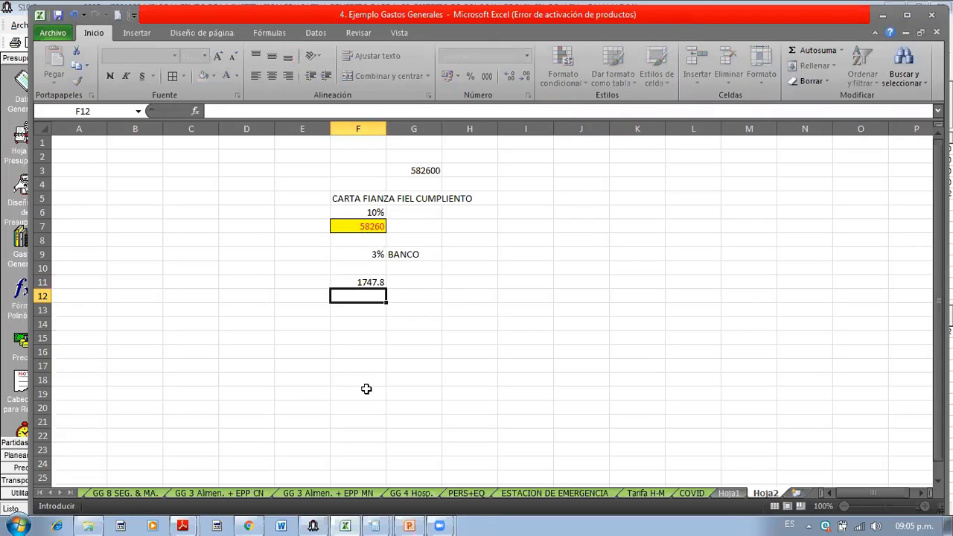
- Switch to S10 Presupuestos to compare the Carta Fianza por fiel cumplimiento partial with the Excel calculation, and return to the workbook
left_click(312, 524)
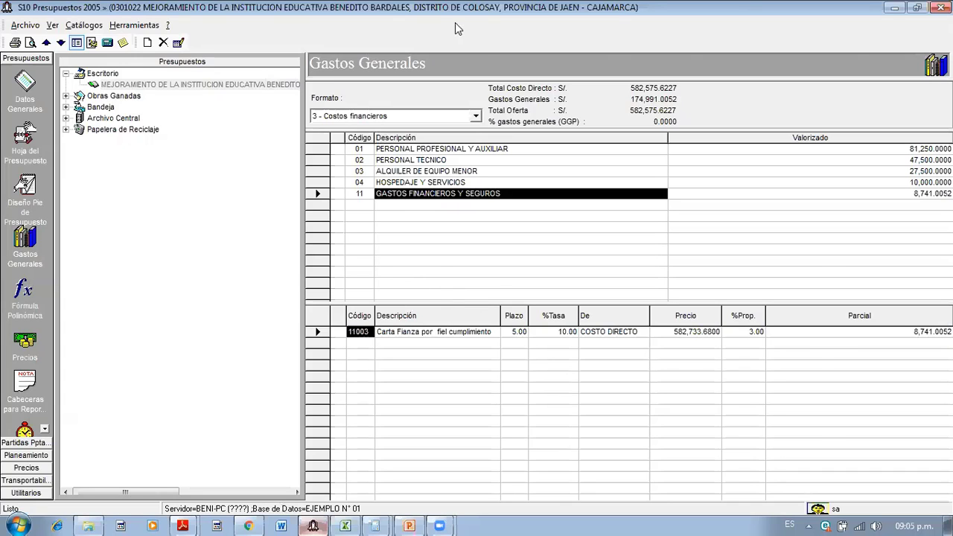
key("alt+Tab")
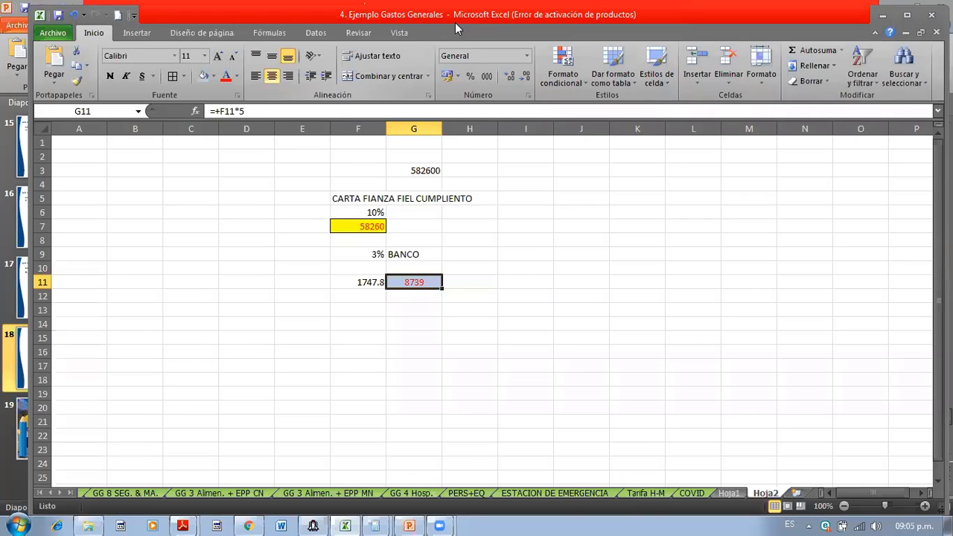
left_click(469, 408)
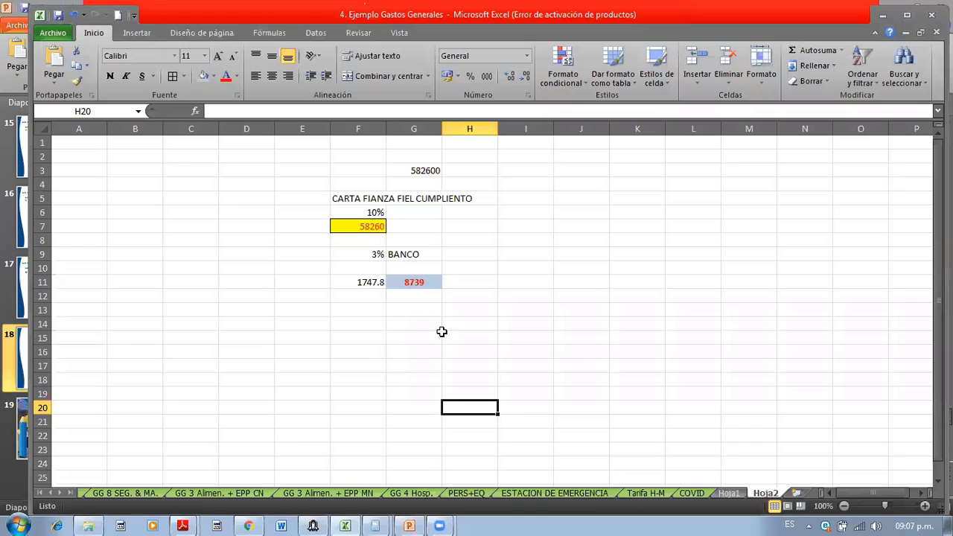
- Review the bank rate in F9:G9, the bond amount formula in F7 and the charge formulas in F11 and G11
left_click(444, 333)
left_click_drag(376, 254, 397, 255)
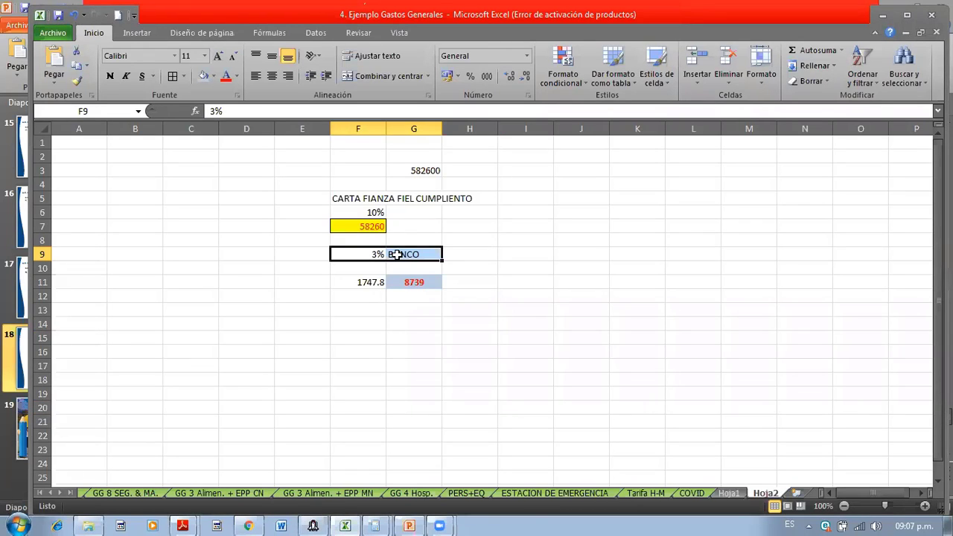
mouse_move(397, 254)
left_mouse_down()
mouse_move(438, 263)
mouse_move(403, 251)
left_mouse_up()
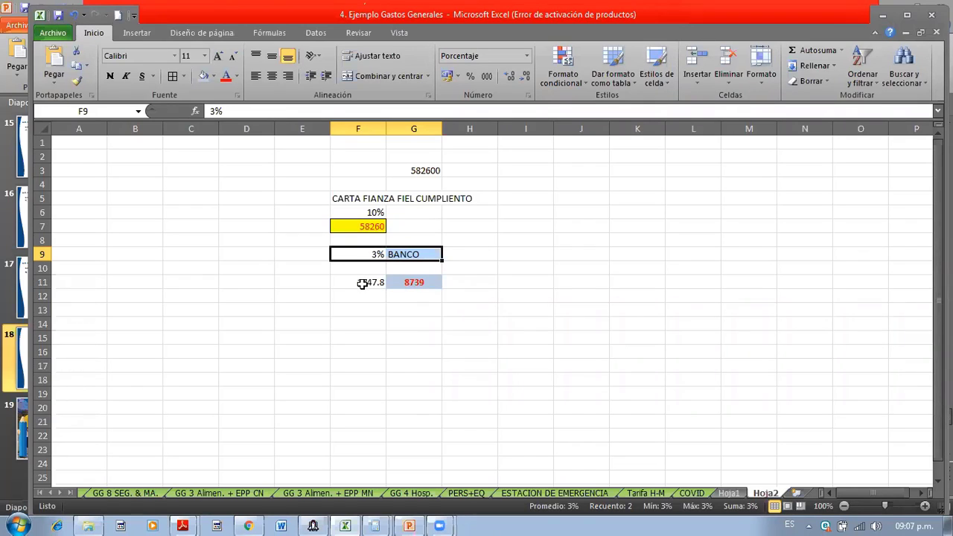
left_click(365, 230)
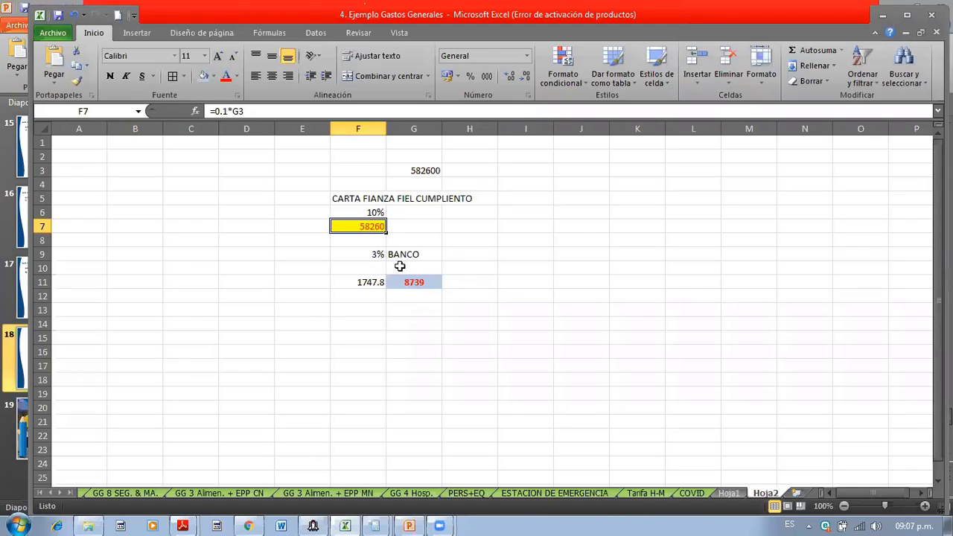
left_click(363, 282)
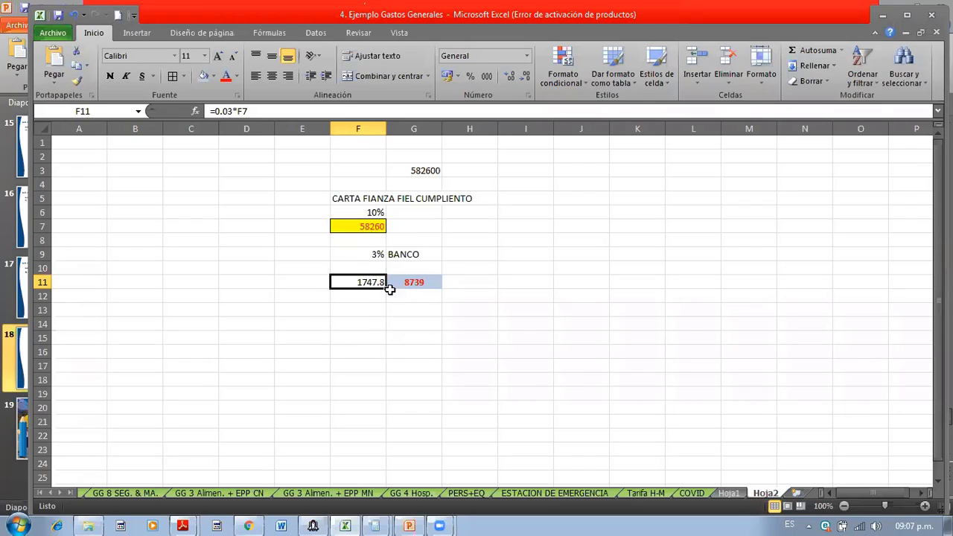
left_click(425, 283)
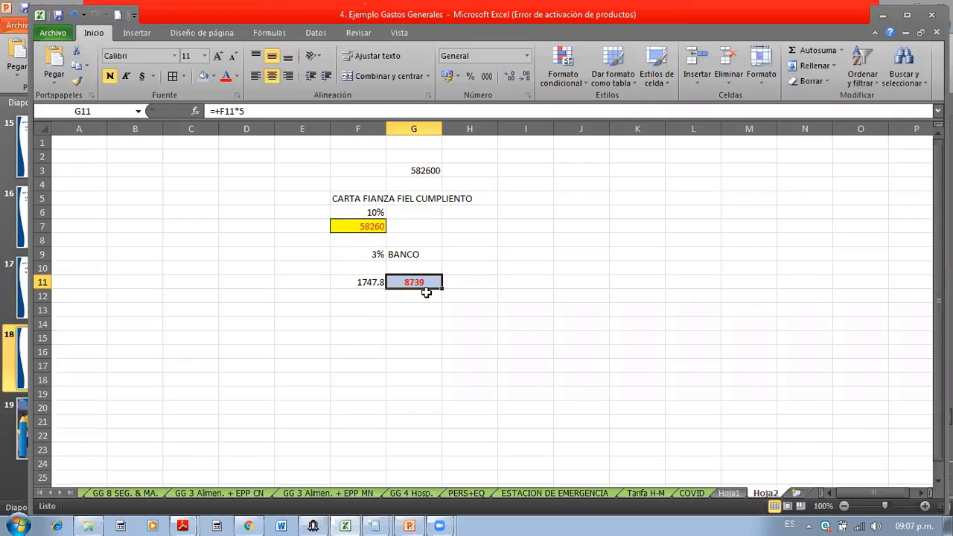
- Set the bank's rate in cell F9 to 1.2% and show it with one decimal place
left_click(368, 255)
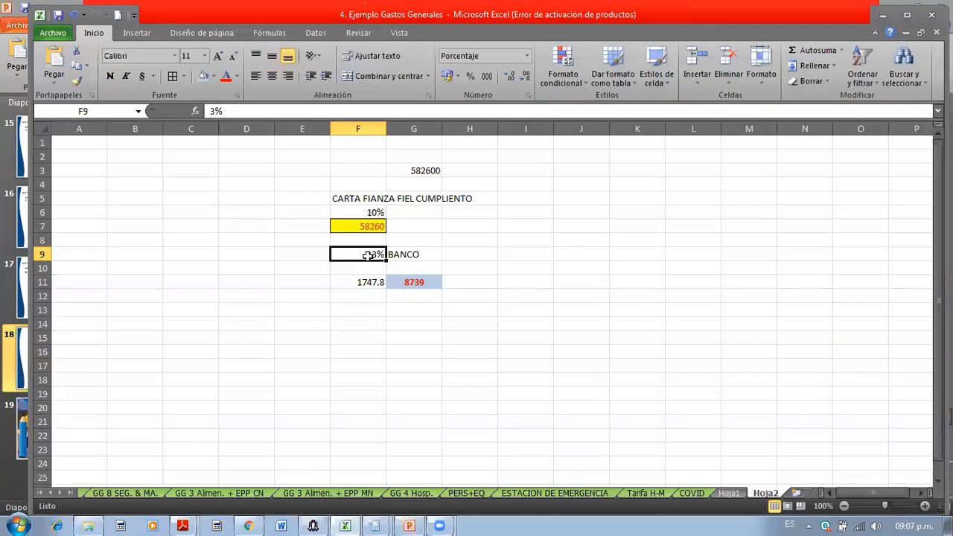
type("1.2")
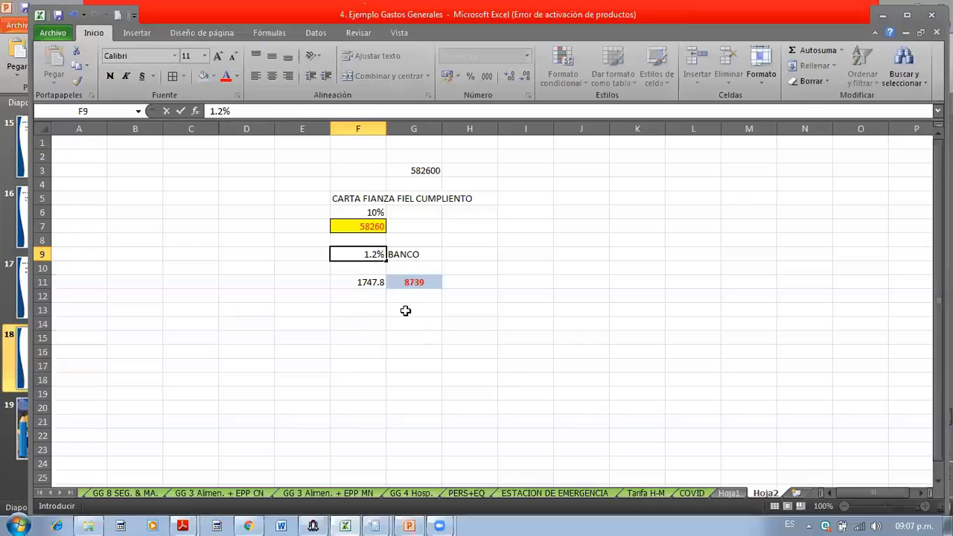
left_click_drag(526, 394, 477, 394)
left_click(370, 254)
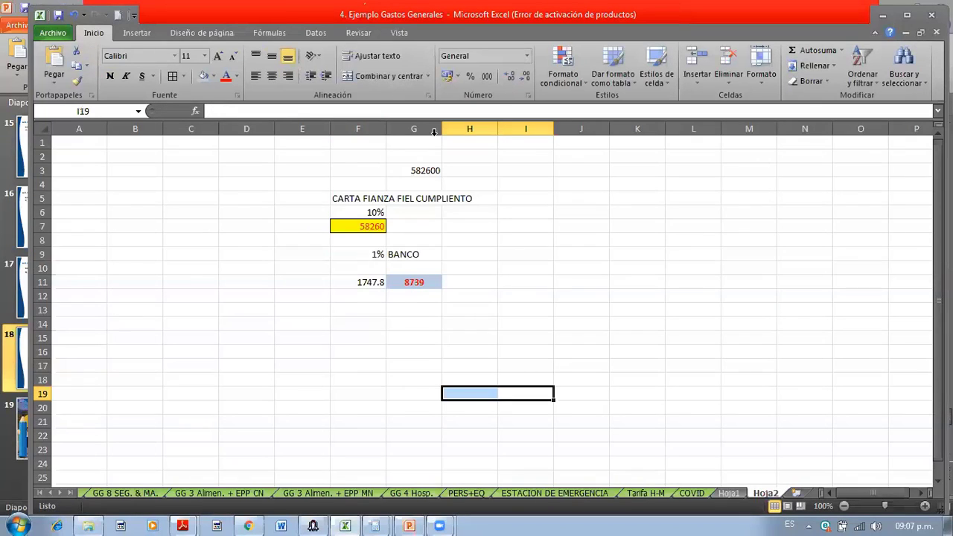
left_click(511, 77)
- Change the bank charge formula in cell F11 to =0.012*F7
left_click(358, 281)
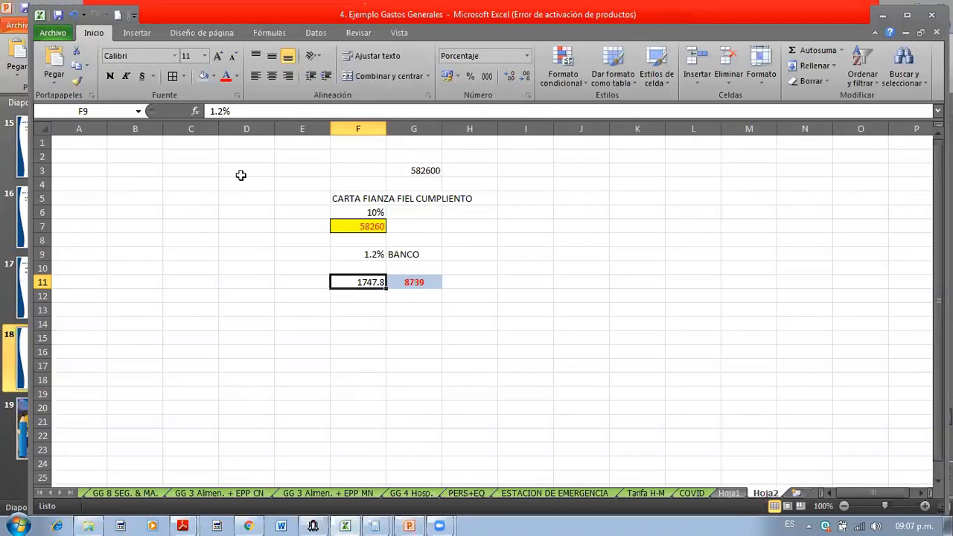
left_click(233, 111)
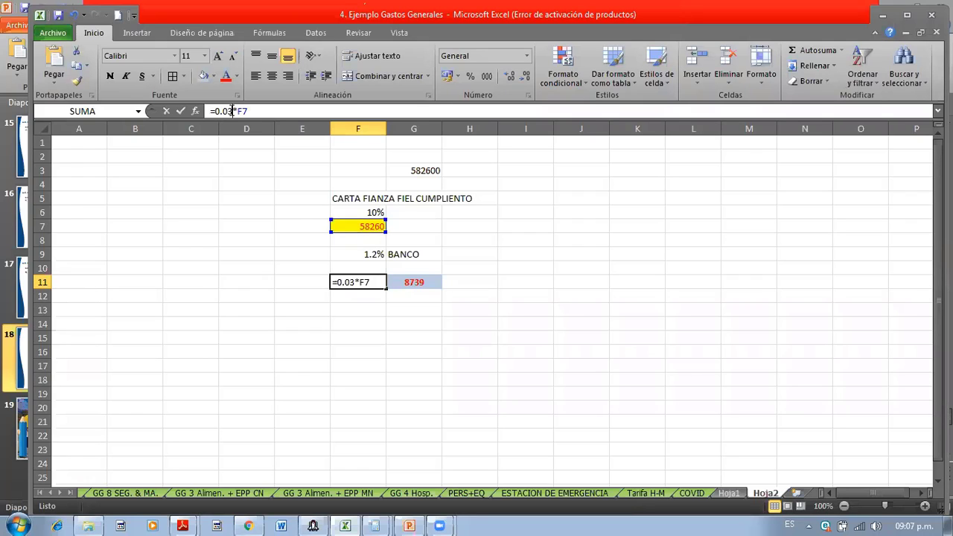
key("BackSpace")
type("12")
key("Return")
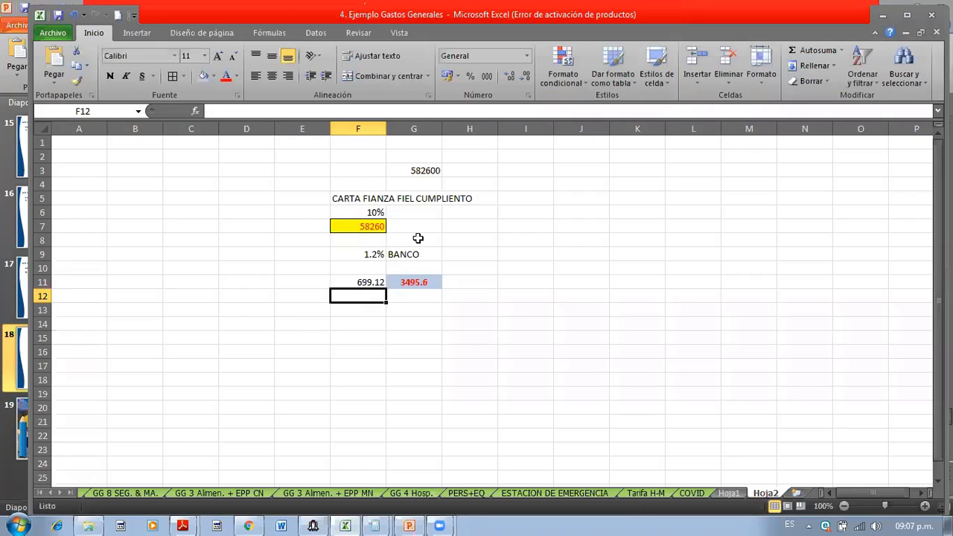
- Inspect the formula in cell G11 that multiplies the bank's charge by 5
left_click(416, 283)
left_click(396, 308)
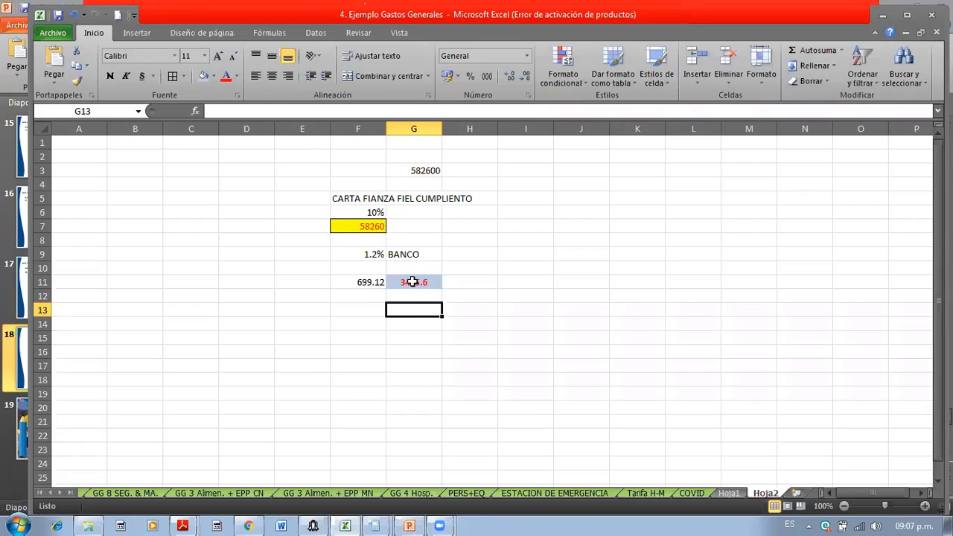
left_click_drag(417, 302, 431, 272)
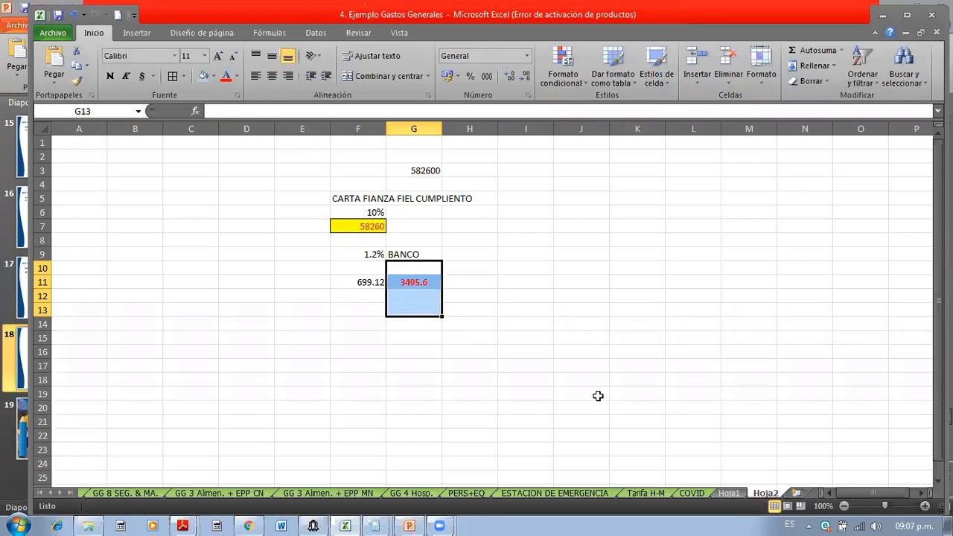
key("Up")
key("Up")
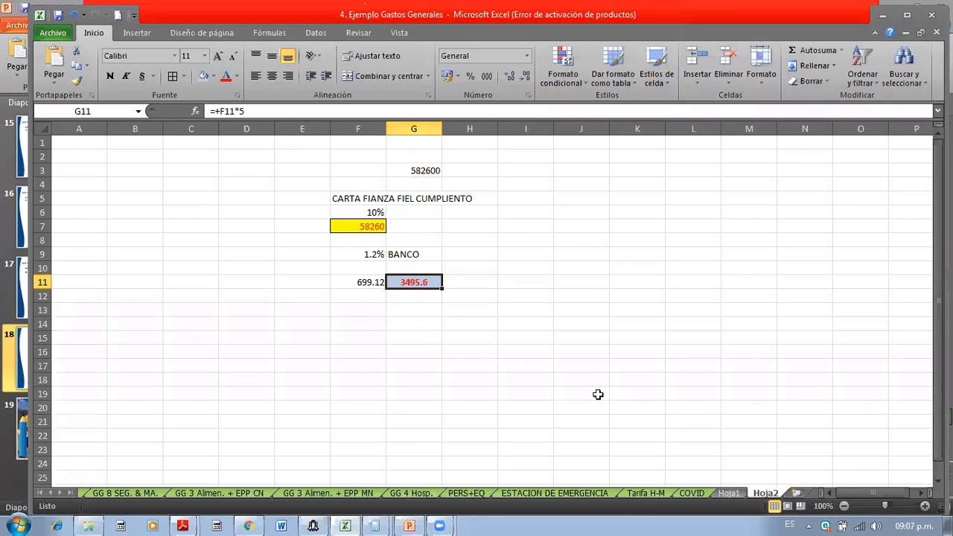
left_click(416, 281)
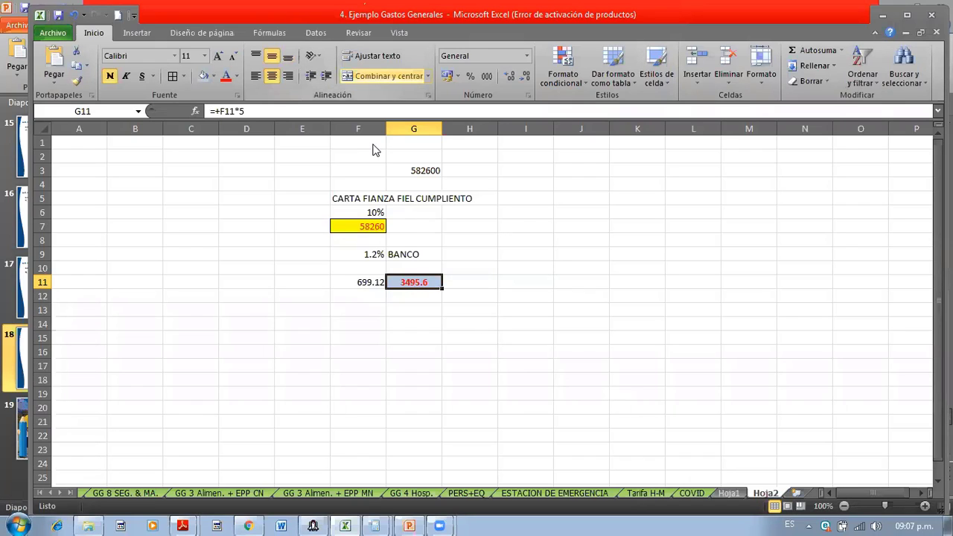
- Center the bank rate and its BANCO label in cells F9:G9
left_click(341, 258)
key("shift+Down")
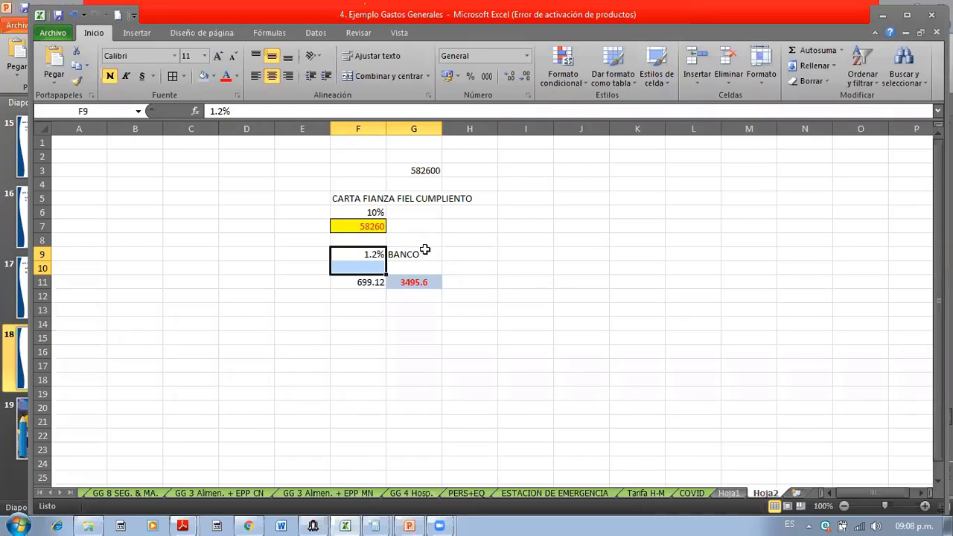
left_click_drag(425, 251, 423, 254)
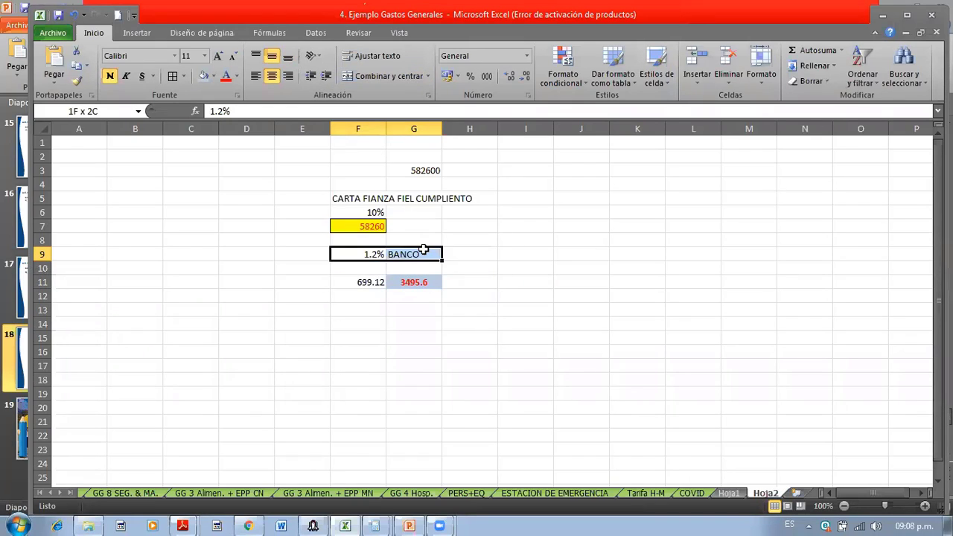
left_click(272, 76)
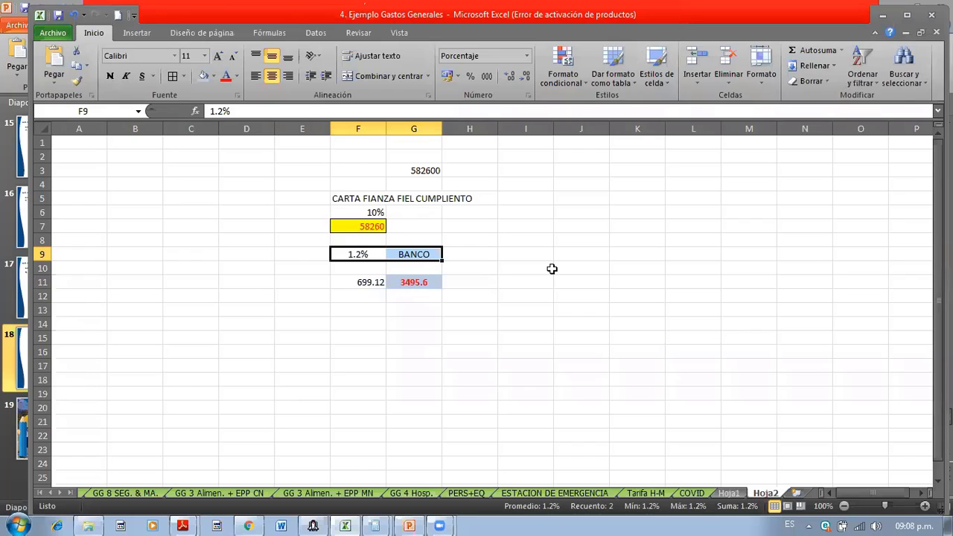
left_click(308, 22)
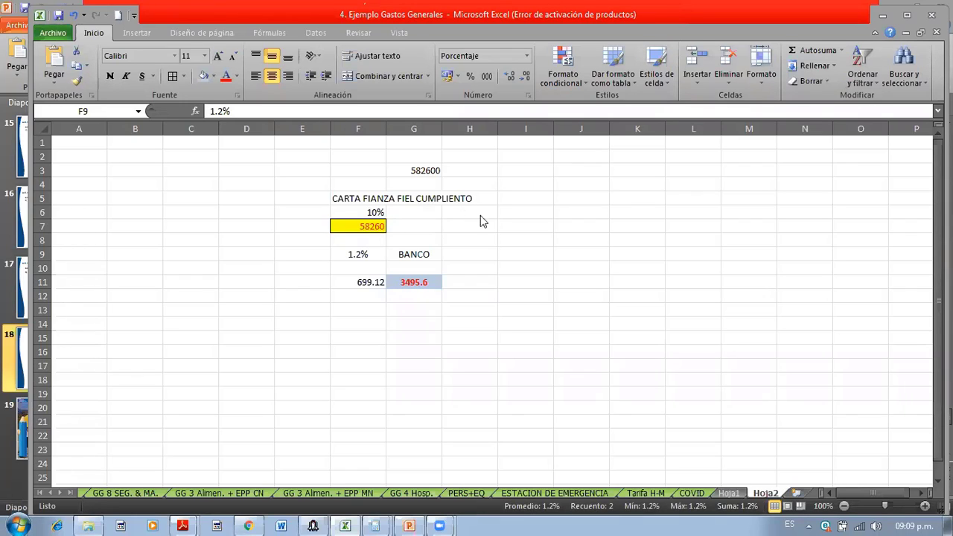
left_click(481, 242)
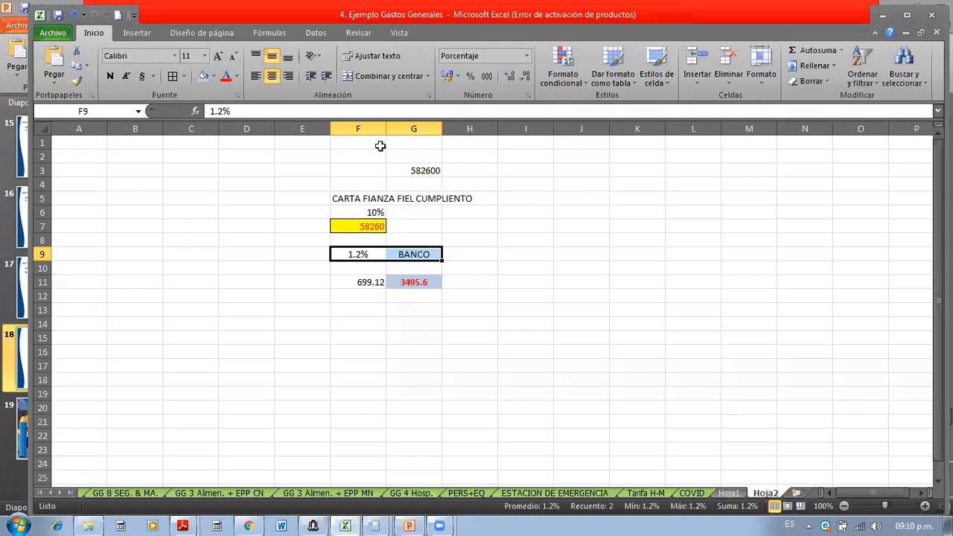
left_click(266, 436)
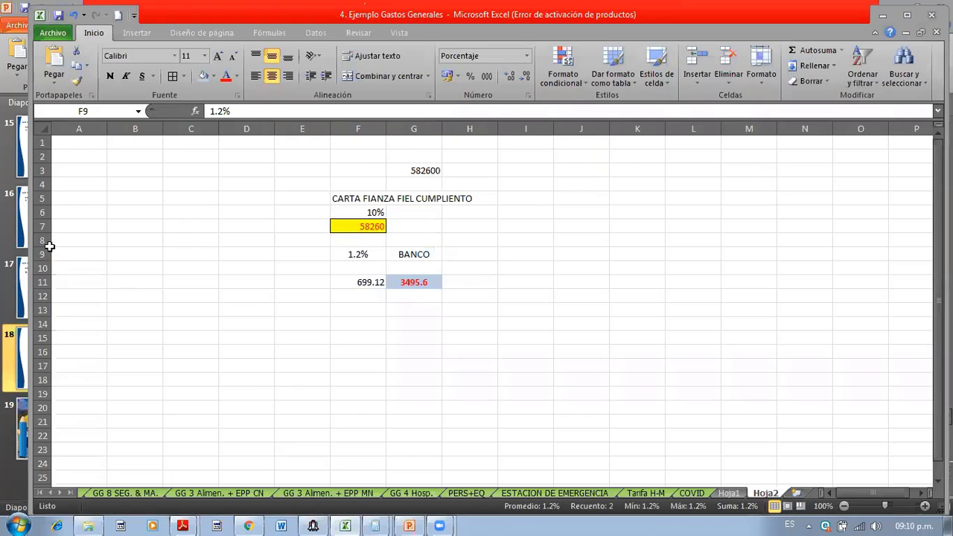
left_click(238, 520)
left_click(364, 227)
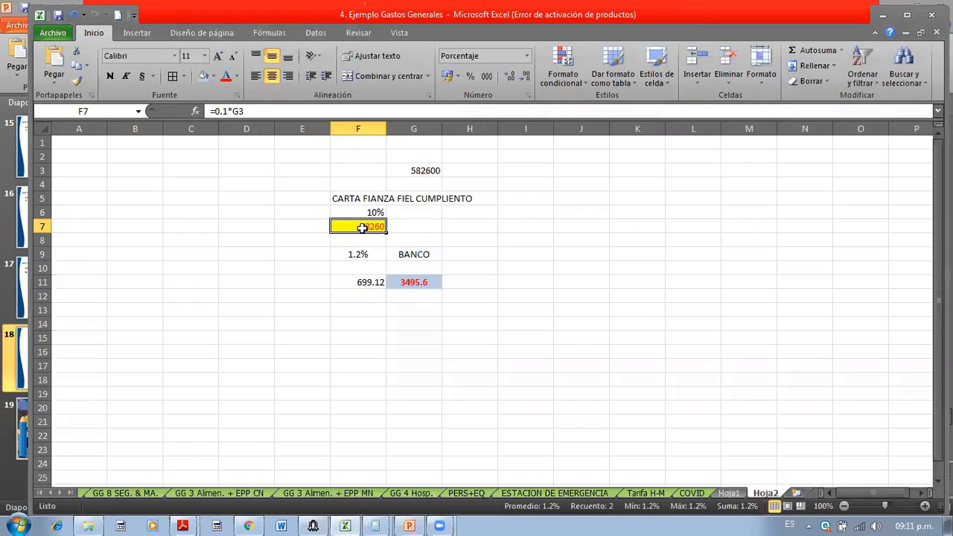
left_click(307, 222)
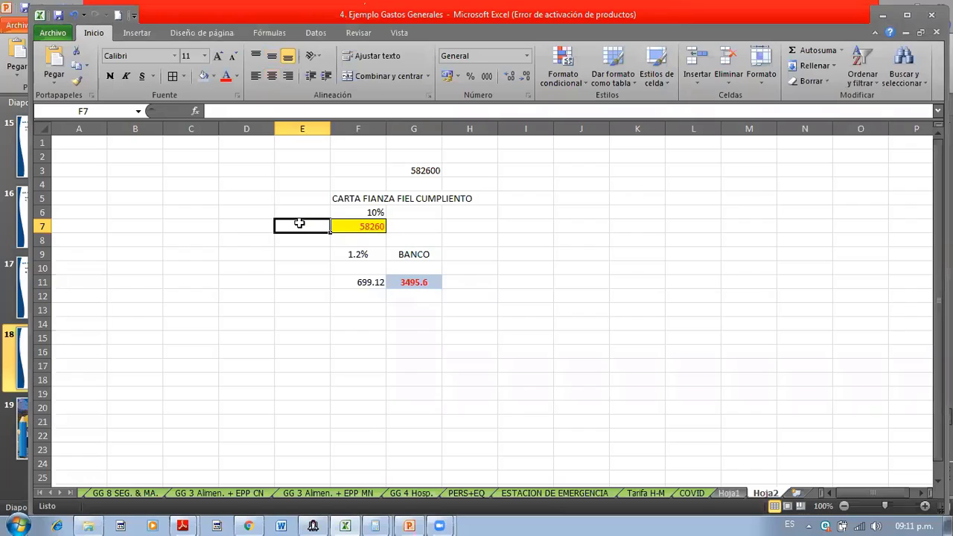
left_click_drag(304, 198, 303, 210)
left_click_drag(304, 265, 304, 265)
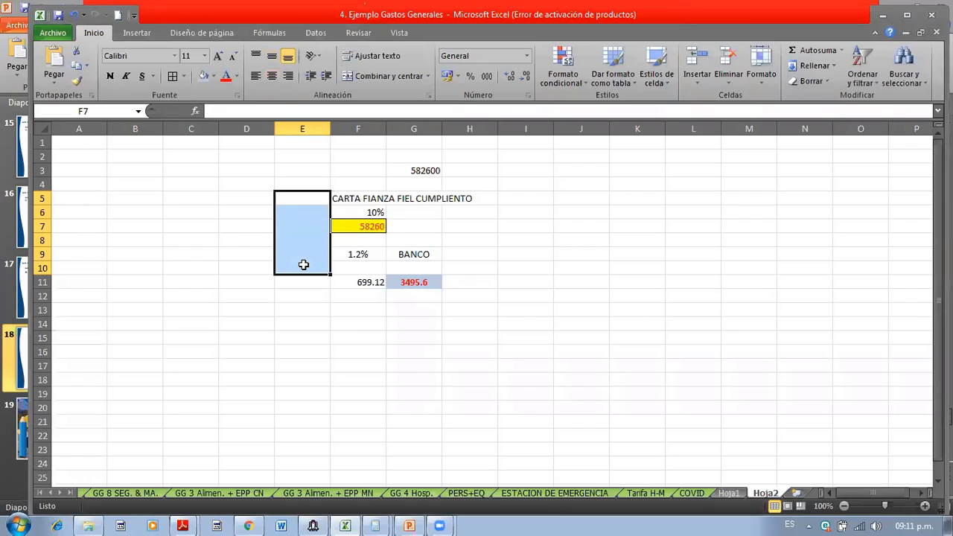
left_click_drag(304, 224, 361, 227)
left_click_drag(304, 198, 304, 267)
left_click_drag(306, 229, 313, 279)
left_click_drag(304, 184, 313, 255)
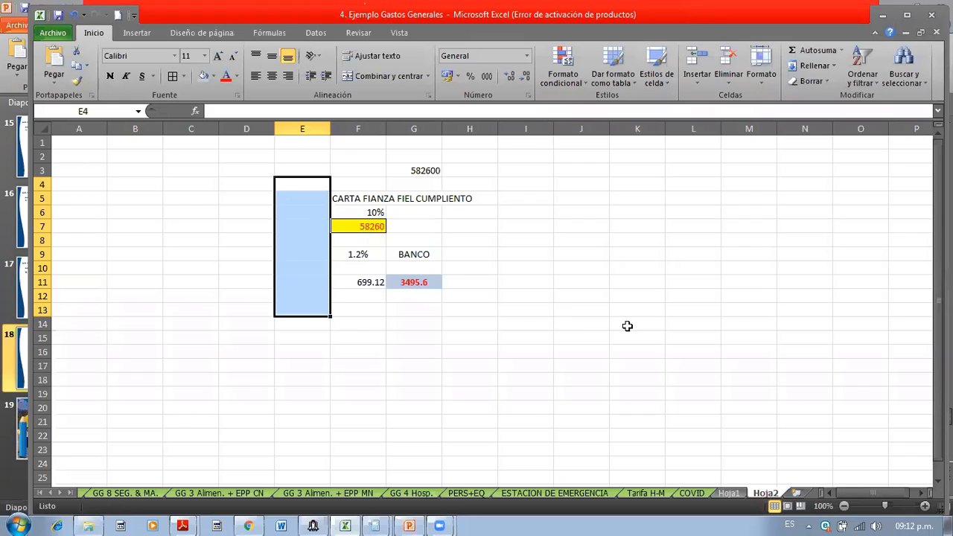
left_click(510, 231)
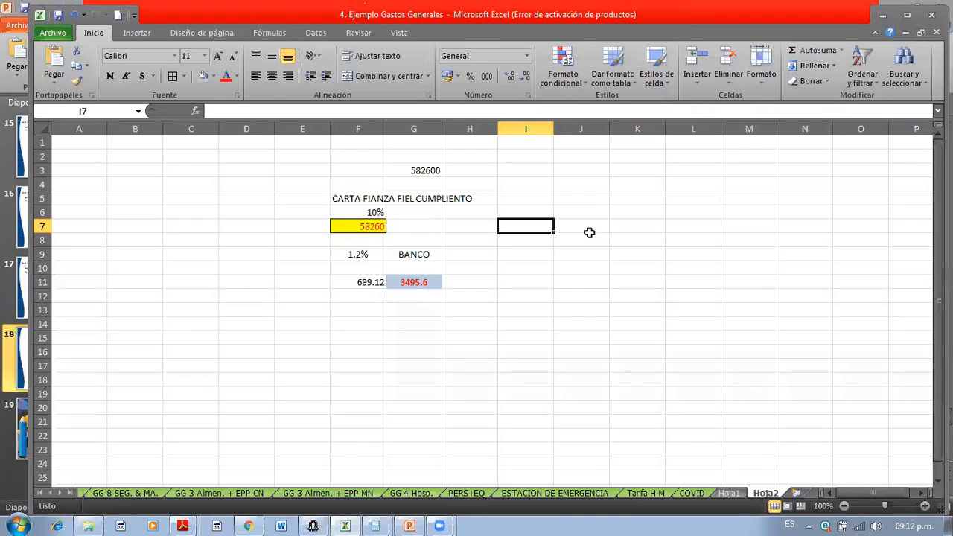
- Switch to the Costos y Presupuestos 2 folder and open the 5. CAPÍTULO V presentation
key("alt+Tab")
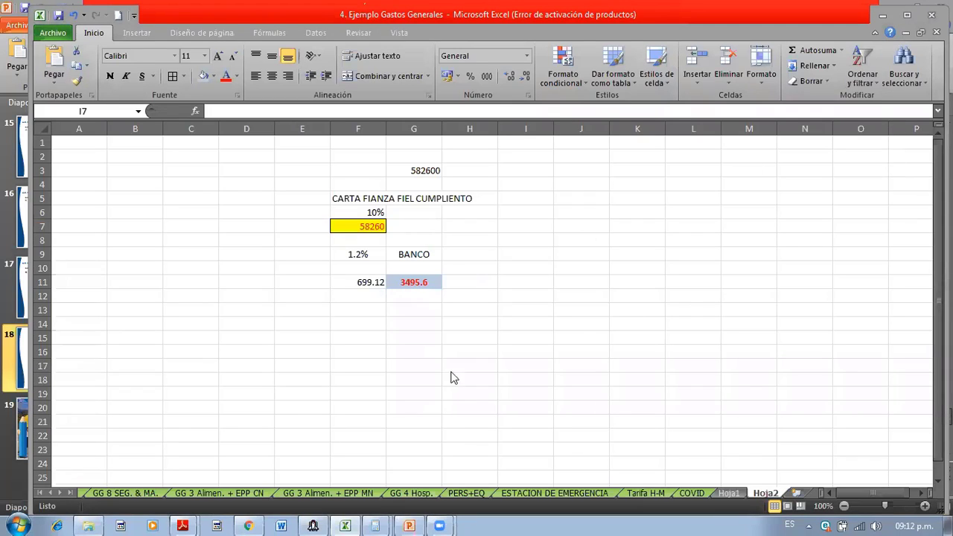
left_click(406, 524)
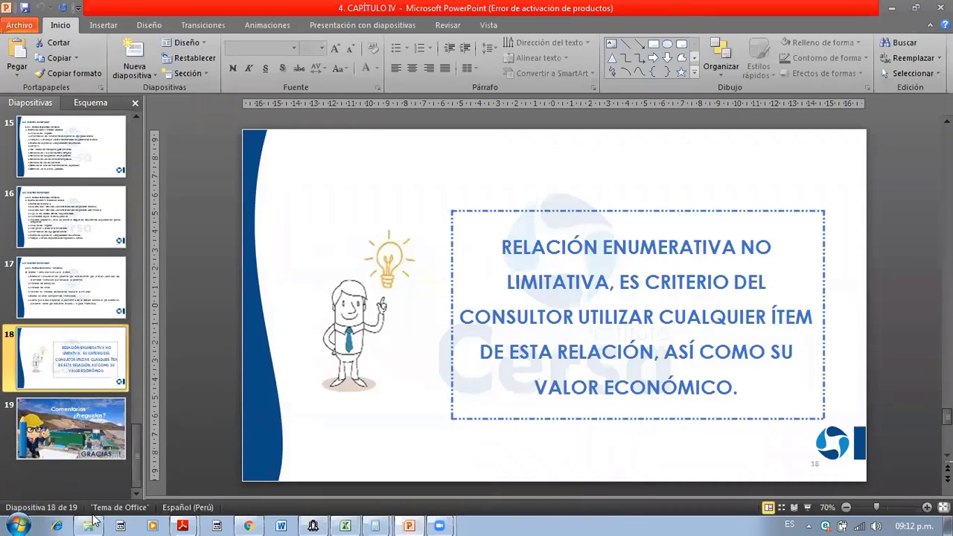
key("alt+Tab")
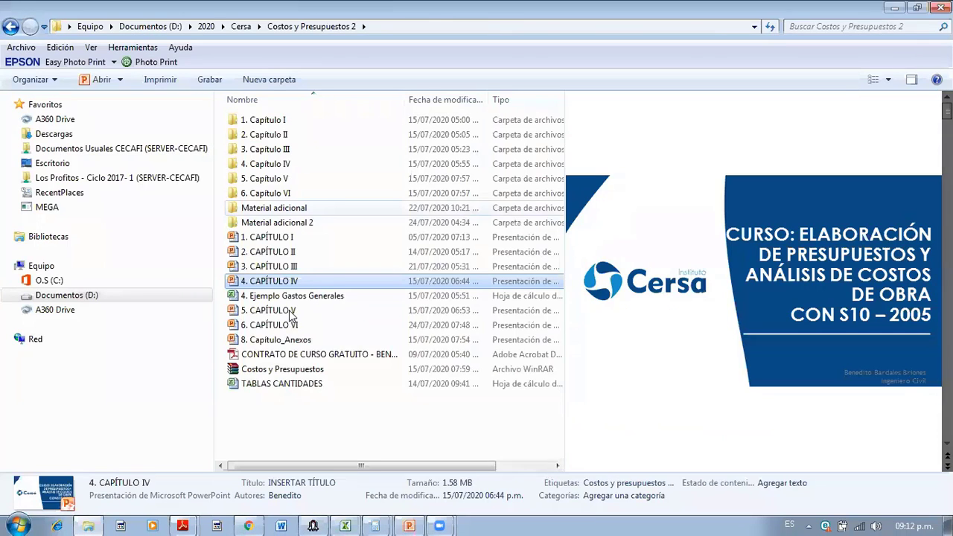
double_click(292, 311)
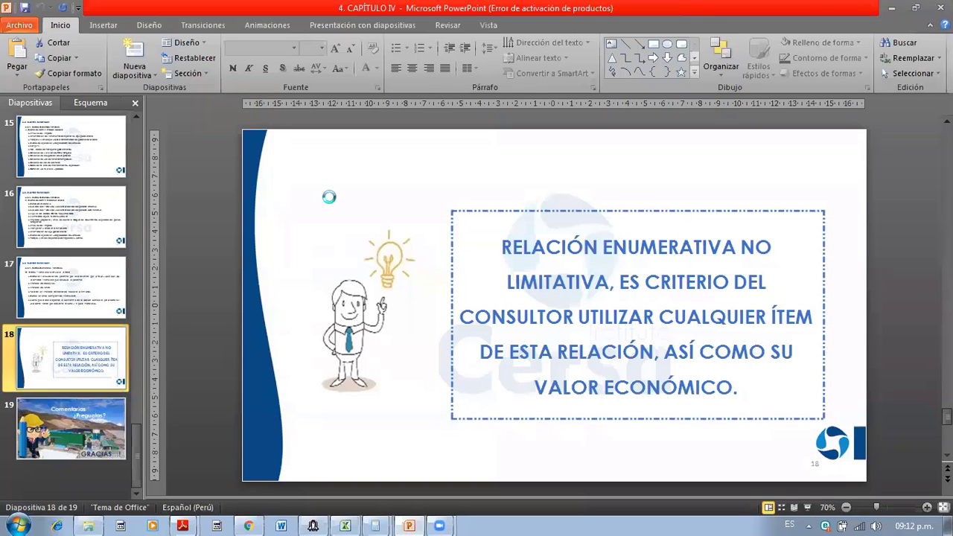
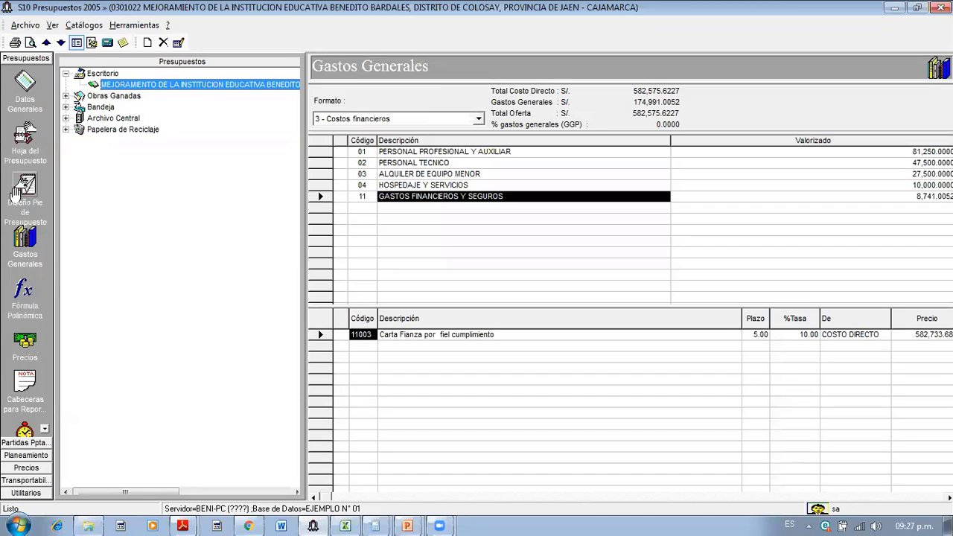
- Try to open Diseño Pie de Presupuesto in S10 Presupuestos, and restart the program signed in as user sa
left_click(26, 192)
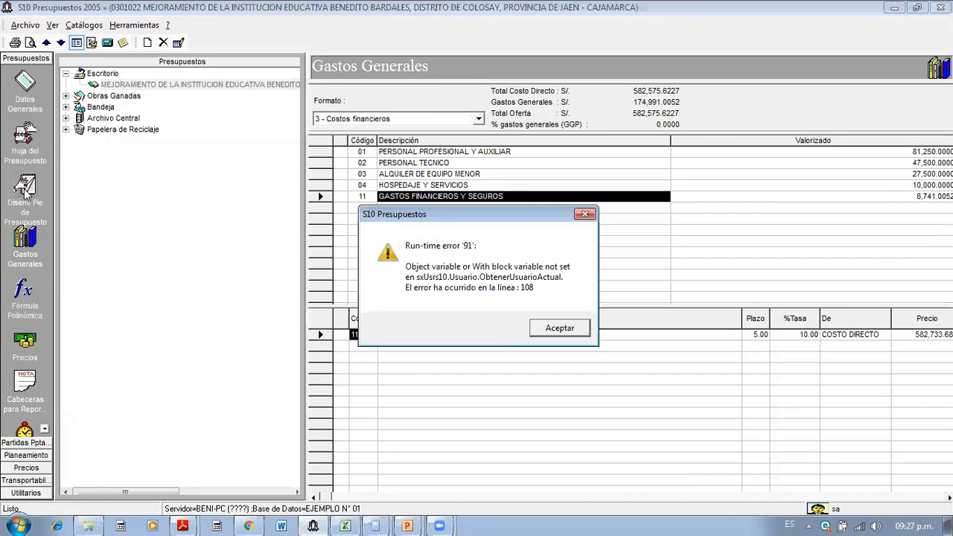
left_click(558, 329)
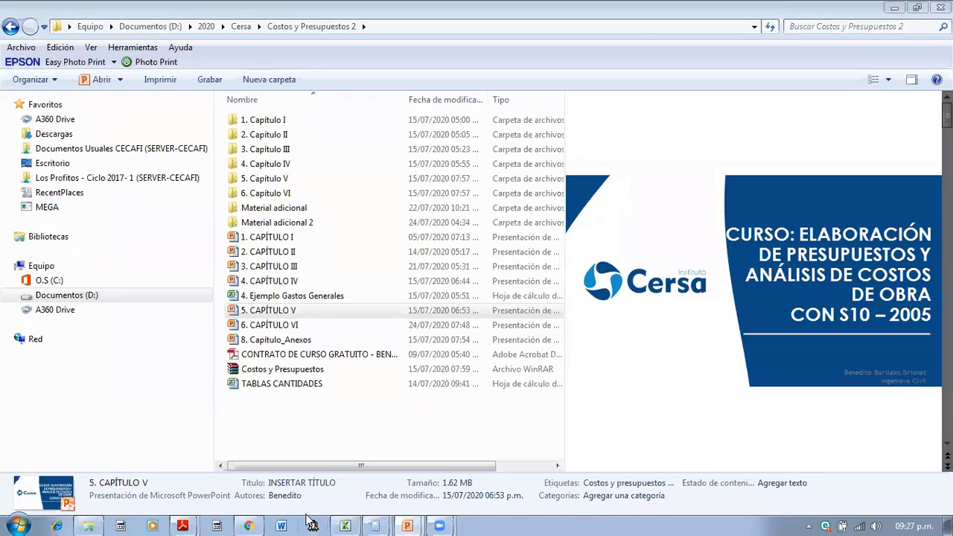
left_click(312, 526)
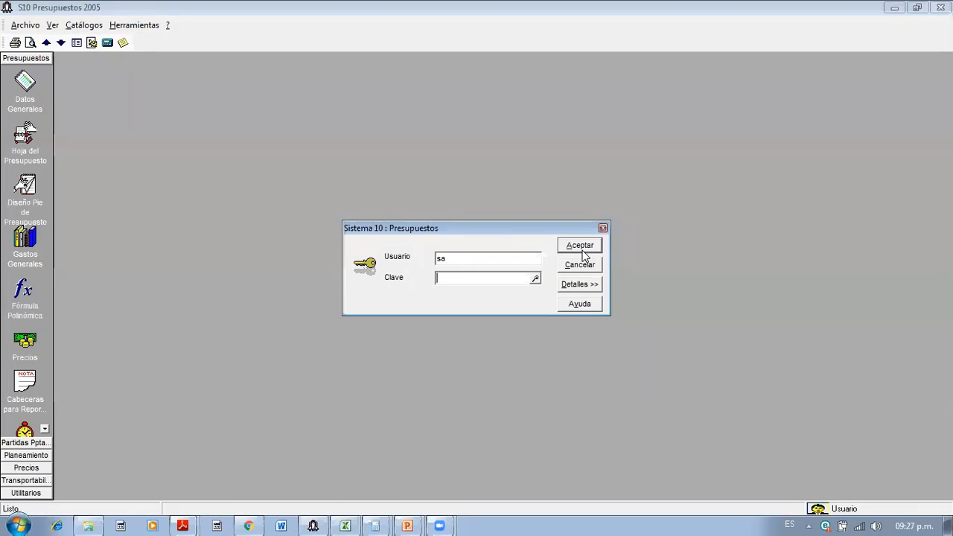
left_click(581, 246)
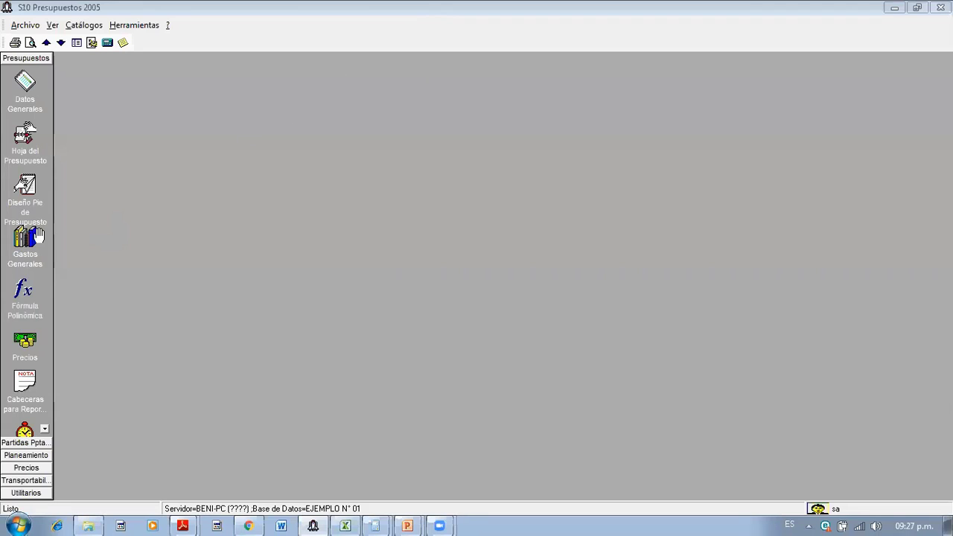
- Open Diseño Pie de Presupuesto for the MEJORAMIENTO DE LA INSTITUCION EDUCATIVA budget stored under Escritorio
left_click(24, 81)
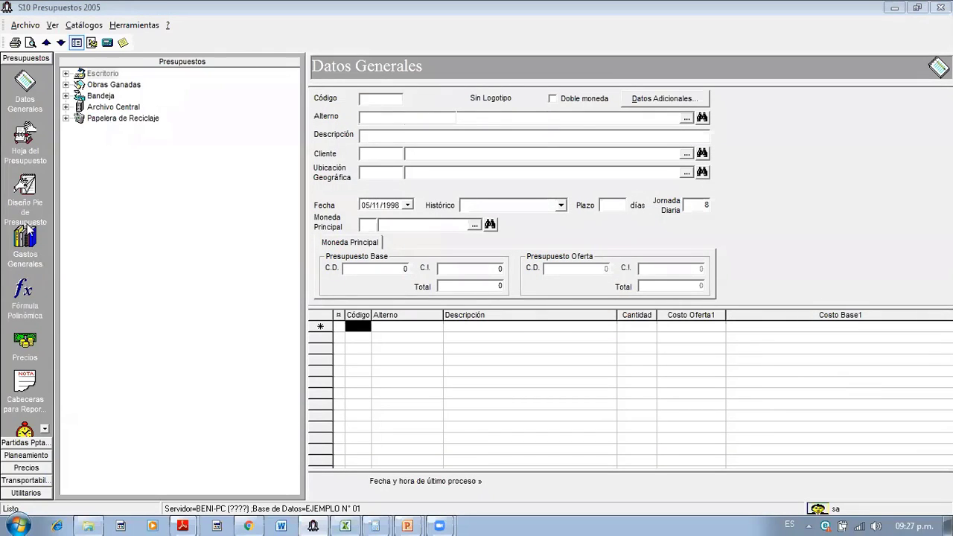
left_click(24, 186)
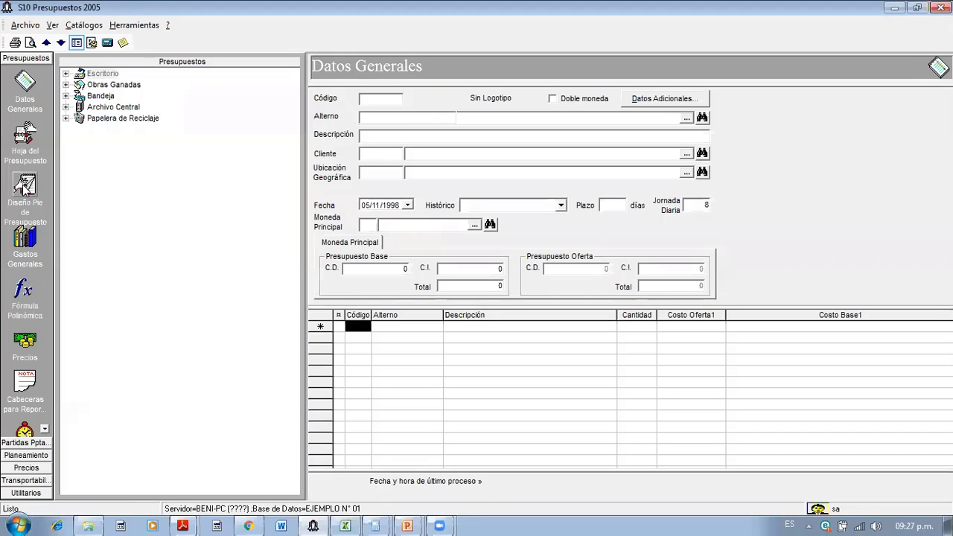
left_click(65, 73)
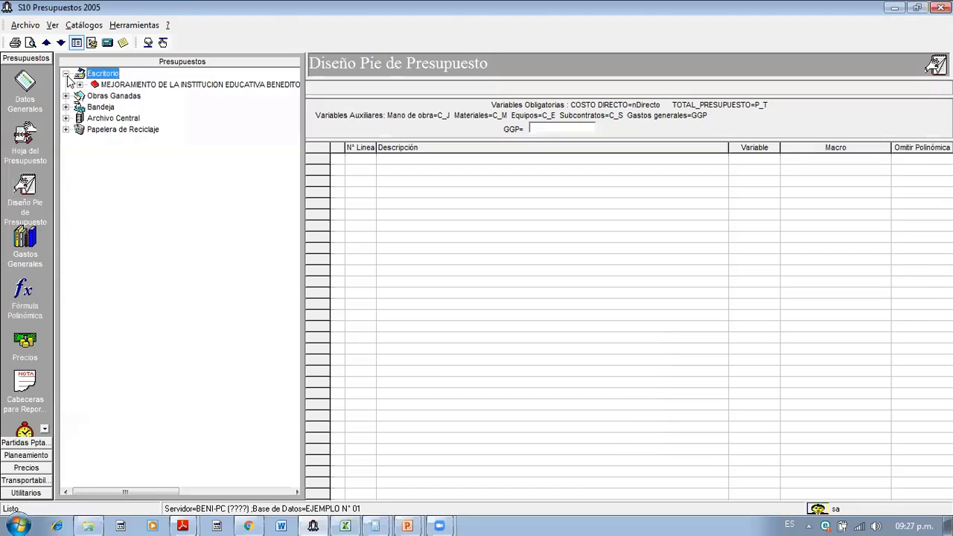
left_click(113, 84)
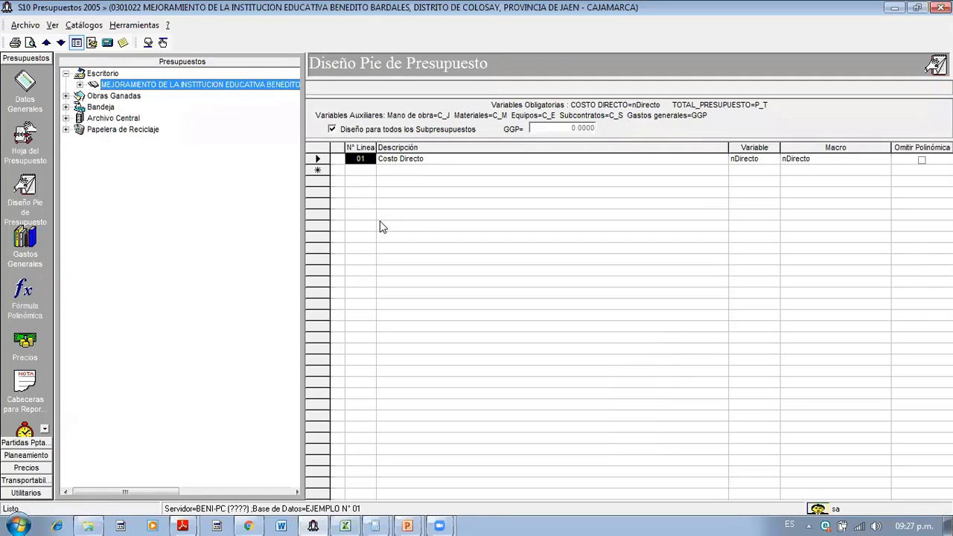
- Browse the budget's Estructuras, Arquitectura and Instalaciones Sanitarias sub-budgets in the footer design, and return to the main budget
left_click(81, 85)
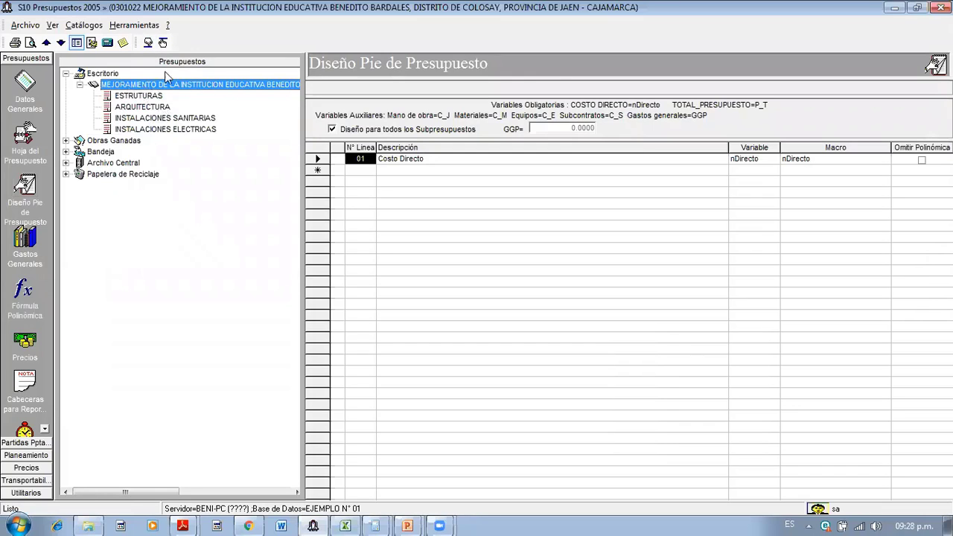
left_click(142, 97)
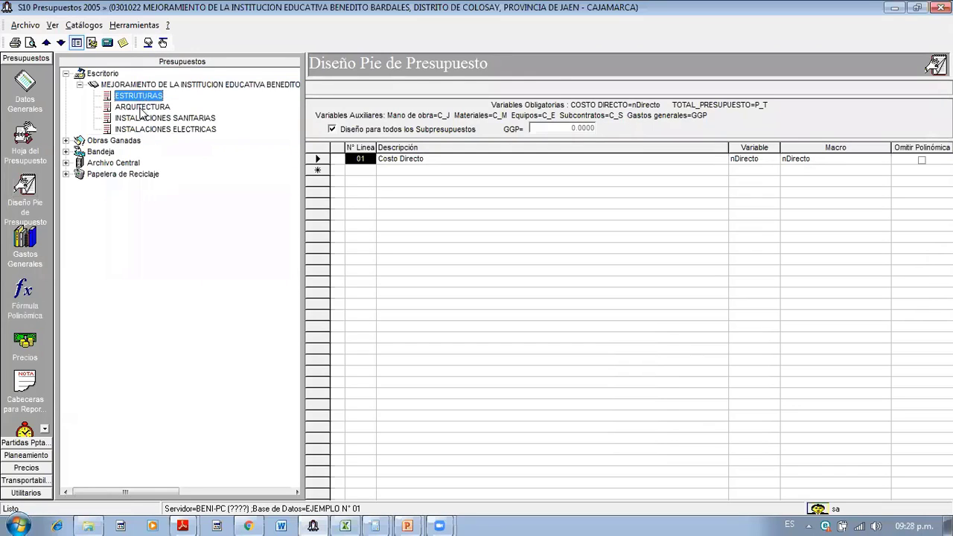
left_click(141, 108)
left_click(146, 117)
left_click(150, 84)
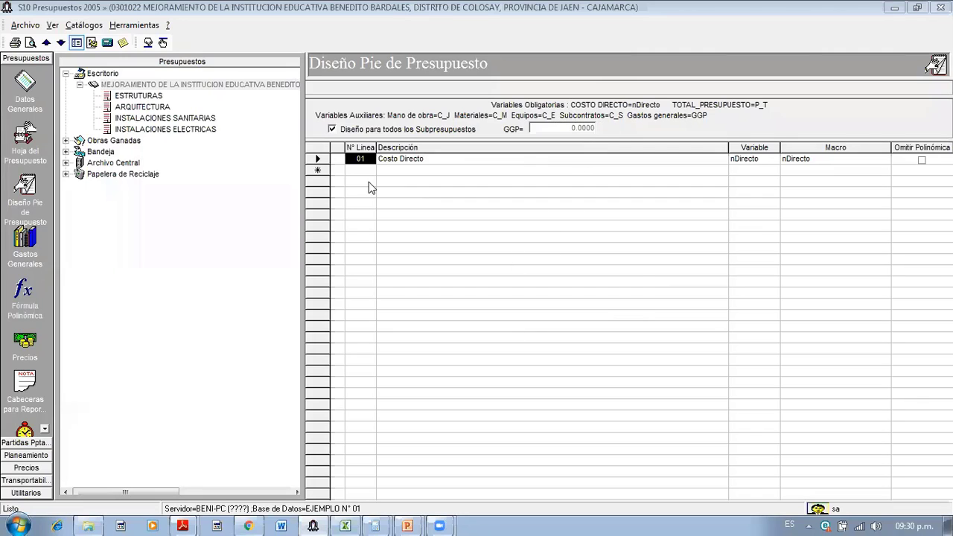
- Try to process the budget's Gastos Generales and dismiss the notice about the footer variable
left_click(24, 238)
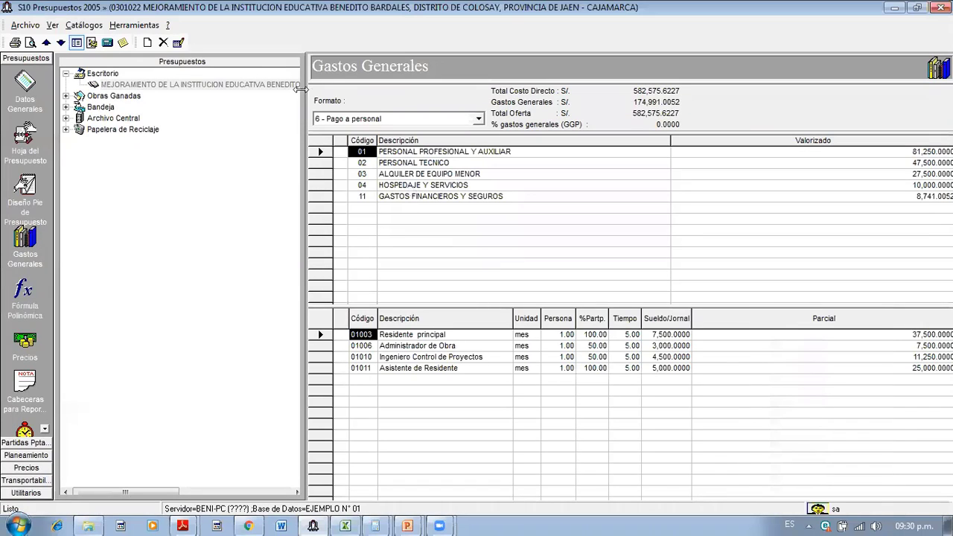
left_click(177, 42)
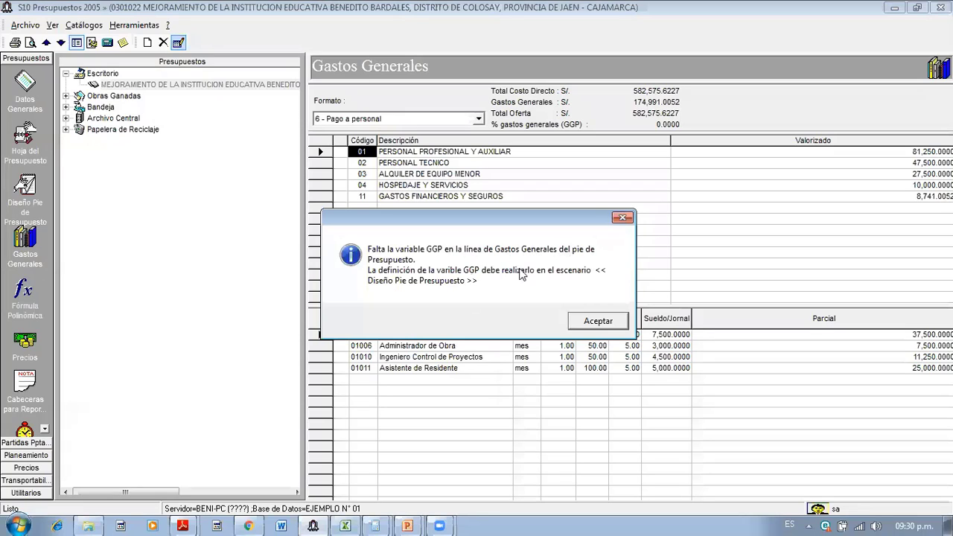
left_click(623, 216)
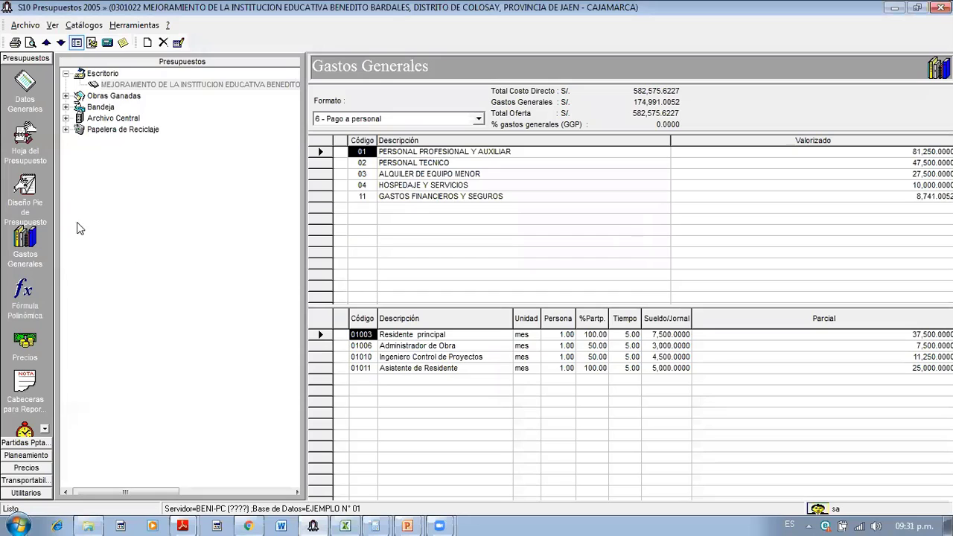
- Return to Diseño Pie de Presupuesto and compare the footer lines of each sub-budget with those of the main budget
left_click(30, 199)
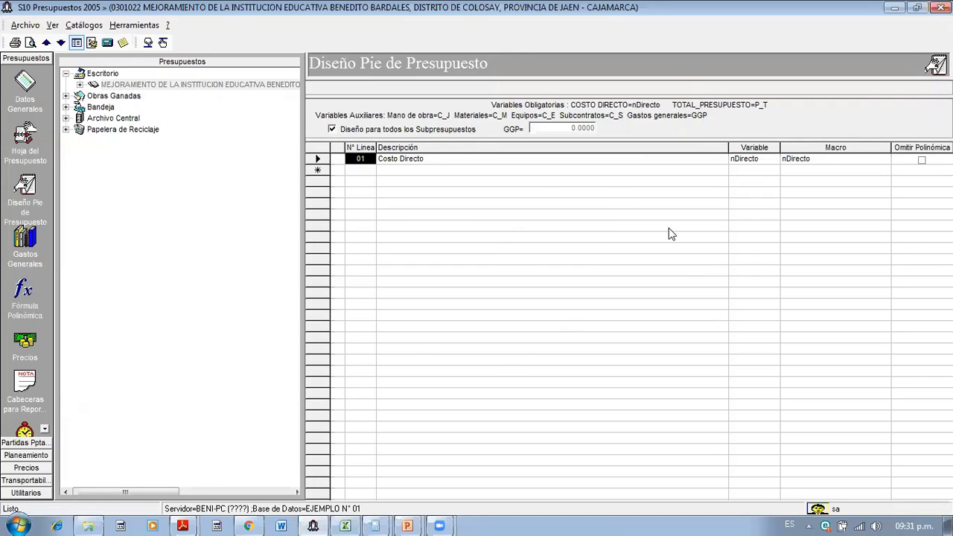
left_click(79, 84)
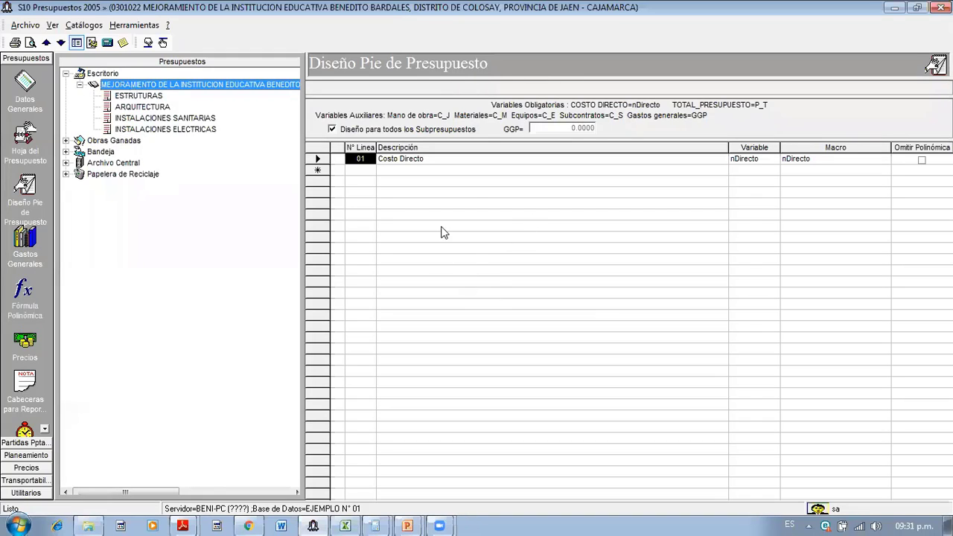
left_click(148, 97)
left_click(149, 107)
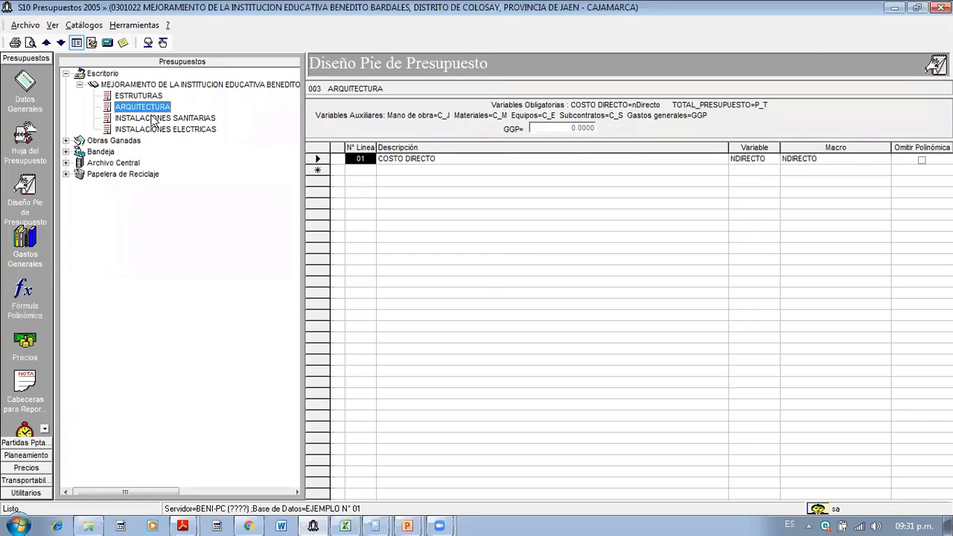
left_click(154, 117)
left_click(154, 129)
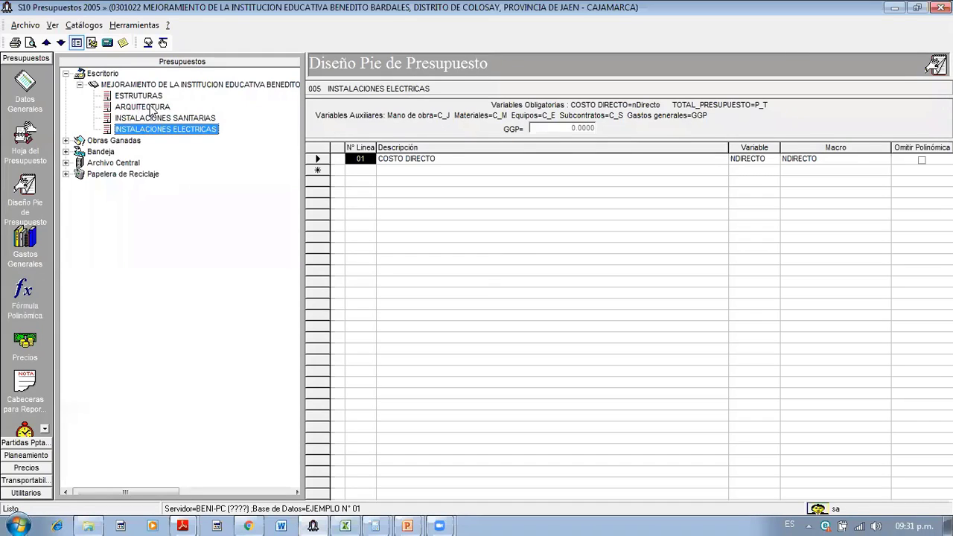
left_click(148, 85)
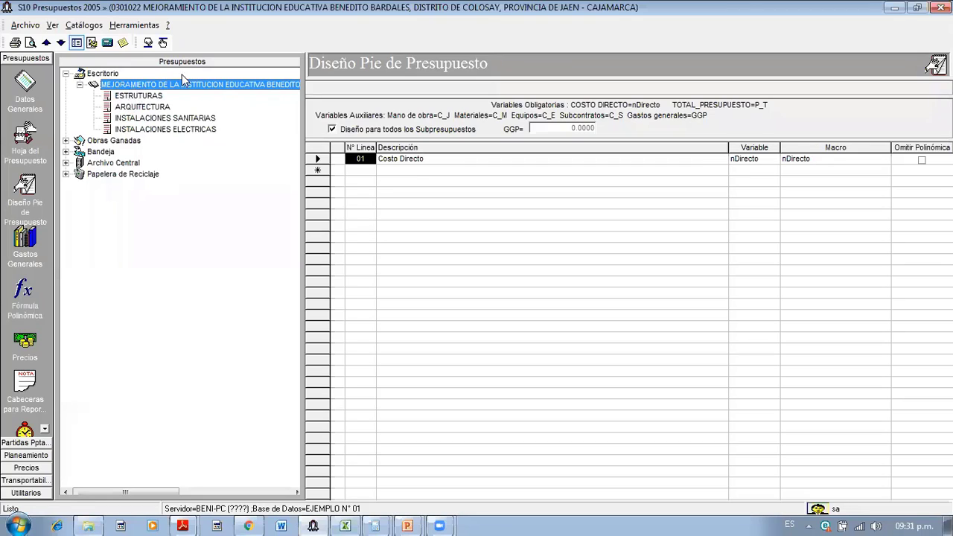
left_click(138, 96)
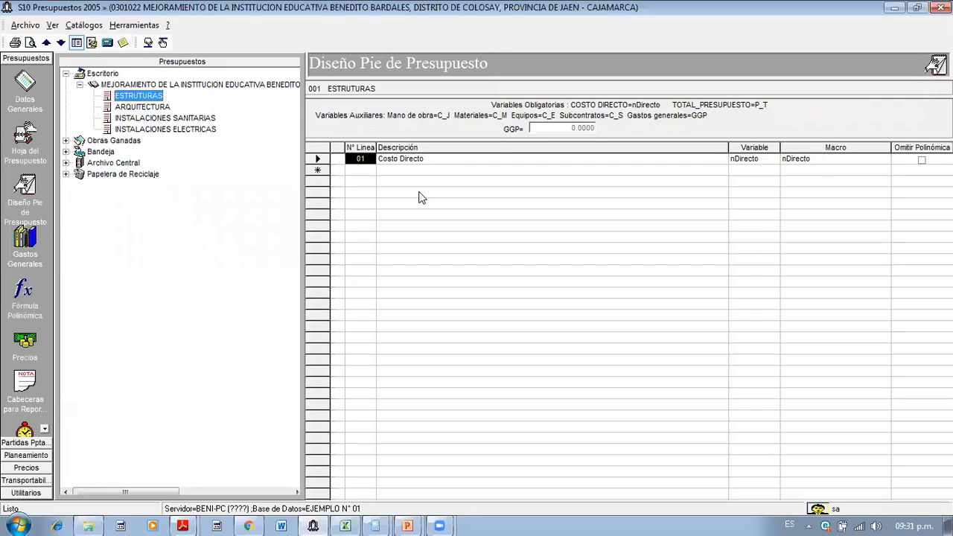
left_click(224, 86)
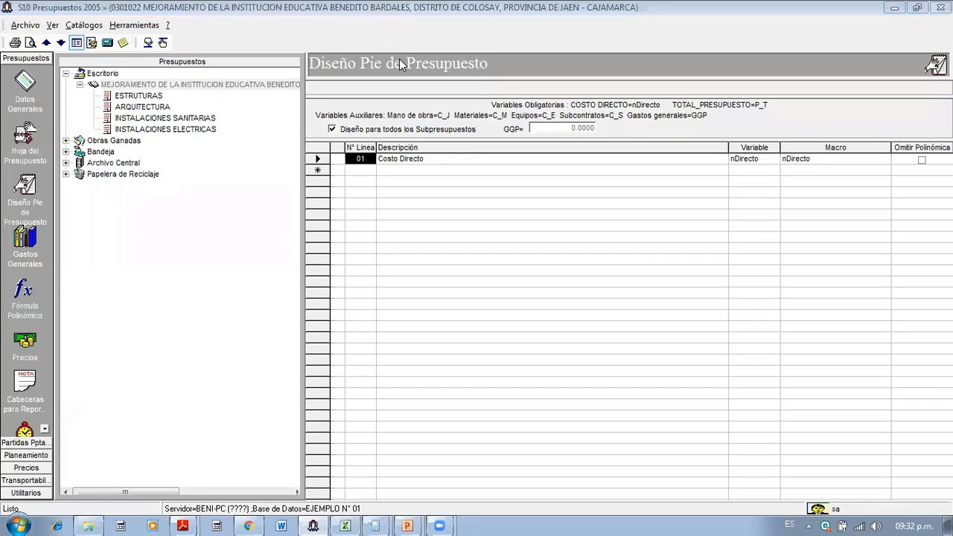
- Consult the Pie de Presupuesto por Contrata slide in 5. CAPÍTULO V, and set line 01's description to COSTO DIRECTO in S10
right_click(441, 173)
left_click(397, 165)
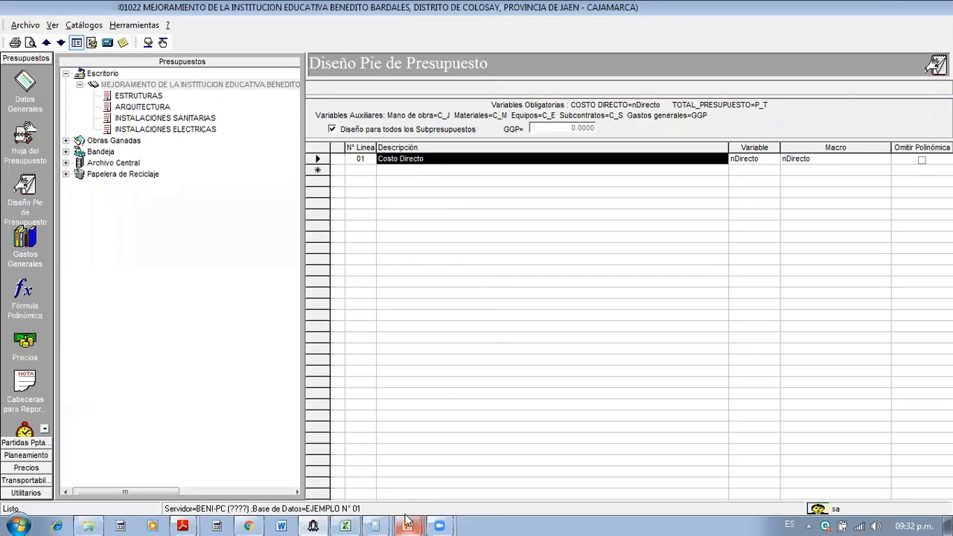
mouse_move(407, 524)
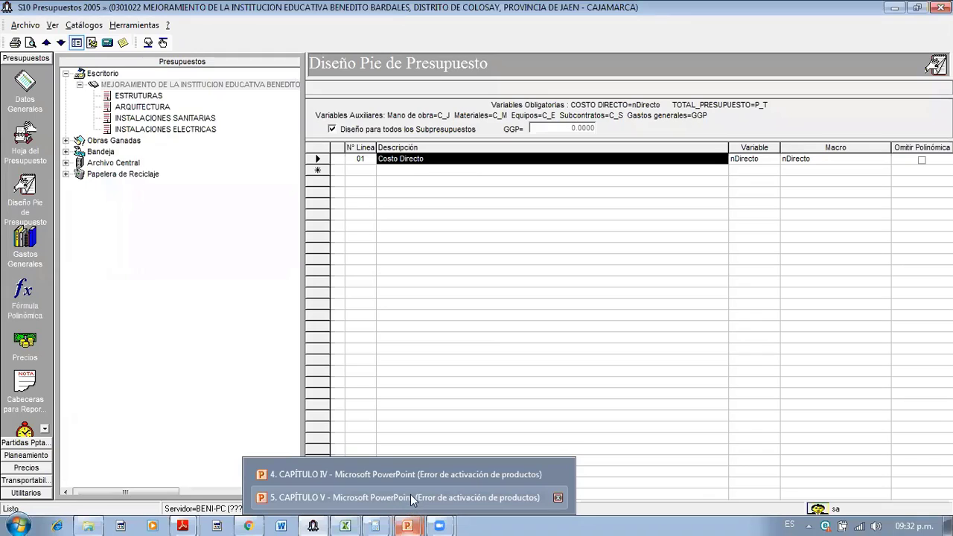
left_click(410, 495)
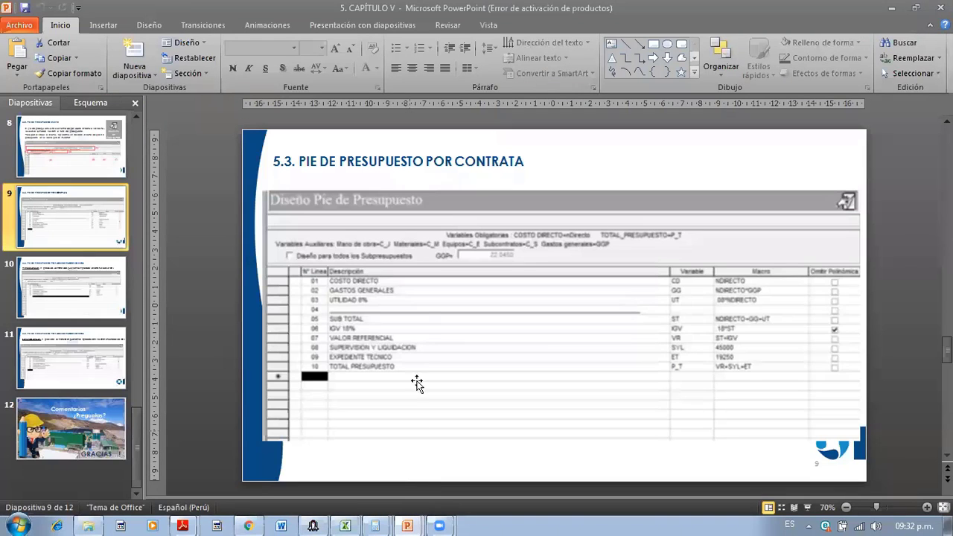
left_click(402, 521)
left_click(404, 524)
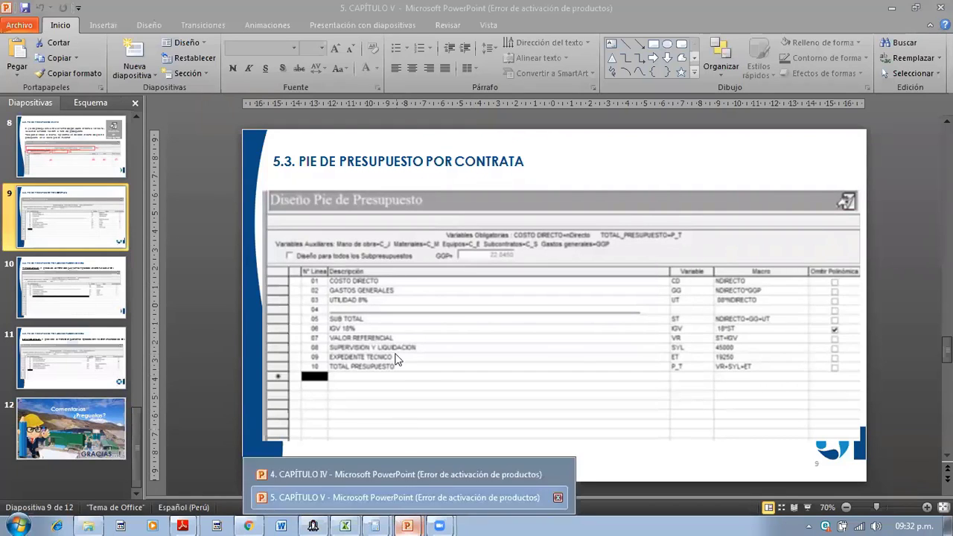
left_click(311, 524)
type("CO")
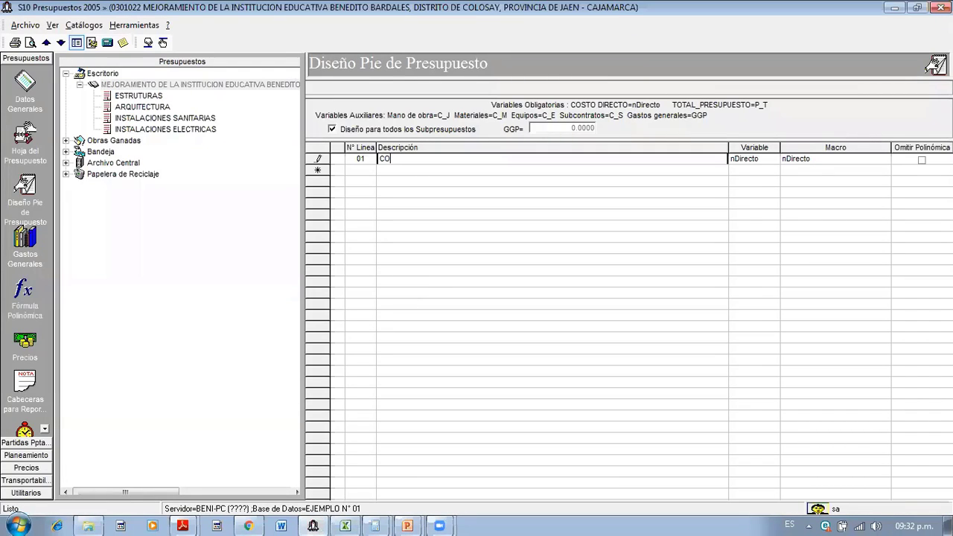
type("STO DIRECTO")
key("Tab")
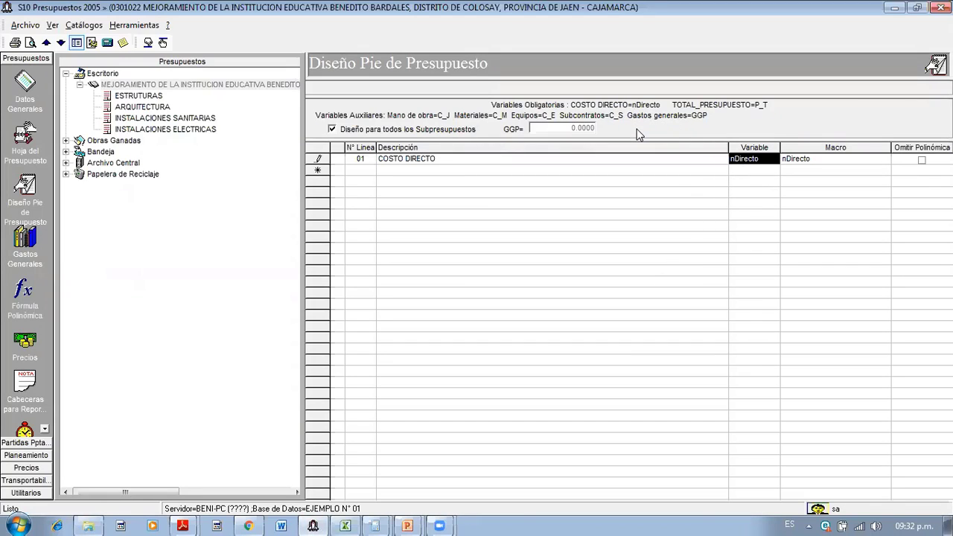
- Try an uppercase N at the start of line 01's variable and restore it as nDirecto
type("ND")
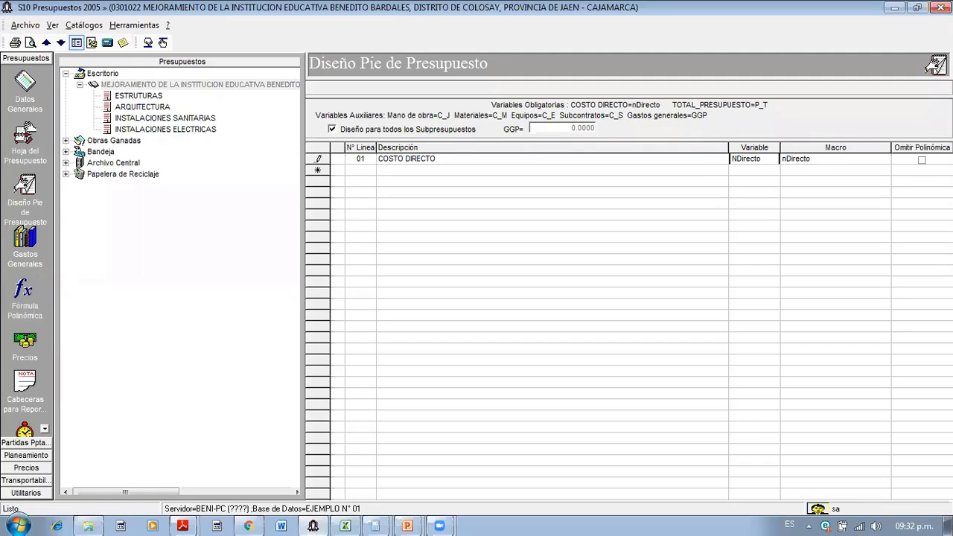
key("Left")
key("Left")
key("Left")
key("Left")
key("Left")
key("Left")
key("Left")
key("BackSpace")
type("n")
left_click(814, 158)
- Check the Capítulo V slide and add footer line 02 in S10 with description GASTOS GENERALES and variable GG
left_click(508, 171)
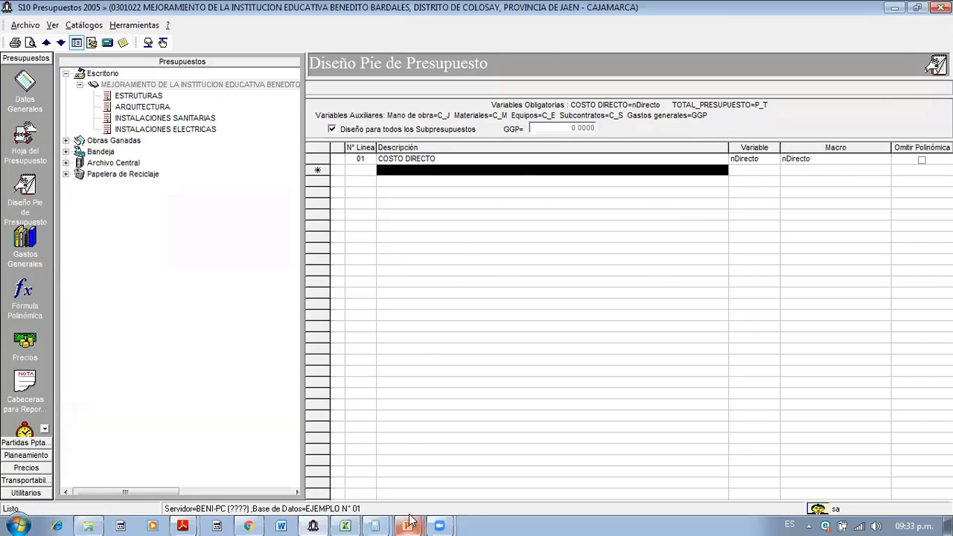
mouse_move(407, 526)
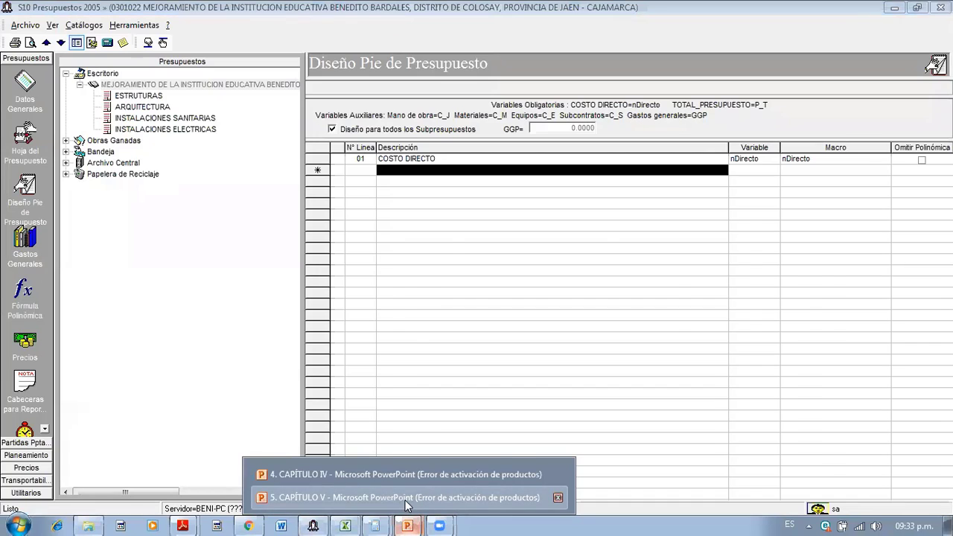
left_click(407, 499)
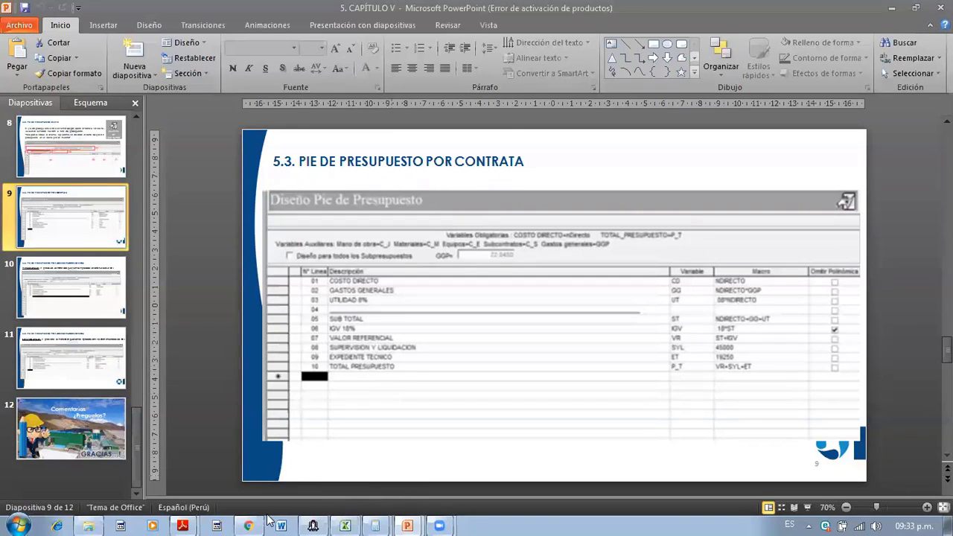
left_click(312, 526)
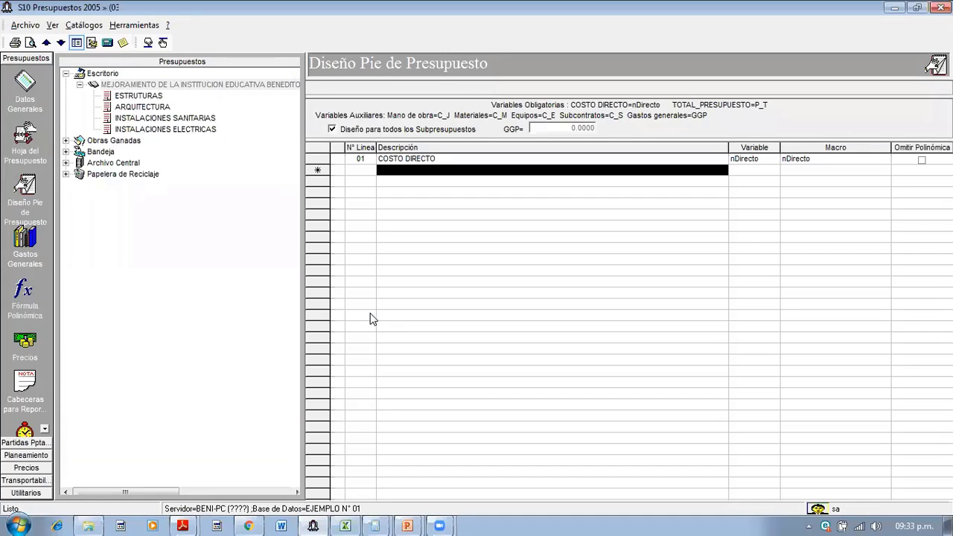
type("GASTOS GENERALES")
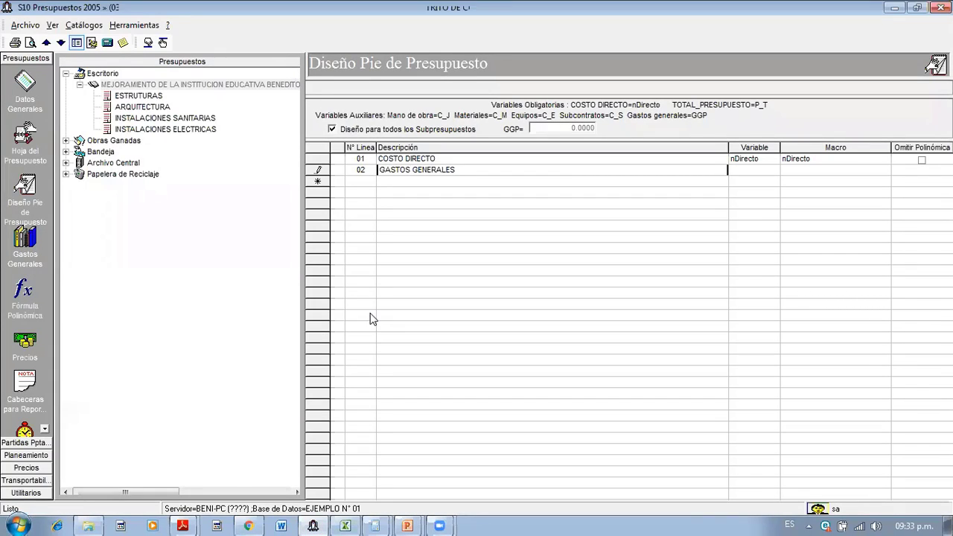
key("Tab")
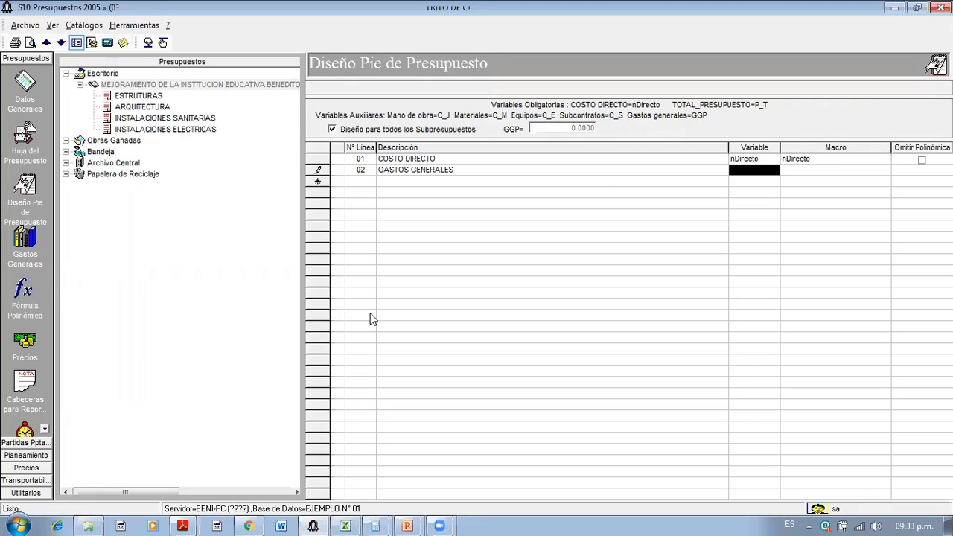
type("GG")
key("Tab")
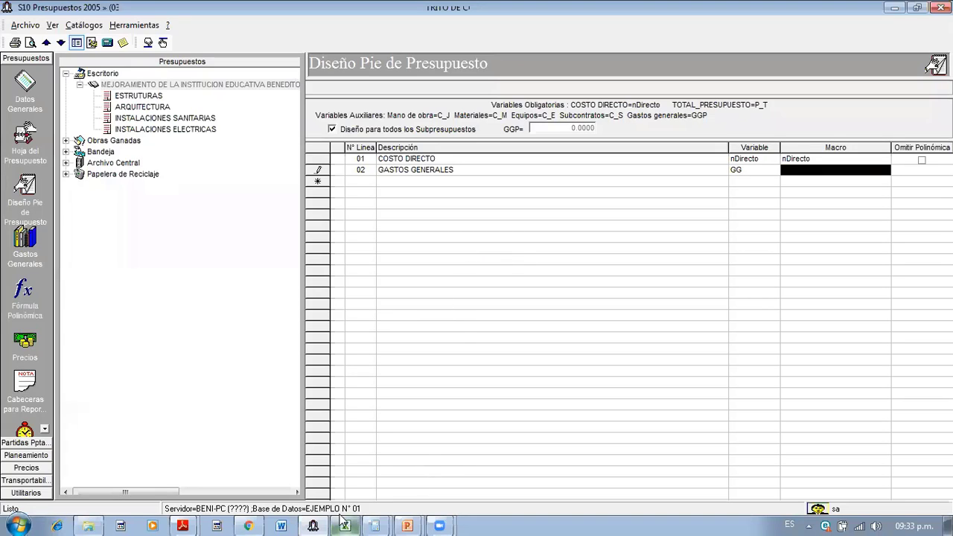
- Check the Pie de Presupuesto por Contrata slide in 5. CAPÍTULO V, and set line 02's macro to nDirecto*GGP in S10
left_click(407, 526)
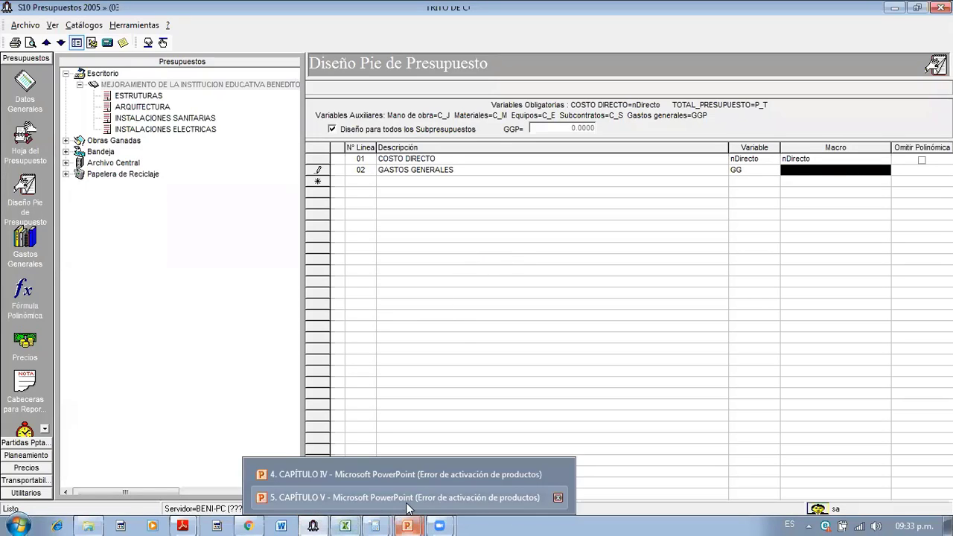
left_click(408, 503)
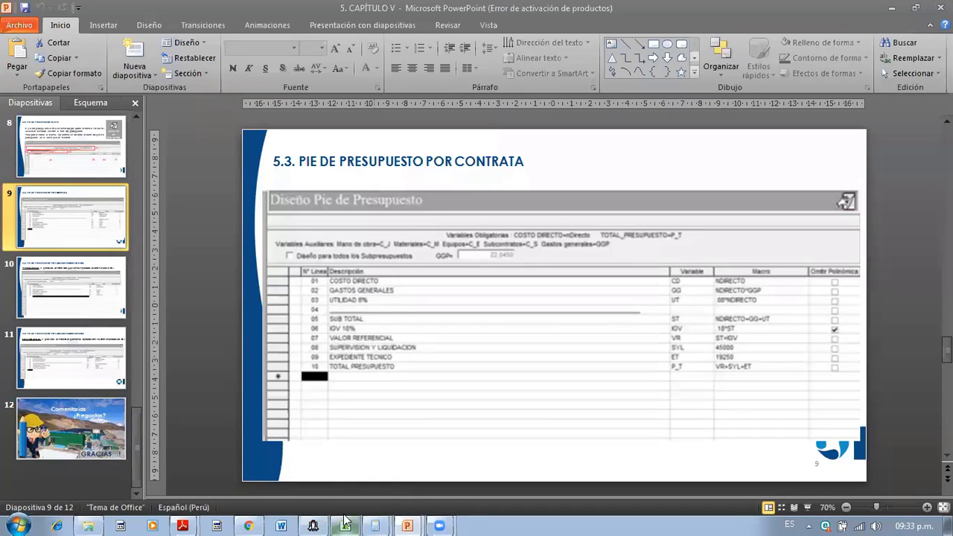
left_click(313, 526)
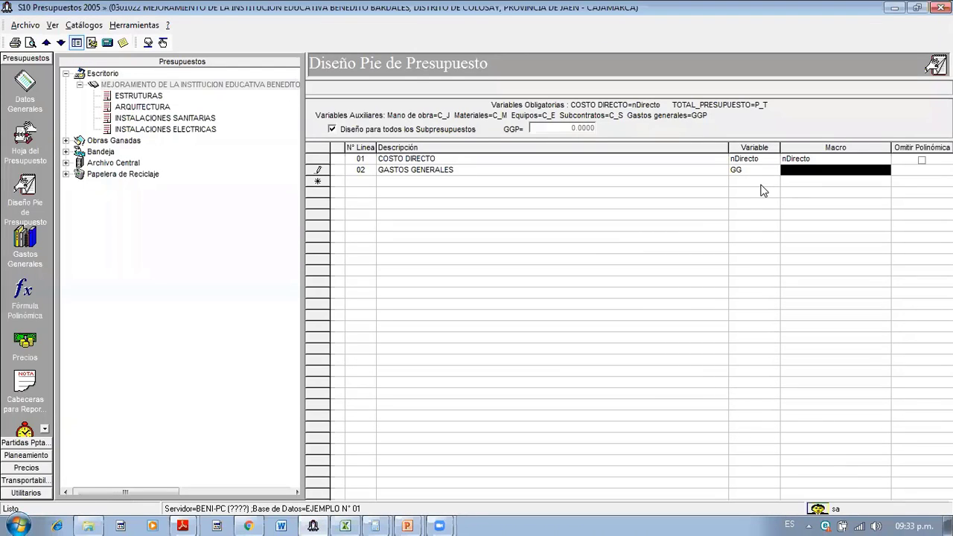
type("N")
type("nDirecto*")
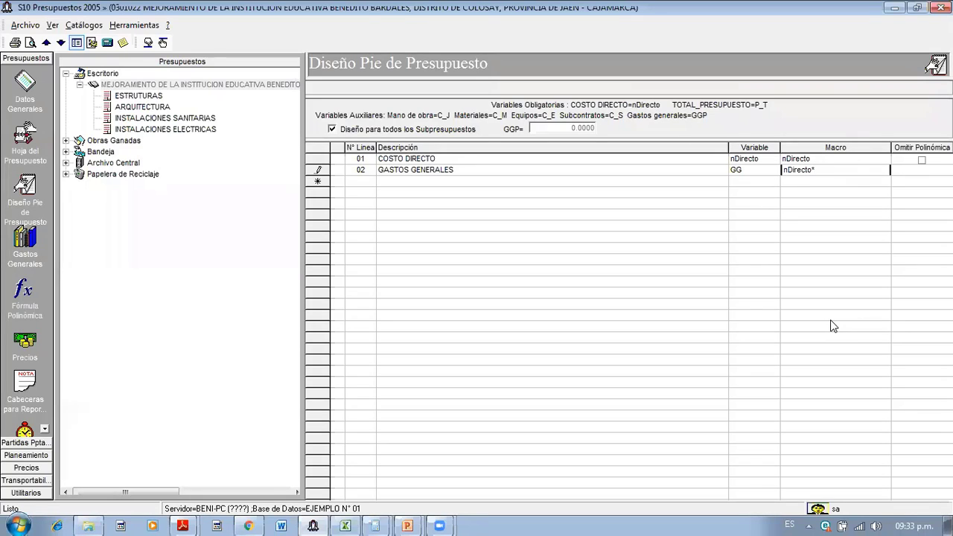
type("GGP")
key("Tab")
key("Tab")
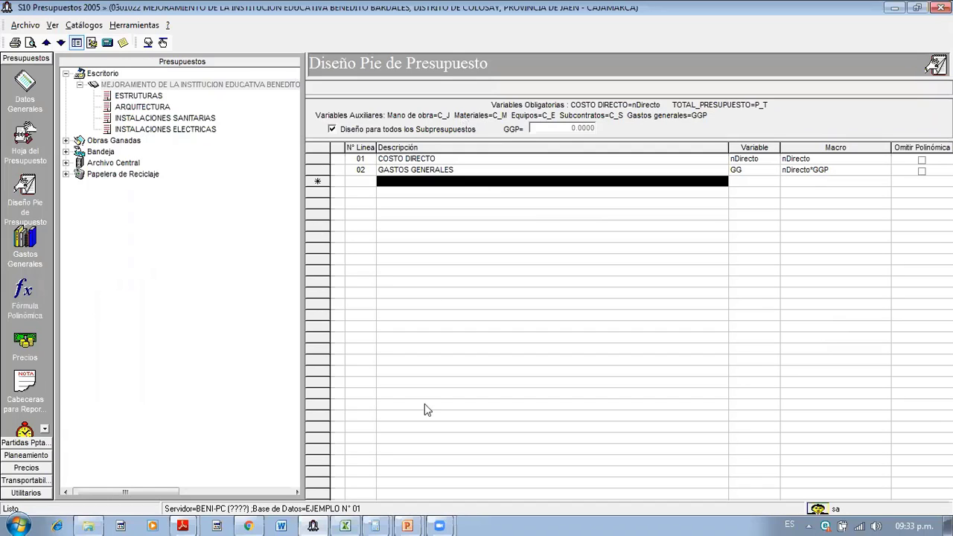
- Review the Capítulo V slide again, and add footer line 03 in S10 with description UTILIDAD and variable UTIL
left_click(405, 506)
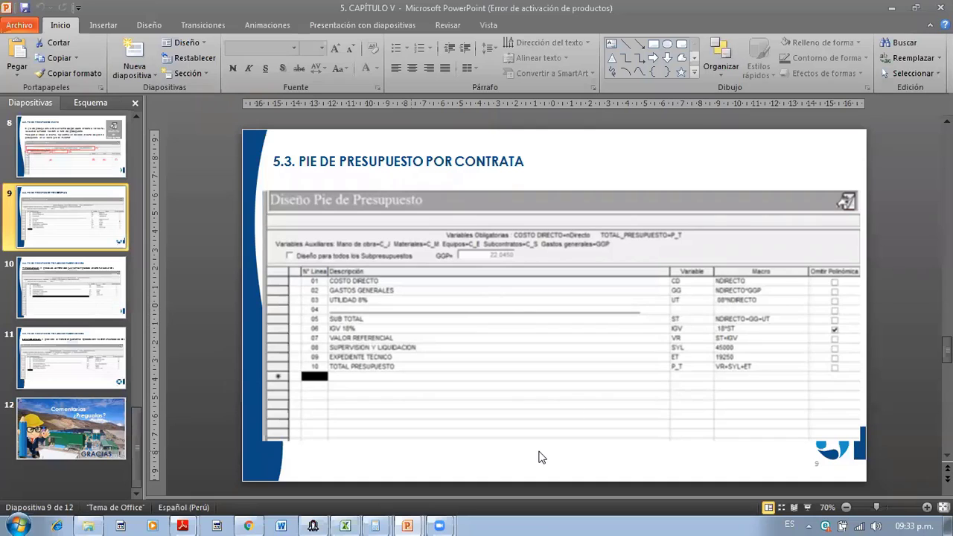
left_click(315, 526)
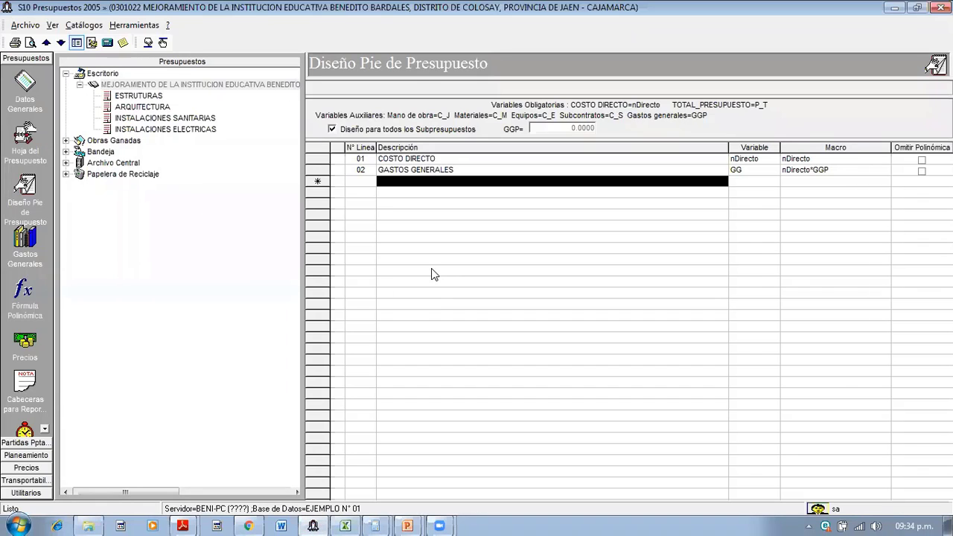
type("utilidad")
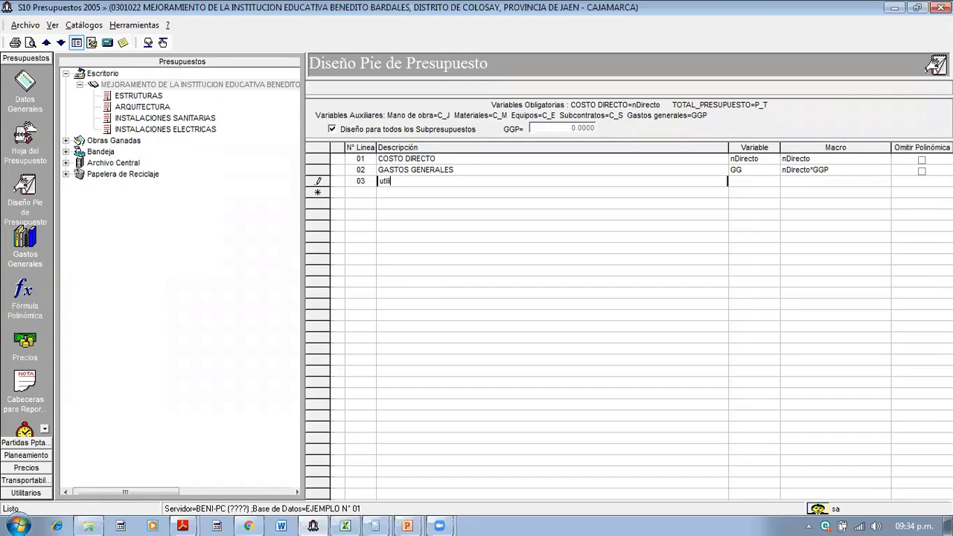
key("BackSpace")
key("BackSpace")
key("BackSpace")
key("BackSpace")
key("BackSpace")
key("BackSpace")
key("BackSpace")
key("BackSpace")
type("UTILIDAD")
key("Tab")
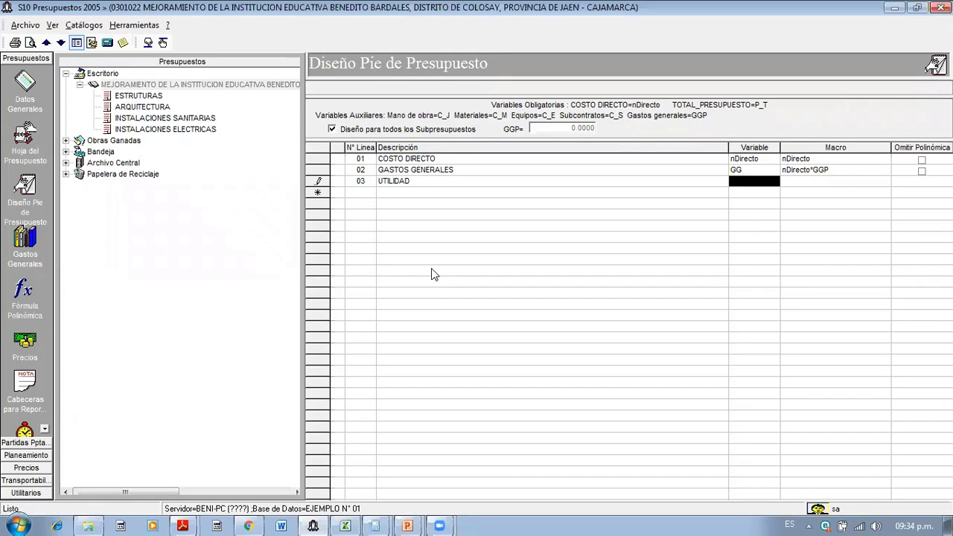
type("UTIL")
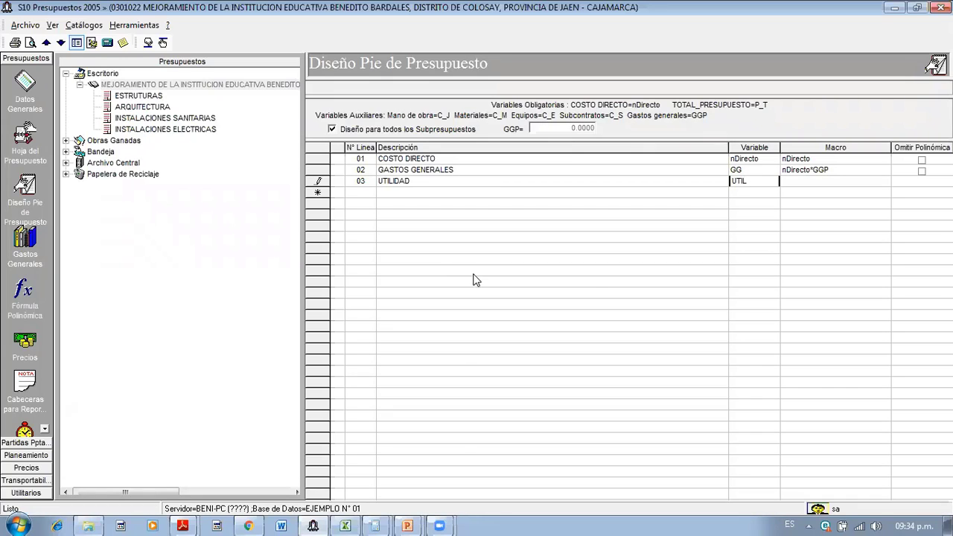
key("Tab")
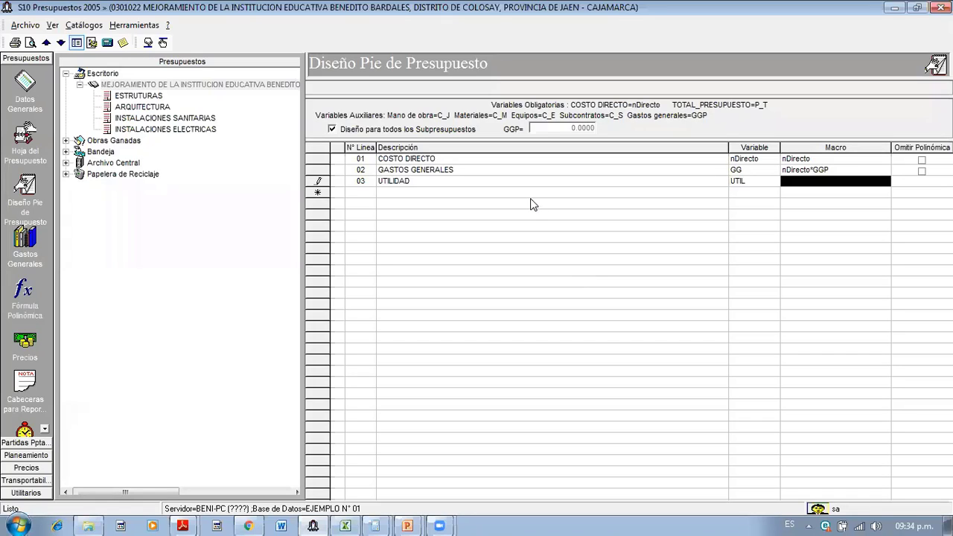
- Extend line 03's description with its percentage so it reads UTILIDAD (8.00%)
left_click(467, 182)
left_click(468, 183)
left_click(468, 182)
left_click(469, 182)
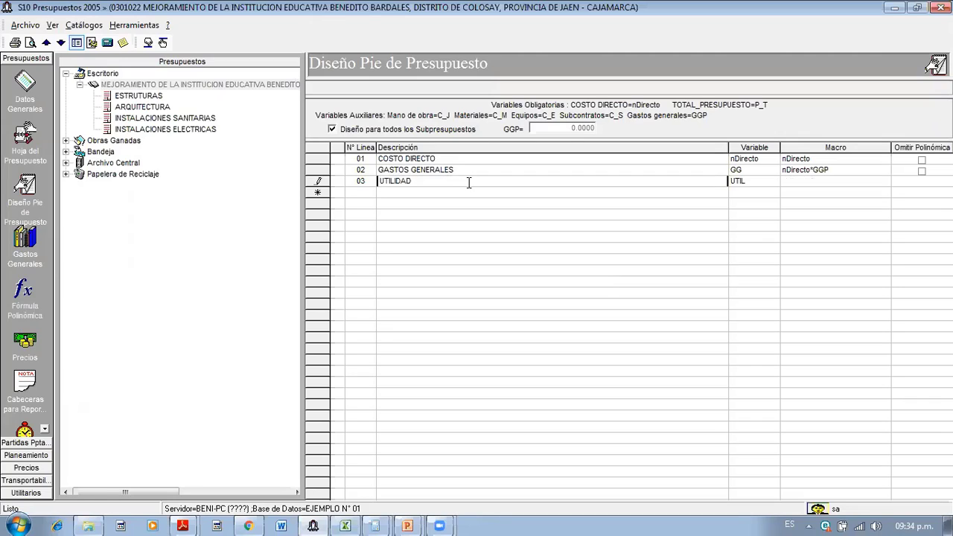
key("Tab")
key("BackSpace")
key("Tab")
left_click(473, 183)
type("UTILIDAD (8.00%)")
- Enter UTIL as line 03's variable and .08*nDirecto as its macro
left_click(730, 181)
type("UTIL")
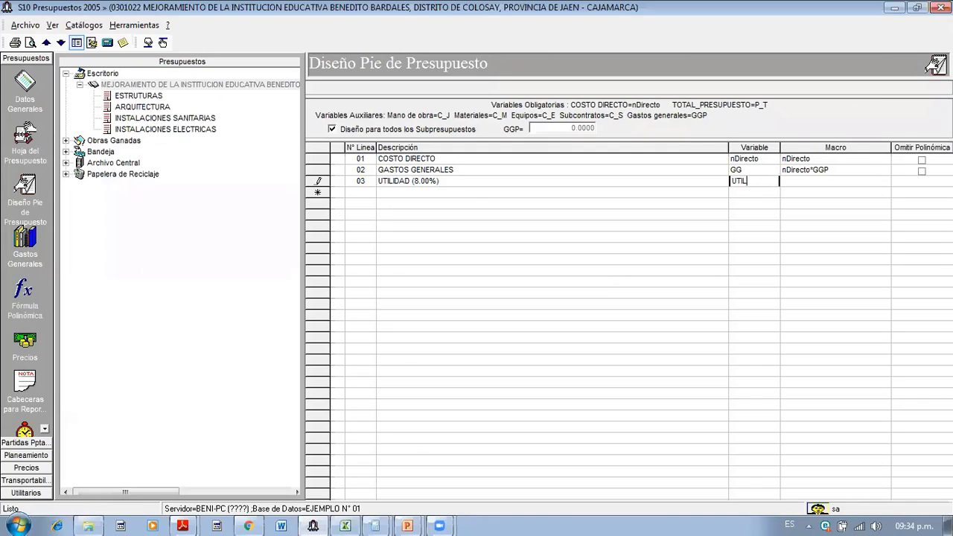
key("Tab")
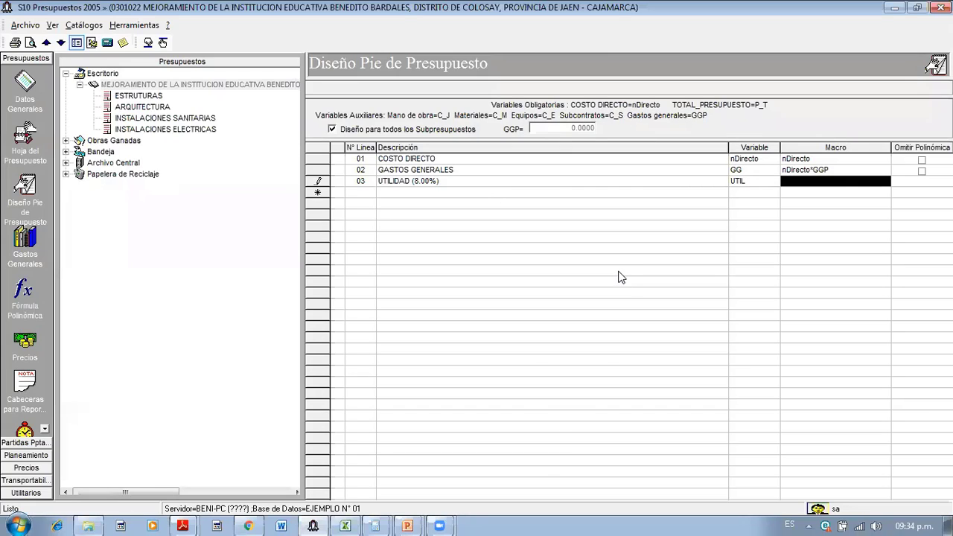
type(".08")
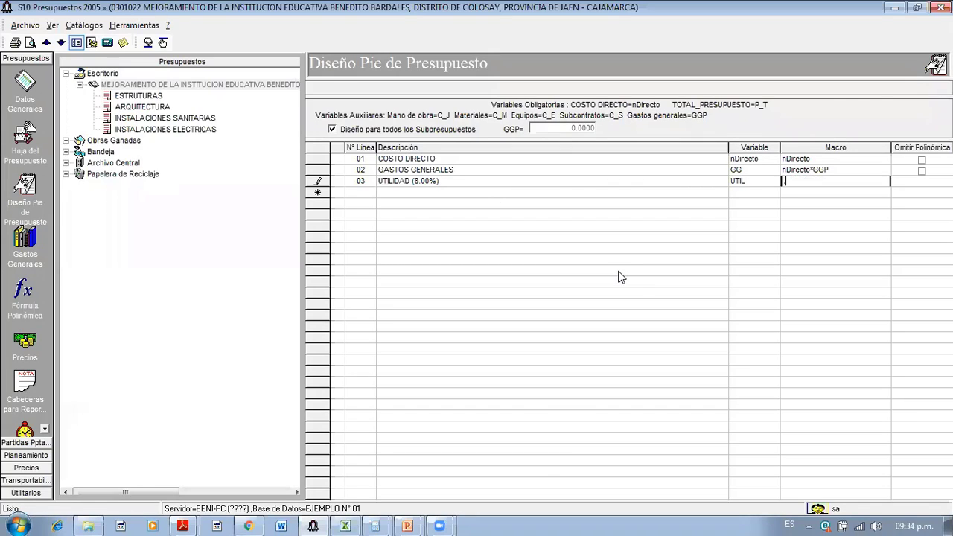
type("*nDirecto")
left_click(394, 194)
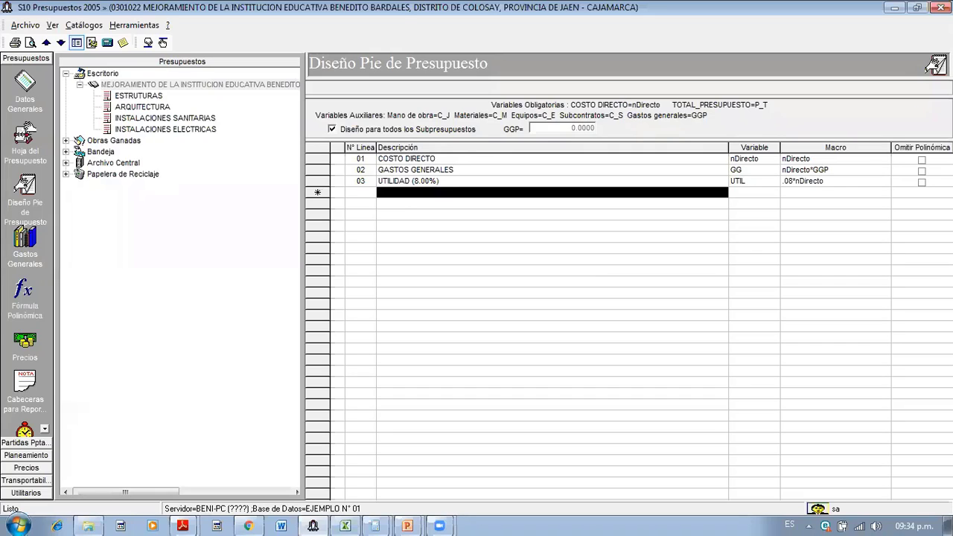
- Add line 04 as a separator, filling its description, variable and macro with underscores
left_click(394, 195)
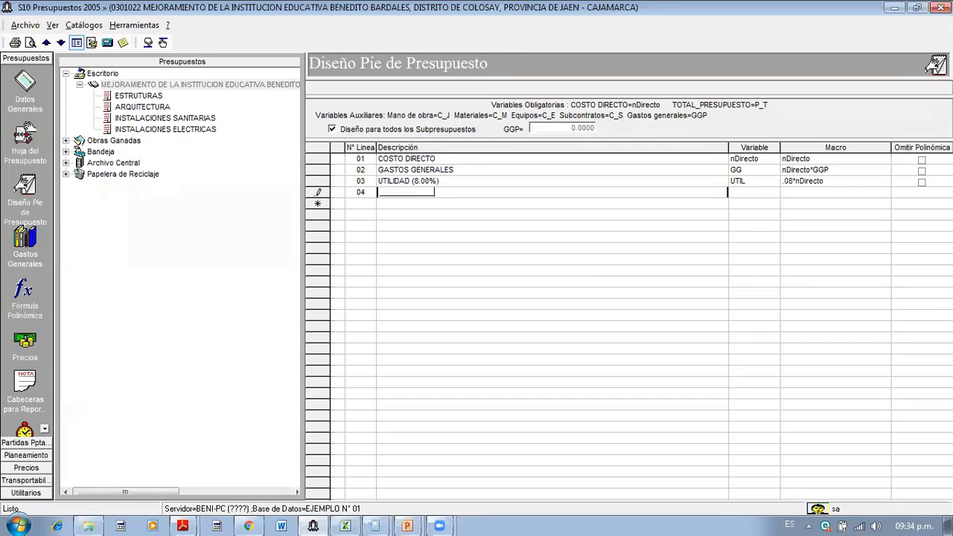
key("Tab")
key("Tab")
type("_______-")
left_click(396, 204)
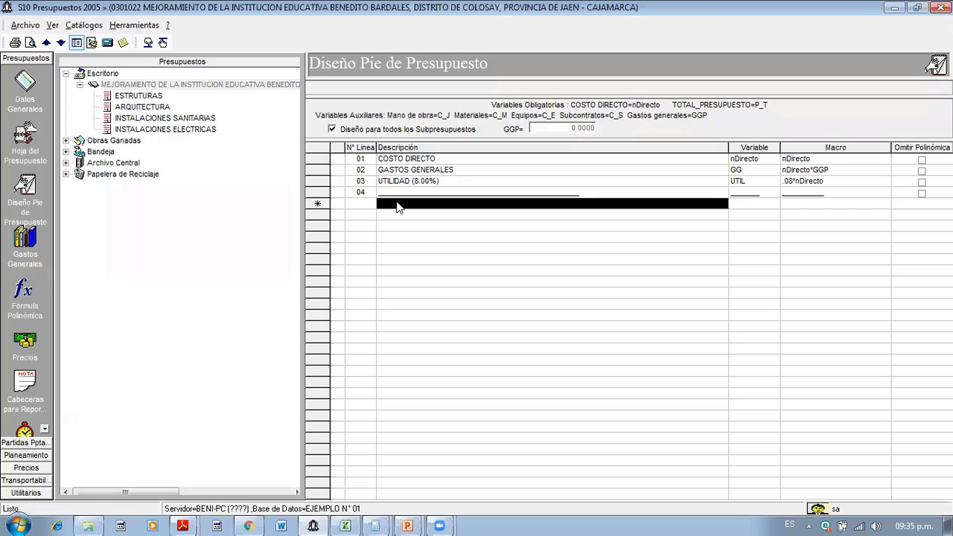
- Add line 05 with description SUB TOTAL, variable ST and macro UTIL+GG+nDirecto
type("SUB")
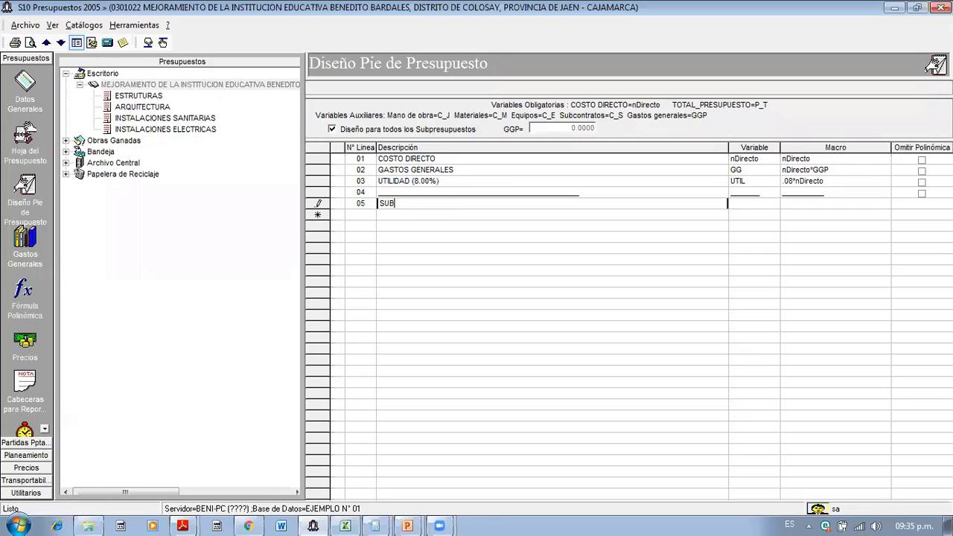
type(" TOTAL")
key("Tab")
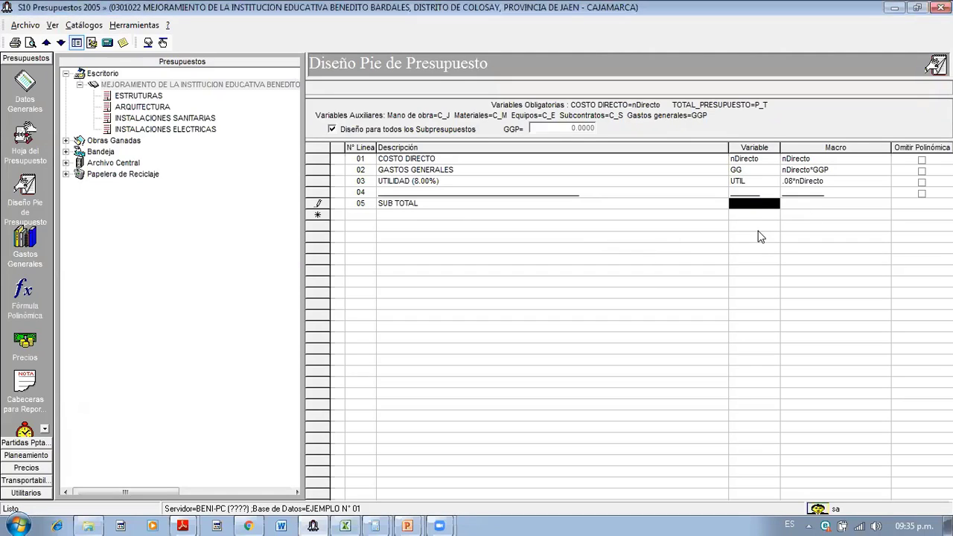
left_click(760, 206)
type("ST")
key("Tab")
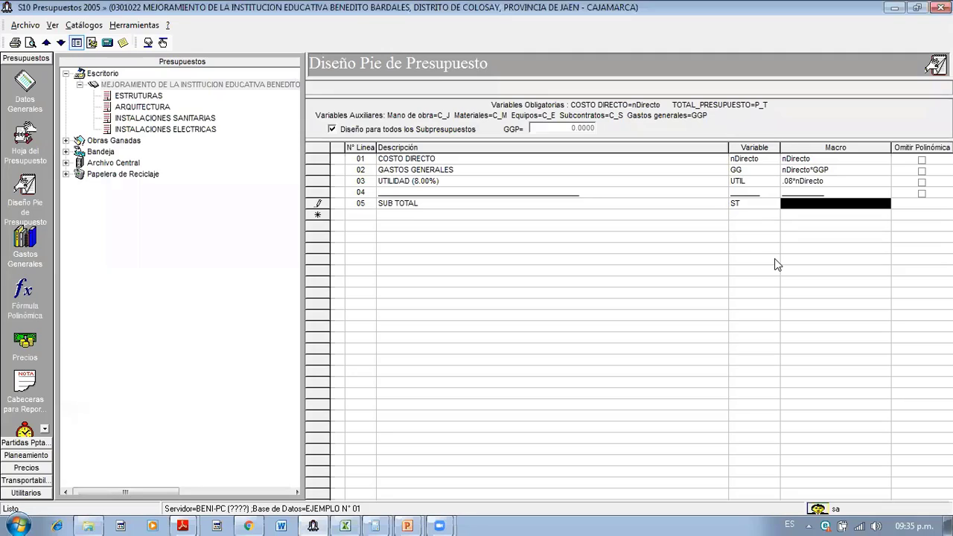
type("UTIL+")
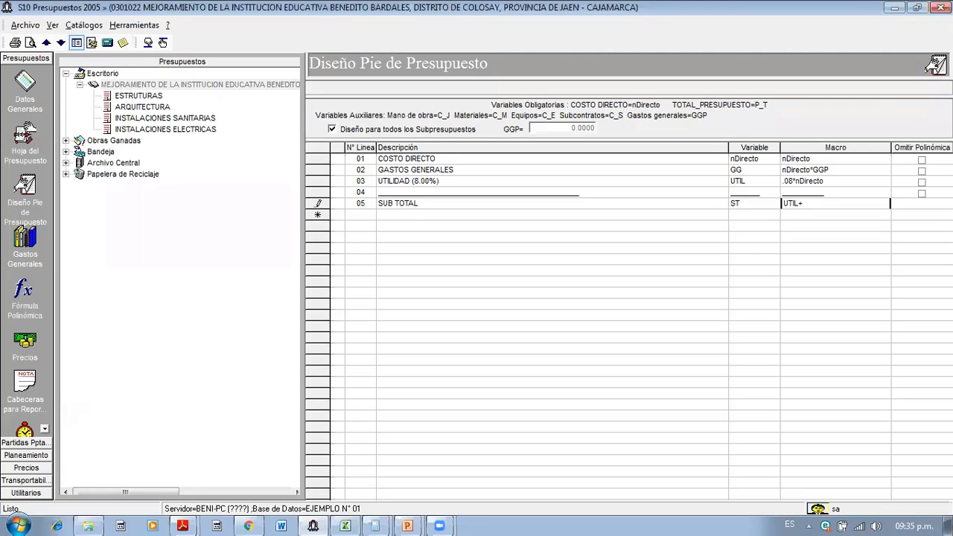
type("GG+nDirecto")
left_click(412, 215)
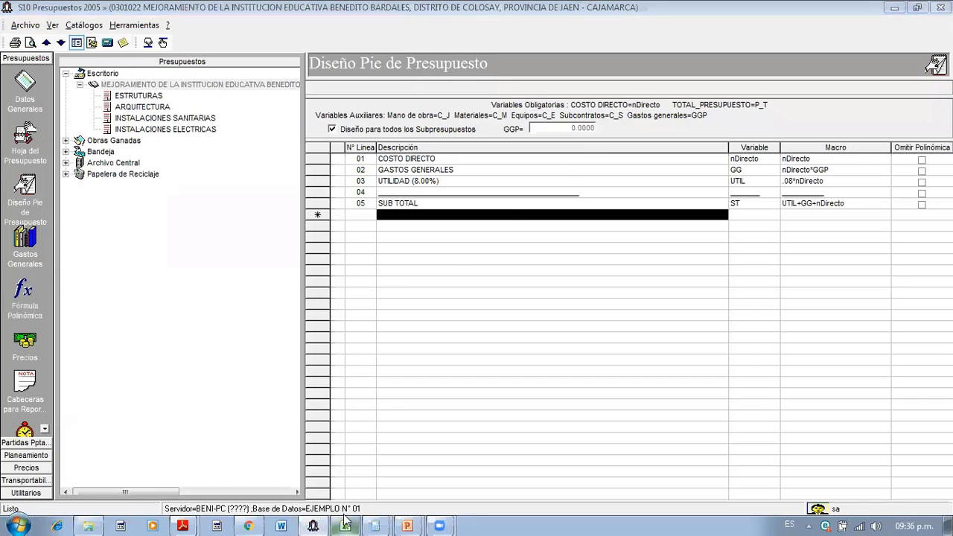
- Start footer line 06 with the description IGV (18.00%)
left_click(411, 524)
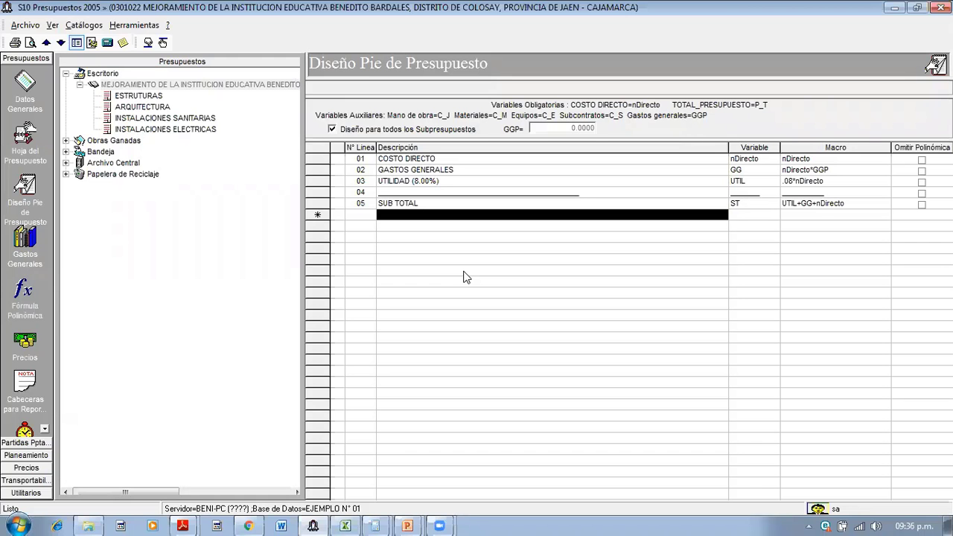
type("IGV")
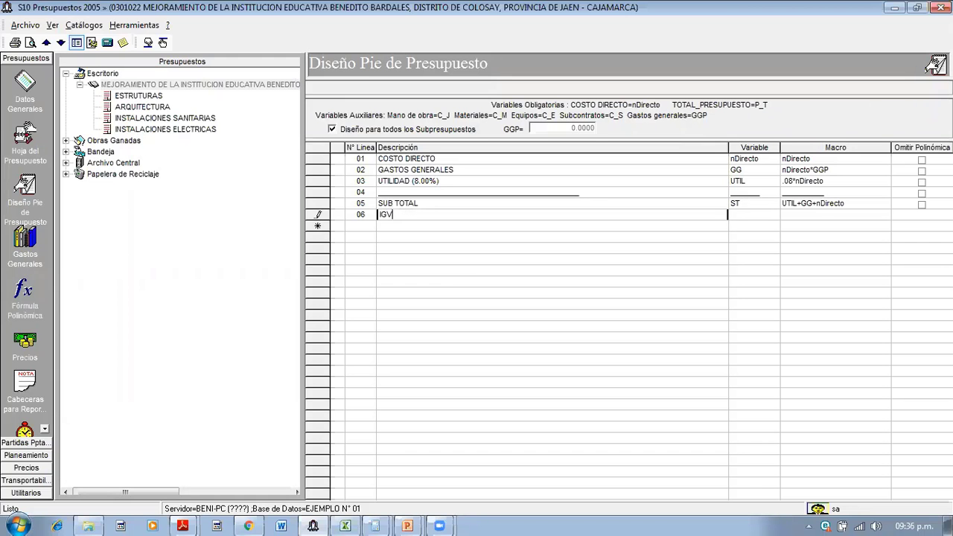
key("Tab")
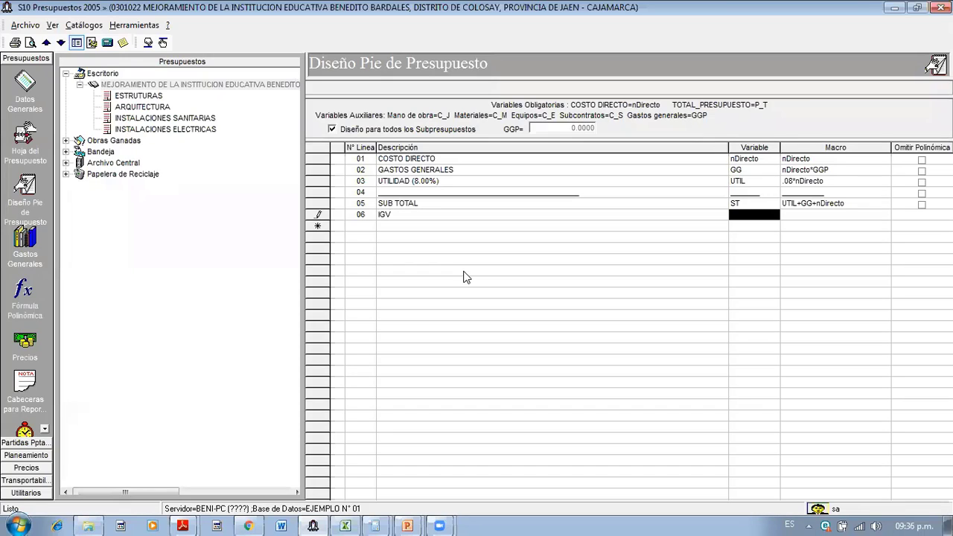
key("shift+Tab")
key("End")
type("(18.00")
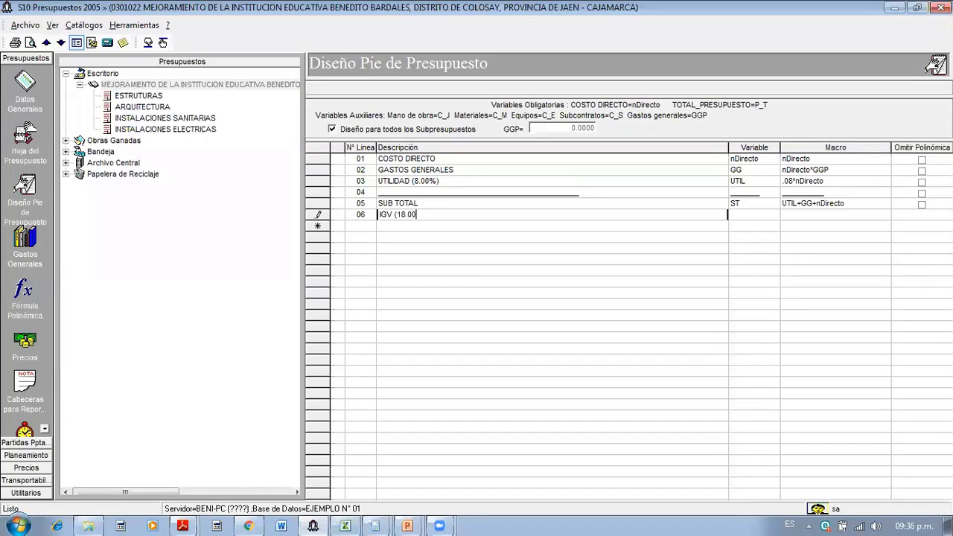
type("%)")
key("Tab")
- Set line 06's variable to IGV and its macro to 0.18*ST
type("IGV")
key("Tab")
type("0.18*")
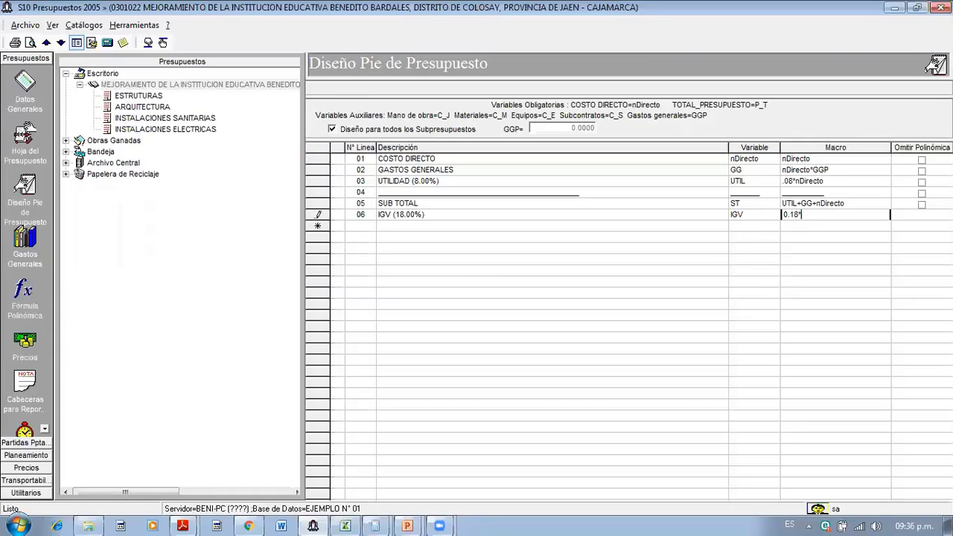
type("ST")
key("Return")
key("Return")
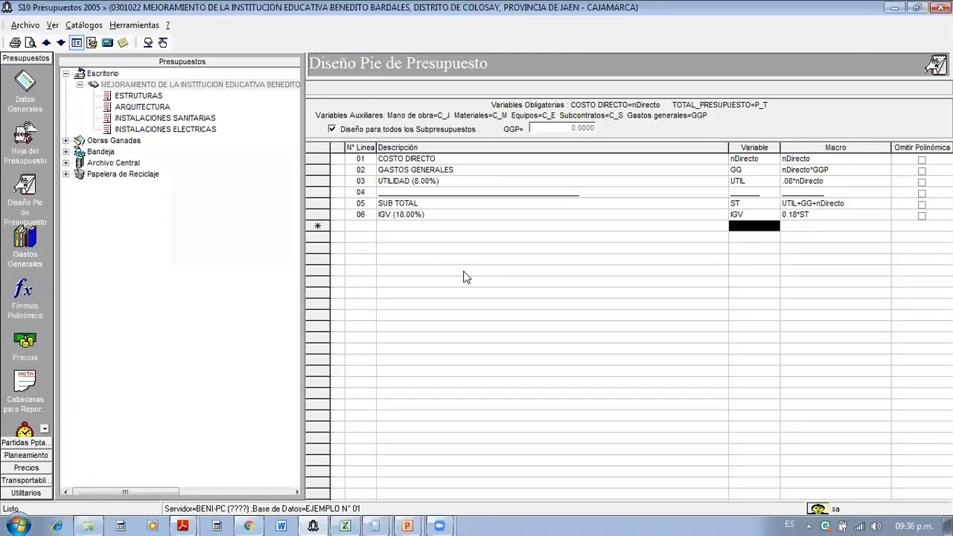
- Add line 07 as a second separator, with underscores in its description, variable and macro
key("Left")
key("Left")
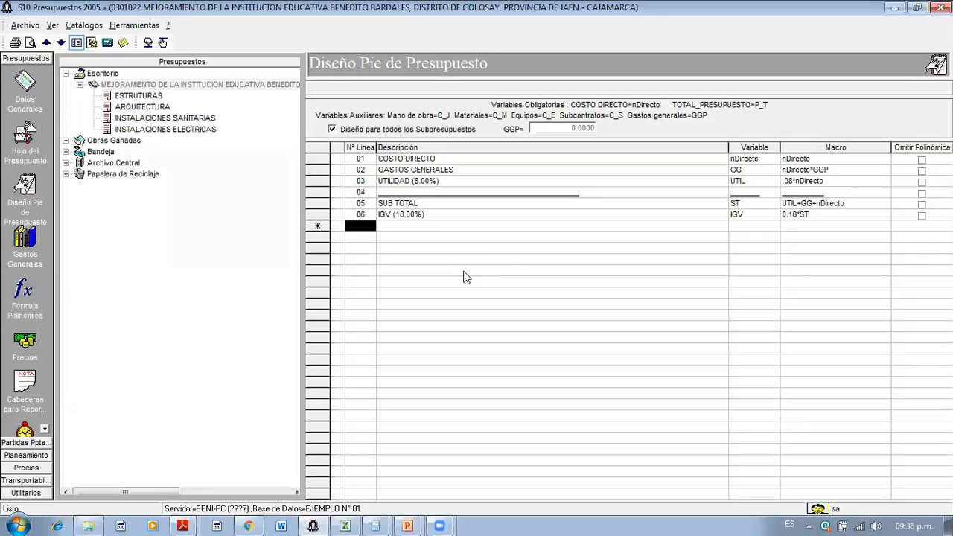
key("Right")
type("____________")
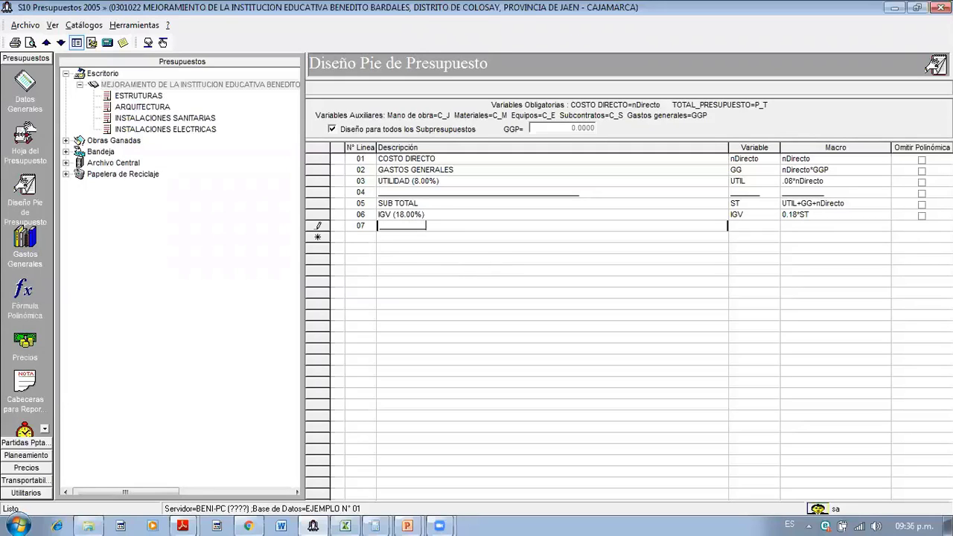
type("__________________________________")
key("Return")
type("________")
key("Return")
type("______________")
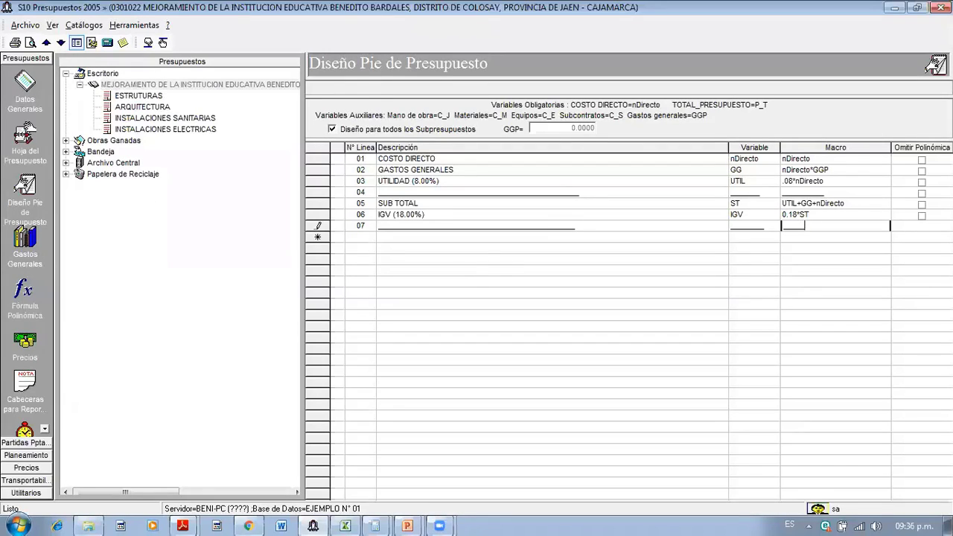
key("Return")
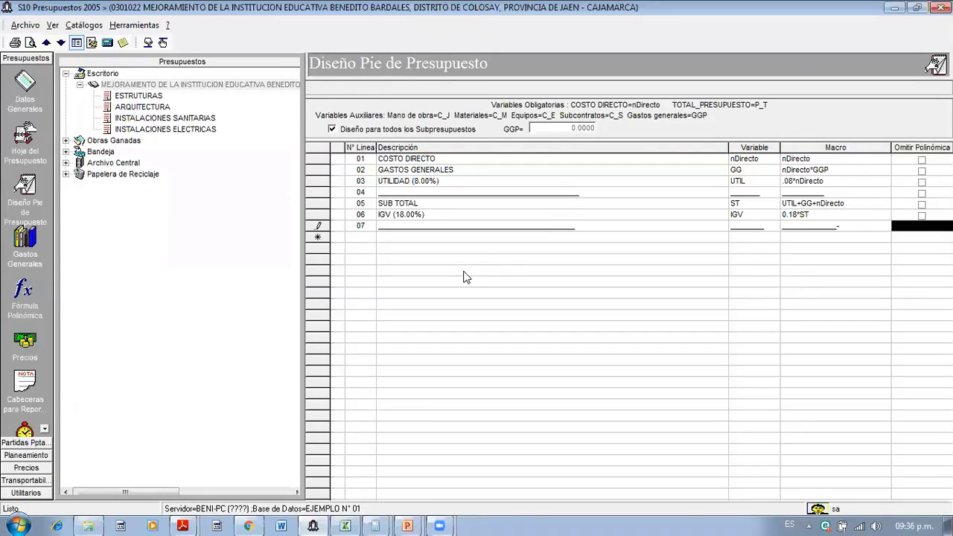
key("Return")
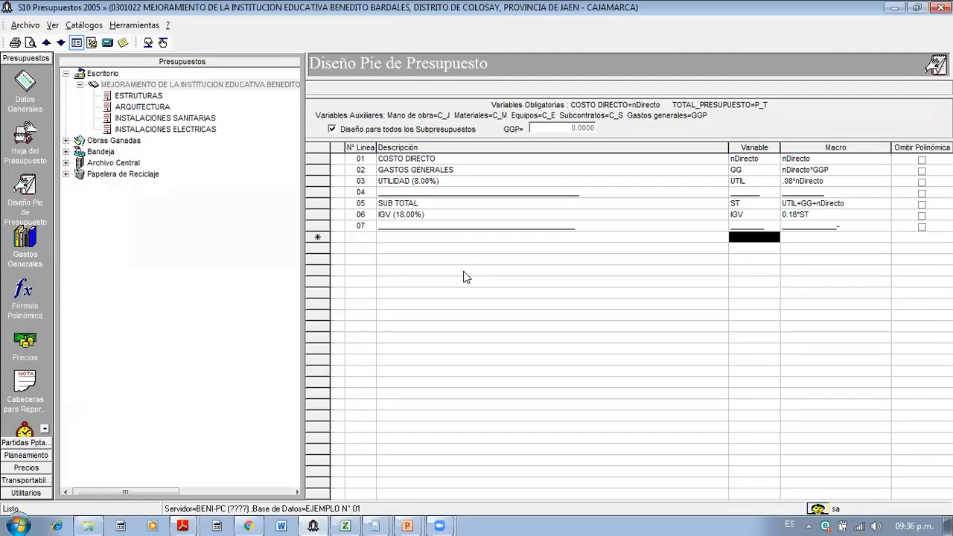
- Re-enter line 07's macro as underscores only, without the trailing hyphen
key("Up")
key("Right")
type("___________")
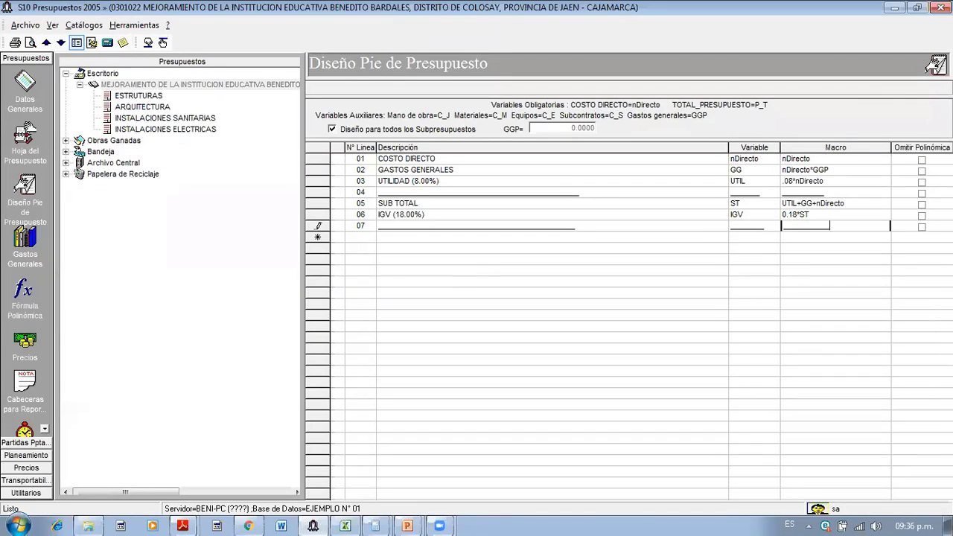
- Add line 08 with description VALOR REFERENCIAL, variable VR and macro ST+IGV
key("Down")
key("Left")
key("Left")
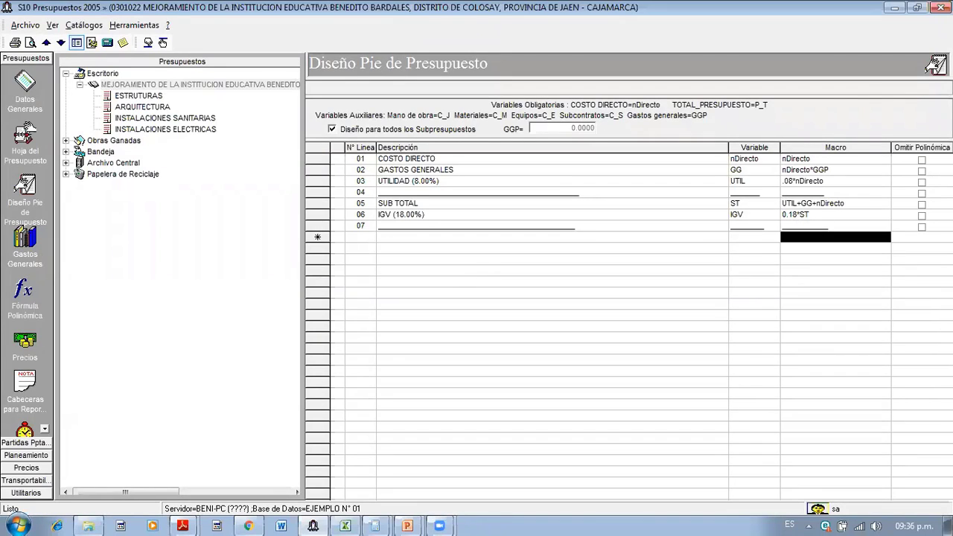
type("VALOR REFE")
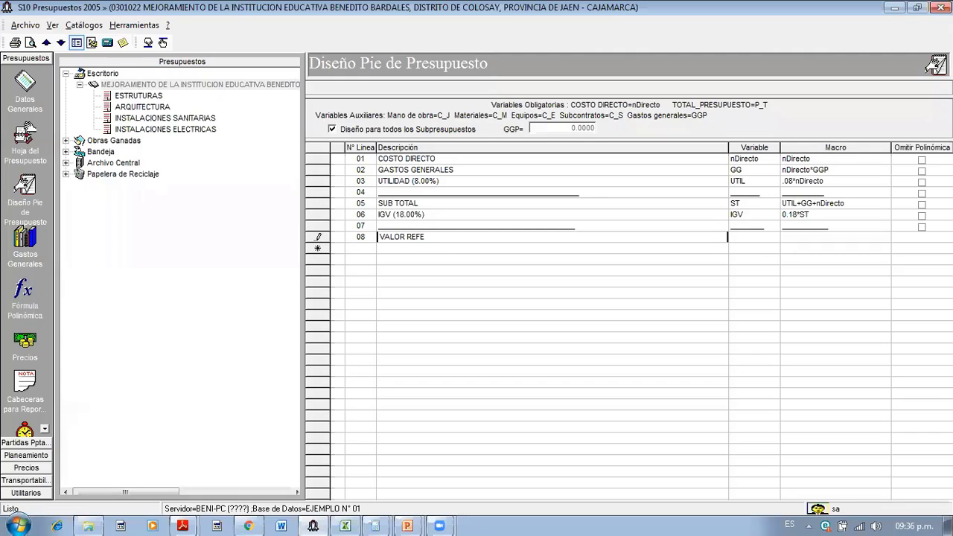
type("RENCIAL")
key("Tab")
type("VR")
key("Tab")
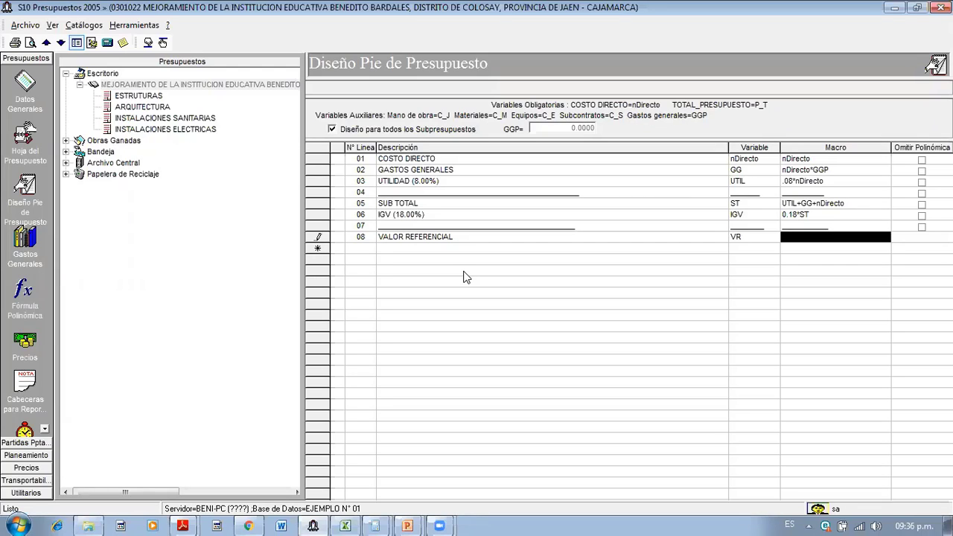
type("ST")
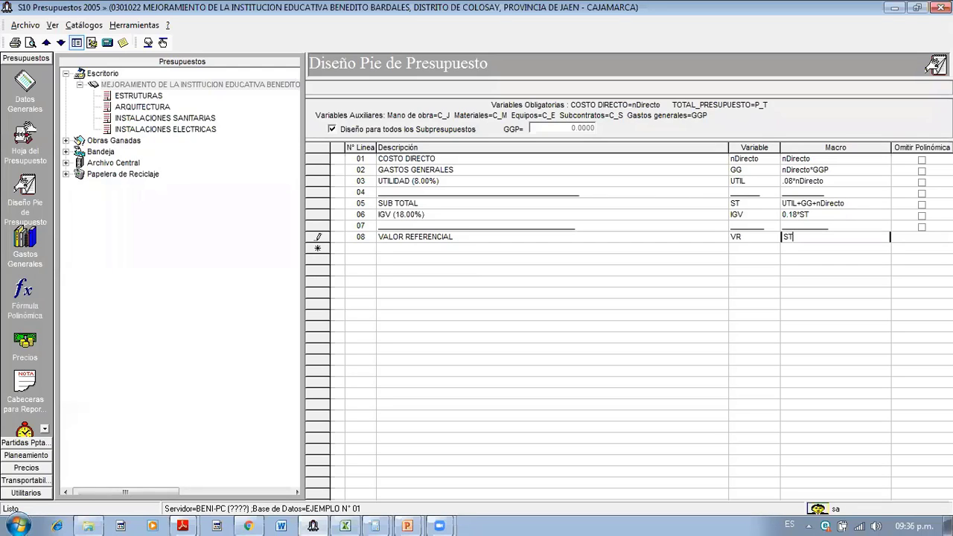
type("+IGV")
- Add line 09 with description SUPERVISION Y LIQUIDACION, variable SYL and macro 50000
left_click(385, 251)
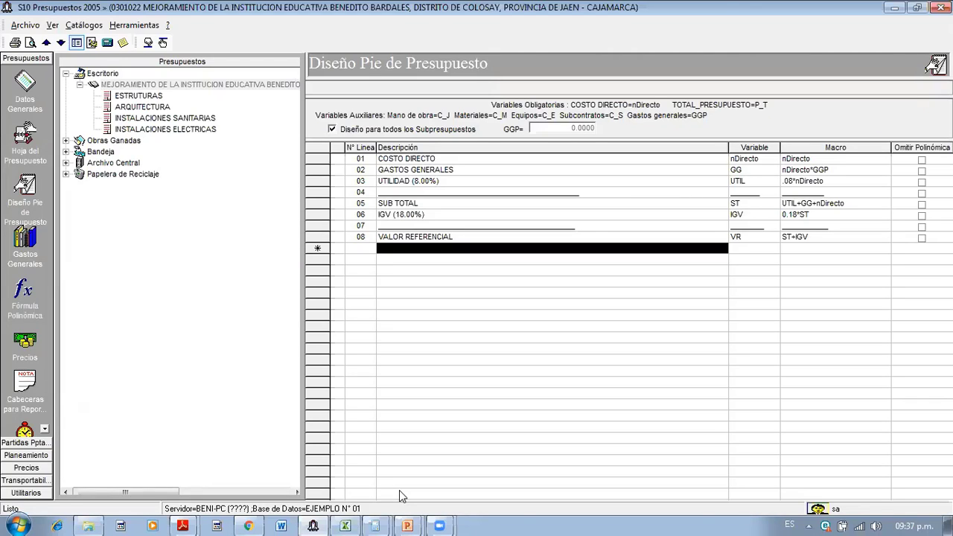
type("SUPERVISION Y LIQUIDACION")
key("Tab")
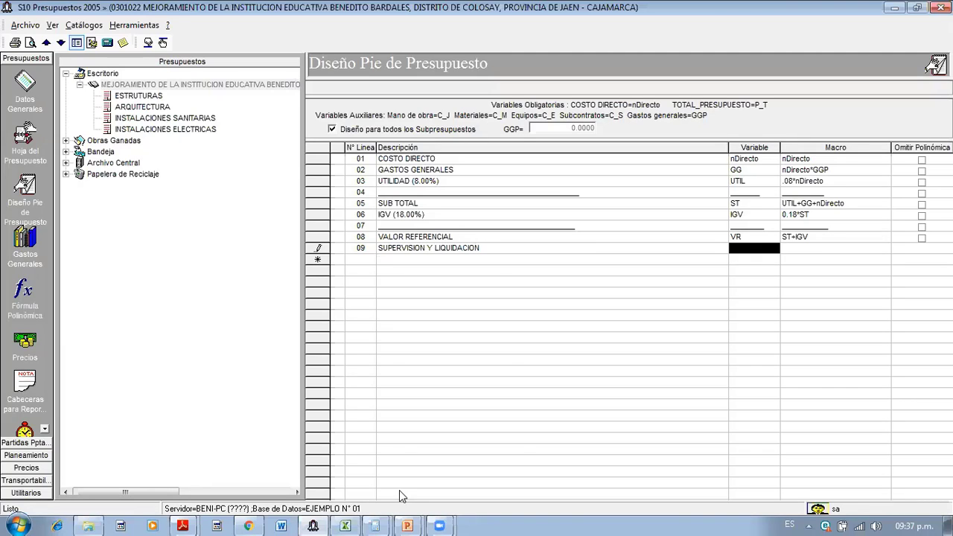
type("SYL")
key("Tab")
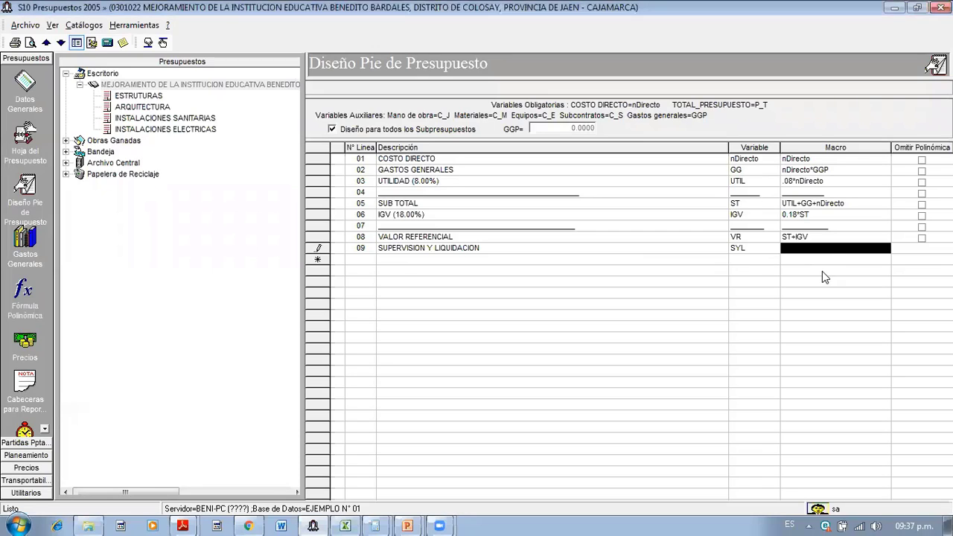
left_click(826, 253)
type("500")
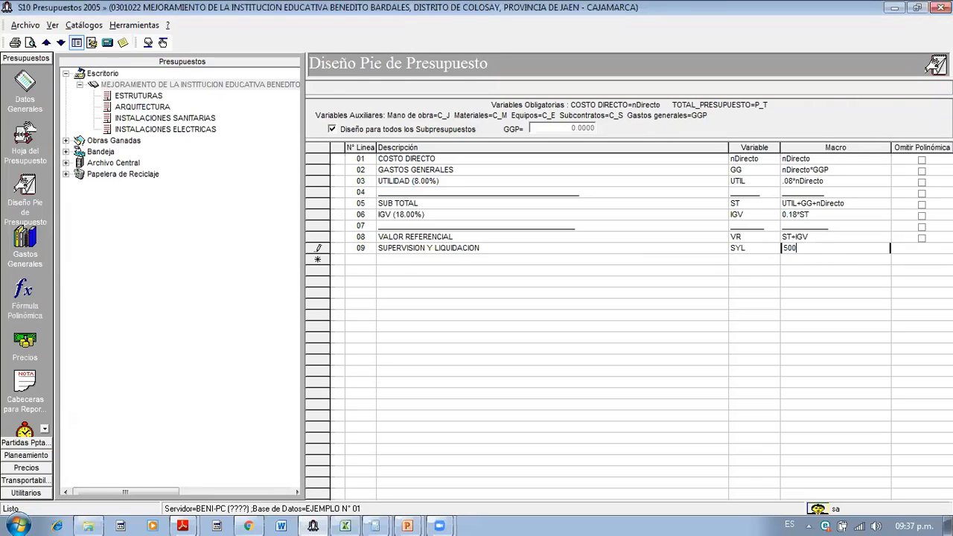
type("00")
key("Return")
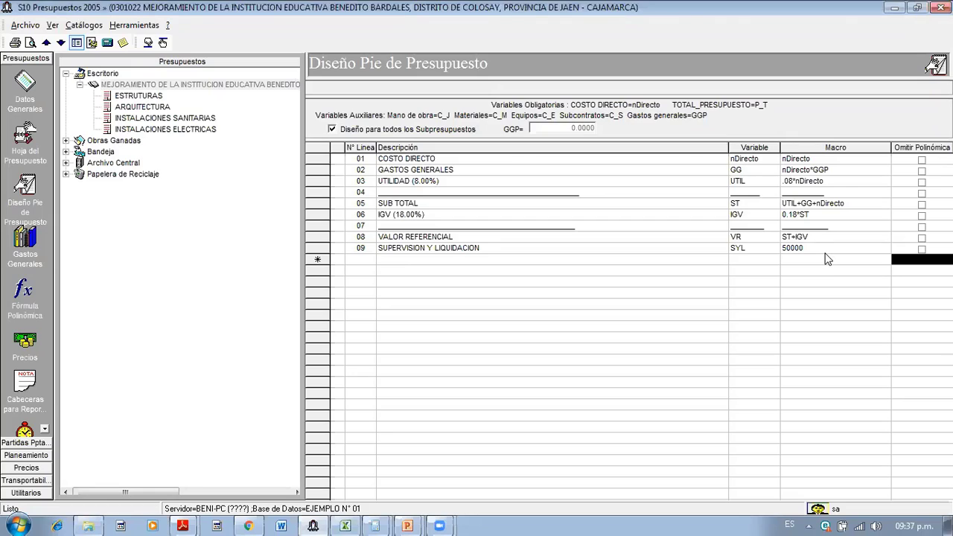
- Add line 10 with description EXPEDIENTE TÉCNICO, variable ET and macro 25000
left_click(826, 258)
key("Left")
key("Left")
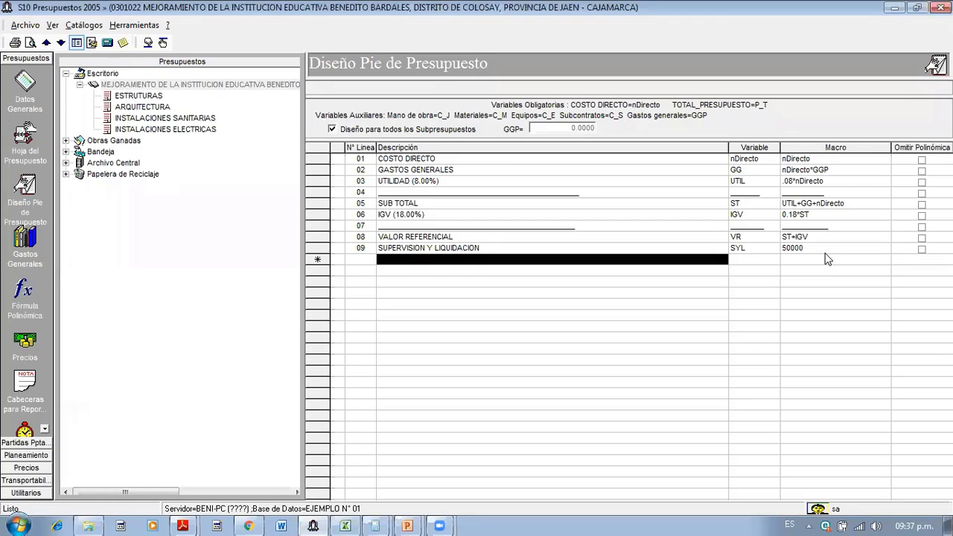
type("EXPE")
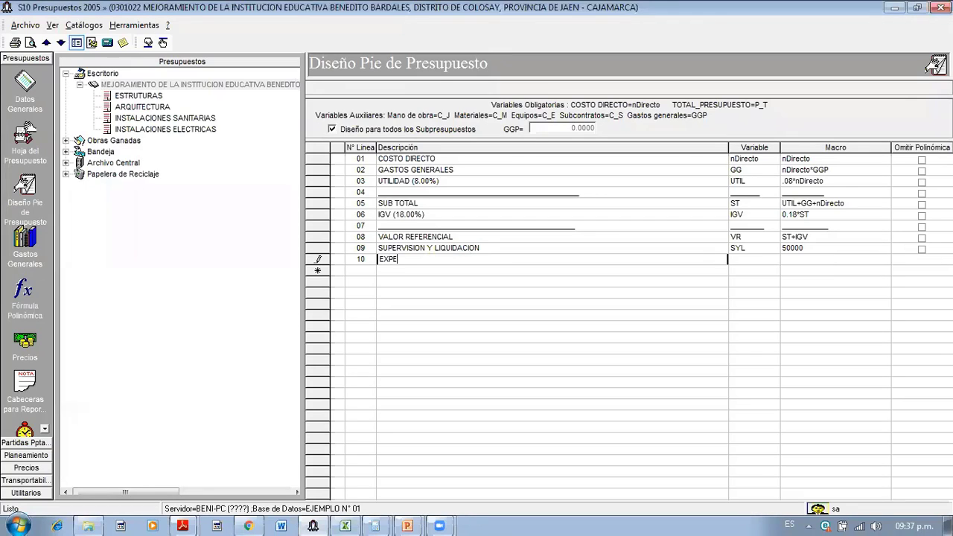
type("DIENTE TÉCNICO")
key("Tab")
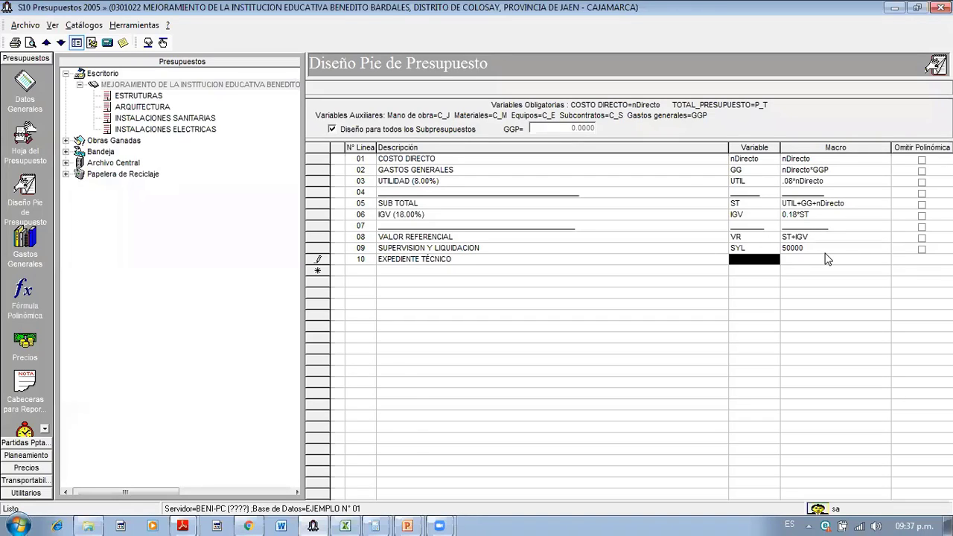
type("ET")
key("Tab")
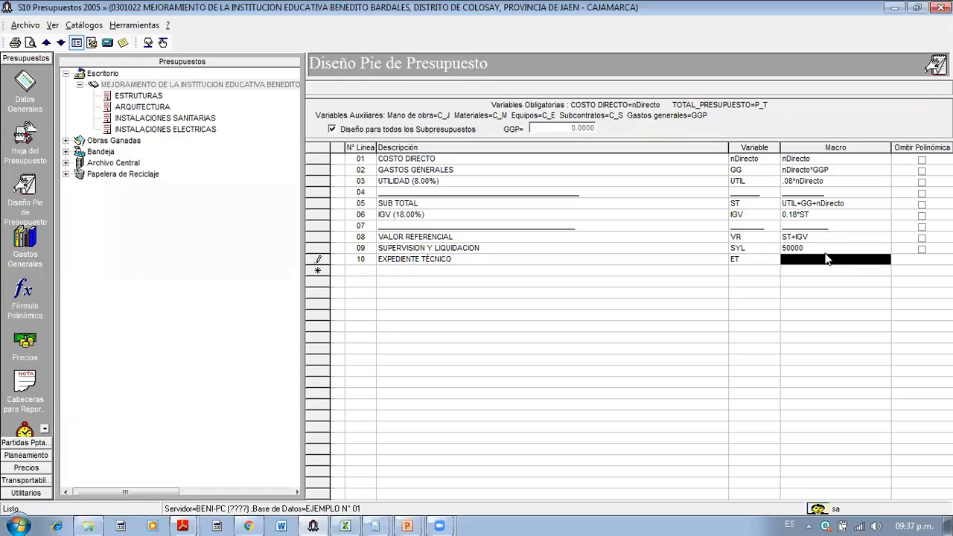
type("25000")
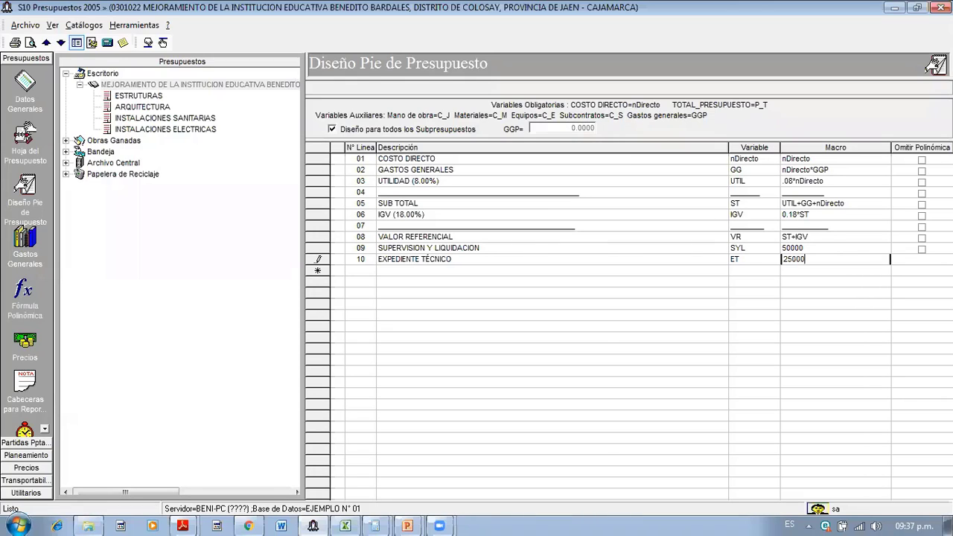
key("Return")
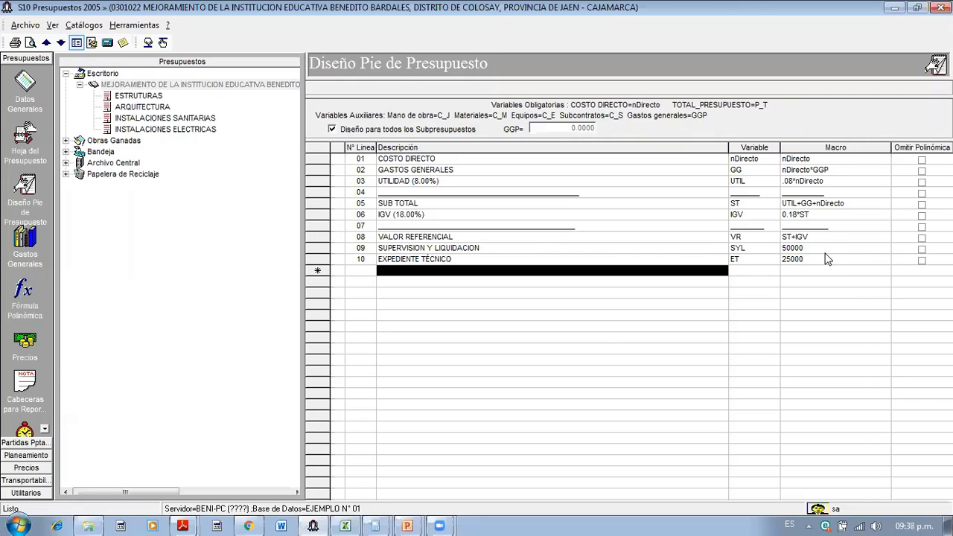
- Add line 11 as a third separator, with underscores in its description, variable and macro
type("__")
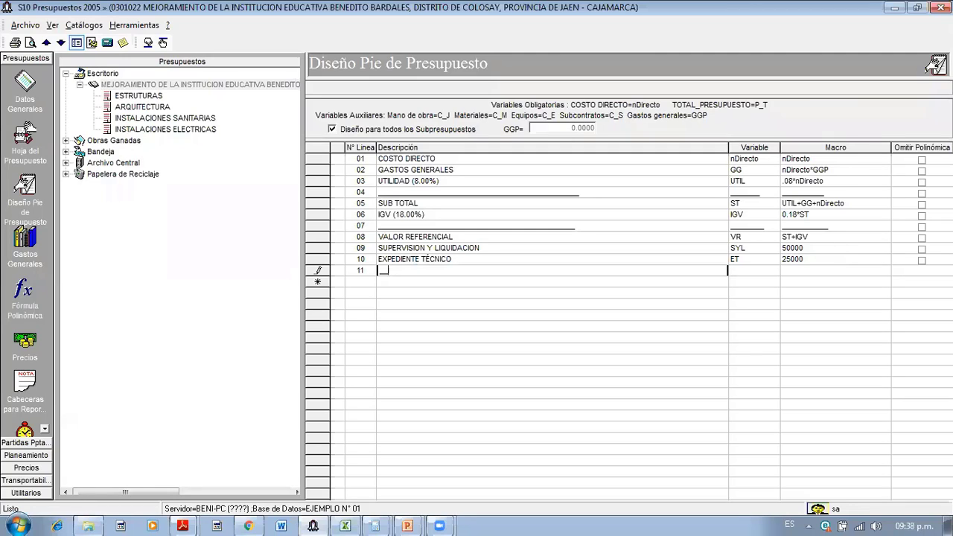
type("______________________________________")
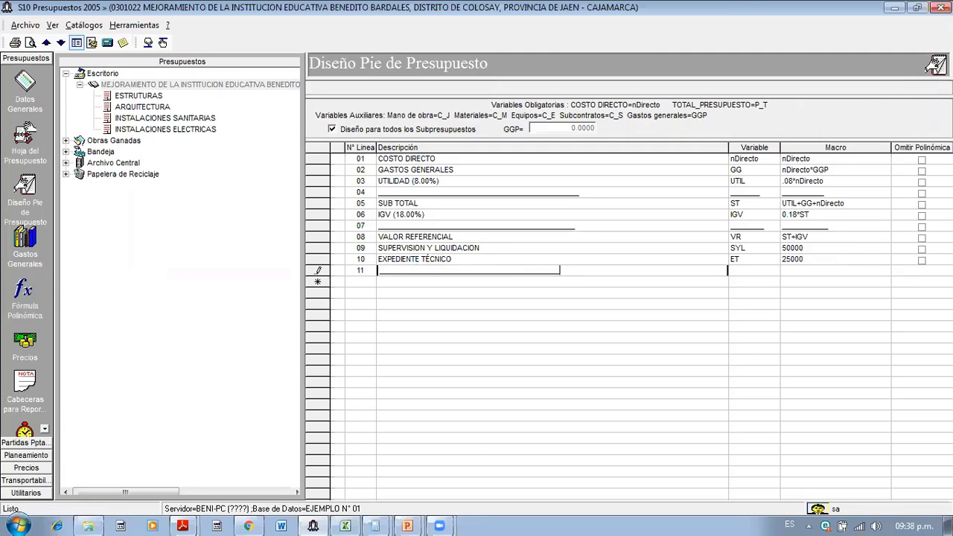
key("Tab")
type("_______-")
key("Tab")
type("____________")
key("Return")
key("Tab")
key("Tab")
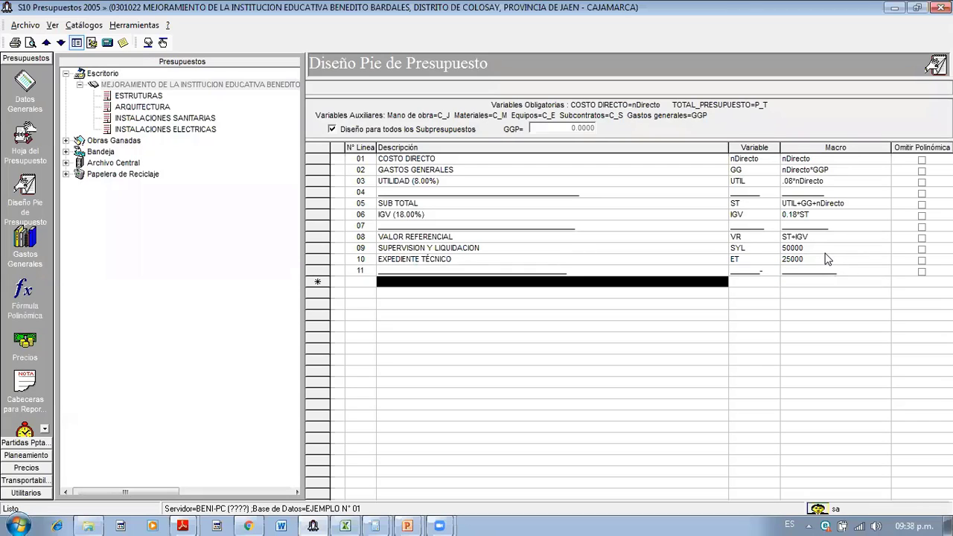
- Add line 12 with description TOTAL_PRESUPUESTO, variable P_T and macro ET+SYL+VR
type("TOT")
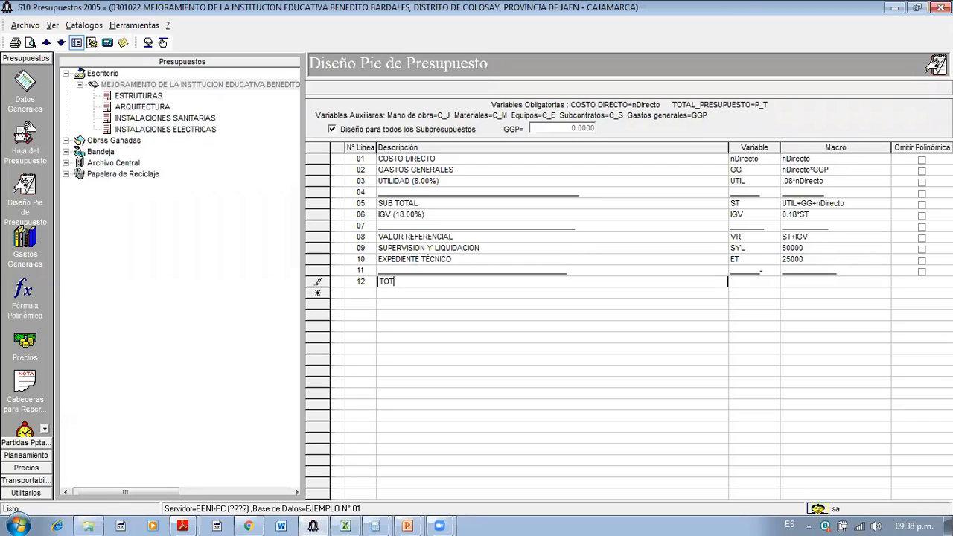
type("AL_PRESUPUESTO")
key("Tab")
type("P_T")
key("Tab")
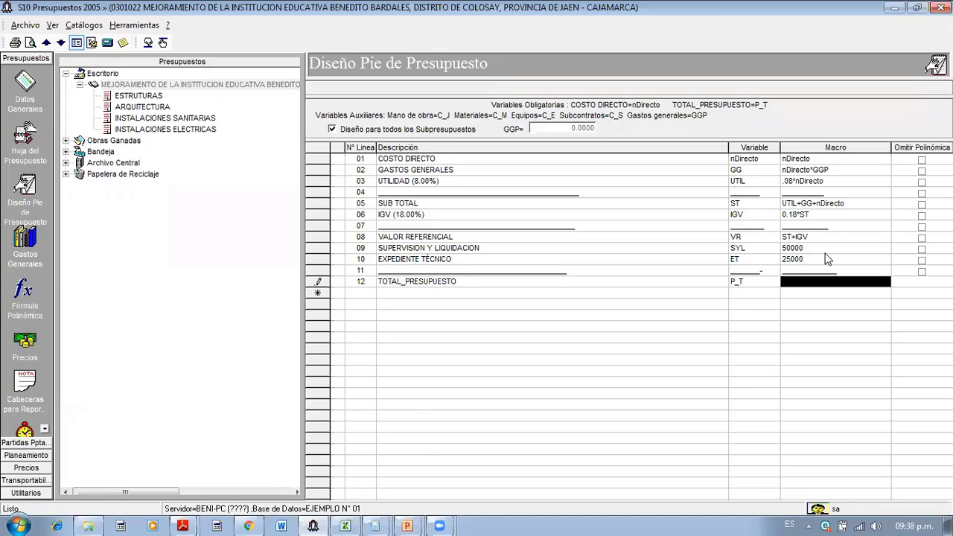
type("ET")
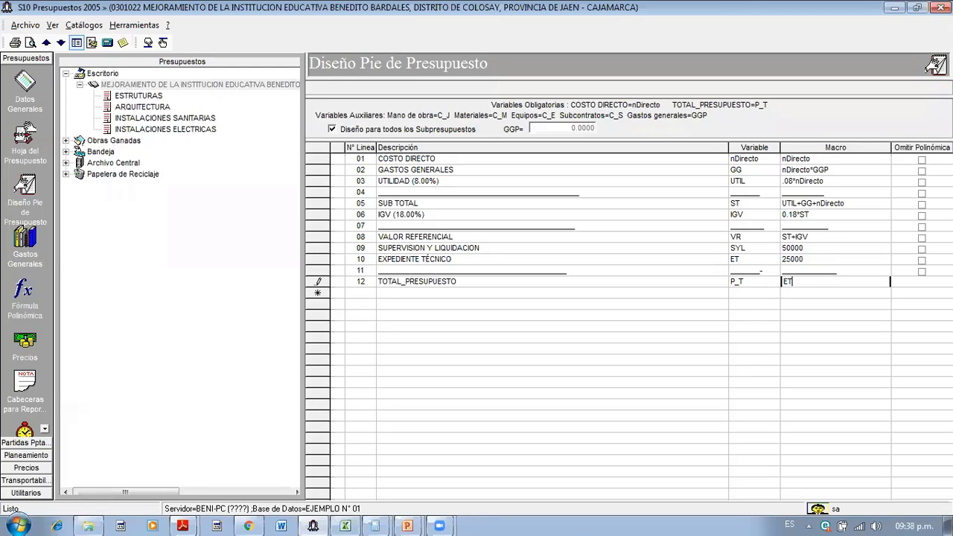
type("+SYL+VR")
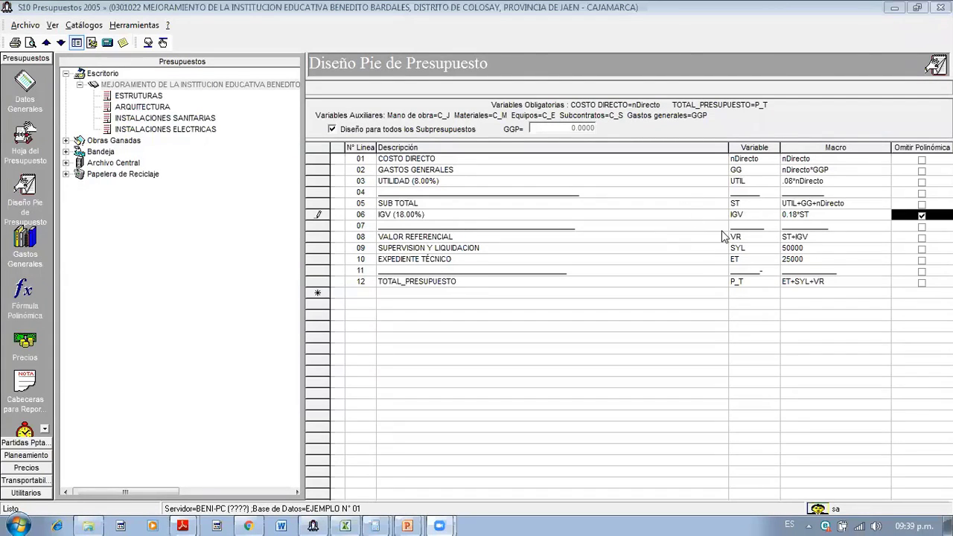
- Set the IGV (18.00%) line to Omitir Polinómica and commit the row
left_click(675, 211)
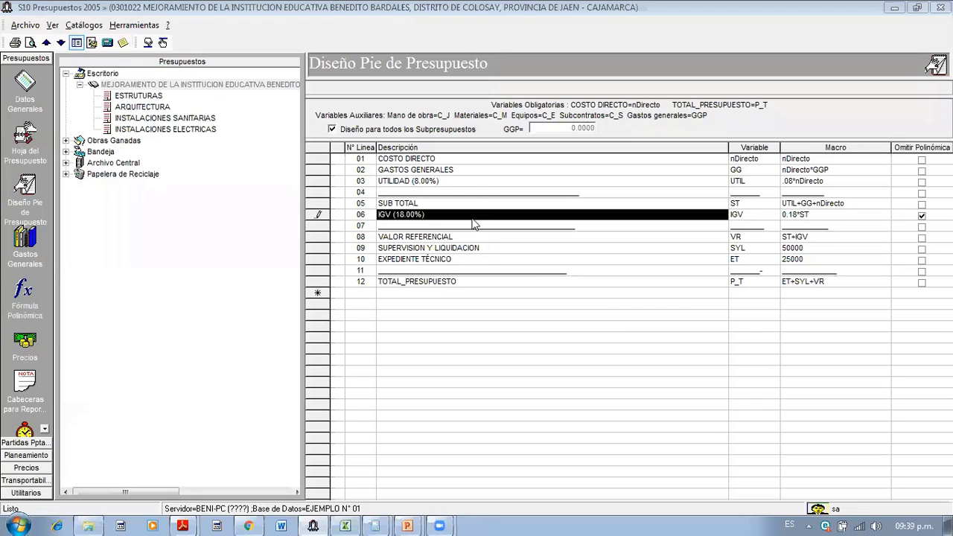
left_click(432, 160)
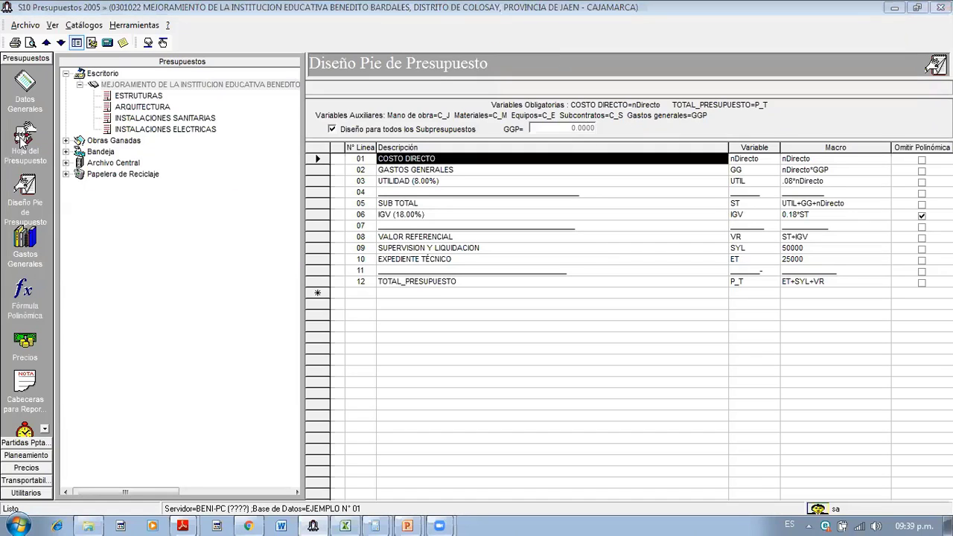
- Process all subbudgets from the Hoja del Presupuesto, calculating unit prices, wildcards and consolidated resources
left_click(24, 137)
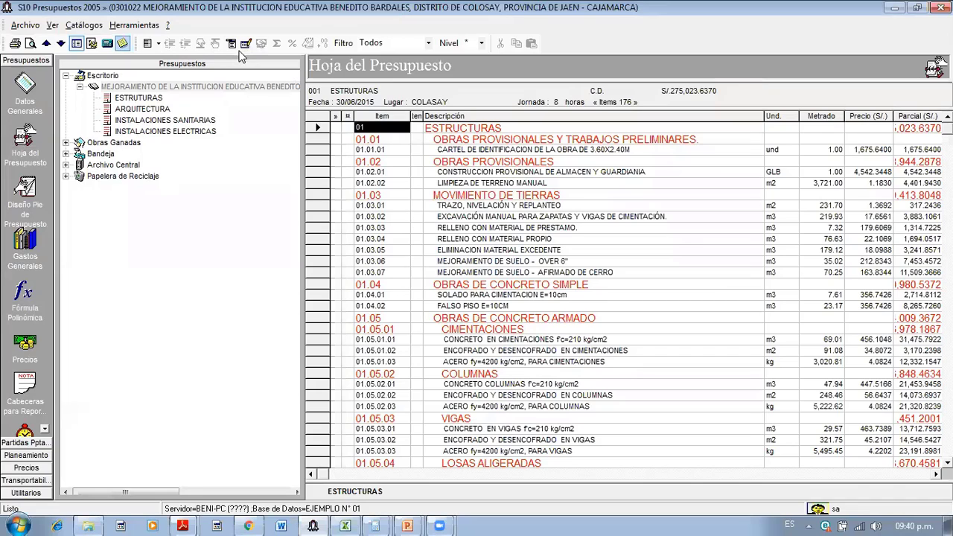
left_click(245, 43)
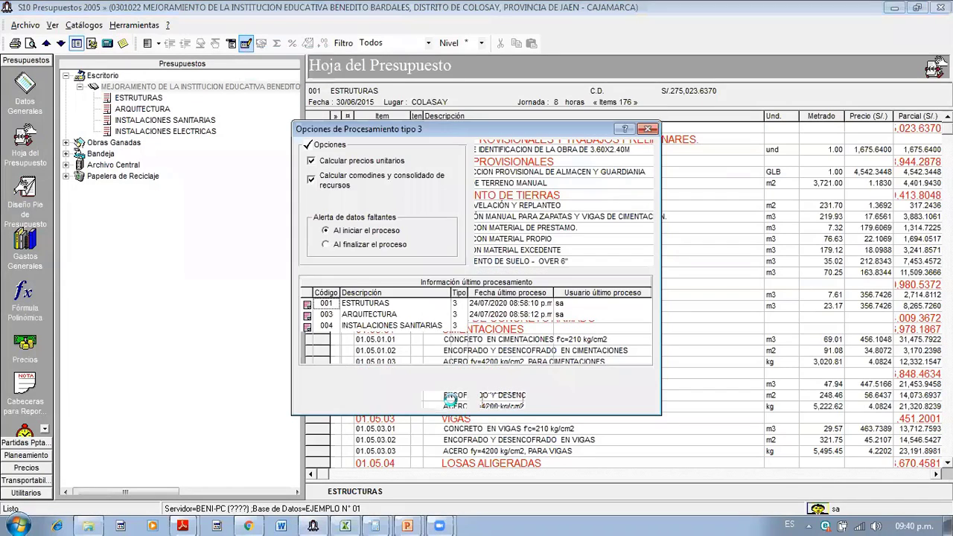
key("Return")
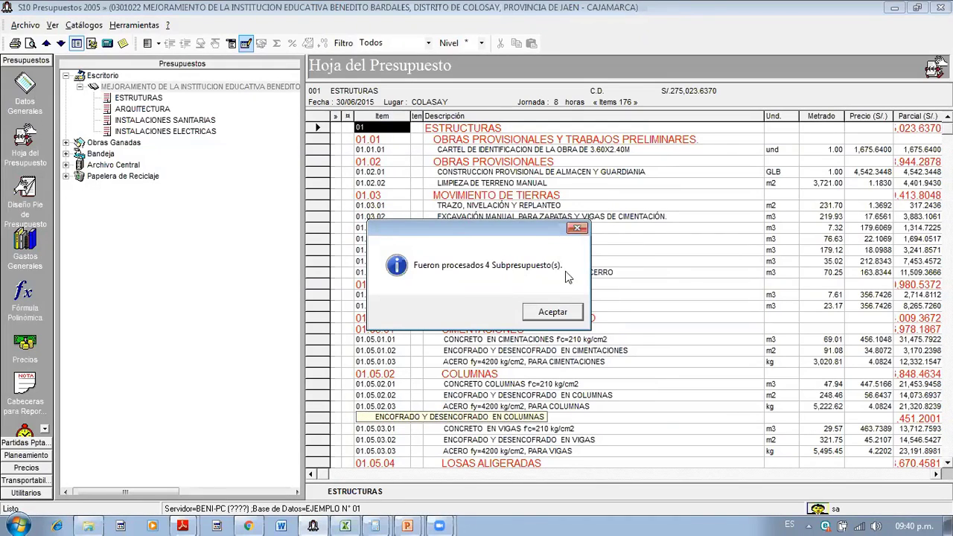
left_click(553, 312)
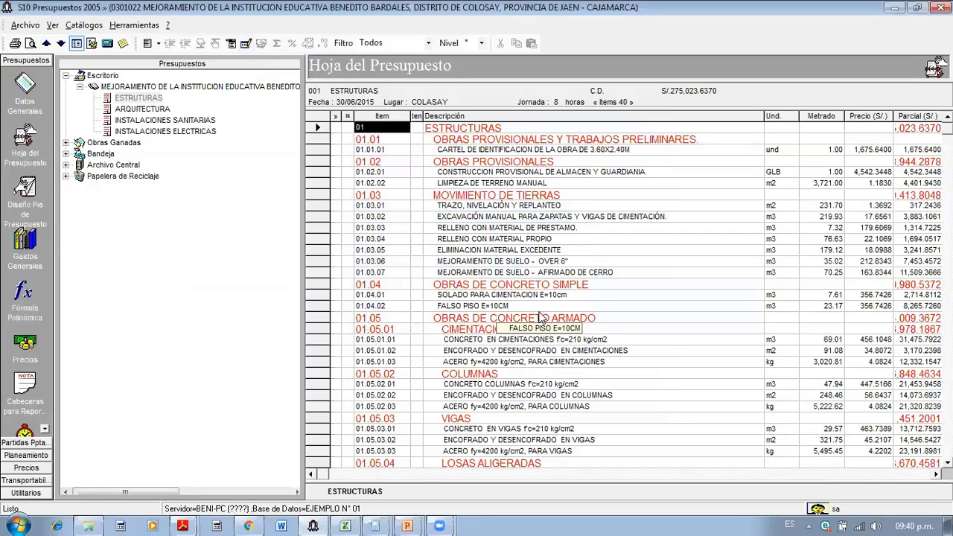
- Show the unit price analysis of item 01.03.07 and set the price of COMPACTADORA VIBRATORIO TIPO SALTARIN to 0
left_click(533, 272)
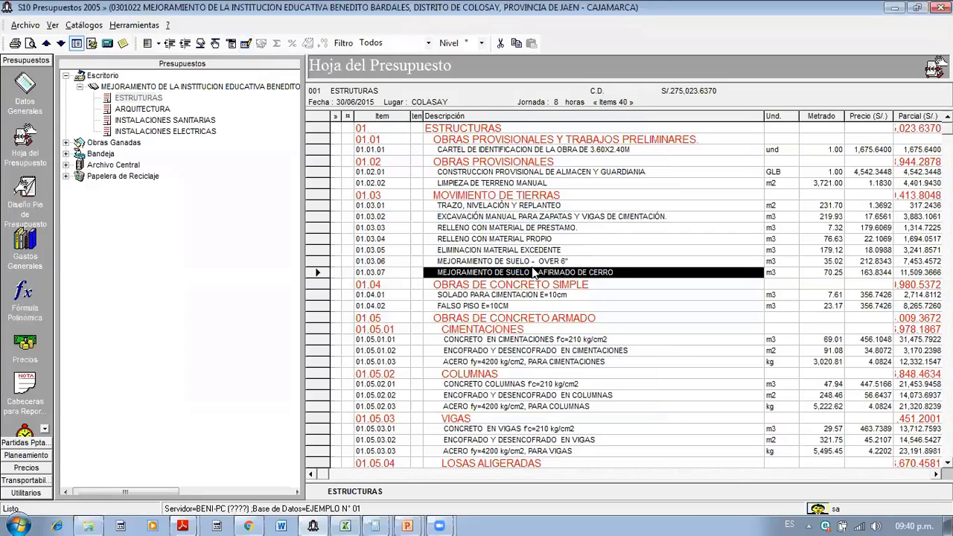
left_click(157, 45)
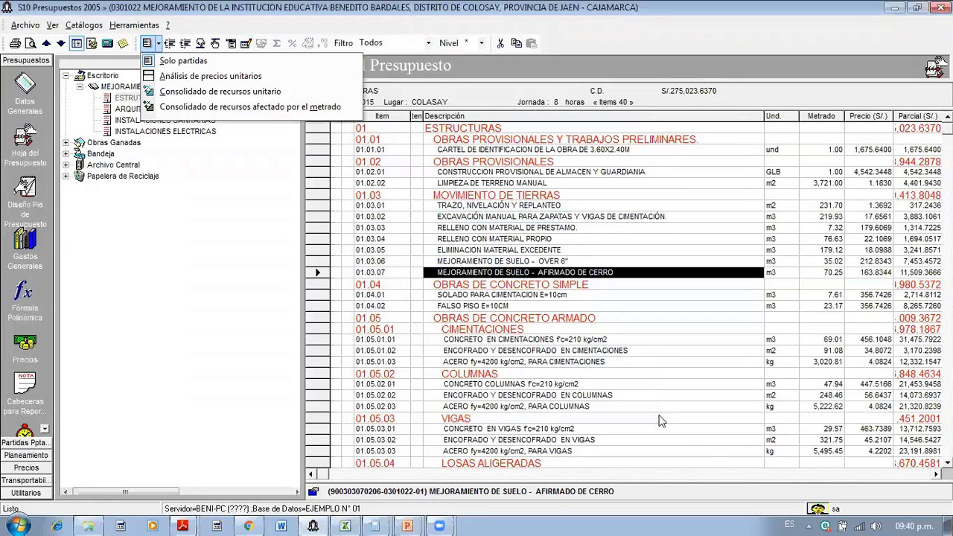
key("Down")
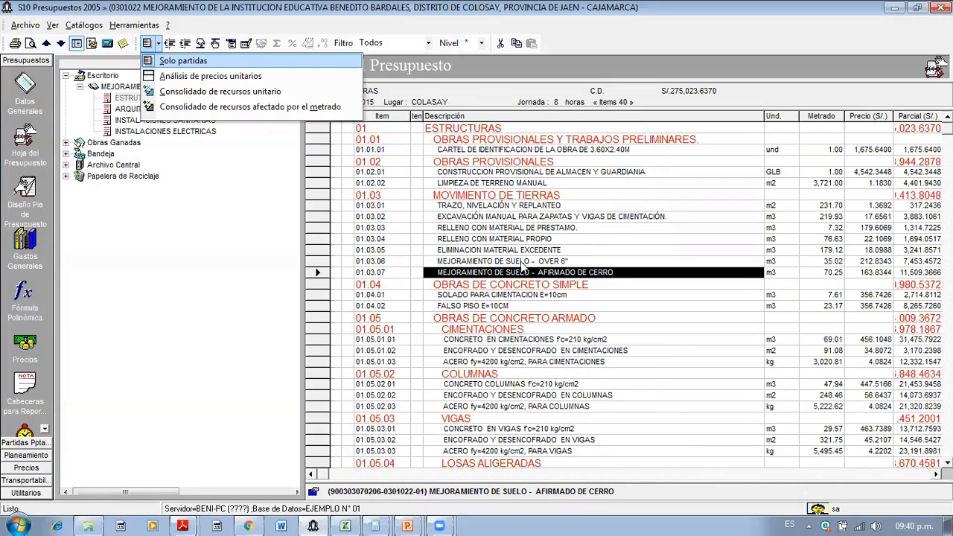
key("Down")
key("Return")
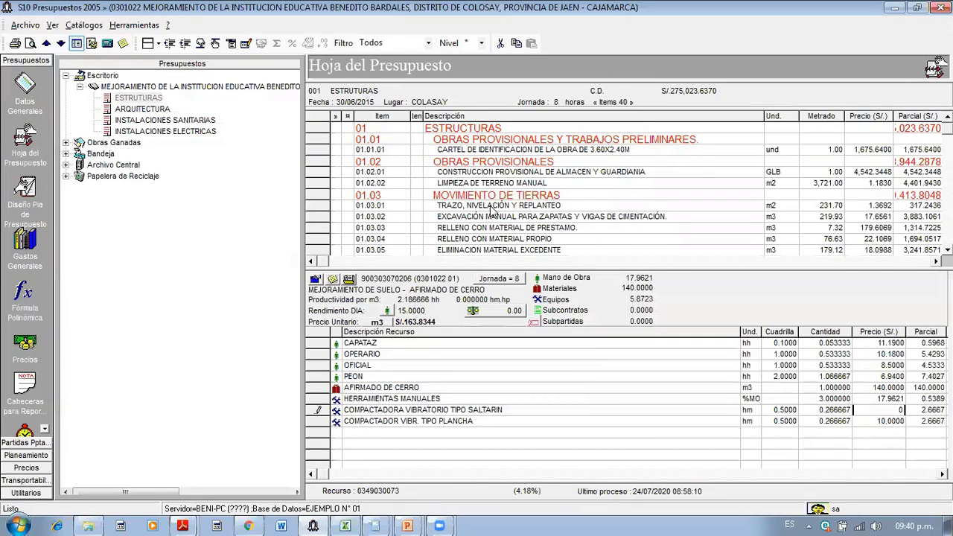
key("Return")
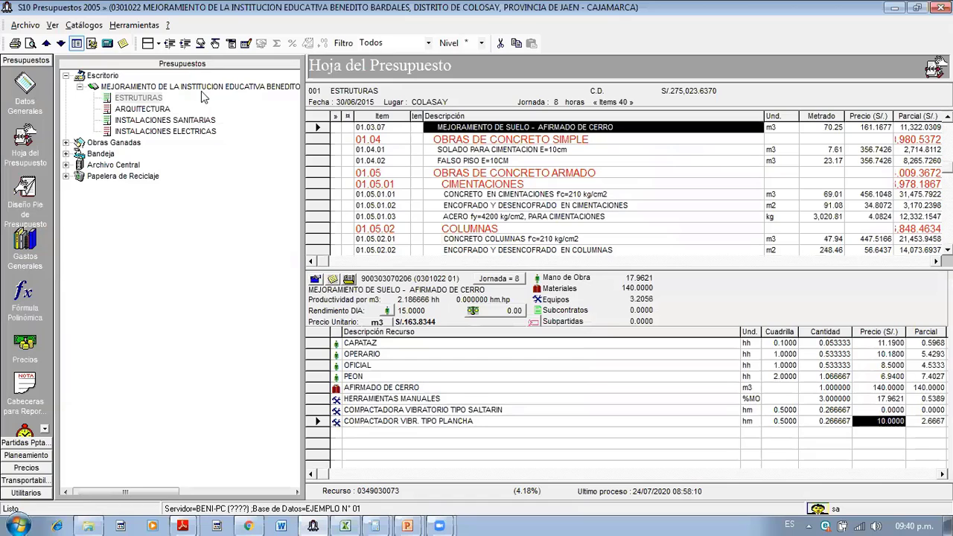
- Try to process all subbudgets of the school budget, calculating unit prices, wildcards and consolidated resources
left_click(248, 45)
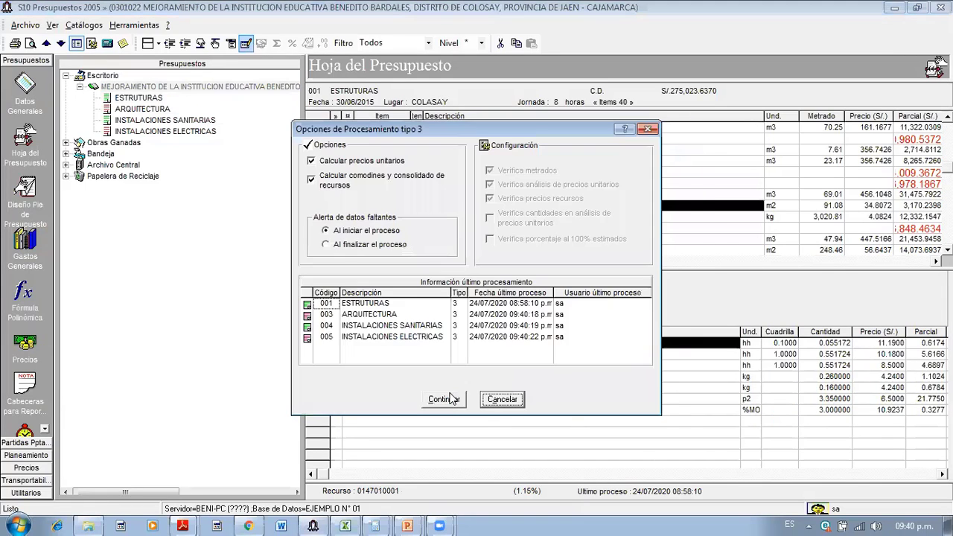
left_click(445, 400)
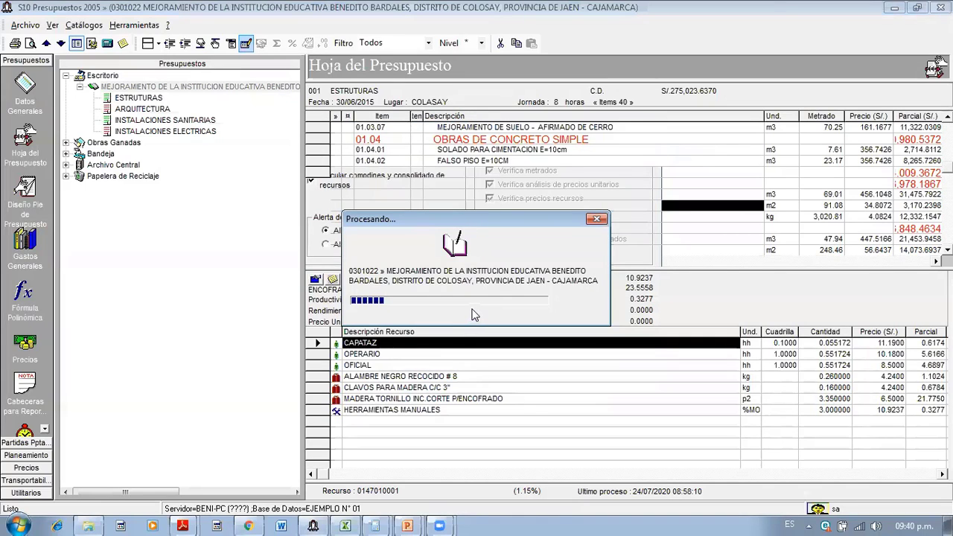
left_click(498, 313)
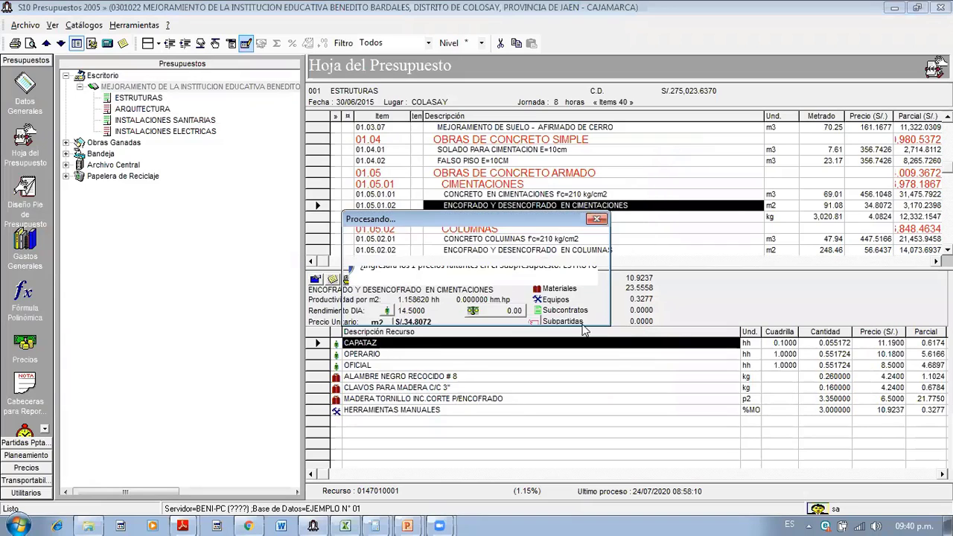
left_click(589, 330)
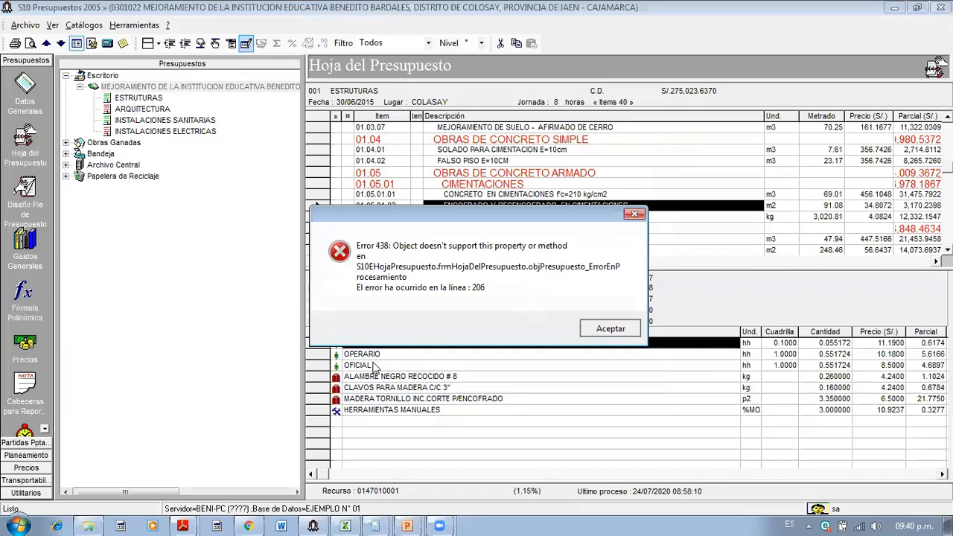
key("Return")
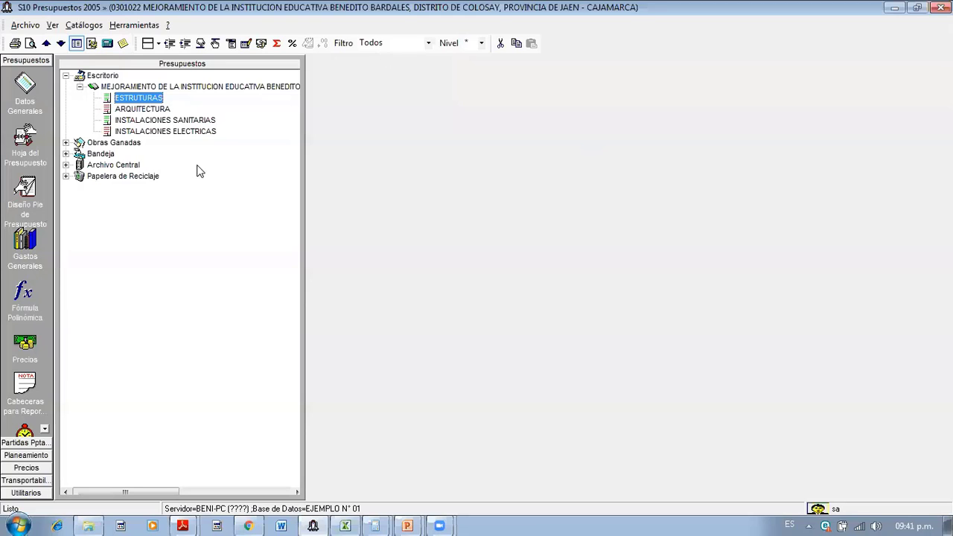
- Reopen the ESTRUTURAS budget sheet and retry processing the budget's subbudgets
double_click(167, 96)
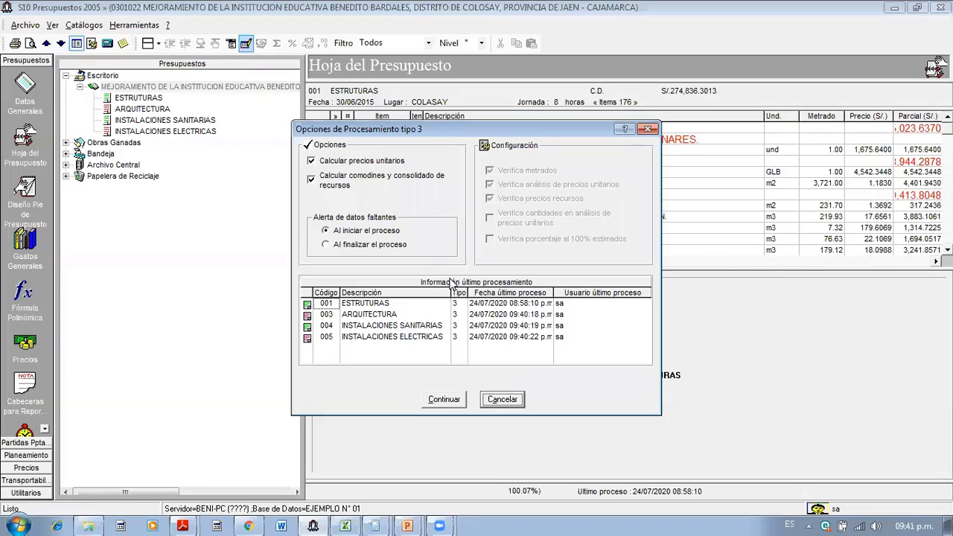
left_click(482, 311)
left_click(609, 329)
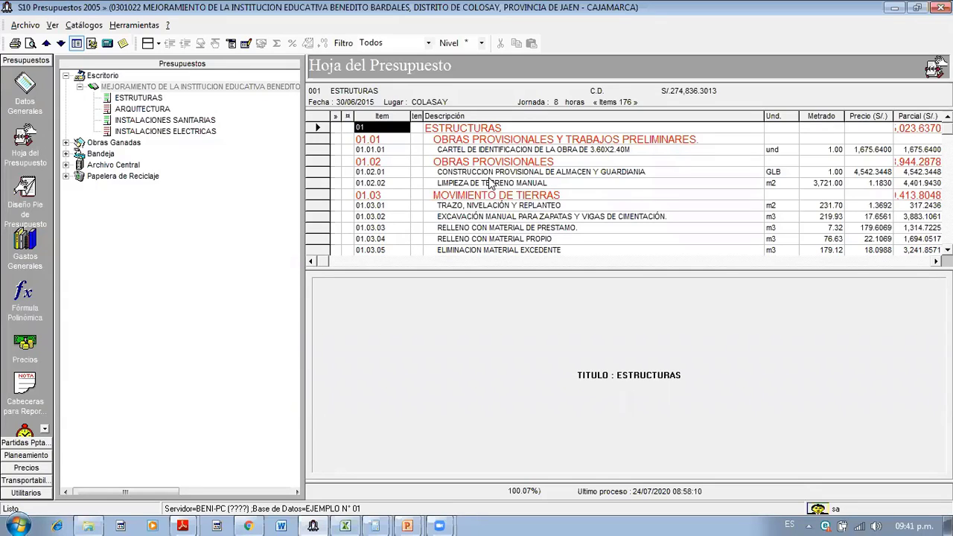
- Set the price of COMPACTADORA VIBRATORIO TIPO SALTARIN to 10 in the unit price analysis of item 01.03.04, RELLENO CON MATERIAL PROPIO
left_click(510, 241)
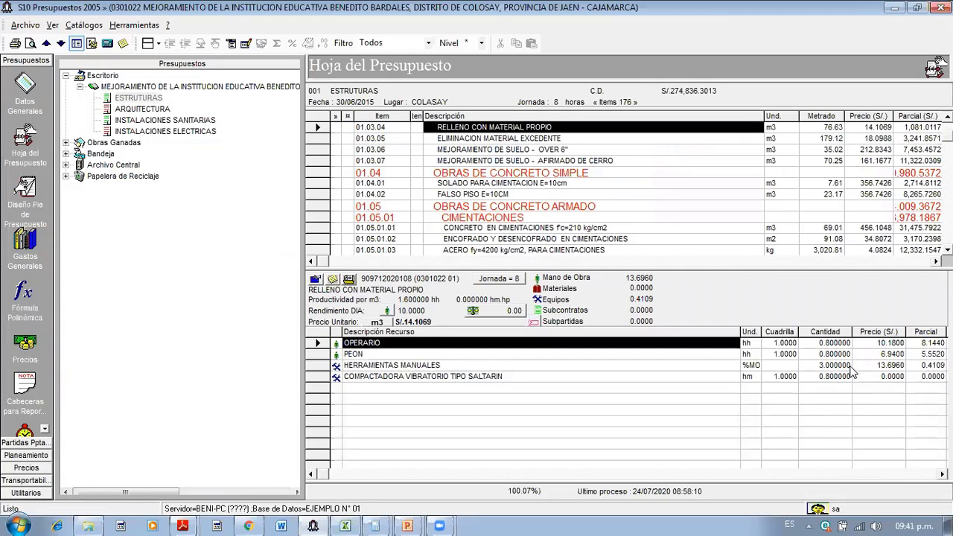
left_click(878, 376)
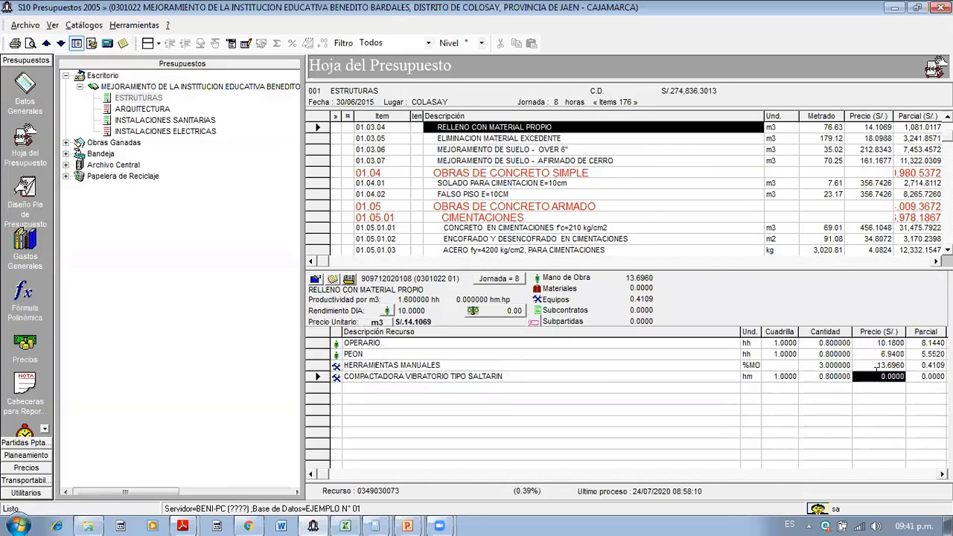
type("10")
key("Return")
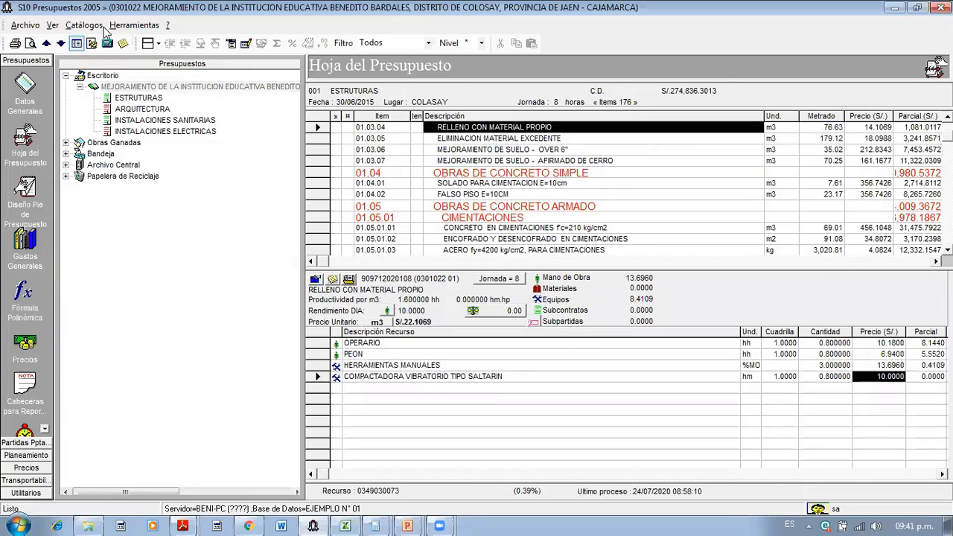
- Process the whole school budget with unit prices, wildcards and consolidated resources calculated for all its subbudgets
left_click(157, 88)
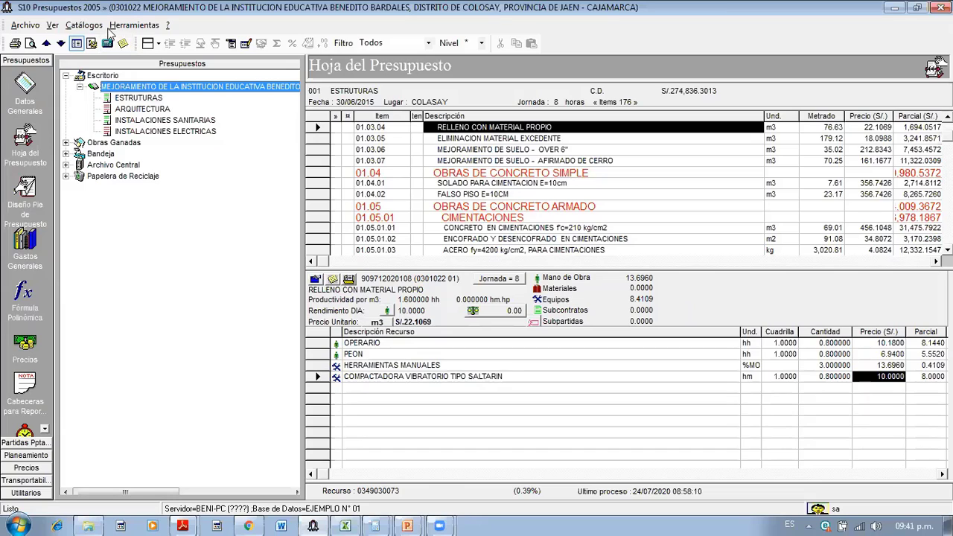
left_click(245, 46)
left_click(268, 58)
left_click(444, 400)
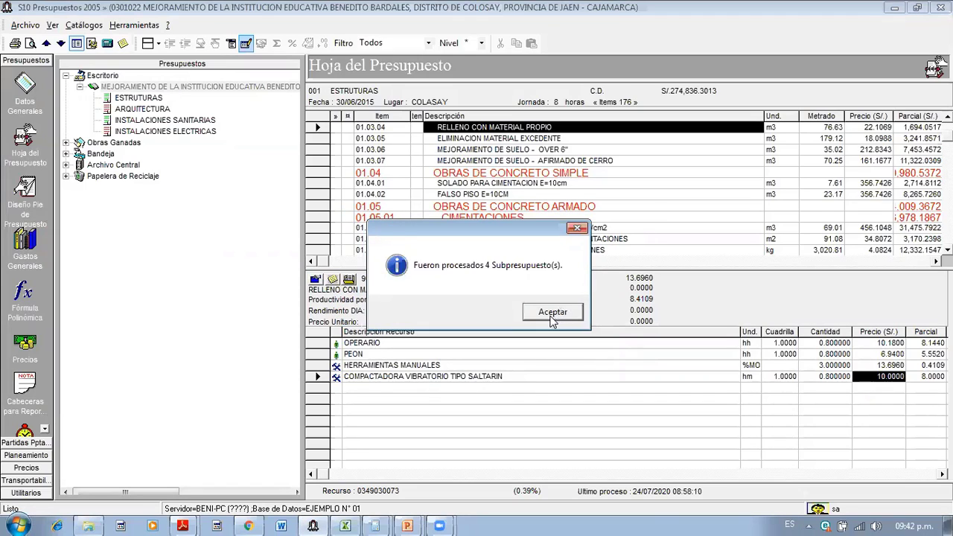
left_click(553, 313)
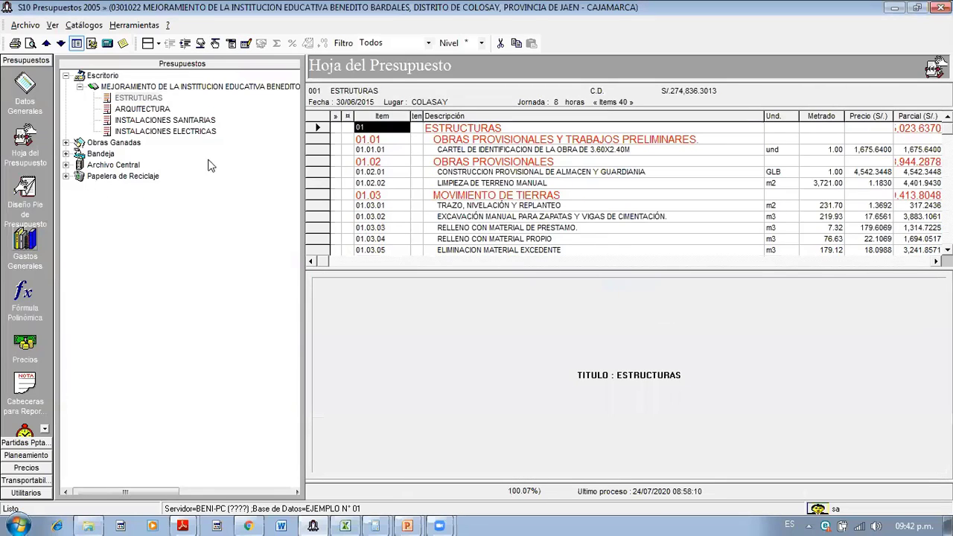
- Calculate the general expenses percentage (GGP) in Gastos Generales
left_click(25, 238)
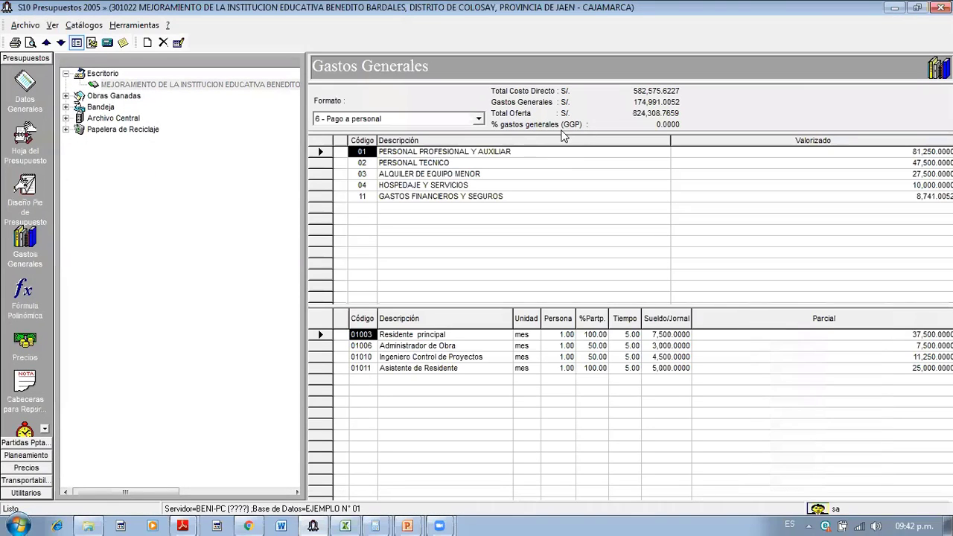
left_click(421, 186)
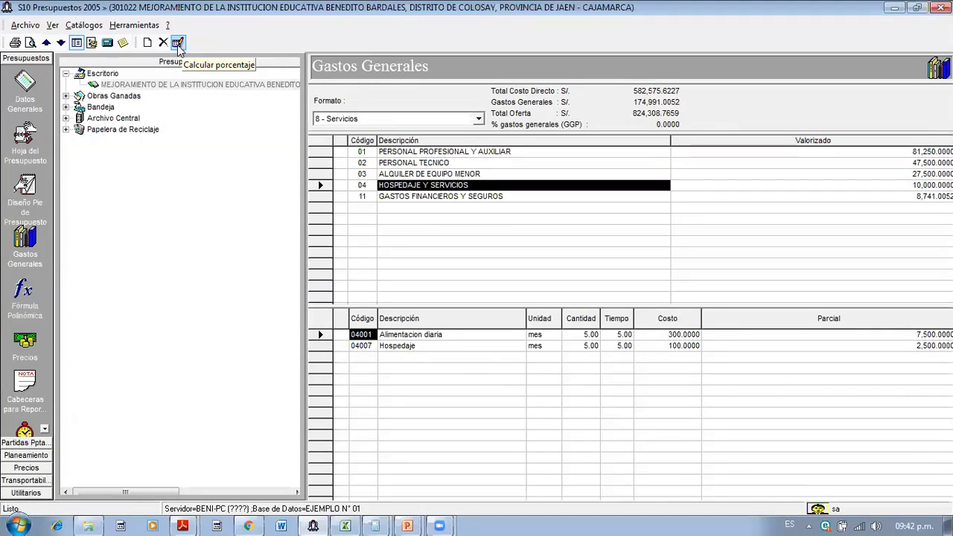
left_click(178, 44)
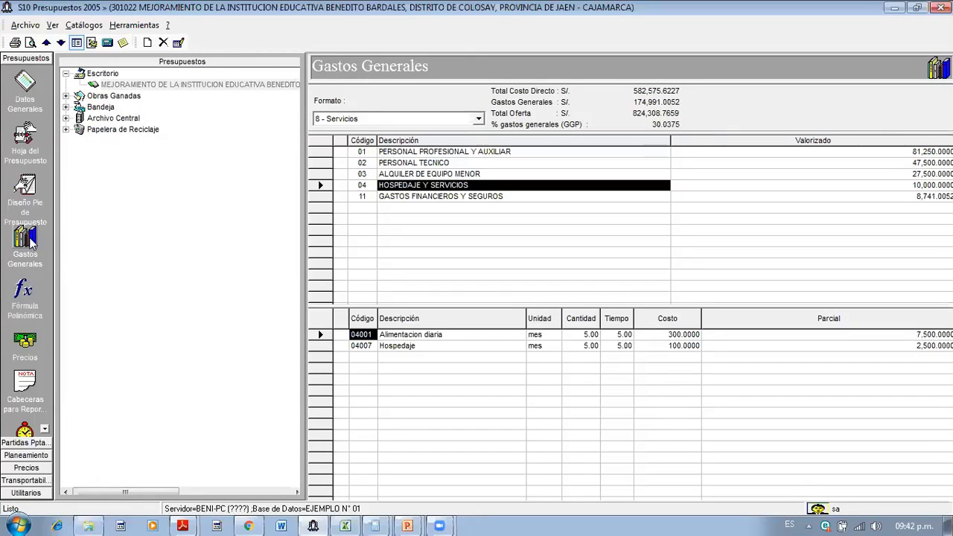
- Preview the Diseño Pie de Presupuesto report for the whole budget, numbered from page 1, and close it
left_click(26, 199)
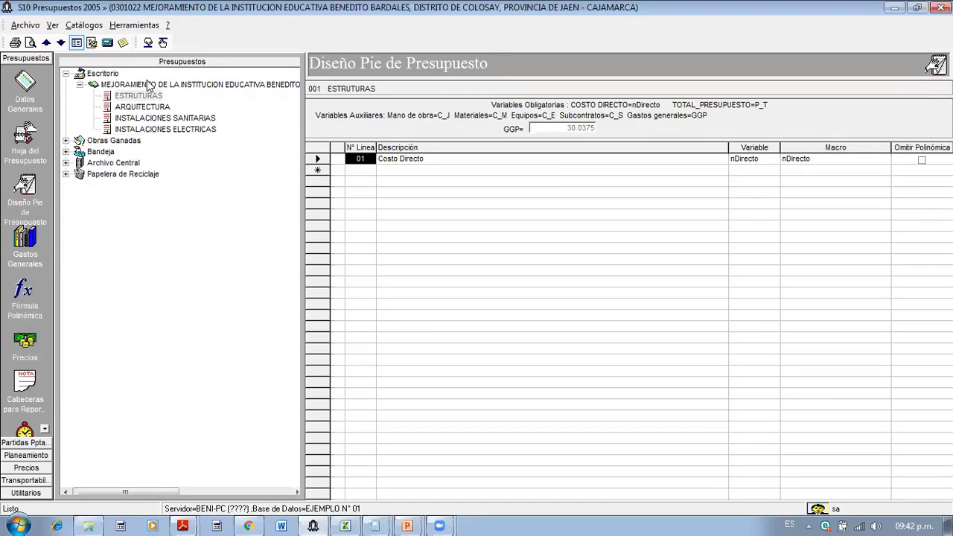
left_click(147, 85)
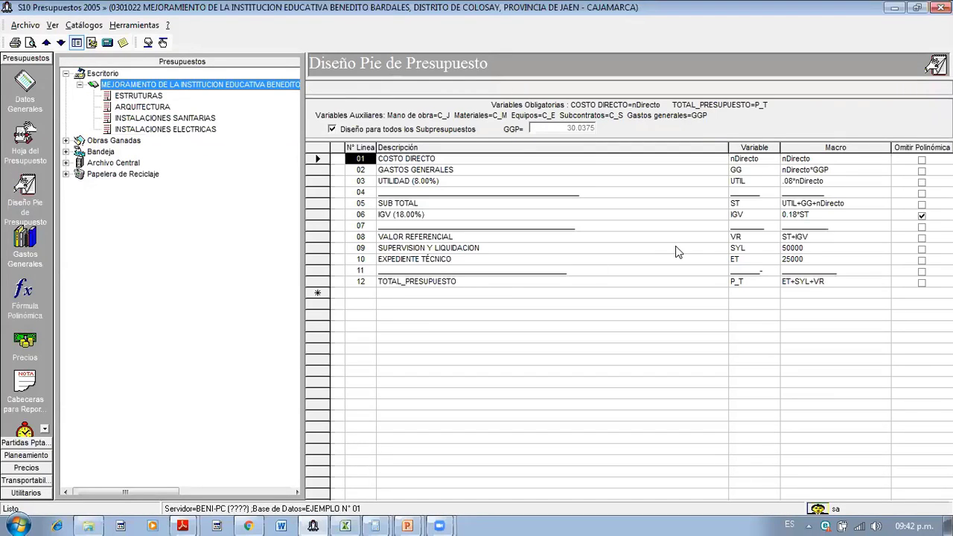
left_click(30, 43)
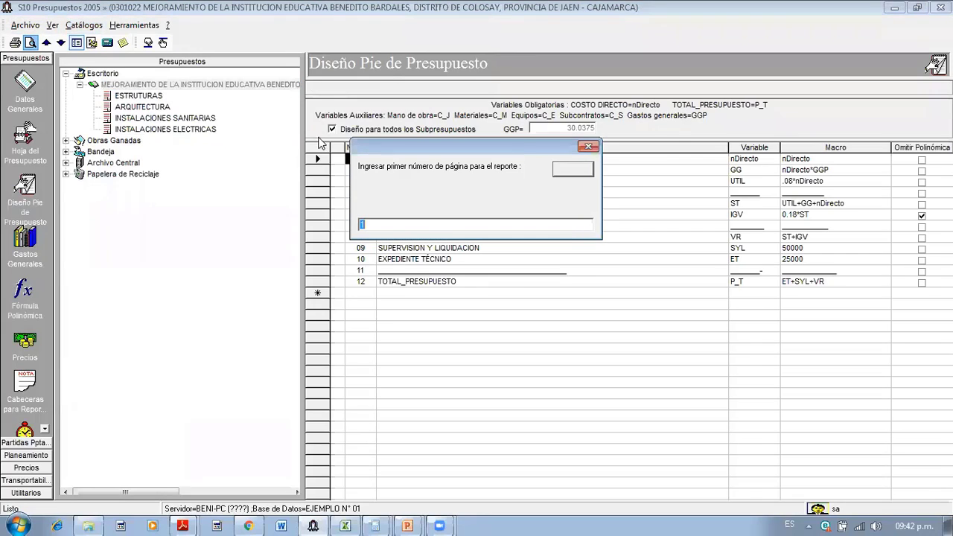
left_click(575, 168)
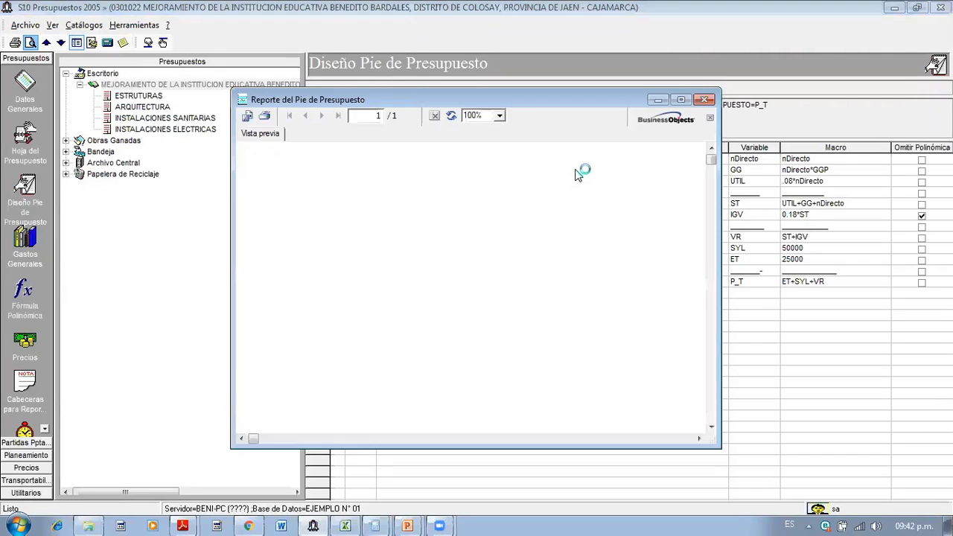
left_click(684, 100)
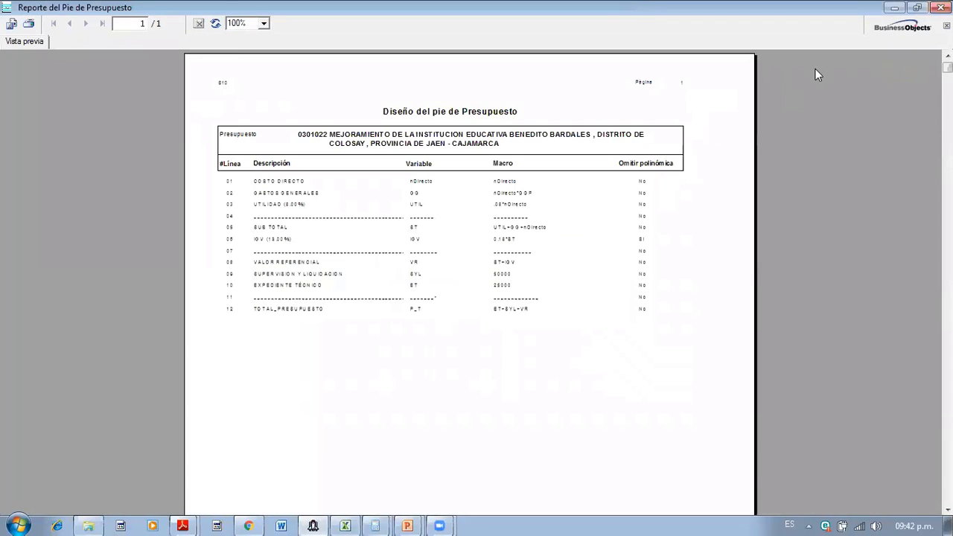
left_click(941, 8)
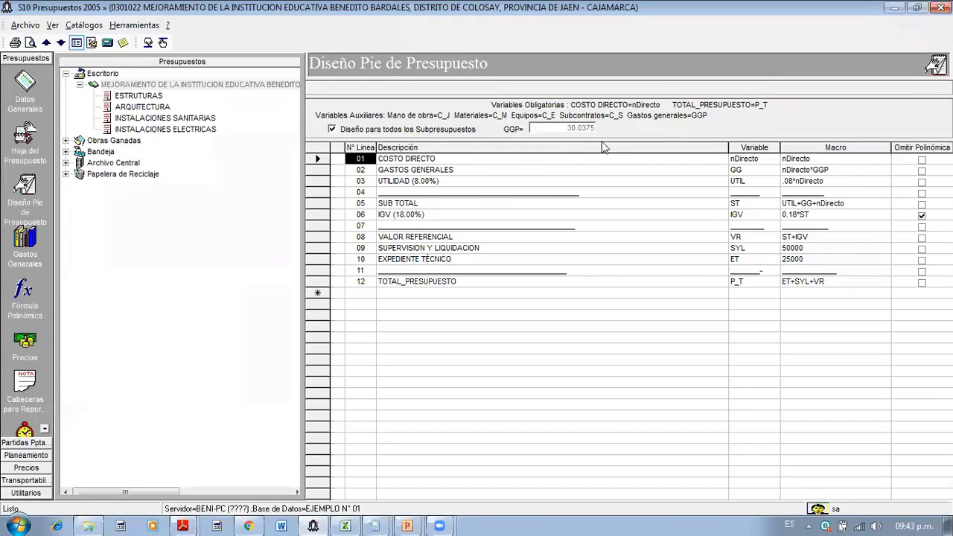
- Generate the Presupuesto Estándar Cliente report preview from the Hoja del Presupuesto and maximize it
left_click(27, 138)
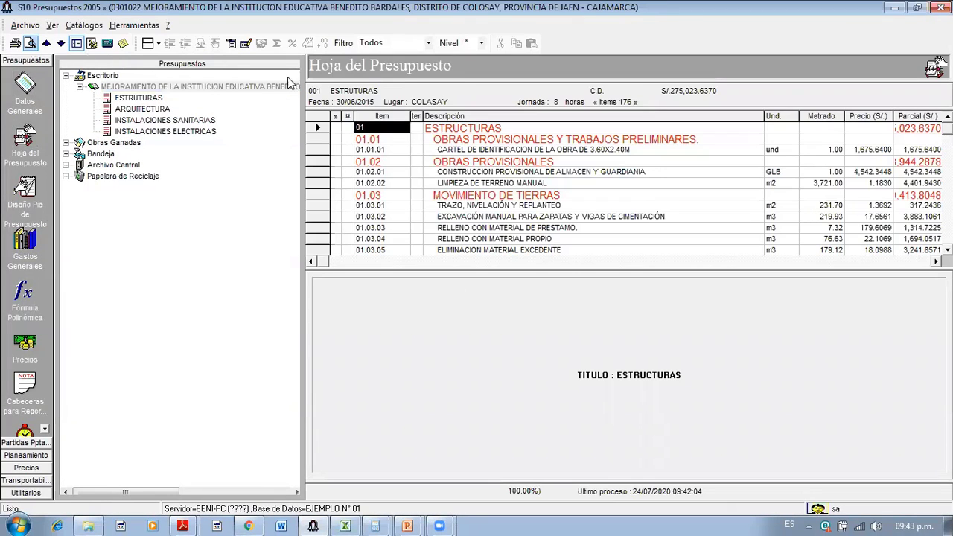
left_click(30, 44)
mouse_move(86, 57)
left_click(320, 70)
left_click(569, 171)
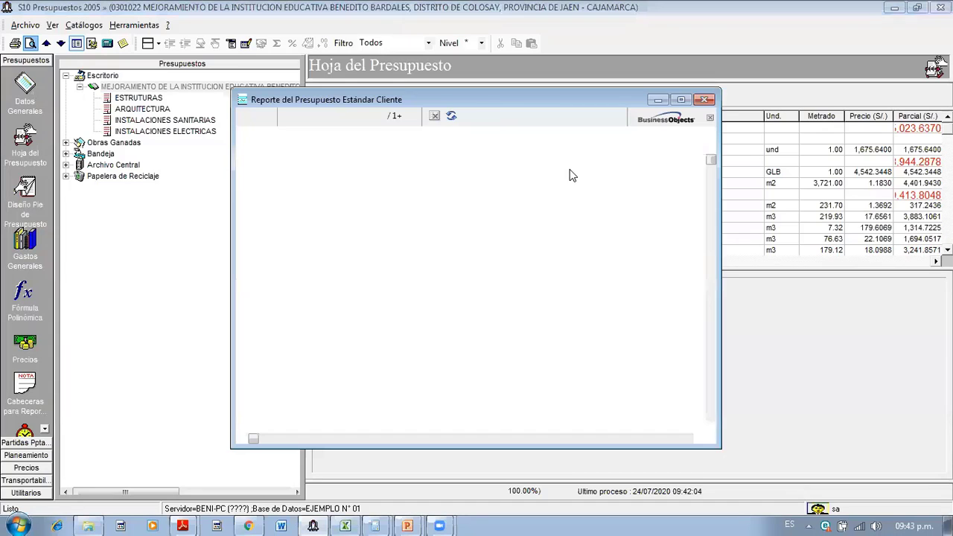
left_click(681, 101)
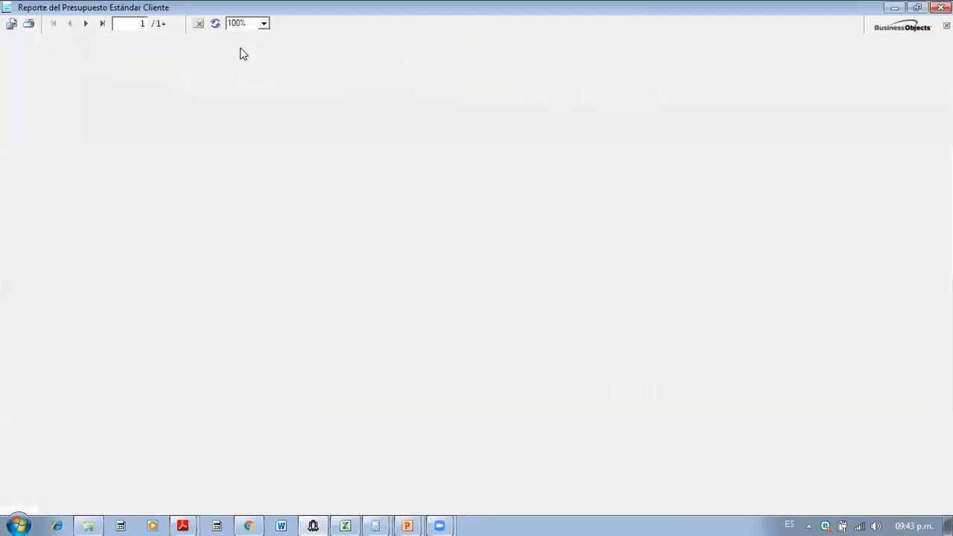
- Check the footer lines from COSTO DIRECTO to TOTAL_PRESUPUESTO on the report's last page at 150%, and close the report
left_click(105, 24)
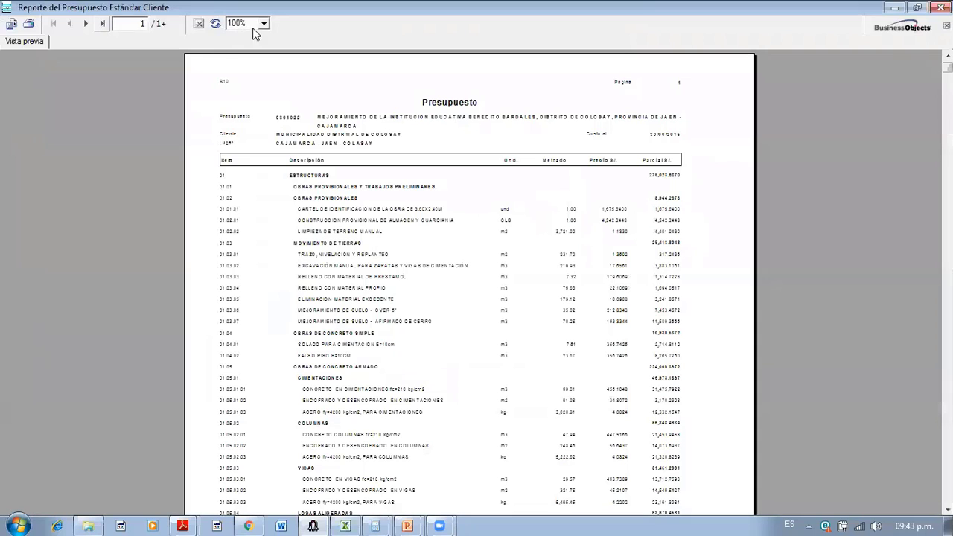
left_click(261, 23)
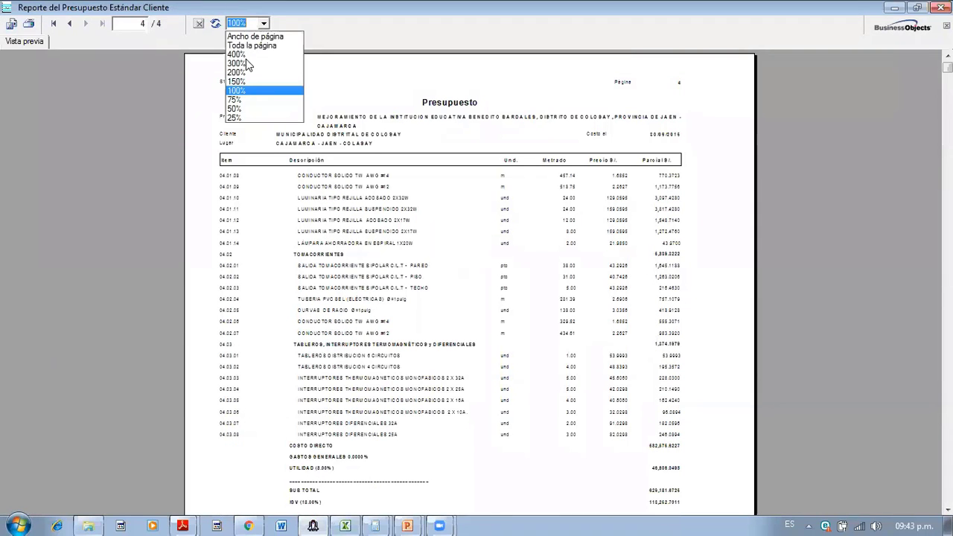
left_click(236, 81)
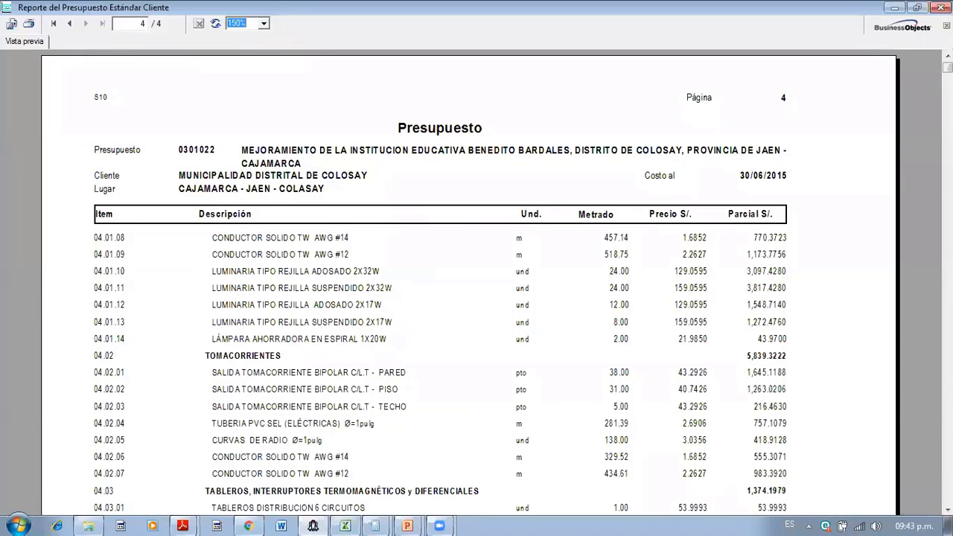
scroll(477, 283, "down", 5)
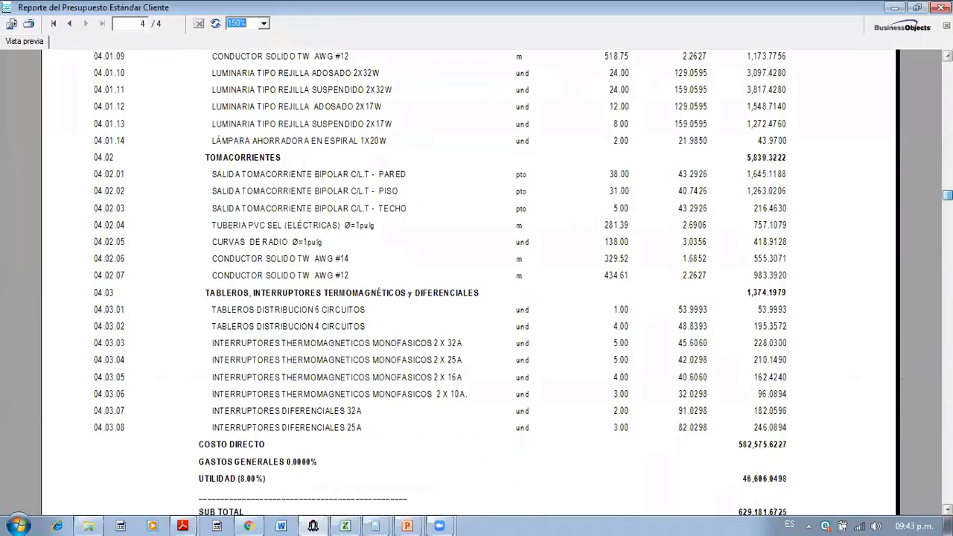
scroll(476, 283, "down", 8)
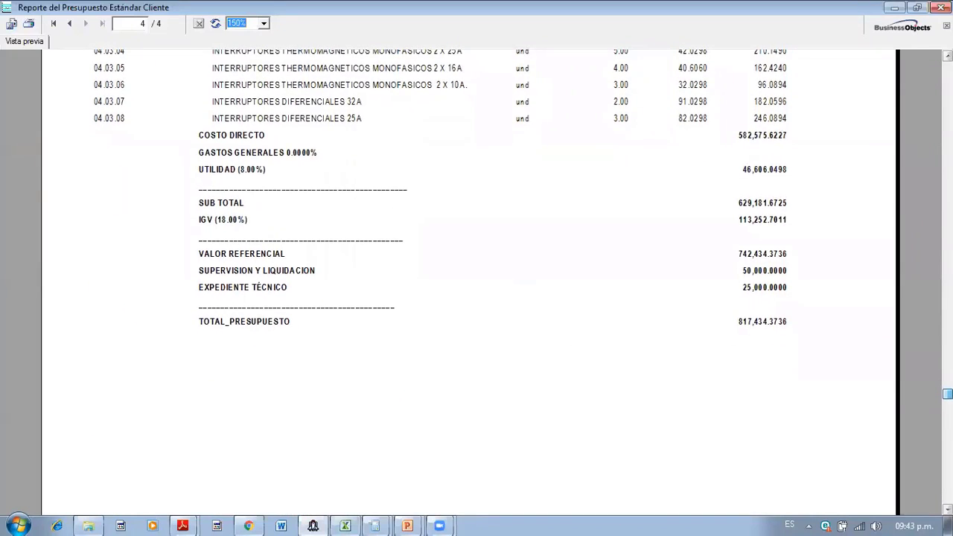
scroll(477, 283, "down", 1)
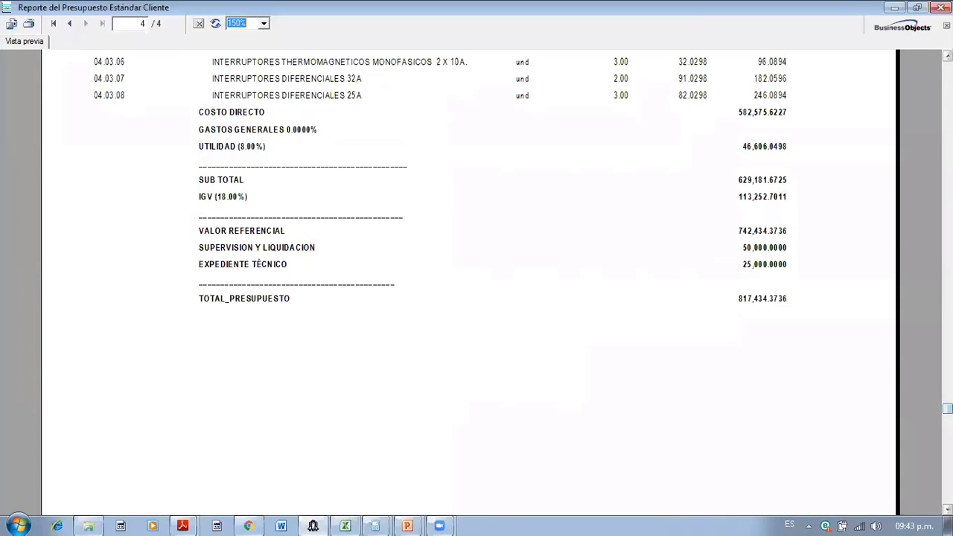
scroll(476, 283, "down", 6)
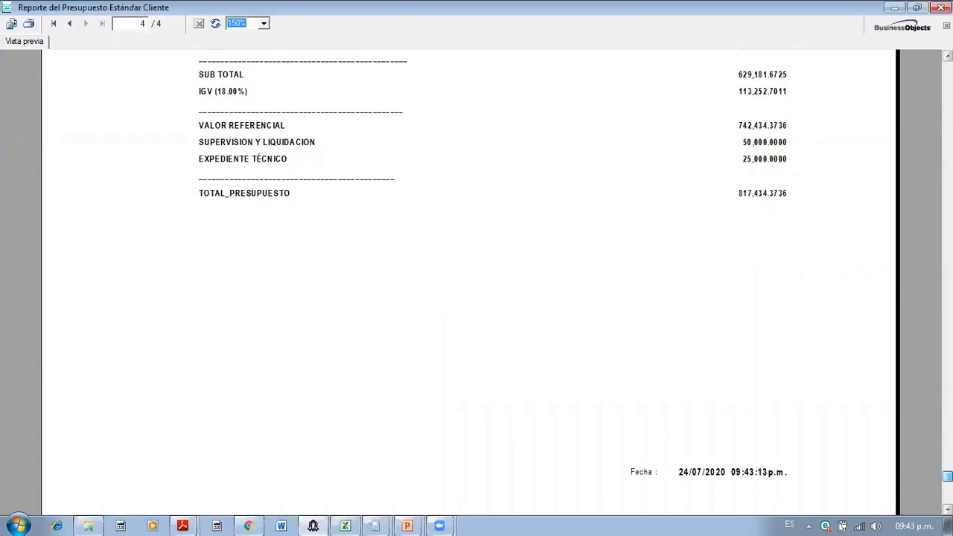
scroll(477, 283, "down", 2)
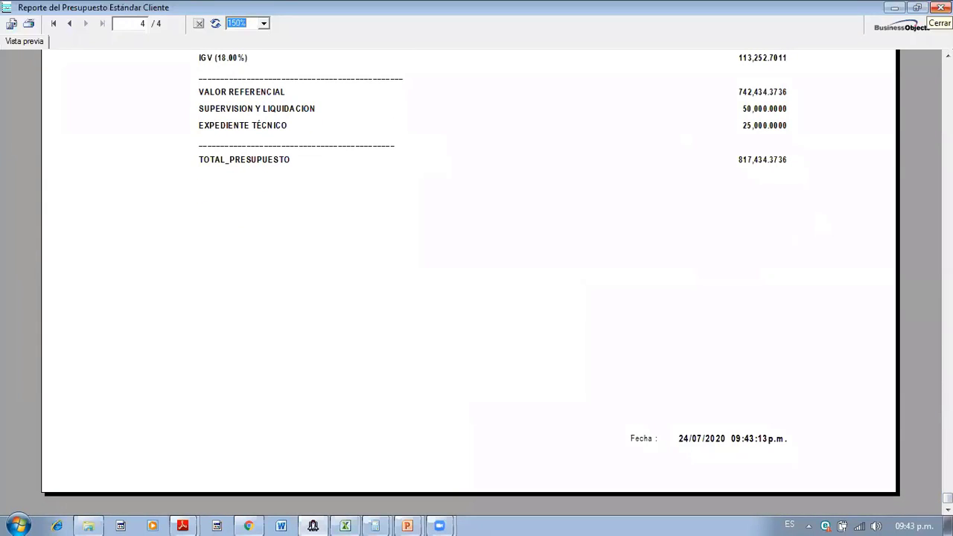
left_click(941, 7)
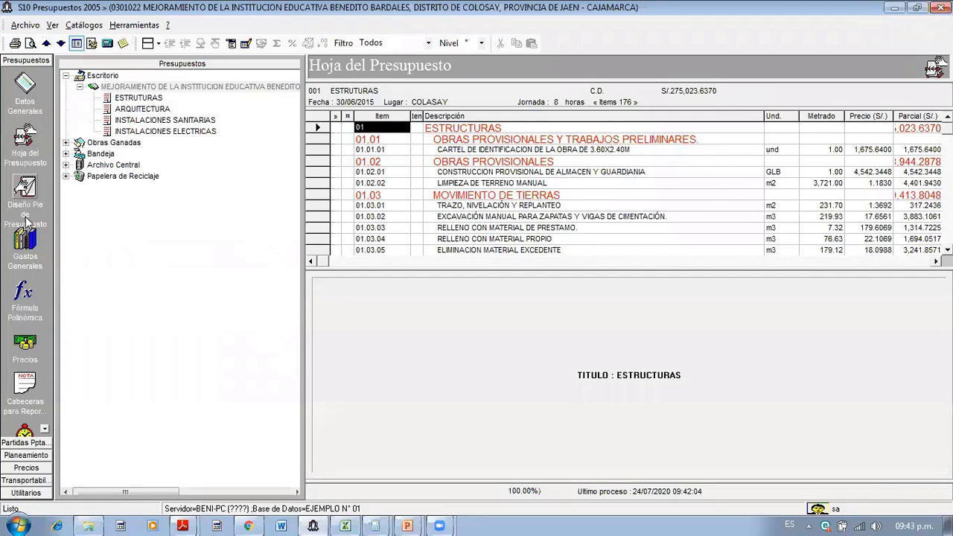
- Rewrite the variable separator of line 11 in Diseño Pie de Presupuesto so that it contains only underscores
left_click(26, 192)
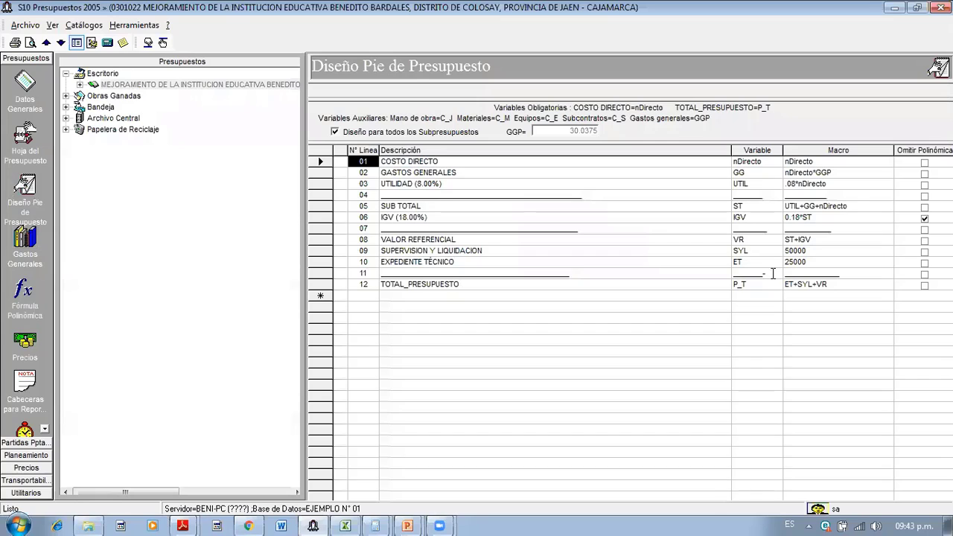
left_click(773, 273)
type("_______")
key("Delete")
key("Delete")
key("Delete")
key("Delete")
key("Delete")
key("Delete")
key("Delete")
type("___")
left_click(633, 251)
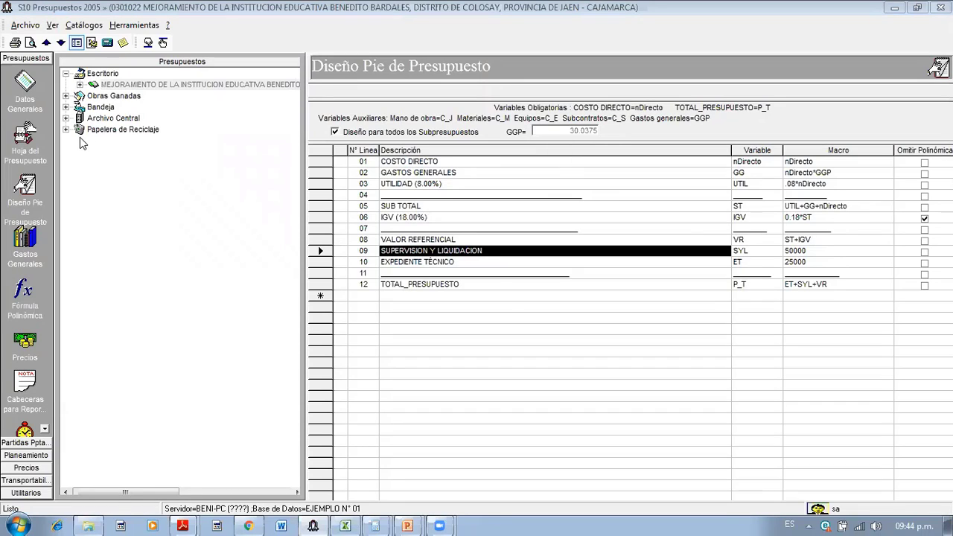
- Generate the Presupuesto Estándar Cliente report preview for the ARQUITECTURA subbudget from the Hoja del Presupuesto and maximize it
left_click(80, 84)
left_click(138, 96)
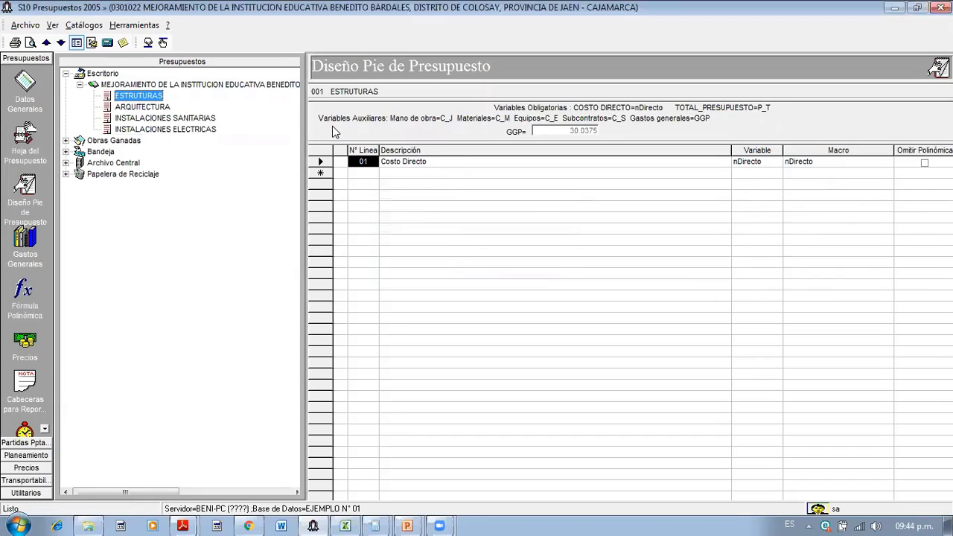
left_click(24, 138)
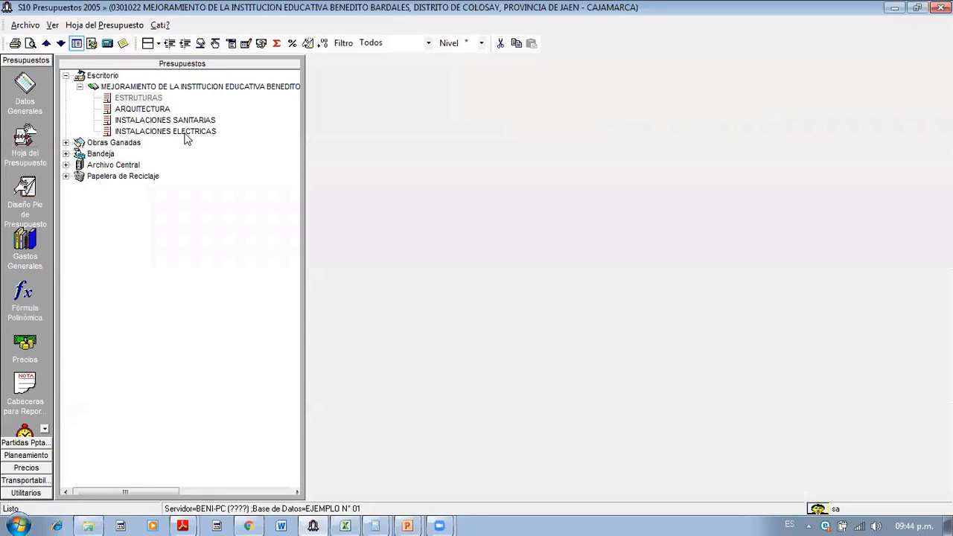
left_click(134, 109)
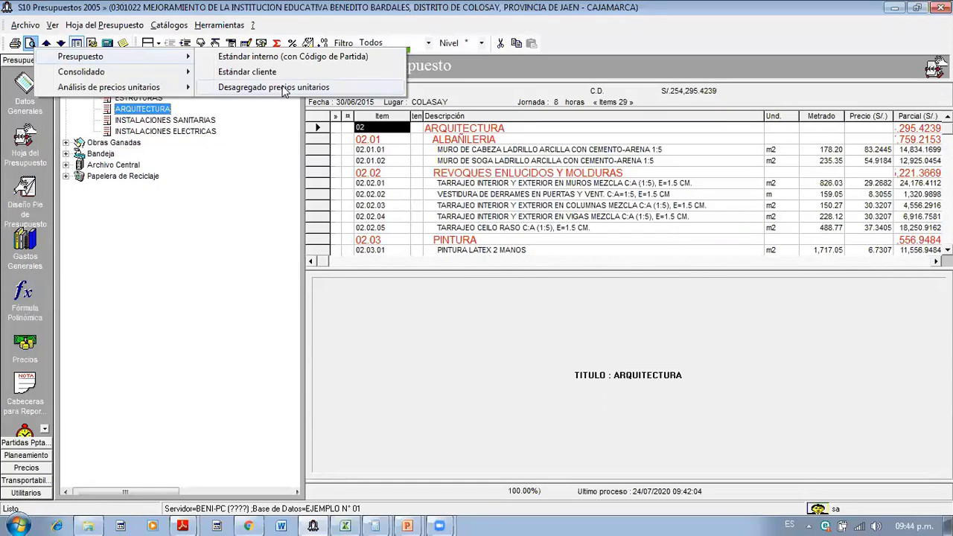
left_click(283, 88)
left_click(573, 170)
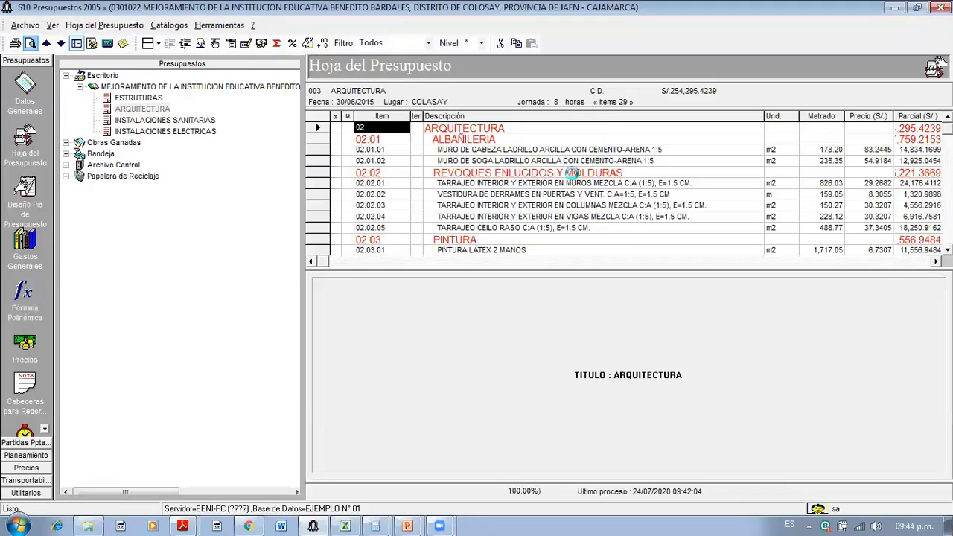
left_click(682, 100)
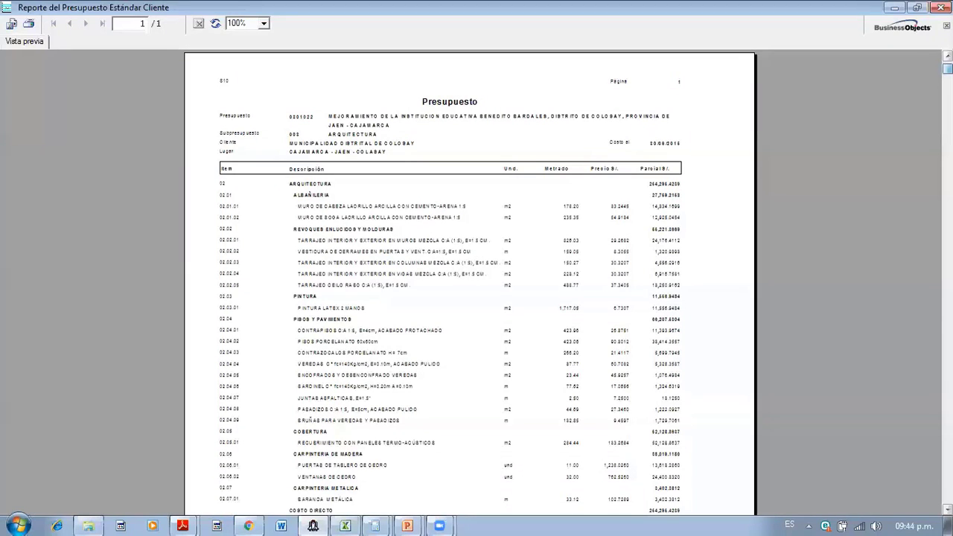
- Check the ARQUITECTURA report's footer lines from COSTO DIRECTO to TOTAL_PRESUPUESTO at 150%, and close the report
scroll(470, 283, "down", 3)
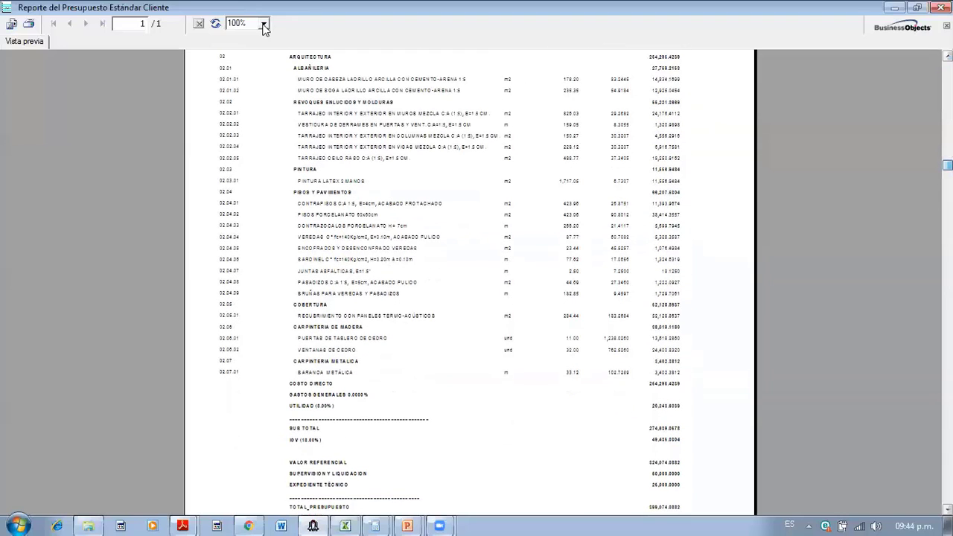
scroll(265, 29, "down", 3)
left_click(264, 28)
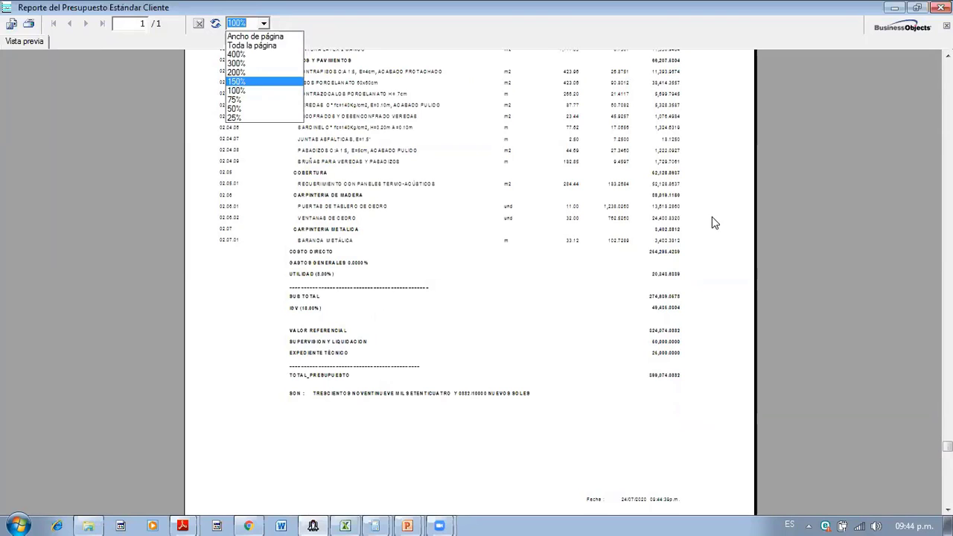
key("Return")
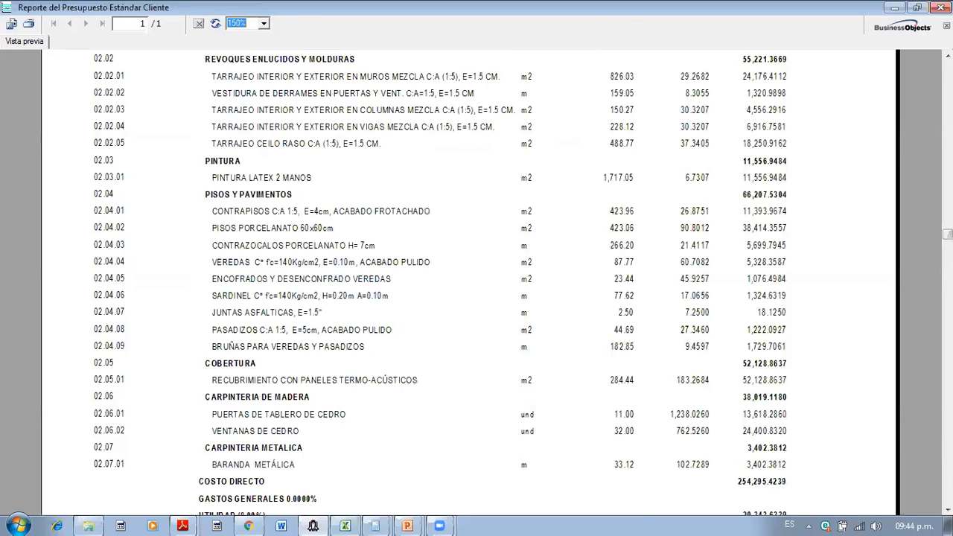
scroll(696, 275, "down", 5)
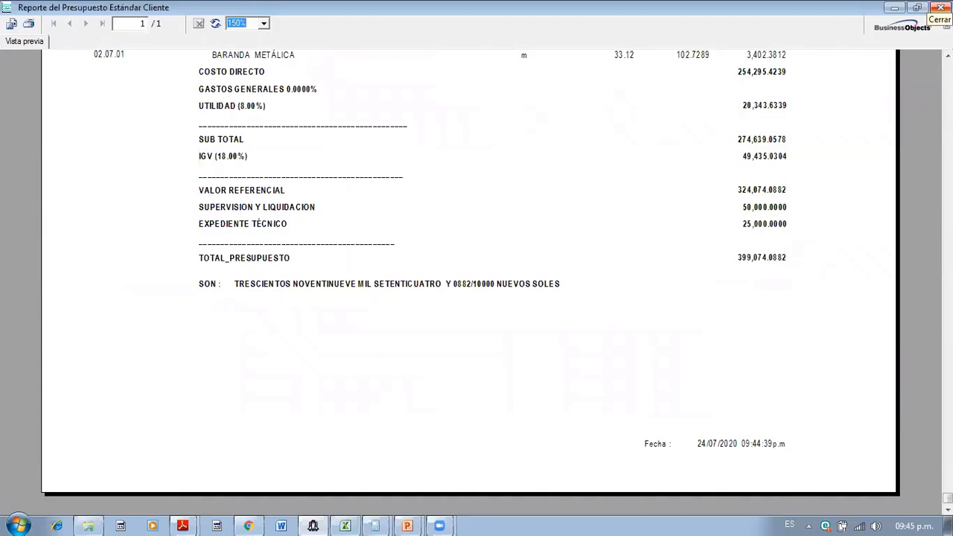
left_click(941, 8)
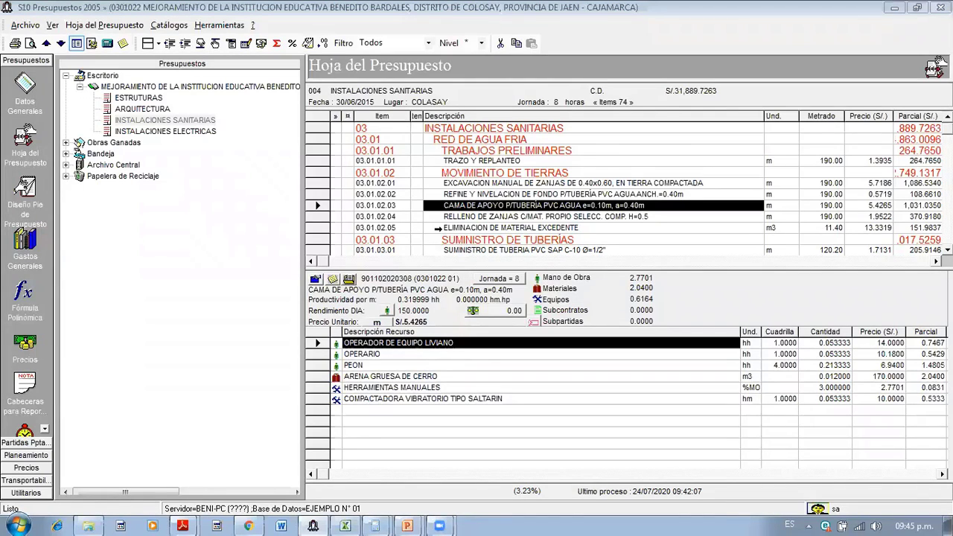
- Preview the Presupuesto Estándar Cliente report for the whole budget, check the GASTOS GENERALES line on its last page, and close it
left_click(152, 87)
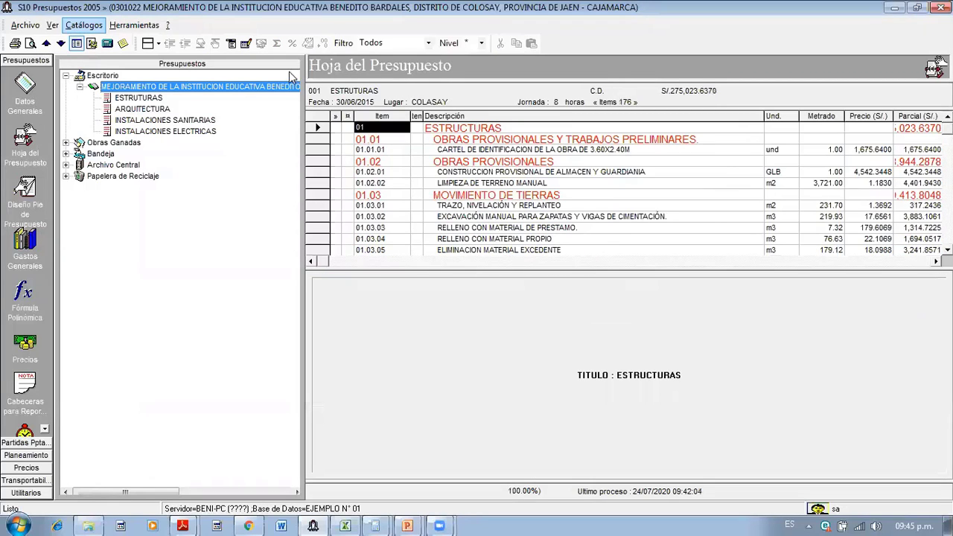
left_click(30, 42)
left_click(64, 56)
left_click(573, 168)
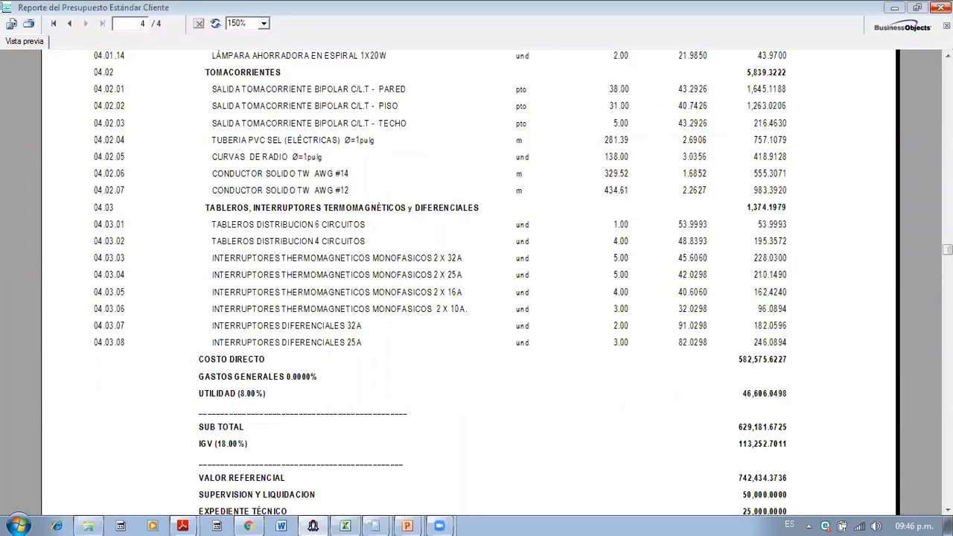
key("Escape")
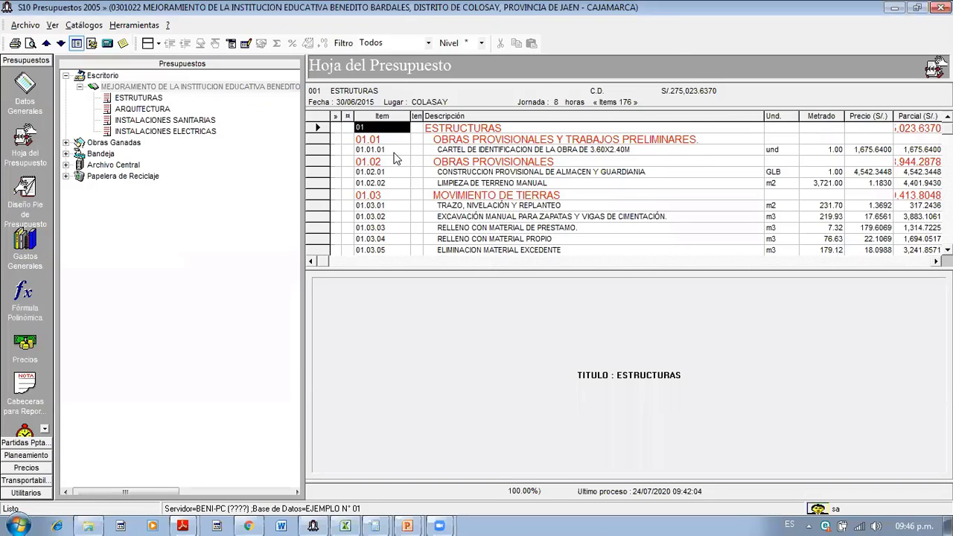
- Process the whole school budget from the Hoja del Presupuesto with the Todos option
left_click(31, 152)
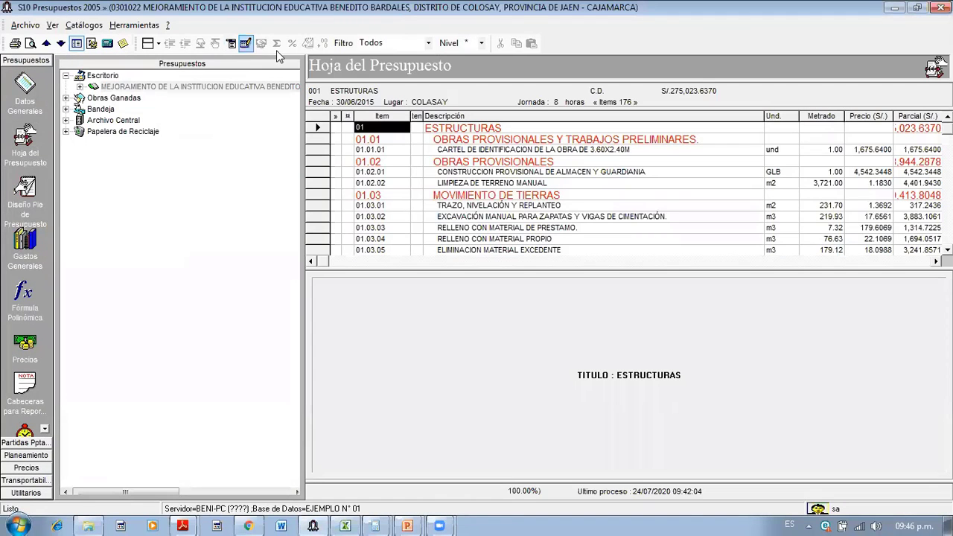
left_click(246, 44)
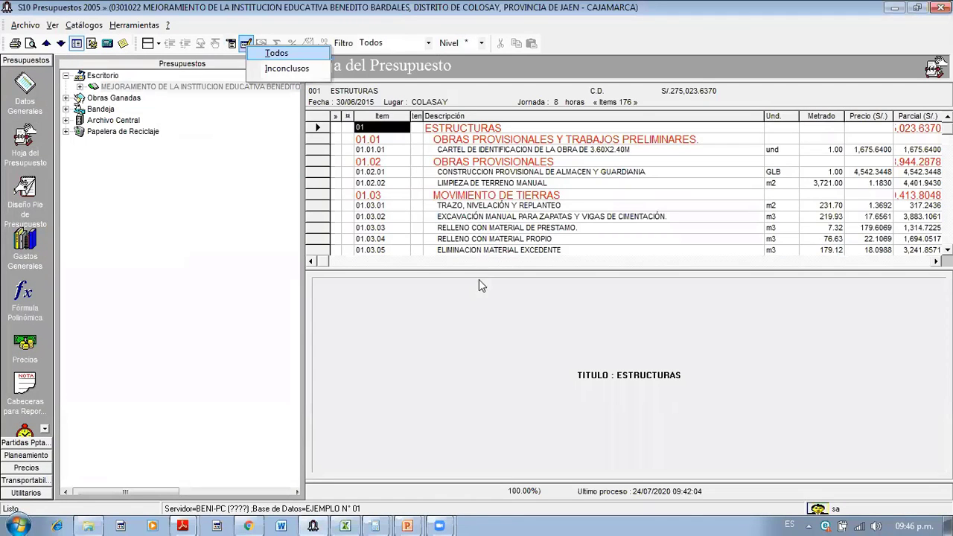
left_click(272, 54)
left_click(444, 399)
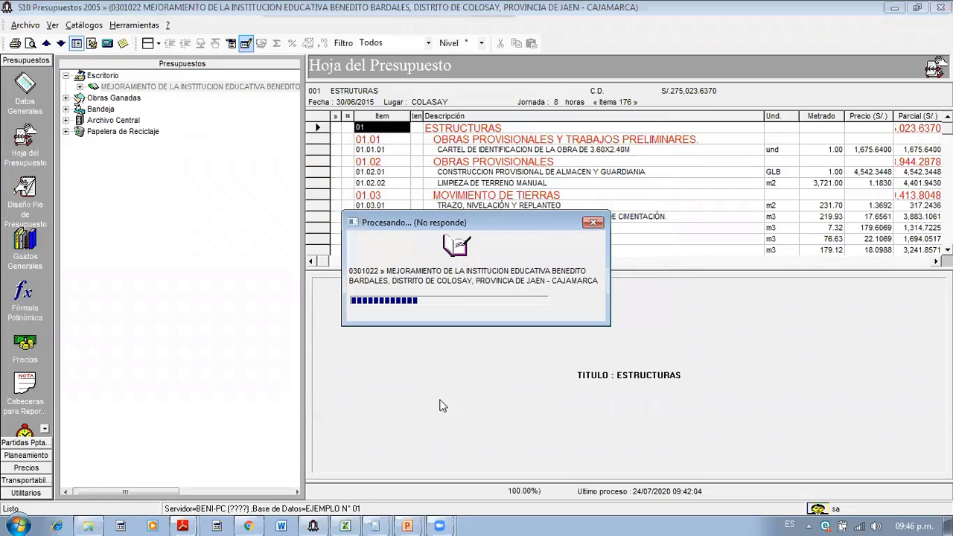
left_click(551, 314)
- Generate the whole budget's Presupuesto Estándar Cliente report again, check the footer through TOTAL_PRESUPUESTO on the last page, and close it
double_click(151, 87)
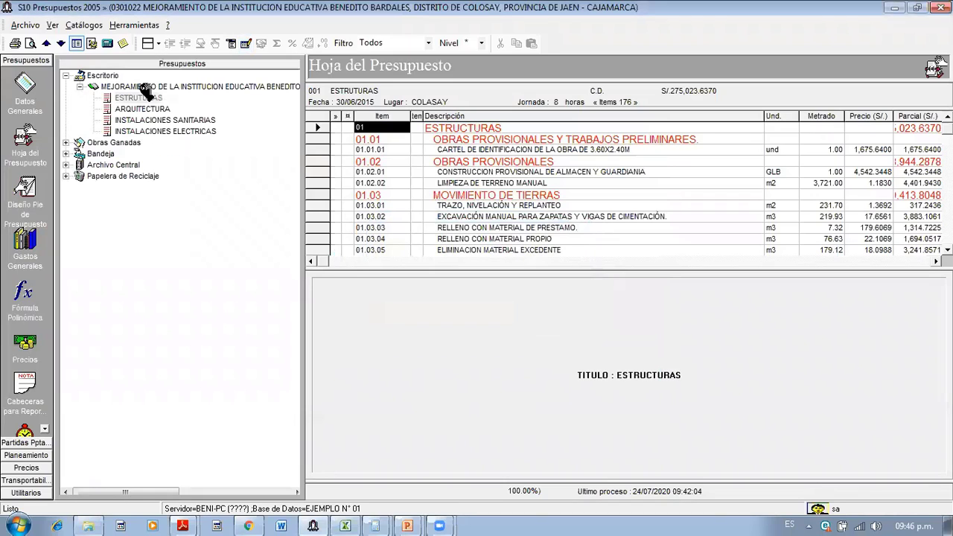
left_click(121, 97)
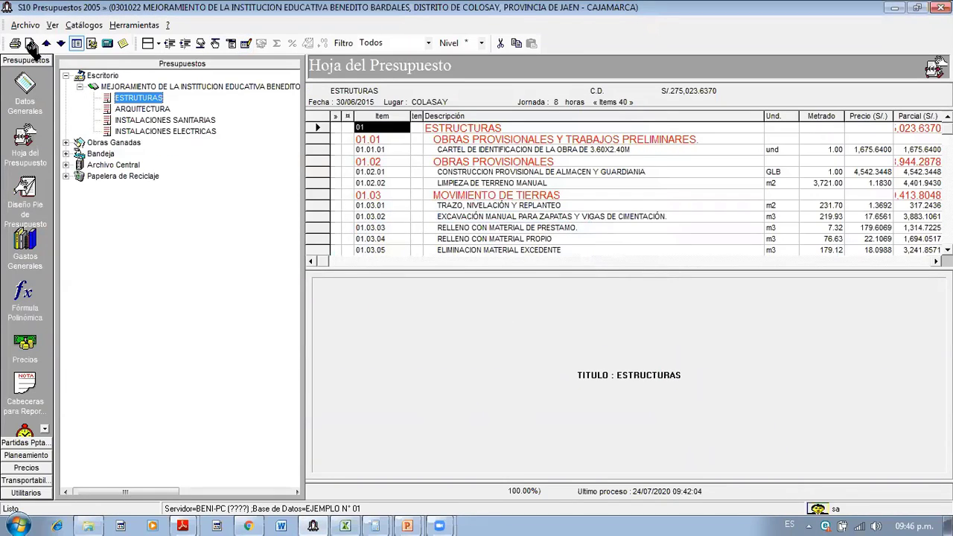
left_click(240, 86)
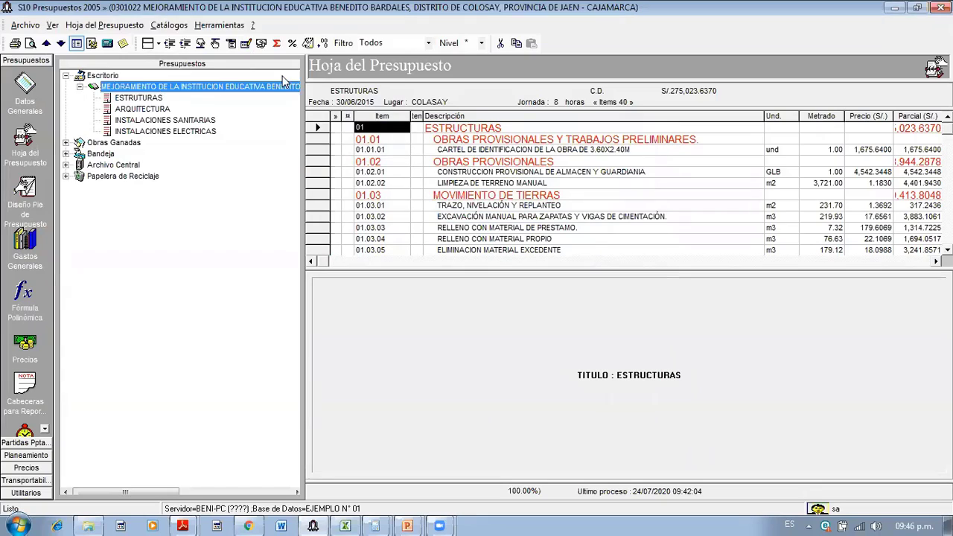
key("ctrl+p")
left_click(572, 170)
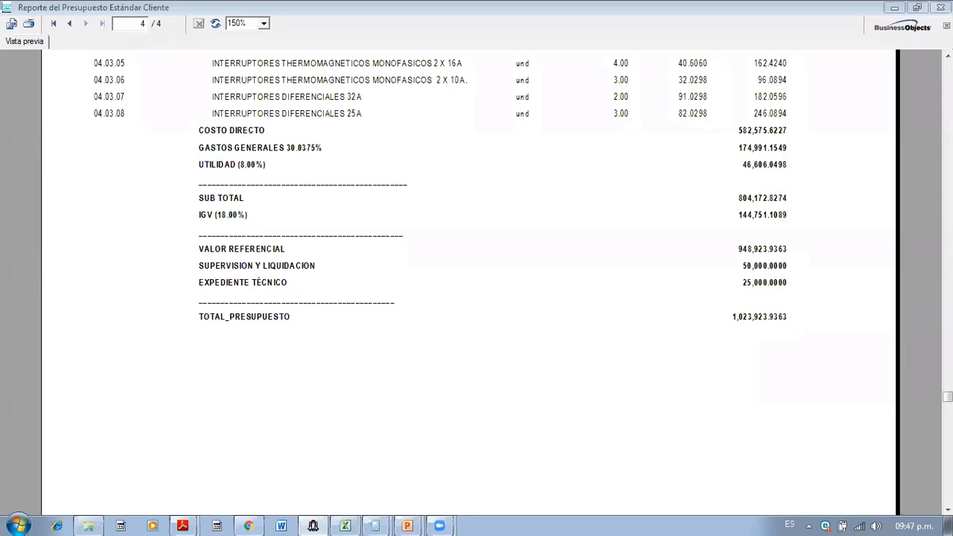
left_click(941, 7)
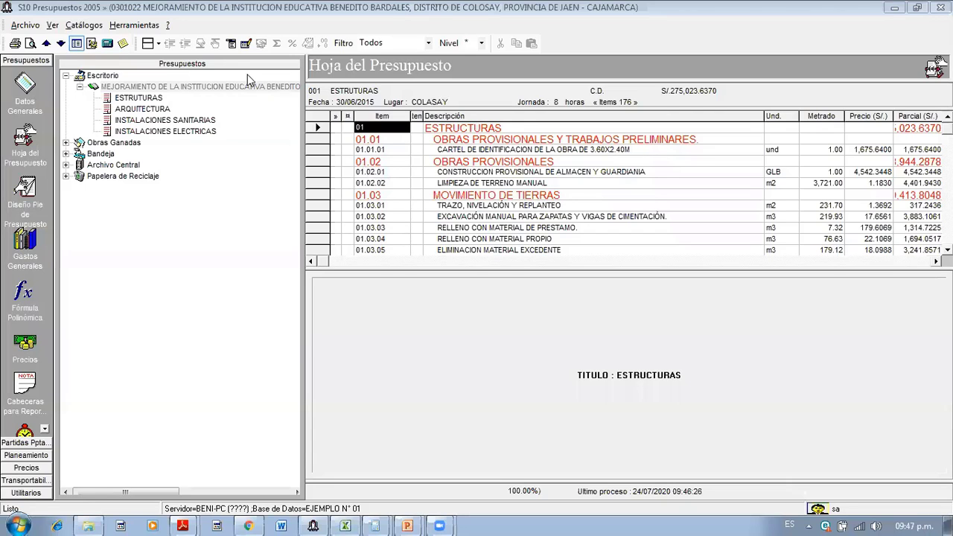
- Look at the ARQUITECTURA subbudget in the Hoja del Presupuesto, and select item 01.02.02 LIMPIEZA DE TERRENO MANUAL in ESTRUCTURAS
left_click(118, 108)
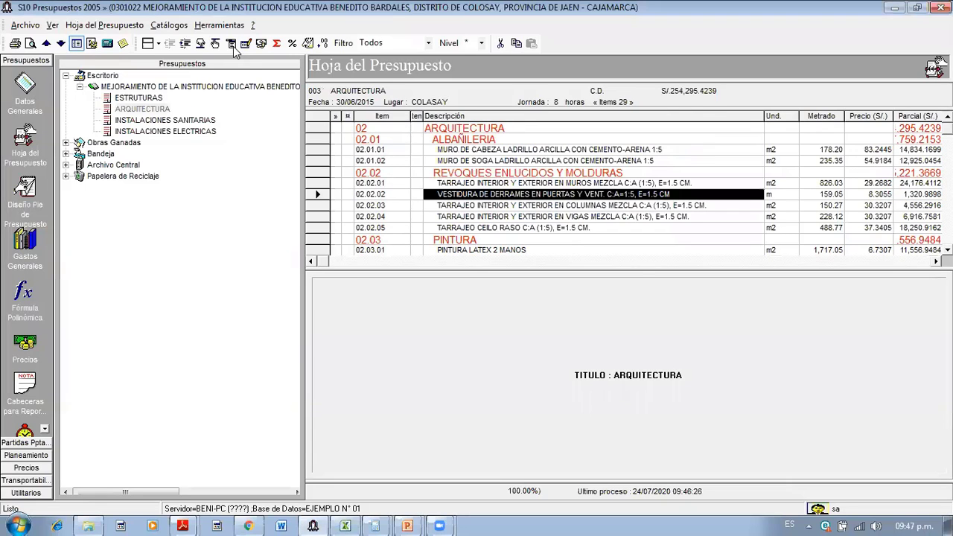
left_click(139, 88)
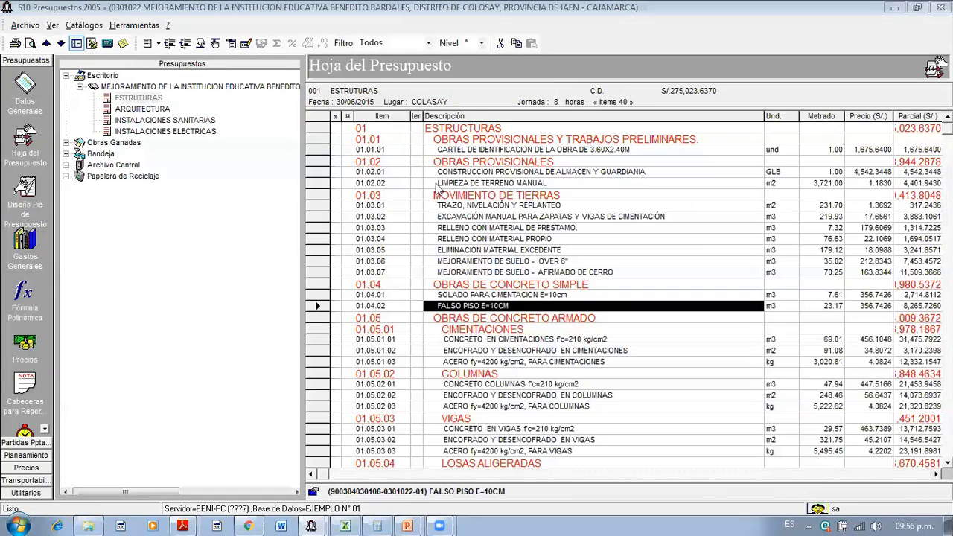
left_click(459, 184)
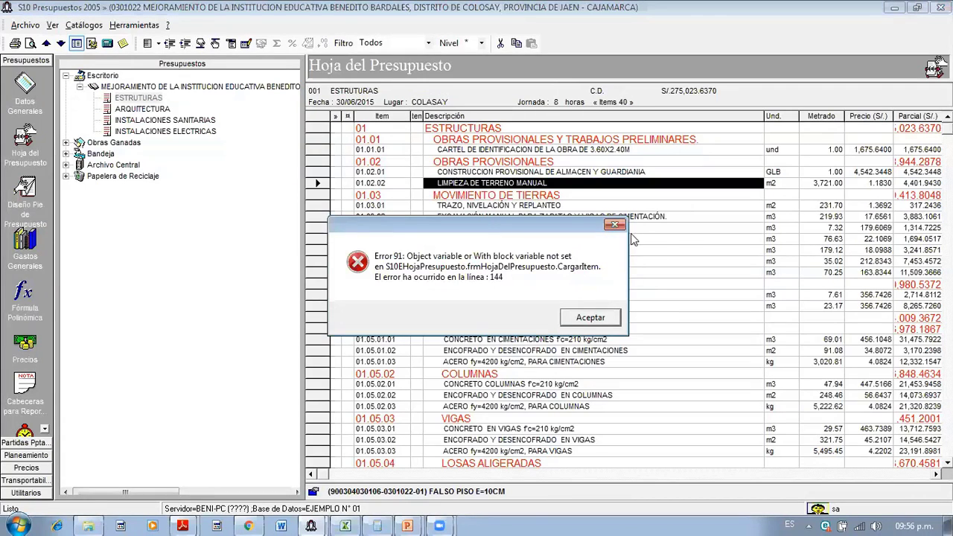
key("Return")
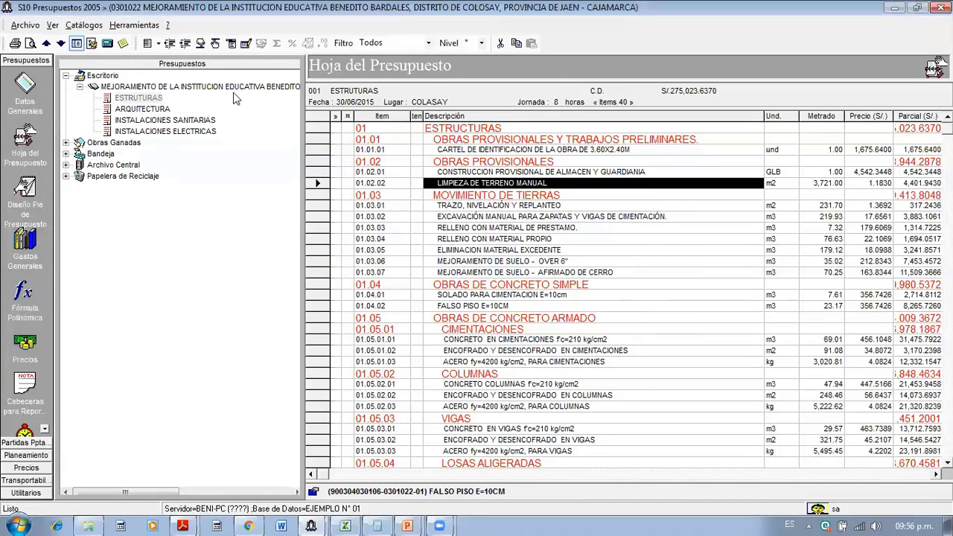
- Force the unresponsive S10 Presupuestos program to close, cancel the Windows problem search, and bring up its restarted login window
left_click(941, 8)
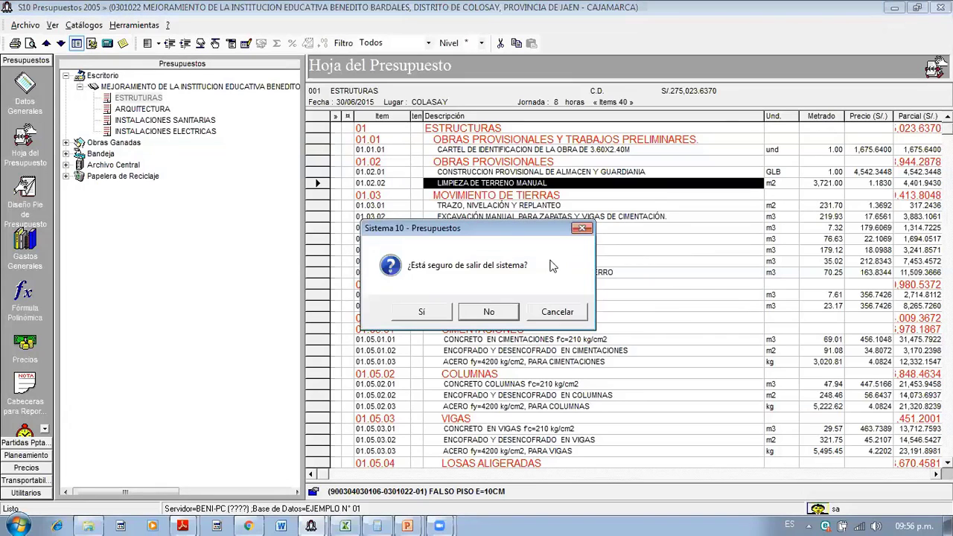
key("Escape")
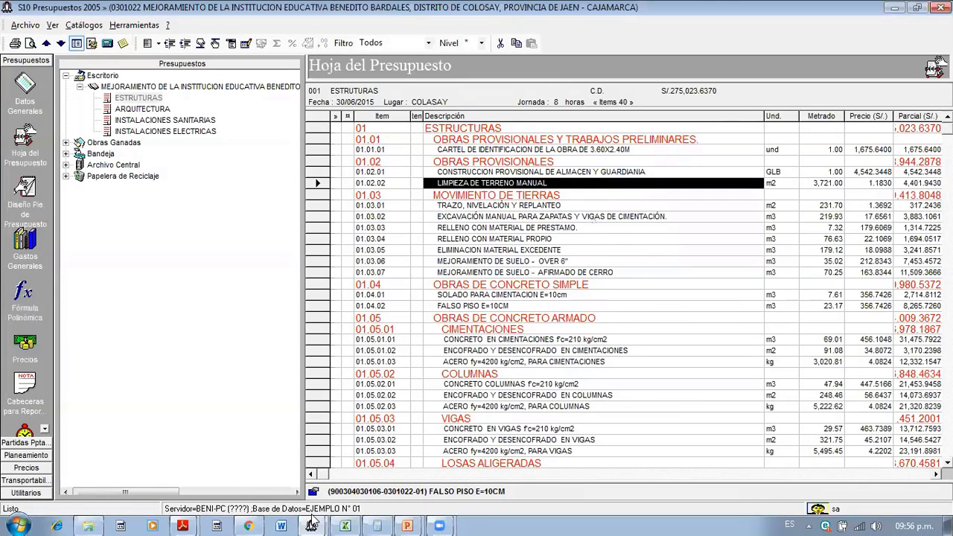
left_click(311, 526)
mouse_move(319, 506)
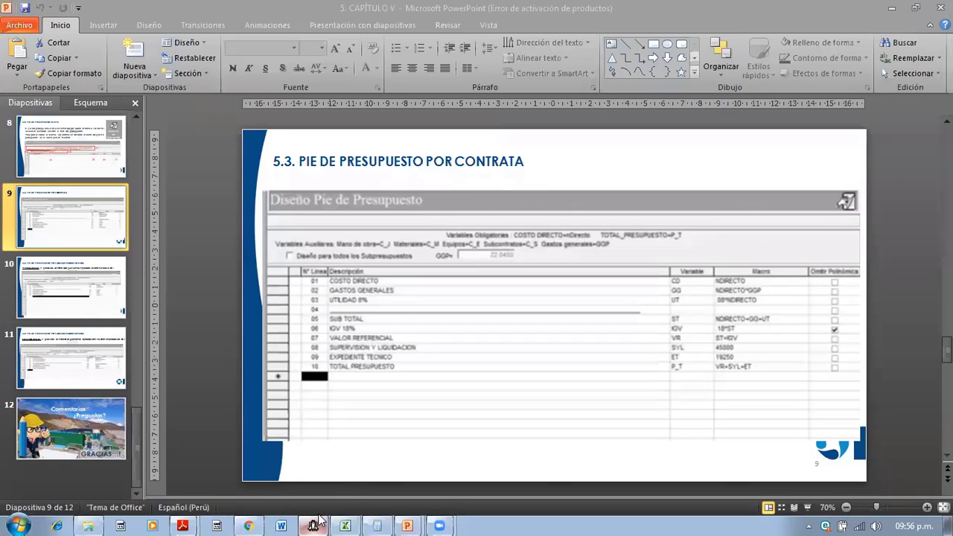
right_click(319, 522)
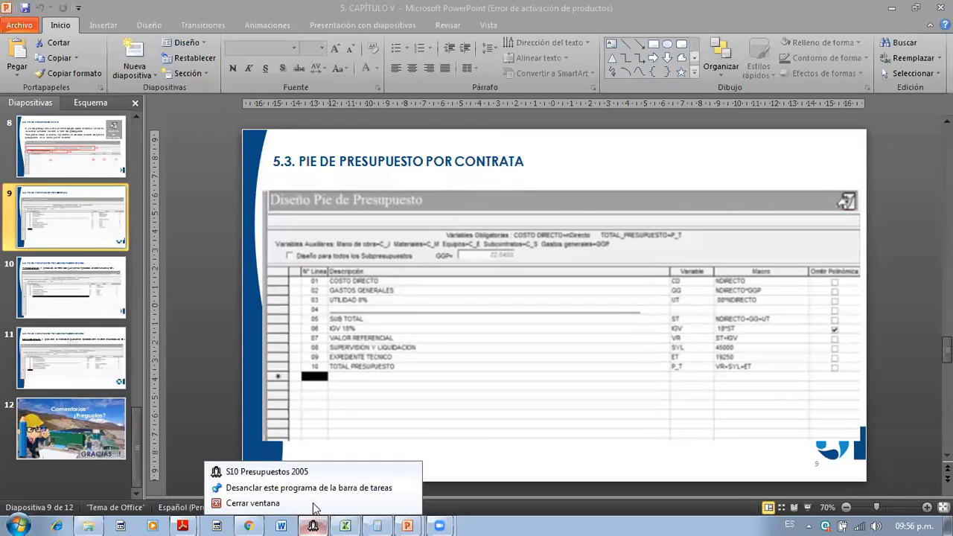
left_click(316, 509)
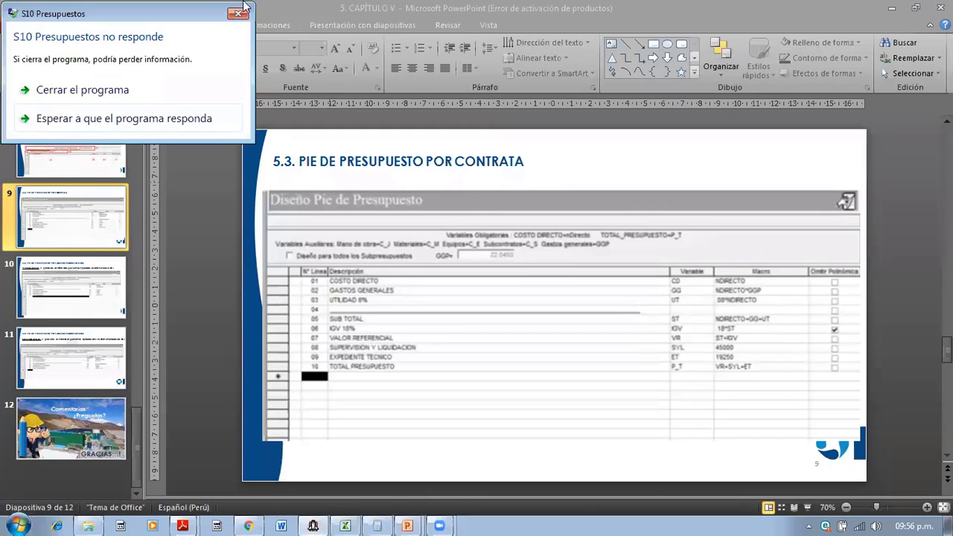
left_click(158, 94)
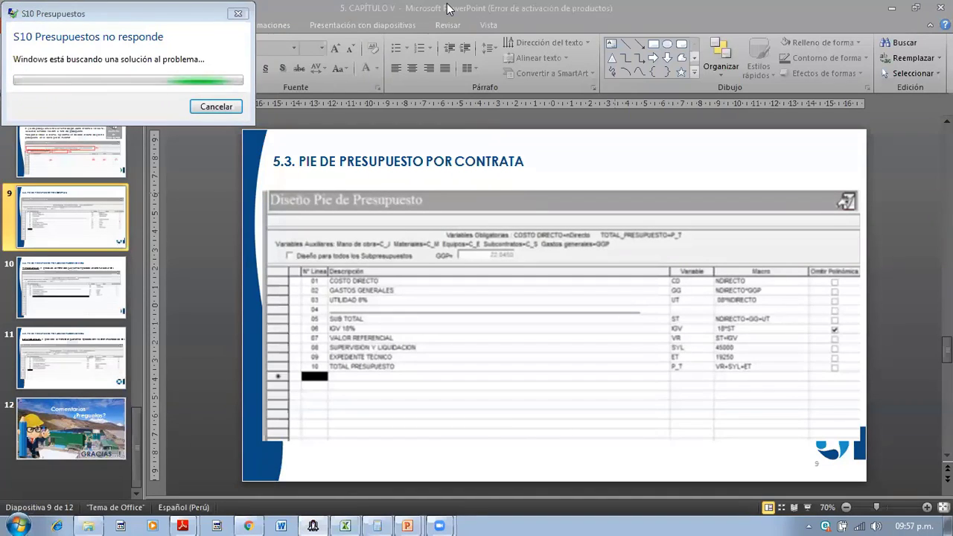
left_click(216, 107)
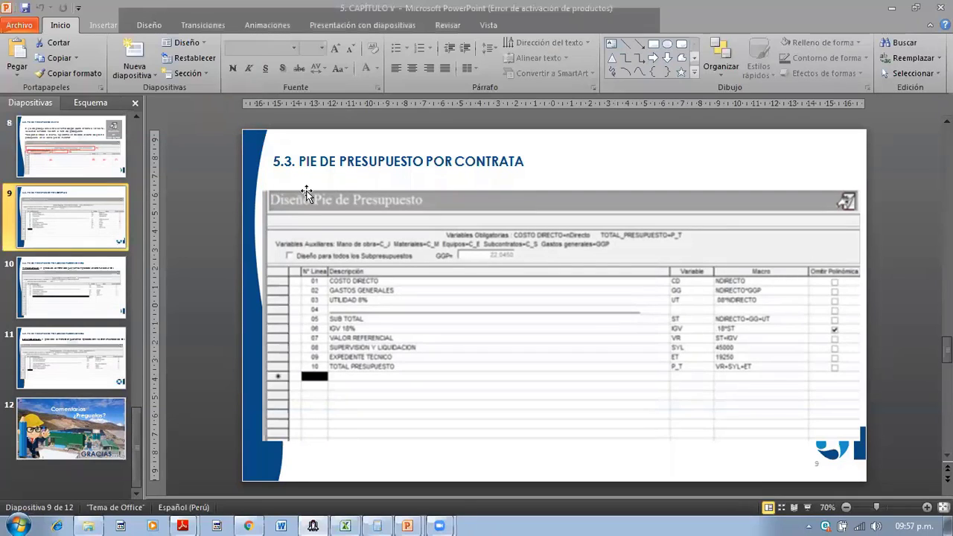
left_click(315, 523)
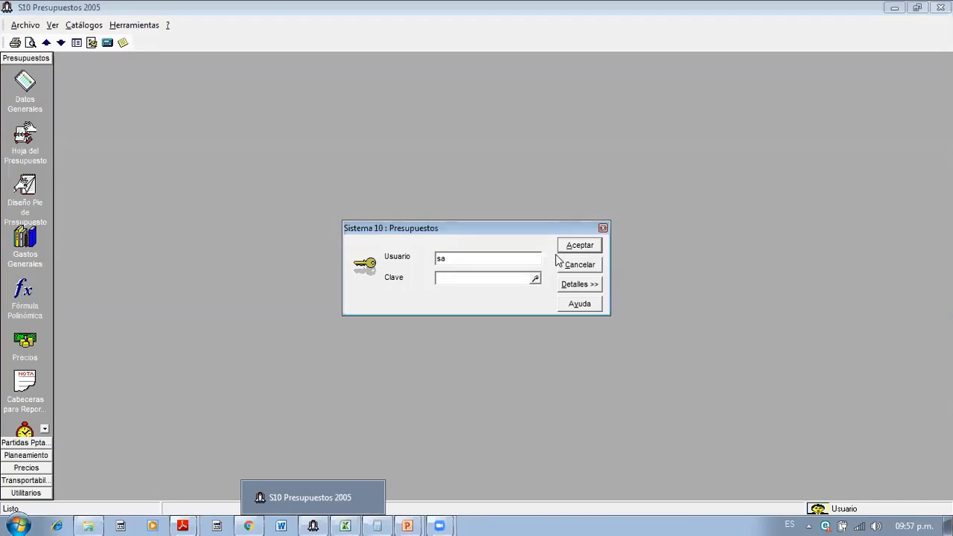
- Log in to S10 as sa and remove the percentage from the GASTOS GENERALES description in the Diseño Pie de Presupuesto
left_click(578, 245)
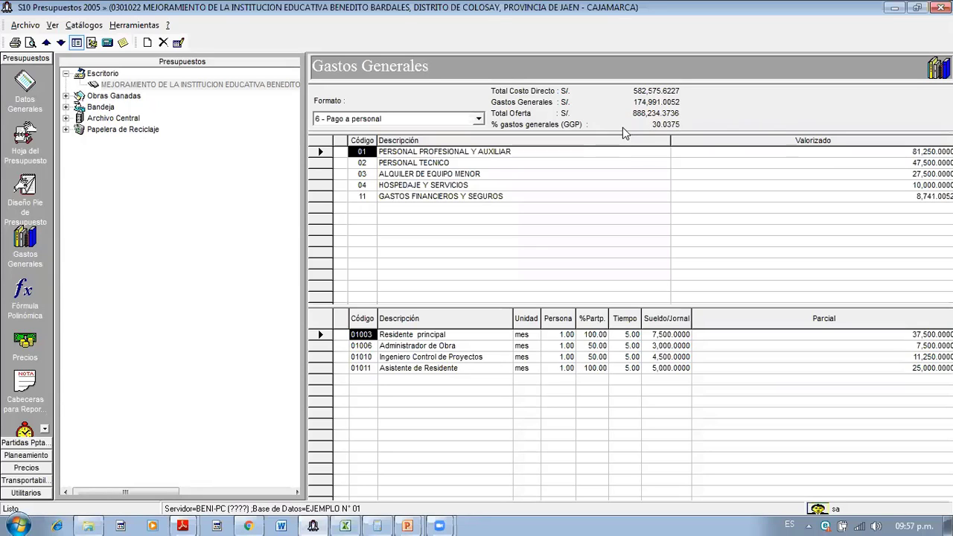
left_click(25, 187)
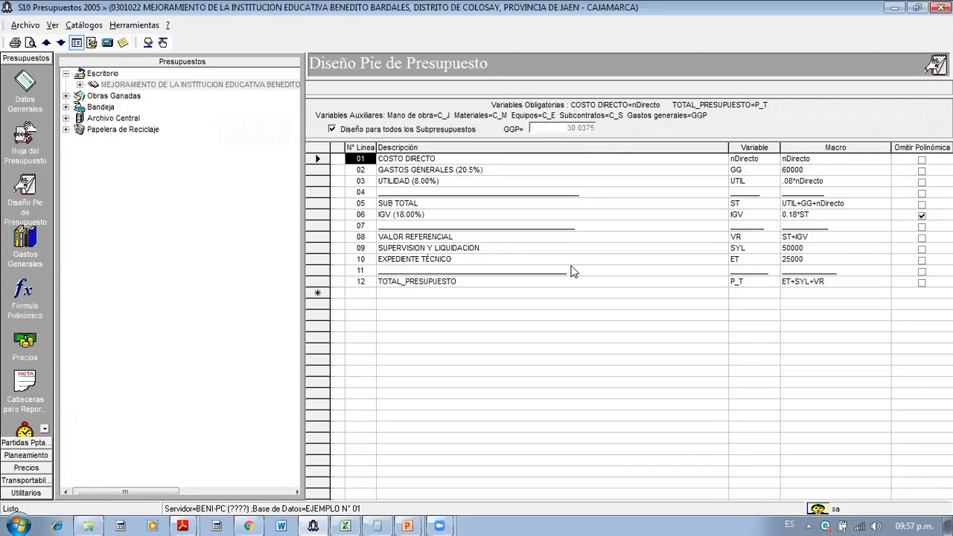
left_click(484, 170)
left_click(492, 169)
left_click(489, 169)
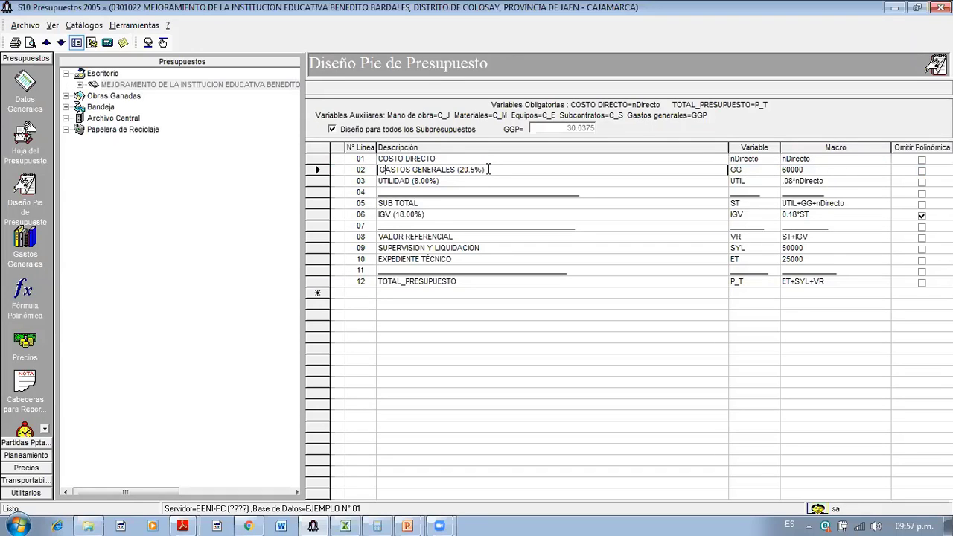
key("BackSpace")
key("BackSpace")
key("BackSpace")
key("BackSpace")
key("BackSpace")
left_click(432, 160)
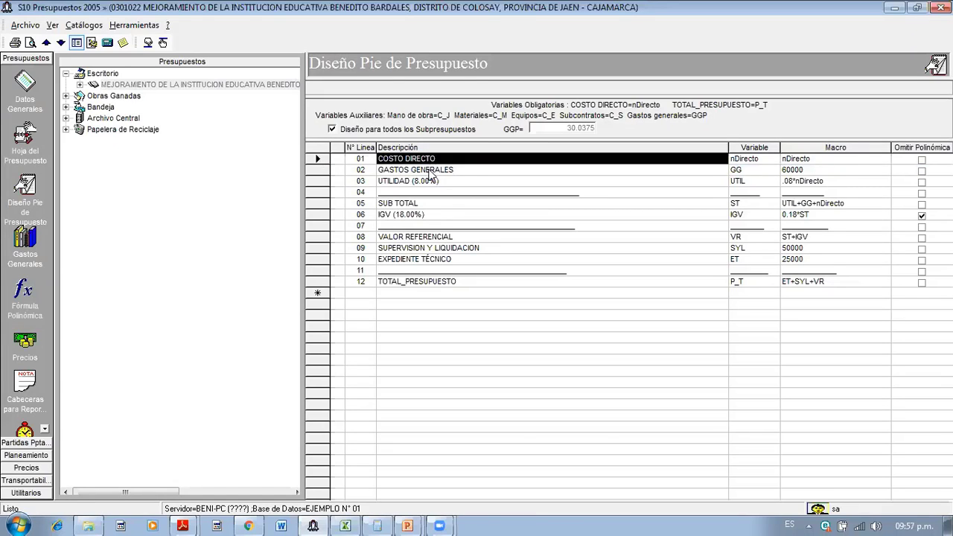
- Set the macro of the GASTOS GENERALES footer line to nDirecto*GGP
left_click(794, 173)
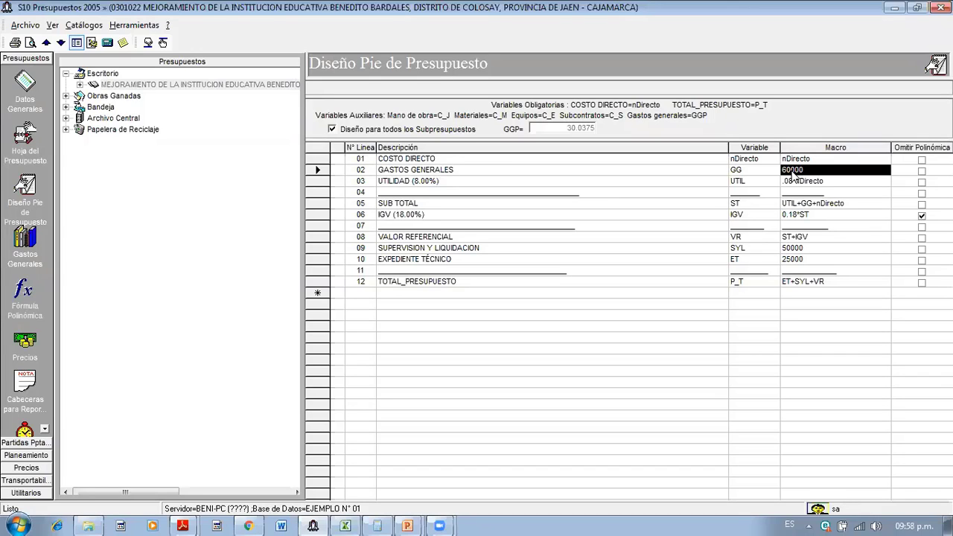
type("nDirecto*GGP")
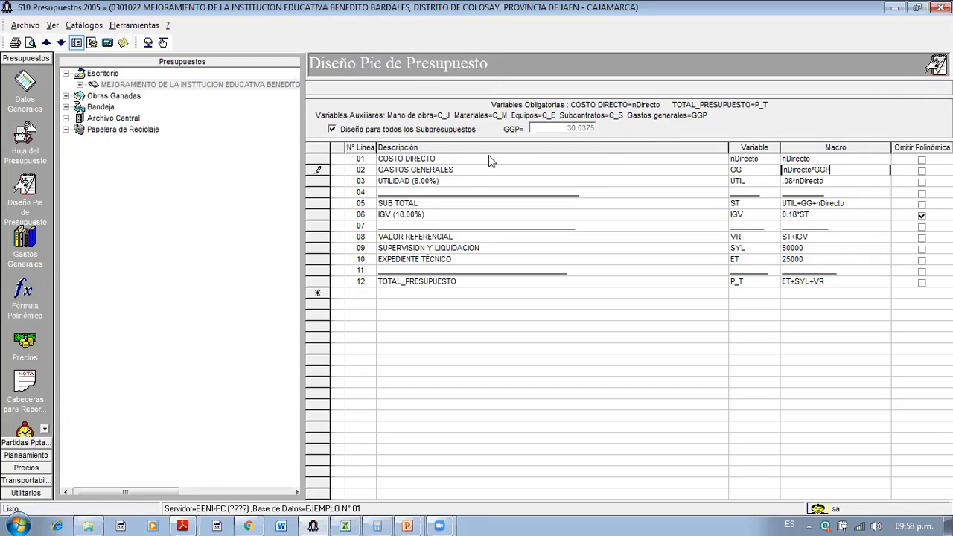
left_click(461, 172)
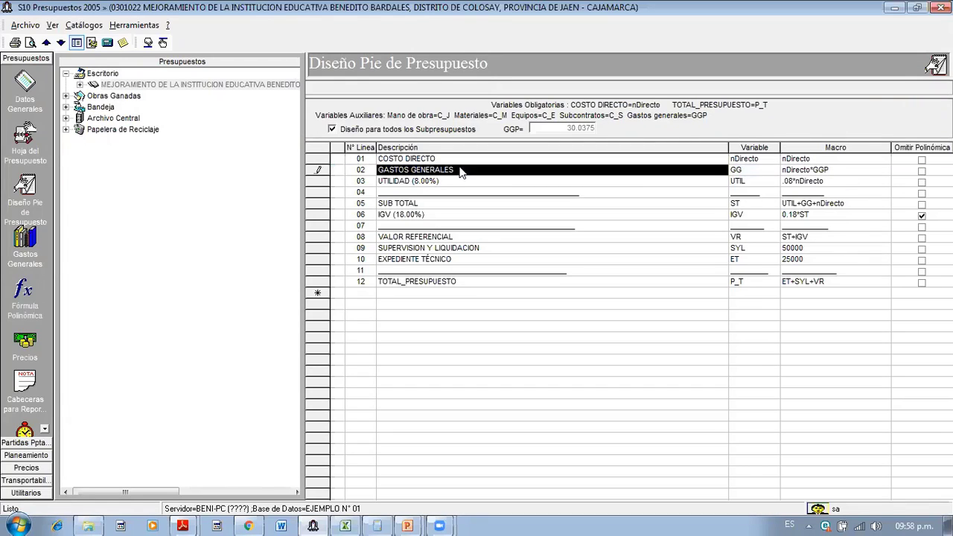
- Process the school budget from the Hoja del Presupuesto, calculating unit prices, comodines and the consolidated resources
left_click(24, 138)
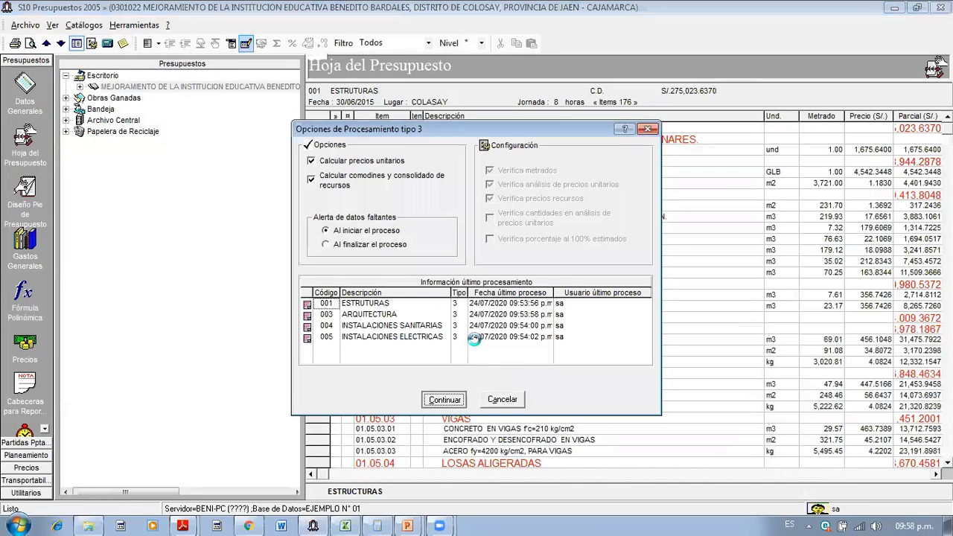
key("Return")
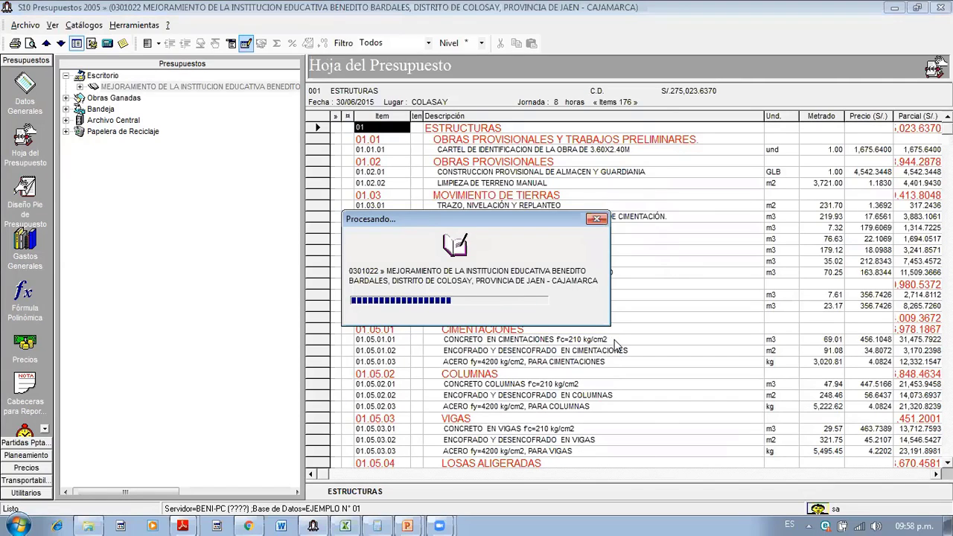
key("Return")
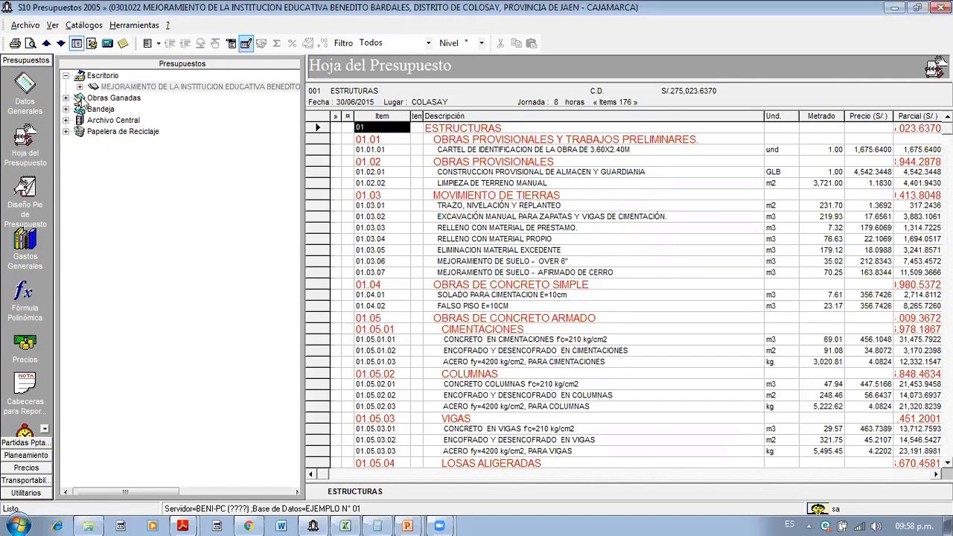
- Generate the whole budget's Presupuesto Estándar Cliente report, check the footer amounts on the last page, and close it
double_click(113, 87)
left_click(30, 44)
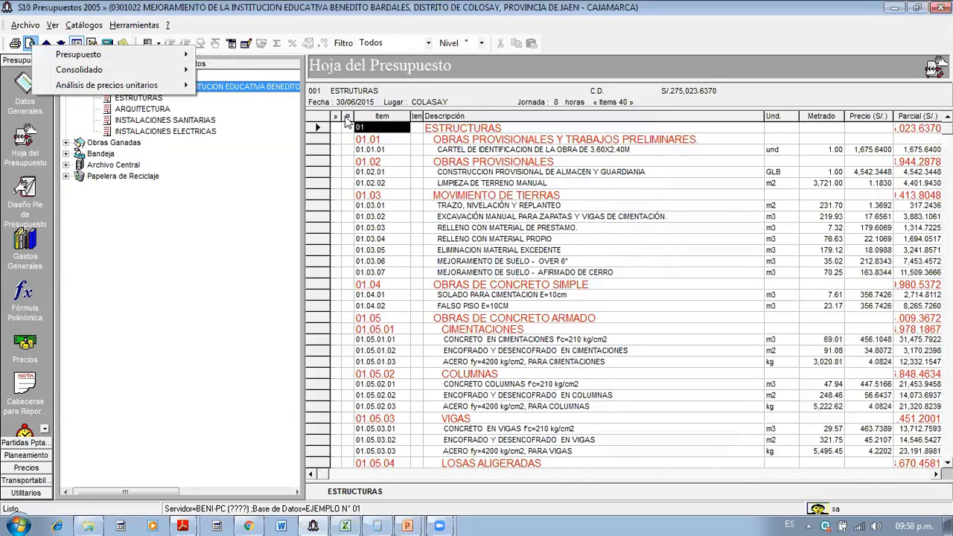
left_click(502, 117)
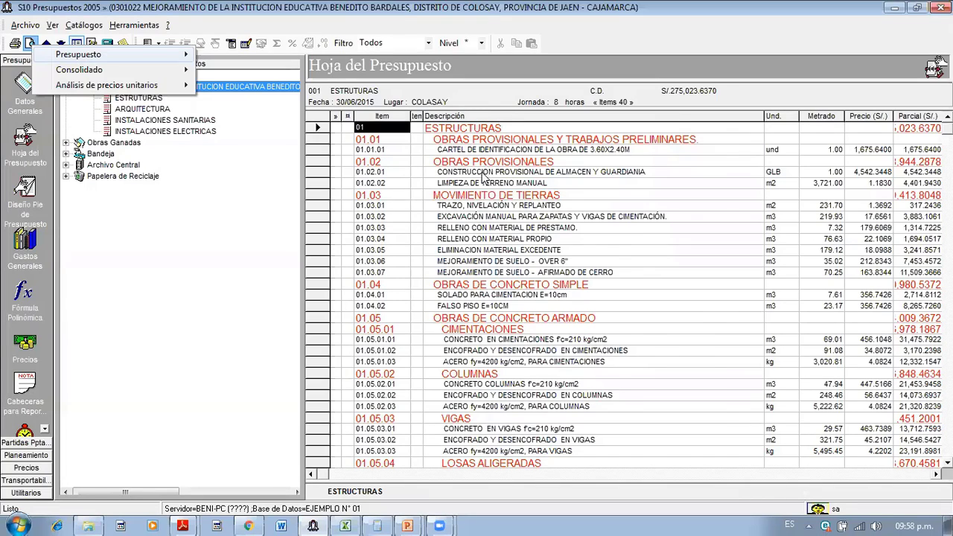
left_click(681, 100)
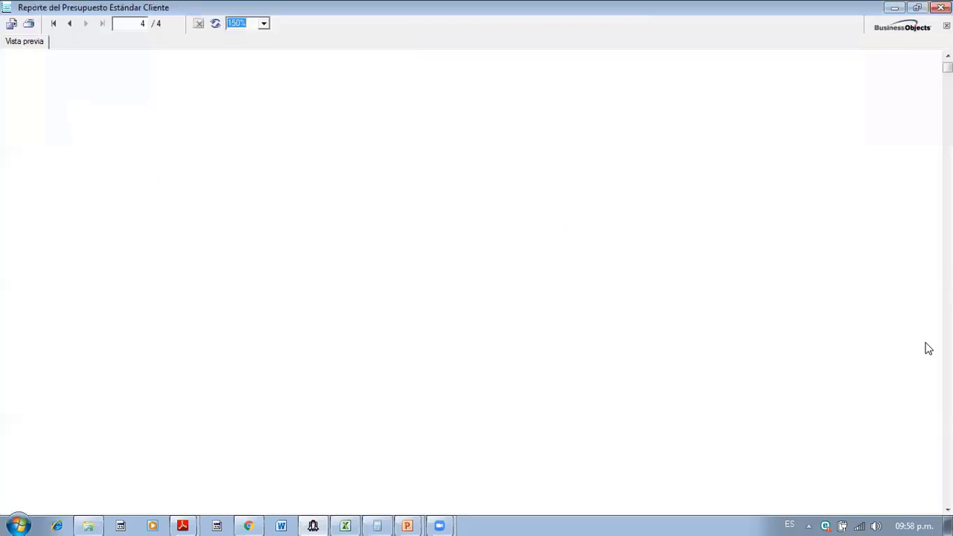
scroll(347, 238, "down", 5)
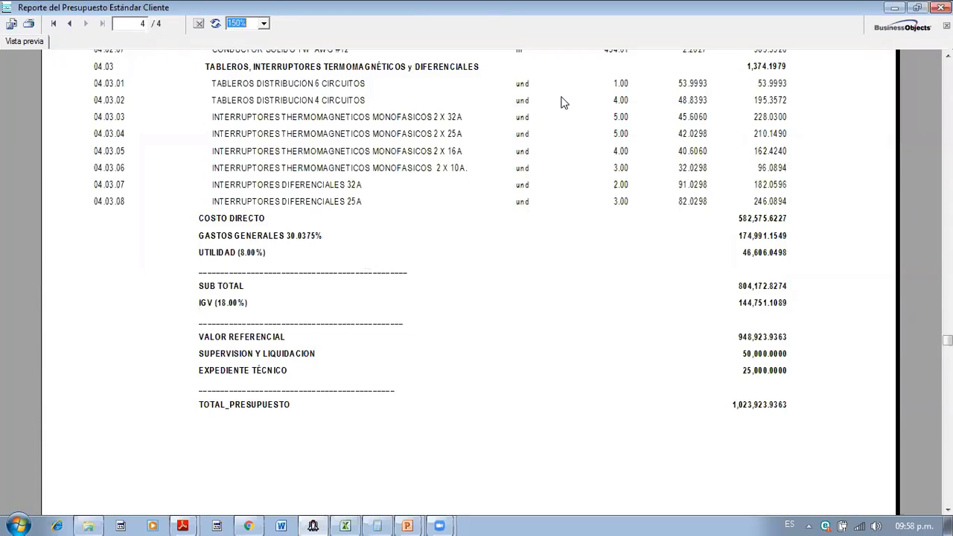
left_click(575, 153)
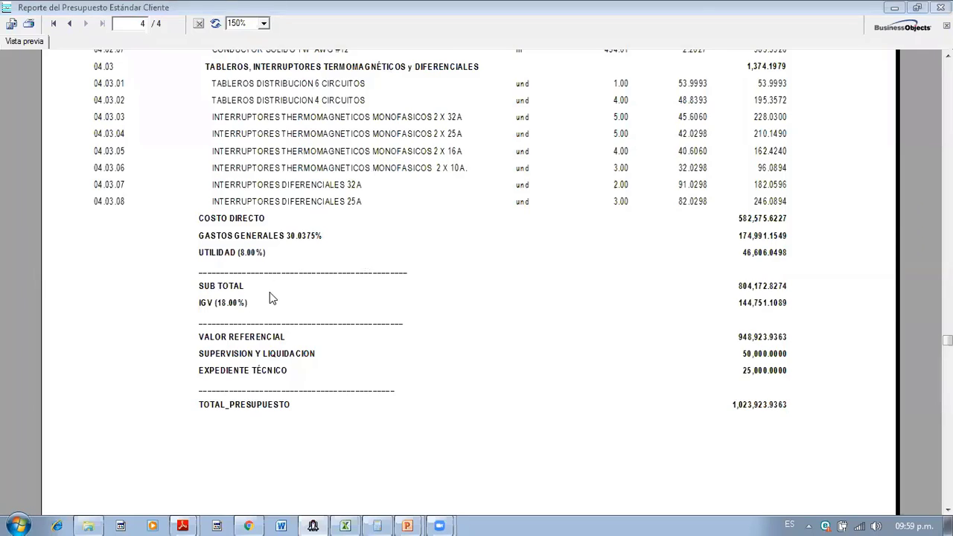
left_click(941, 6)
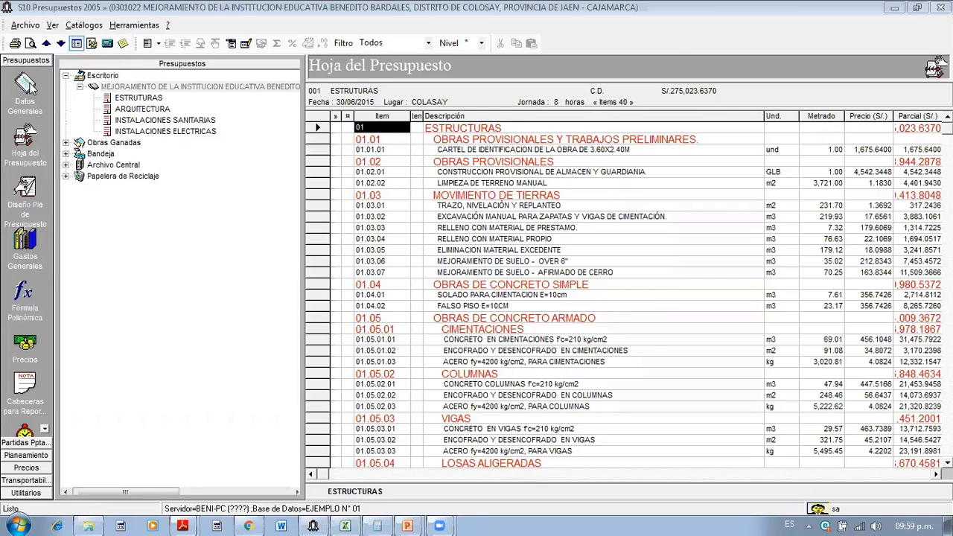
- Set the number of decimals in prices to 2 in the budget's Datos Adicionales
left_click(668, 101)
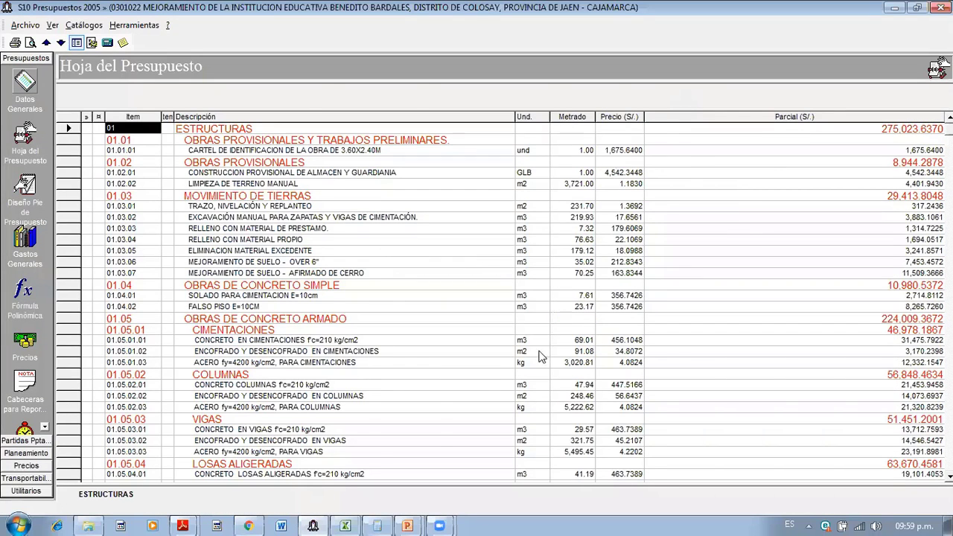
key("Escape")
key("Return")
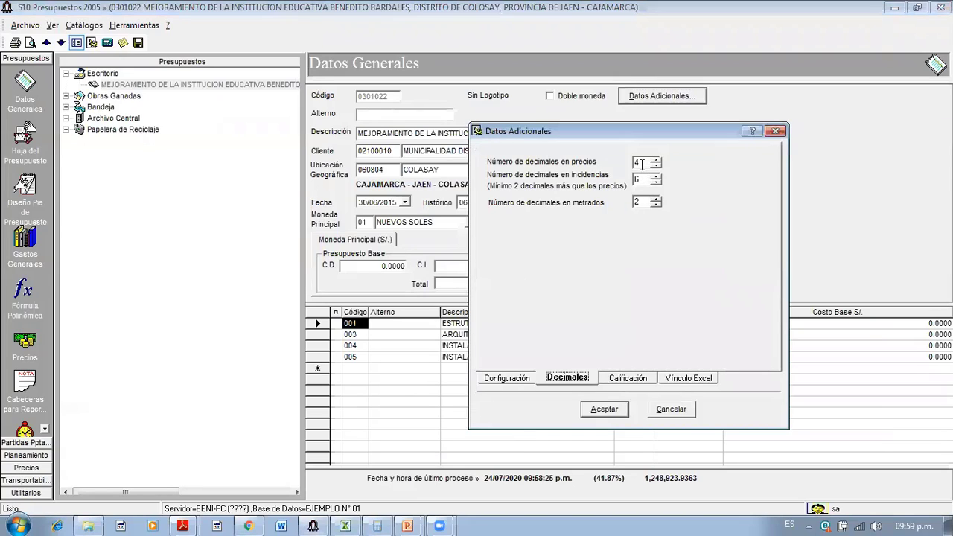
key("Tab")
type("2")
left_click(605, 416)
- Regenerate the Presupuesto Estándar Cliente report from the Hoja del Presupuesto, check the last page's footer at 150% zoom, and close it
left_click(27, 143)
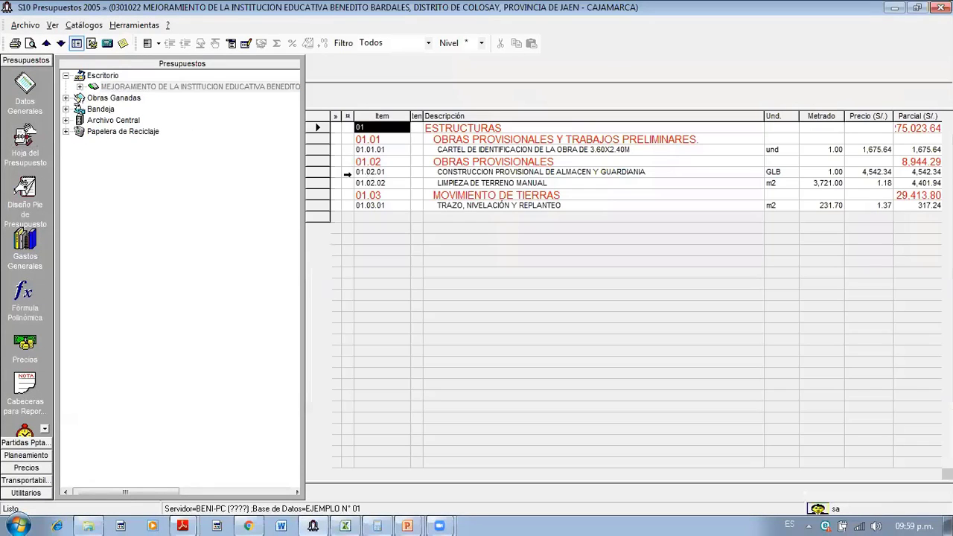
left_click(33, 49)
left_click(242, 81)
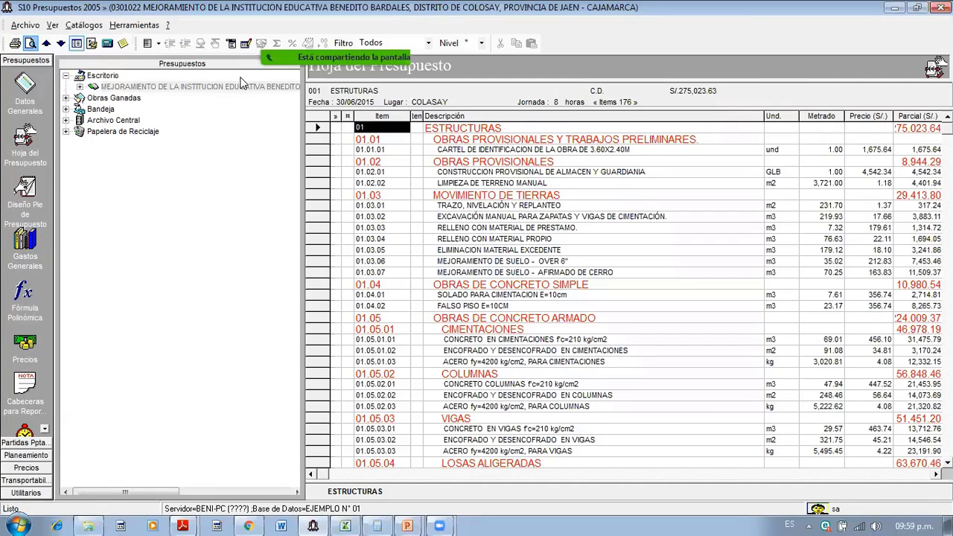
left_click(570, 164)
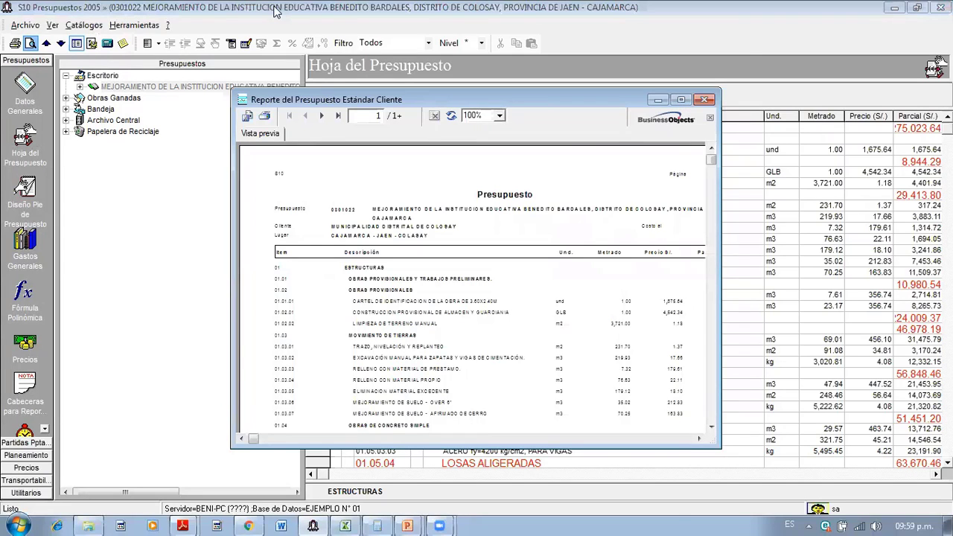
key("super+Up")
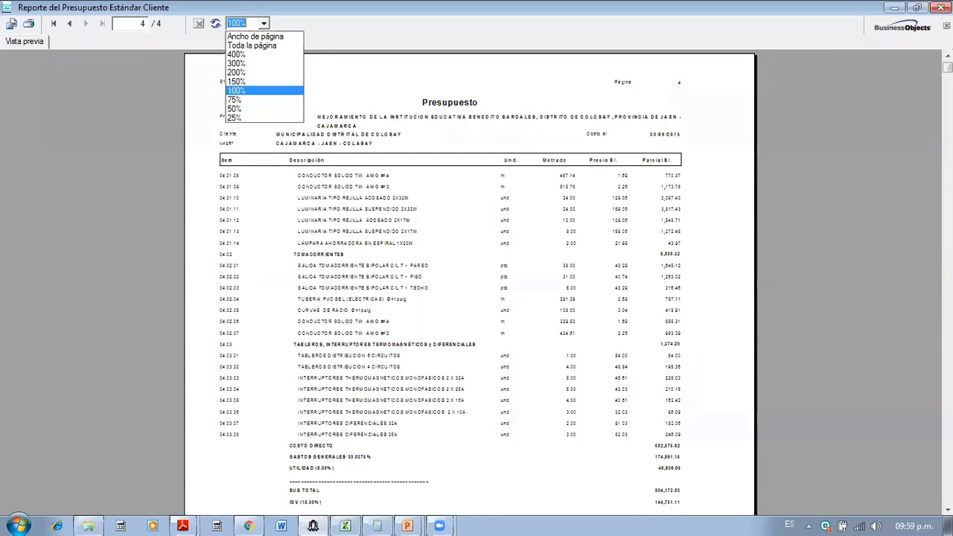
left_click(237, 81)
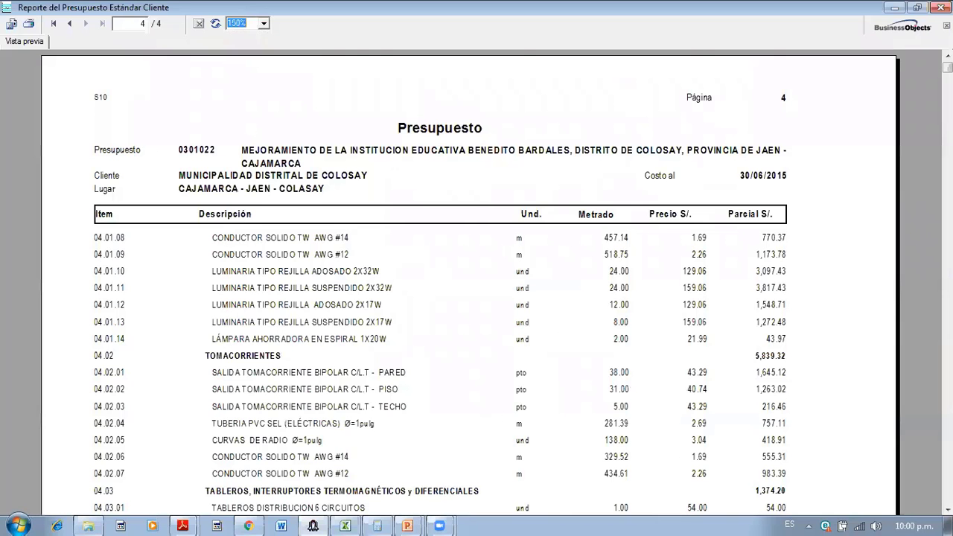
scroll(476, 283, "down", 5)
scroll(832, 238, "down", 3)
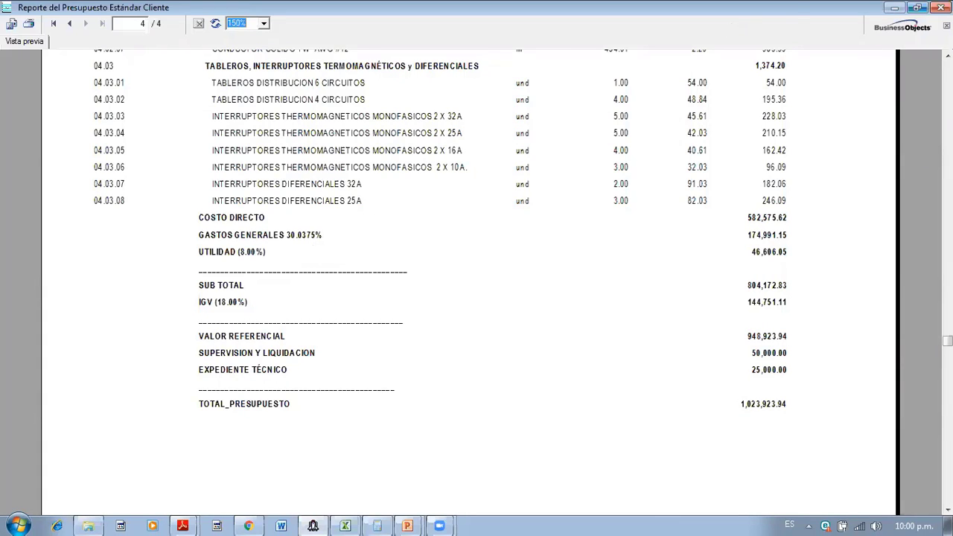
left_click(941, 8)
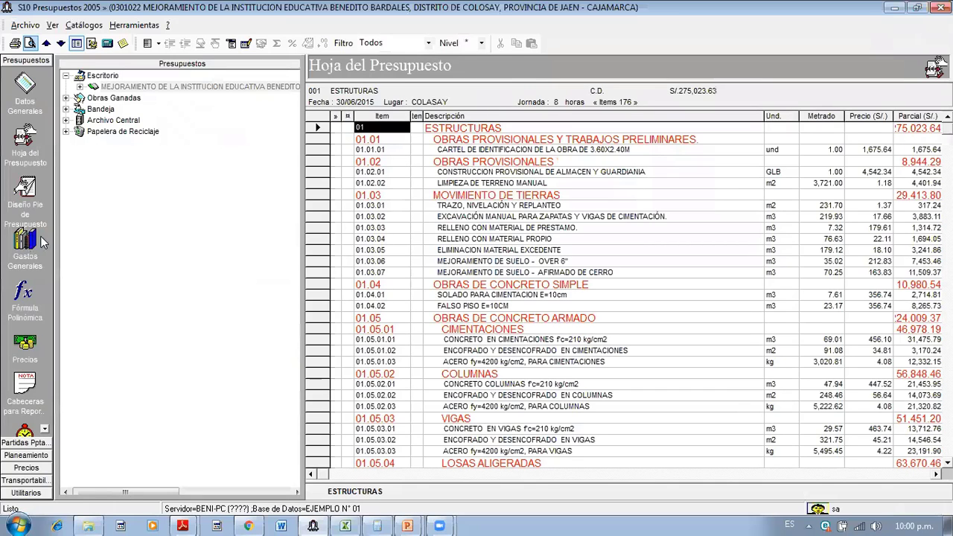
- Examine the personnel groups and GGP percentage in Gastos Generales, and the decimals settings in the budget's Datos Adicionales
left_click(25, 244)
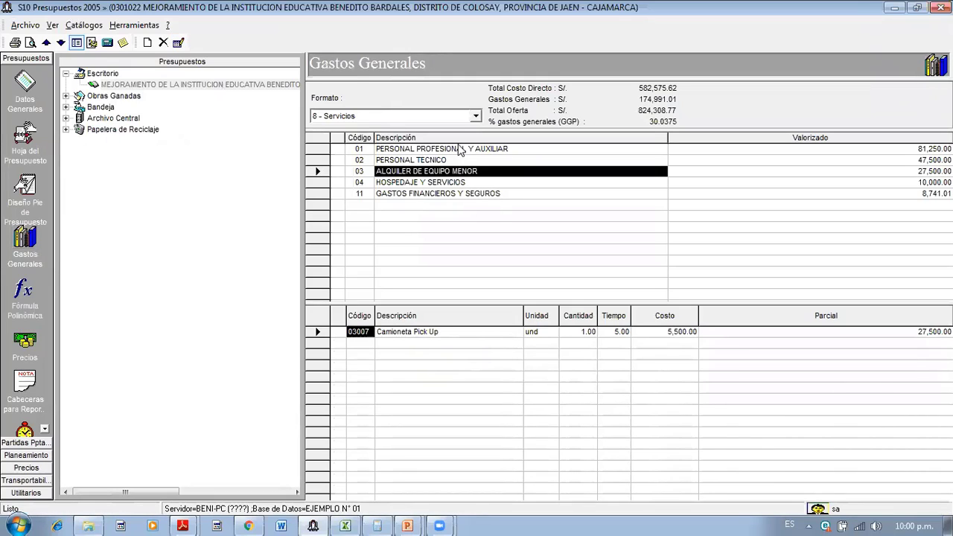
left_click(429, 160)
left_click(178, 42)
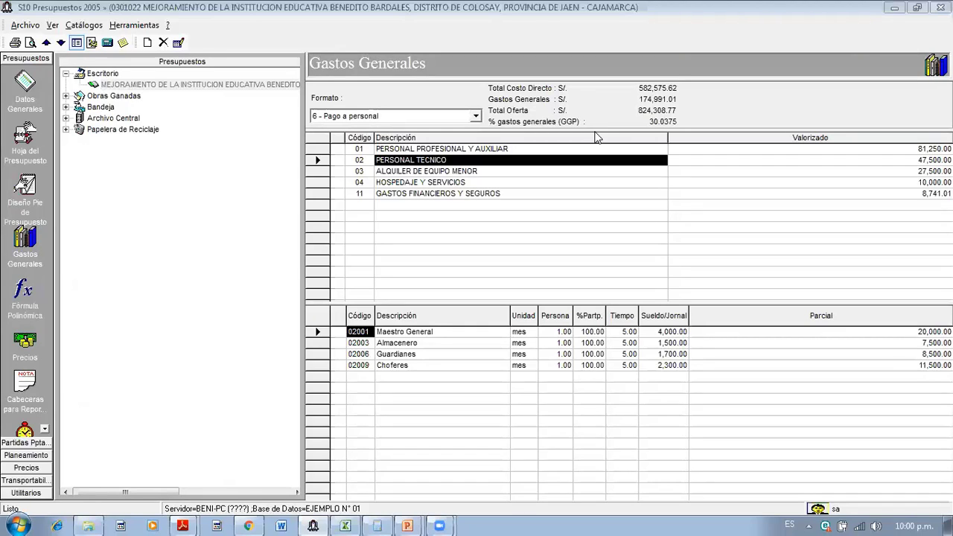
left_click(512, 150)
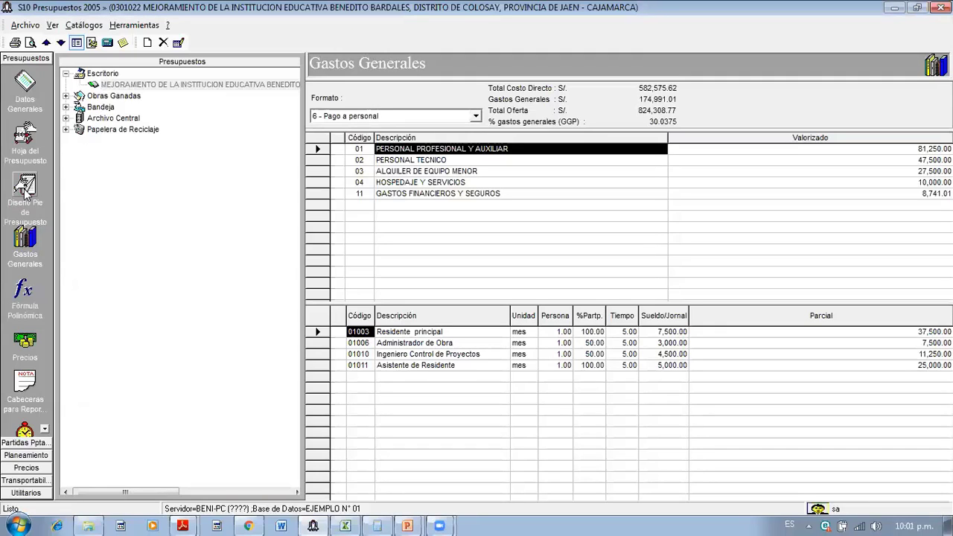
left_click(42, 95)
left_click(660, 99)
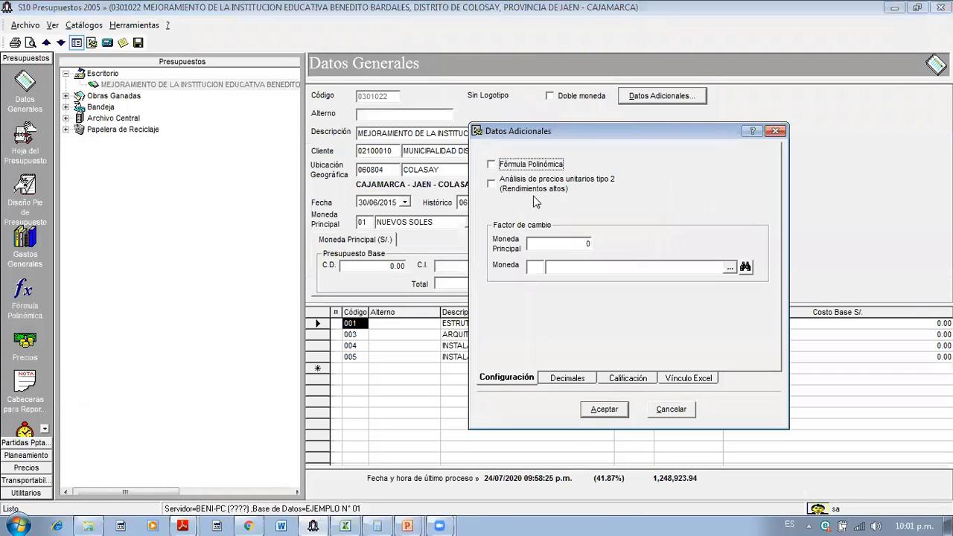
left_click(568, 379)
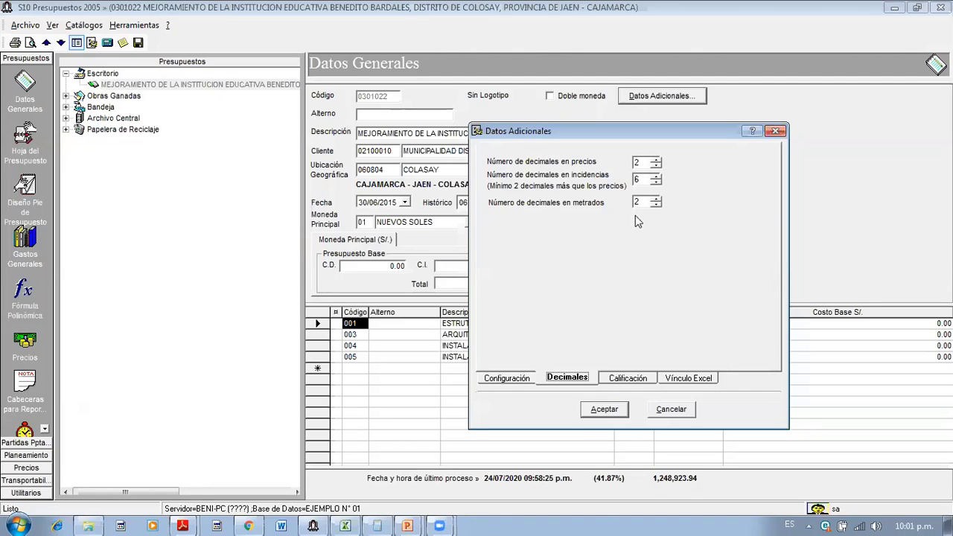
left_click(614, 413)
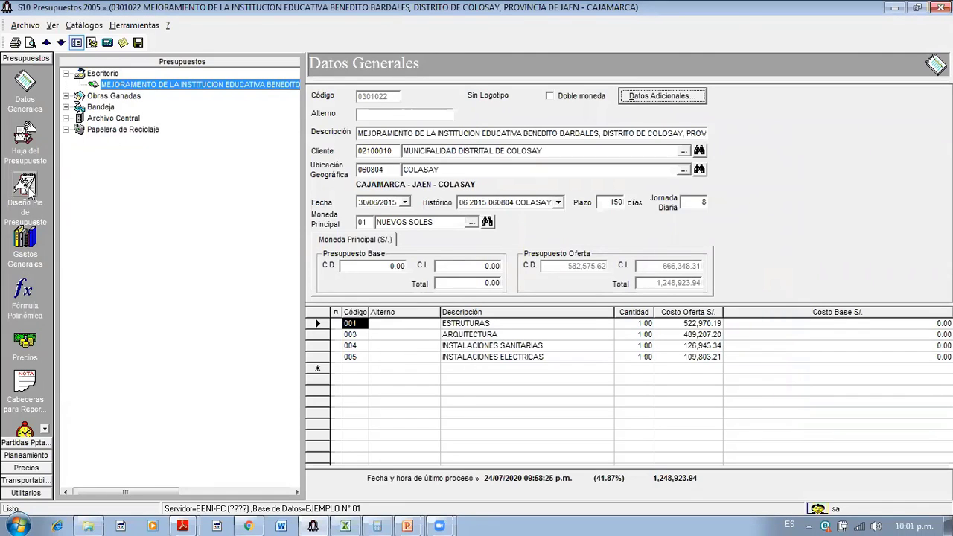
- Append (30.04%) to the GASTOS GENERALES description in the Diseño Pie de Presupuesto
left_click(25, 188)
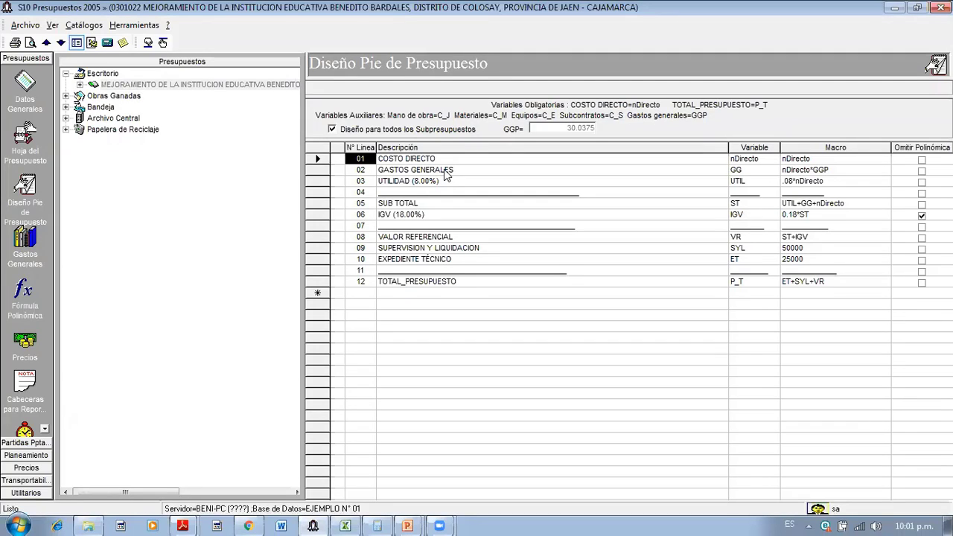
left_click(445, 173)
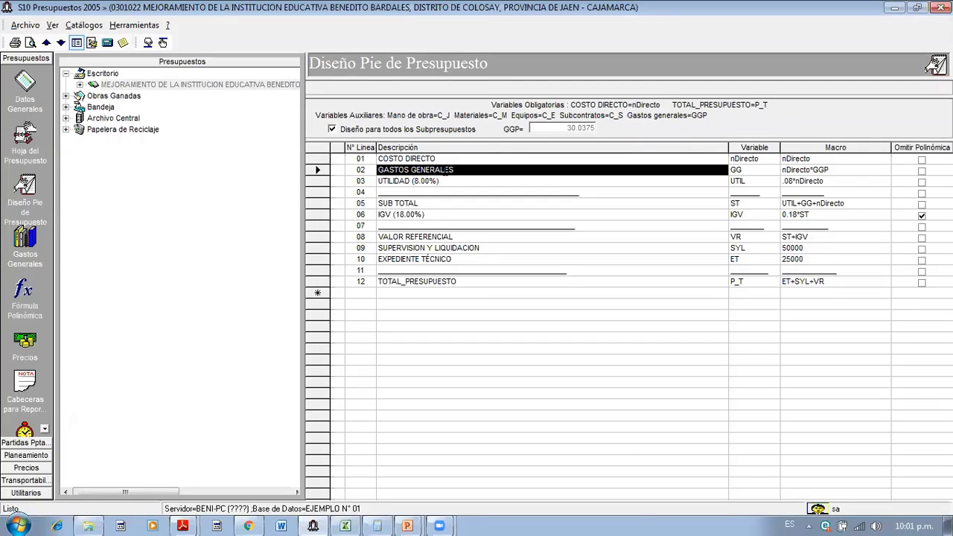
left_click(456, 170)
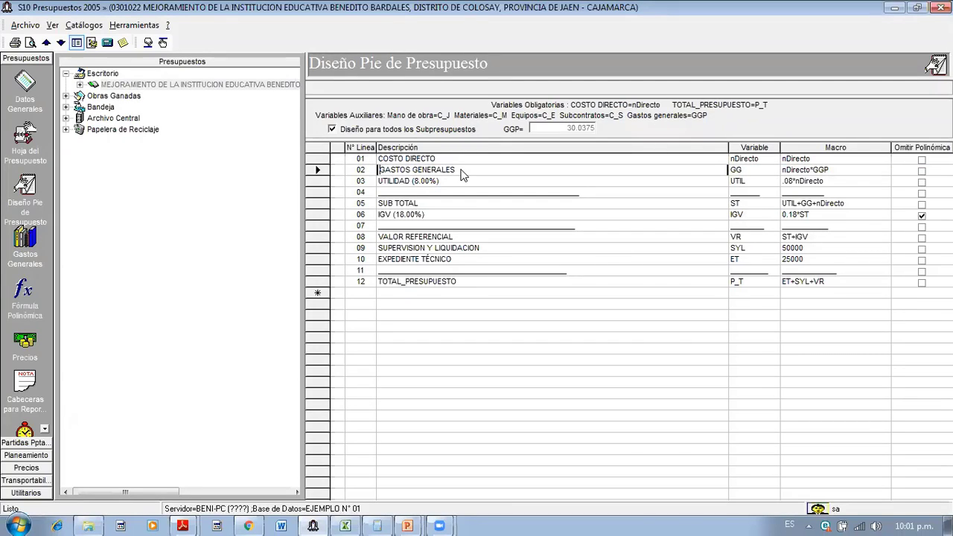
key("Escape")
left_click(462, 171)
key("Right")
key("Right")
key("Right")
key("Right")
key("Right")
key("Right")
key("Right")
key("Right")
key("Right")
key("Right")
key("Right")
key("Right")
key("Right")
key("Right")
key("Right")
key("Right")
type("(30.04")
type(")")
key("BackSpace")
type("%)")
left_click(817, 171)
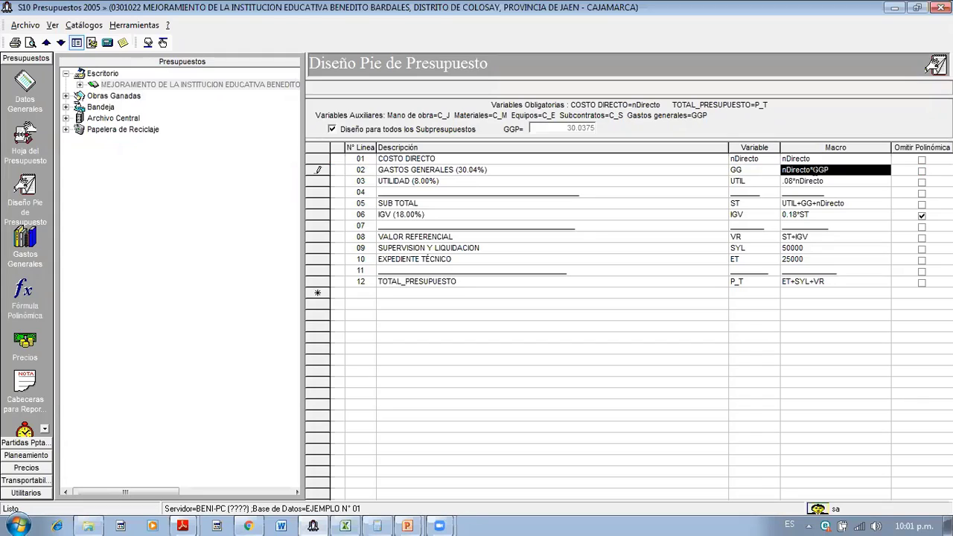
- Change the macro of the GASTOS GENERALES line in the Diseño Pie de Presupuesto to nDirecto*.3004
left_click(817, 171)
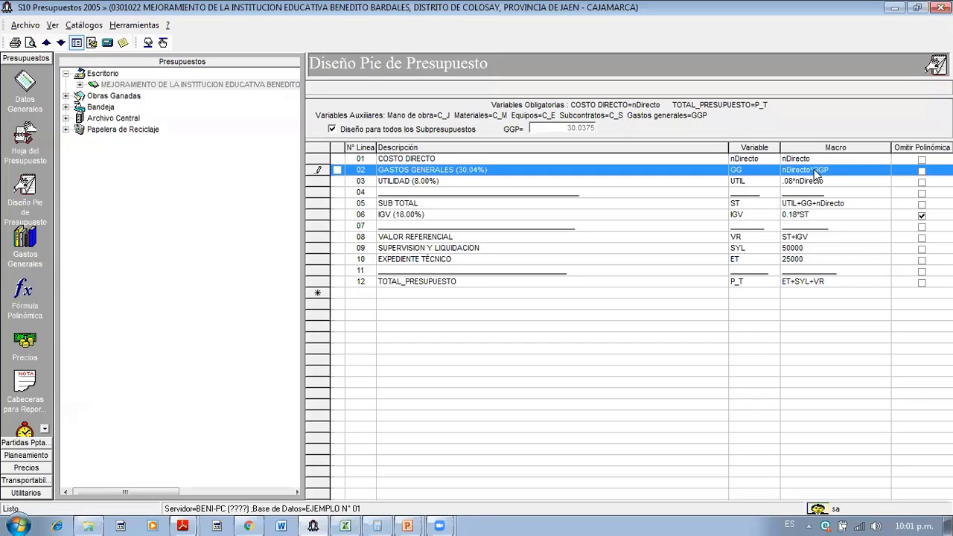
left_click(817, 172)
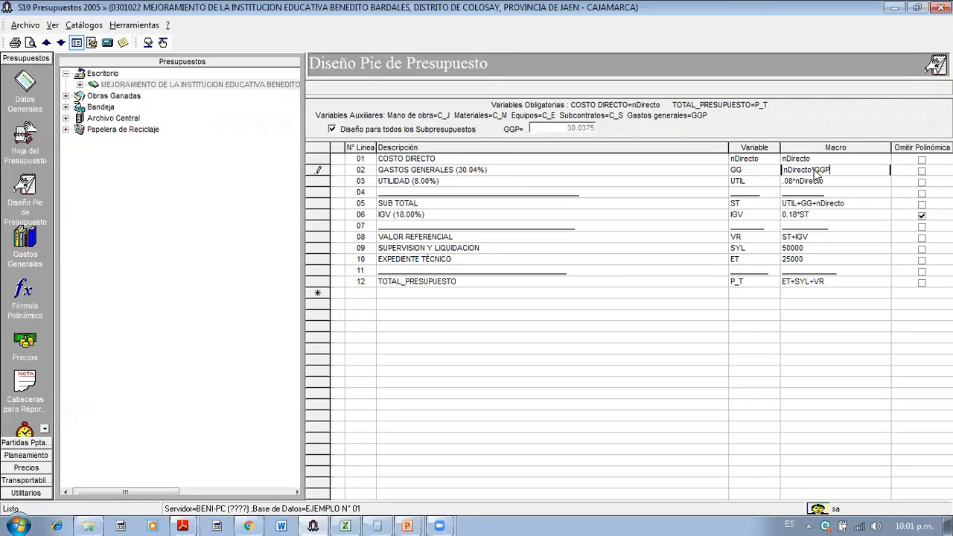
key("Tab")
left_click(817, 171)
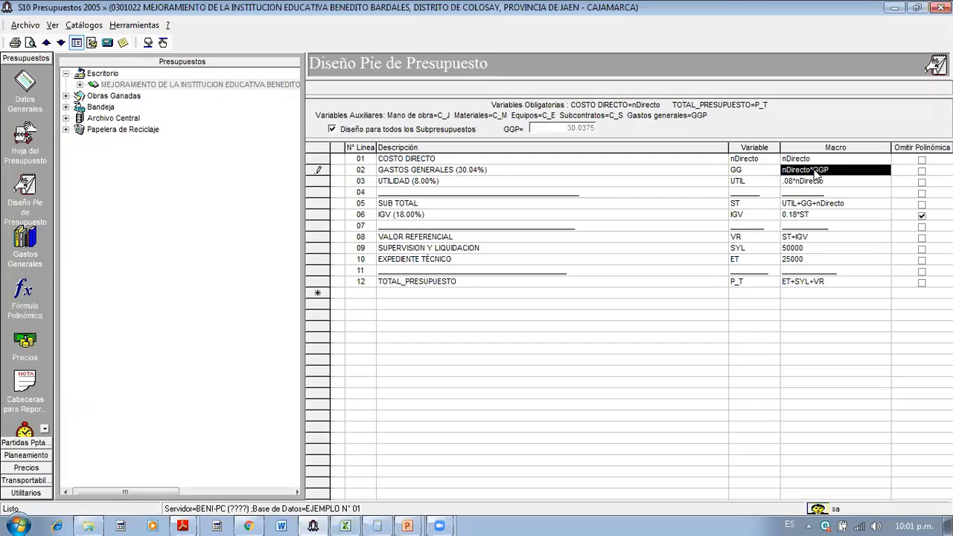
left_click(817, 171)
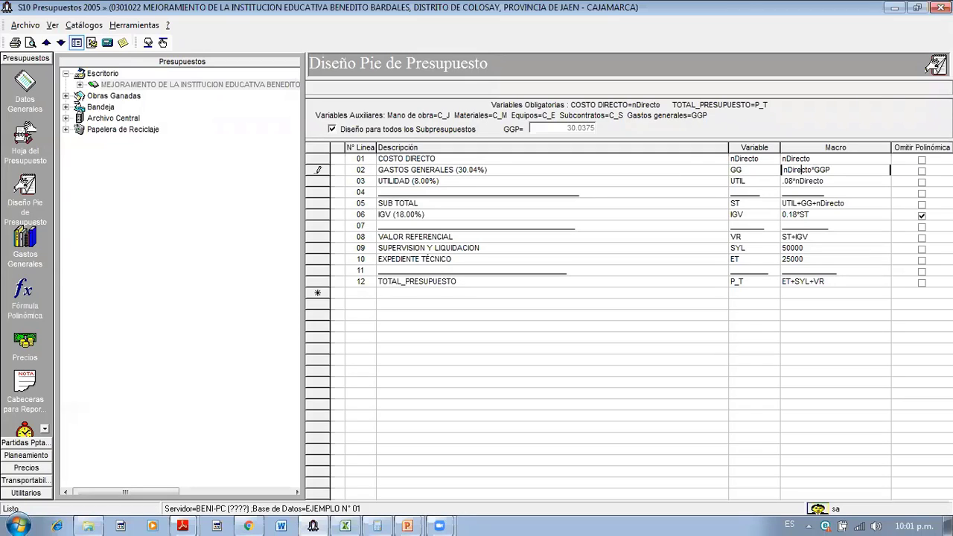
key("End")
key("BackSpace")
key("BackSpace")
key("BackSpace")
type(".3004")
key("Return")
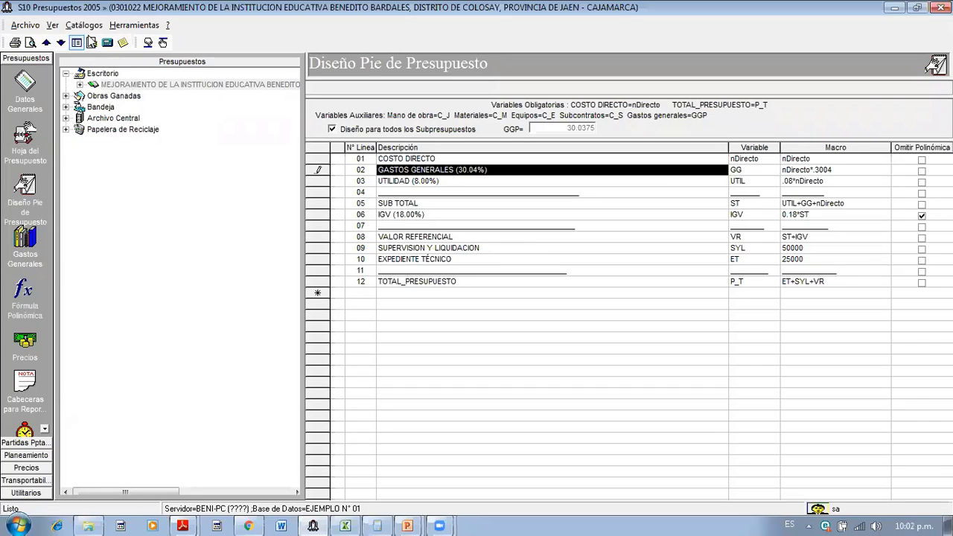
- Reprocess all subpresupuestos from the Hoja del Presupuesto, calculating unit prices, comodines and the consolidated resources
left_click(25, 135)
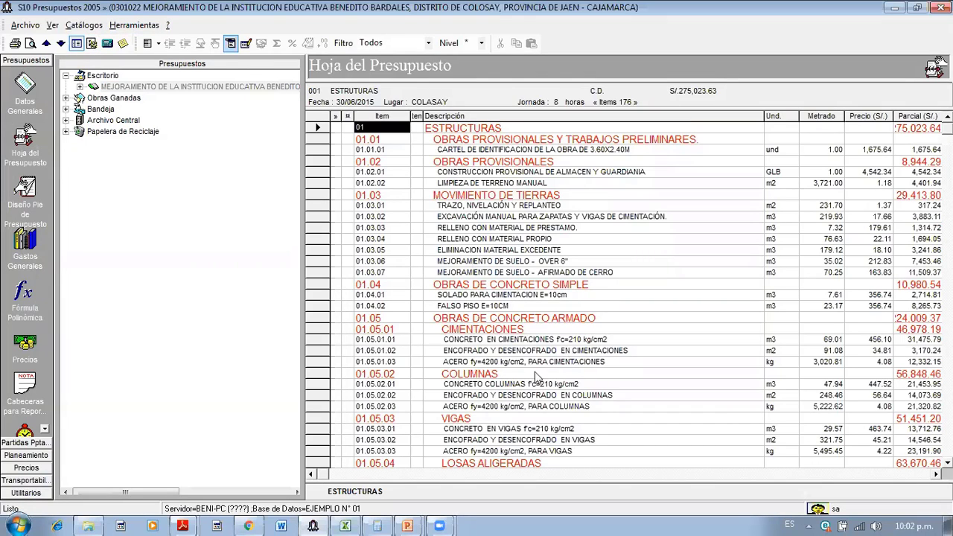
left_click(247, 44)
key("Return")
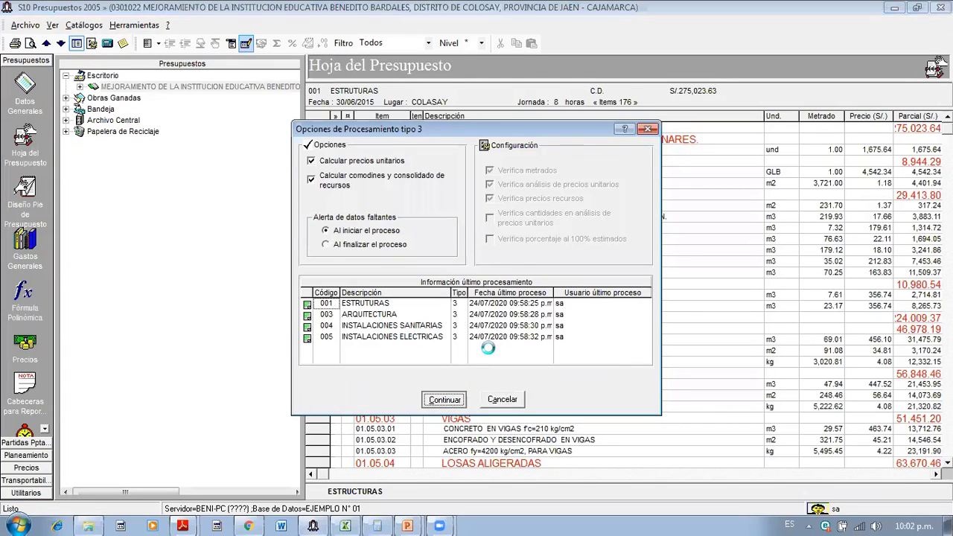
key("Return")
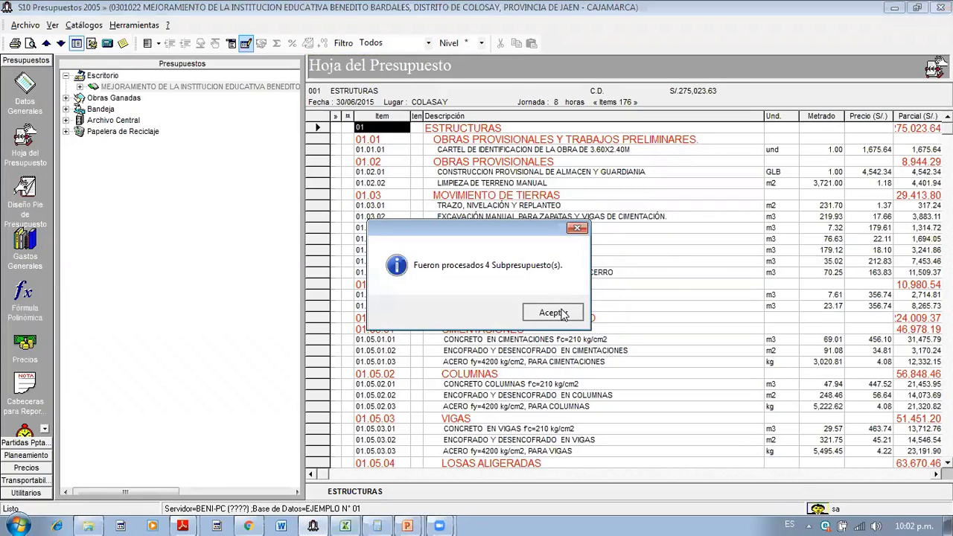
left_click(551, 314)
- Generate the Presupuesto Estándar Cliente report for the whole budget starting at page 1 and check the last page's footer maximized at 150% zoom
left_click(138, 87)
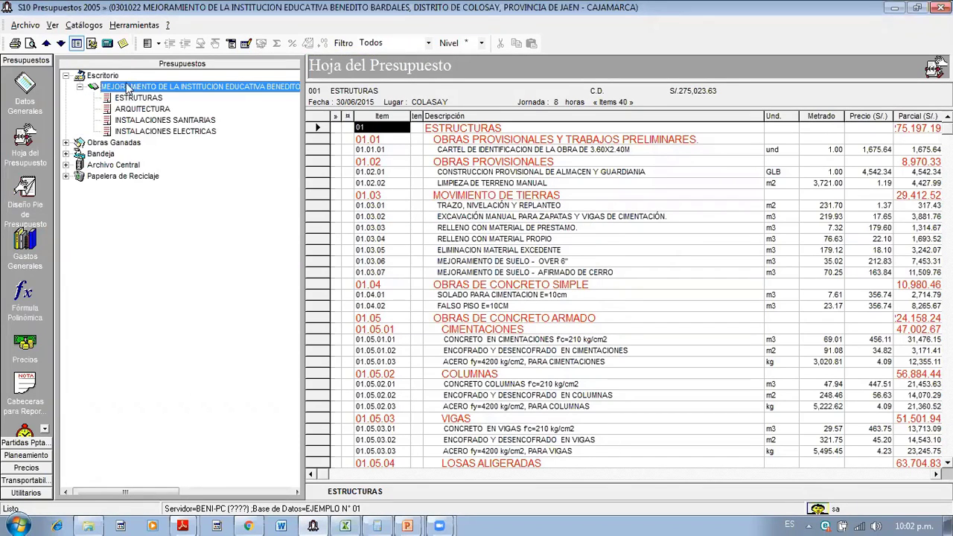
left_click(31, 44)
mouse_move(75, 54)
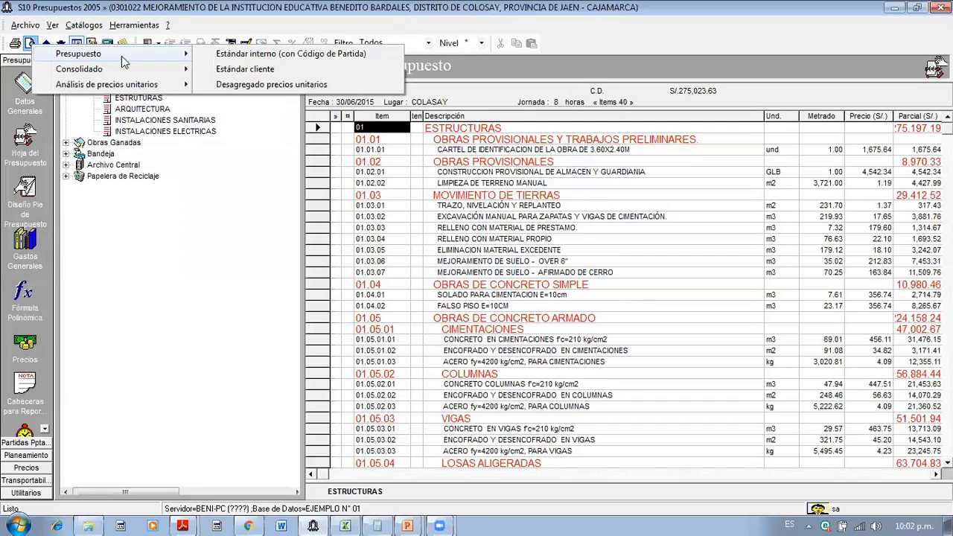
left_click(262, 75)
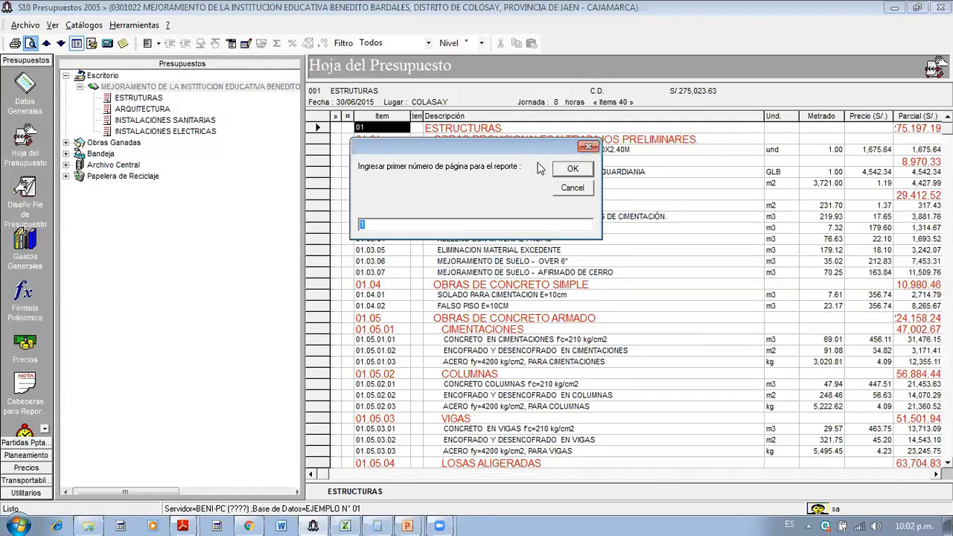
left_click(567, 165)
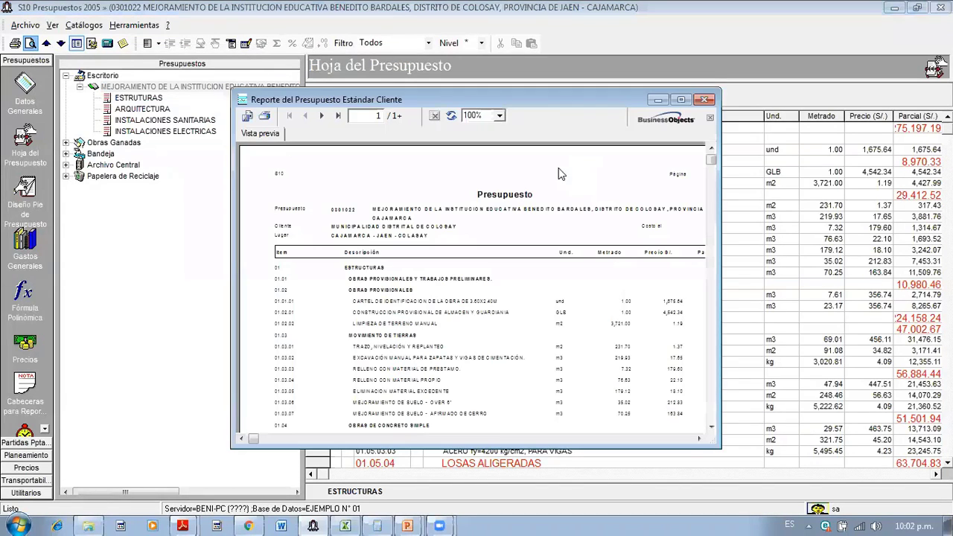
left_click(339, 117)
left_click(499, 117)
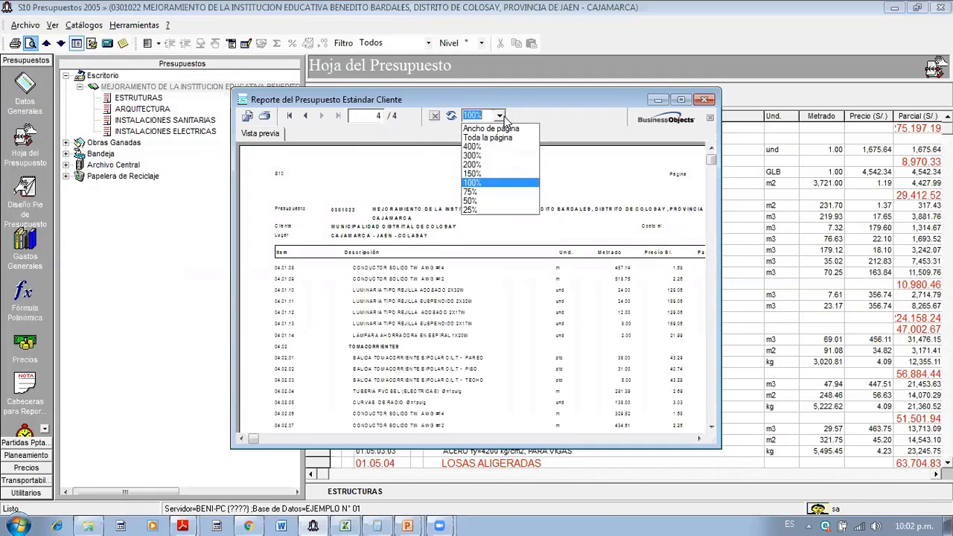
left_click(472, 174)
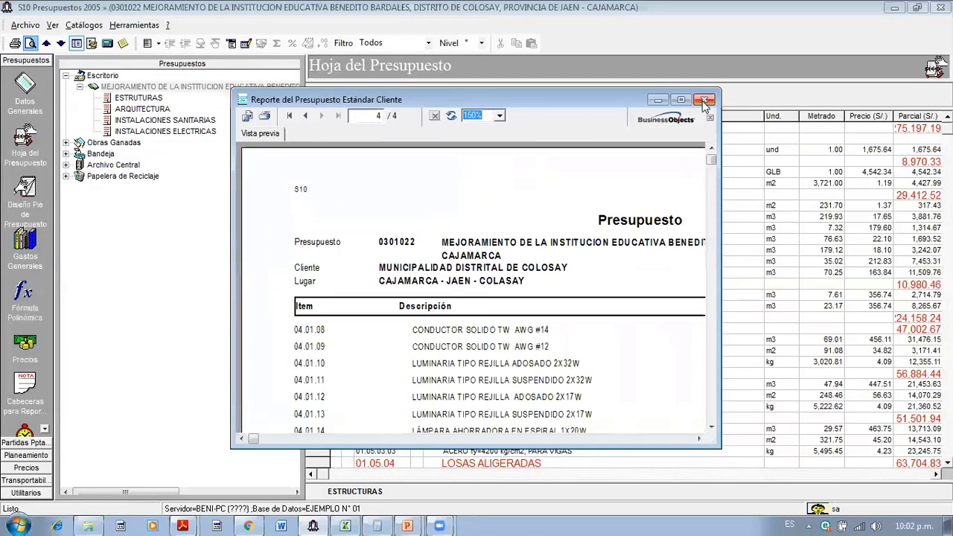
left_click(681, 99)
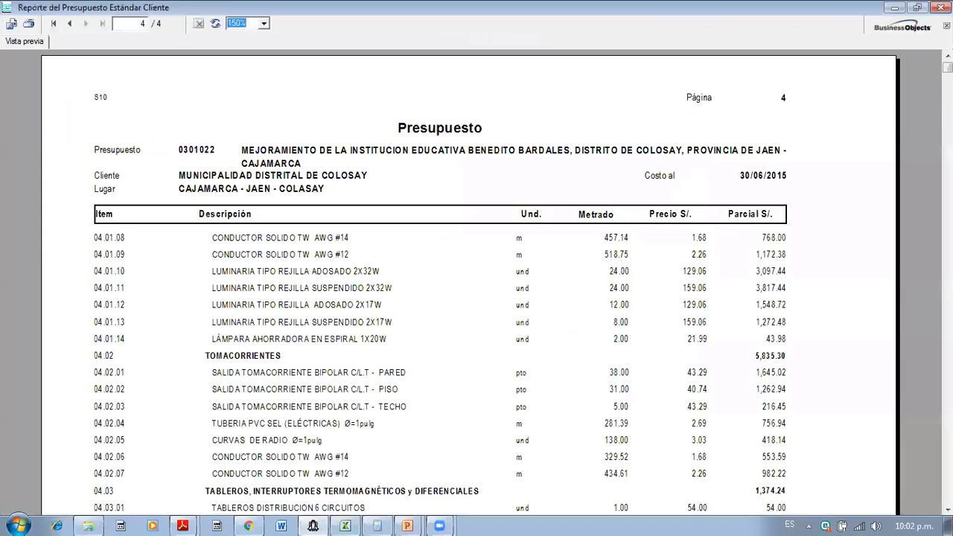
left_click_drag(948, 67, 948, 377)
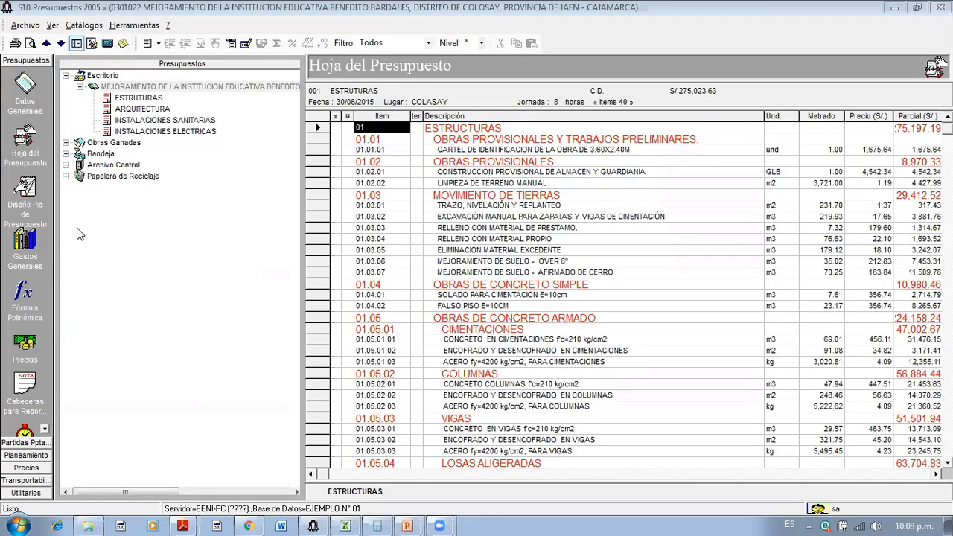
- Review the SUPERVISION Y LIQUIDACION and EXPEDIENTE TÉCNICO lines in the Diseño Pie de Presupuesto
left_click(25, 195)
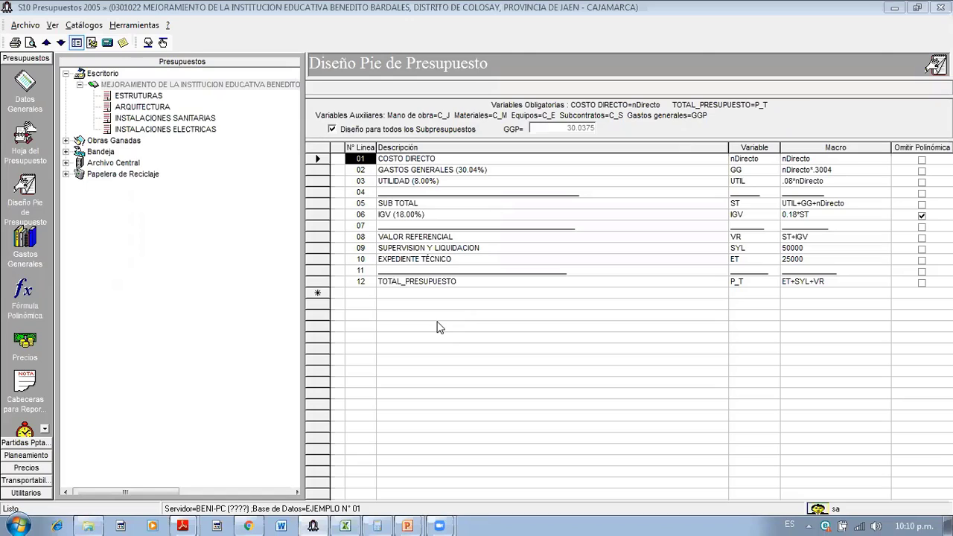
left_click(441, 251)
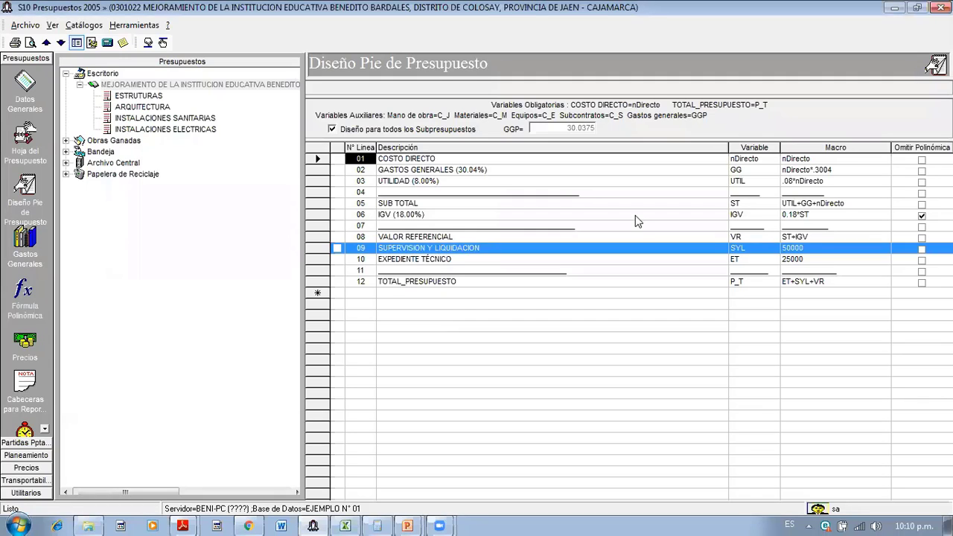
left_click(710, 261)
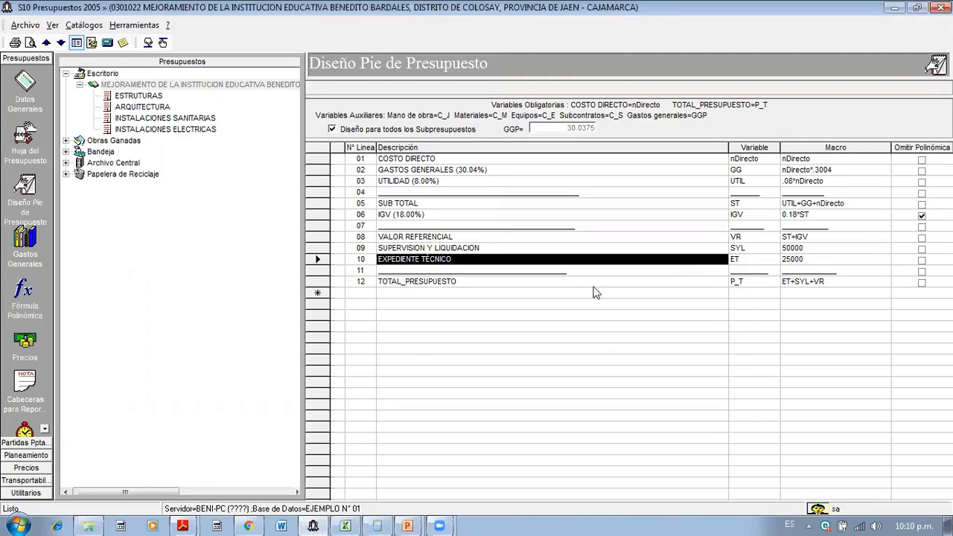